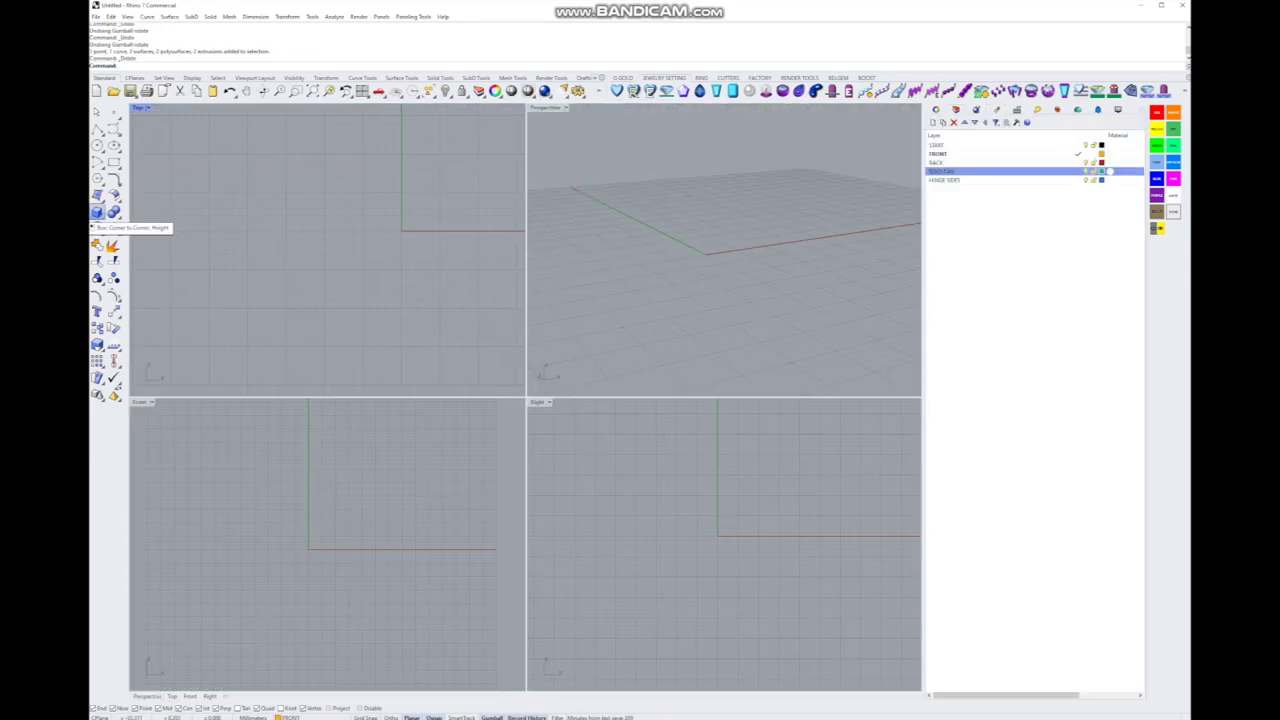
Step: Make START the current layer and create a sphere of diameter 25 centred on the origin
click(97, 212)
click(97, 212)
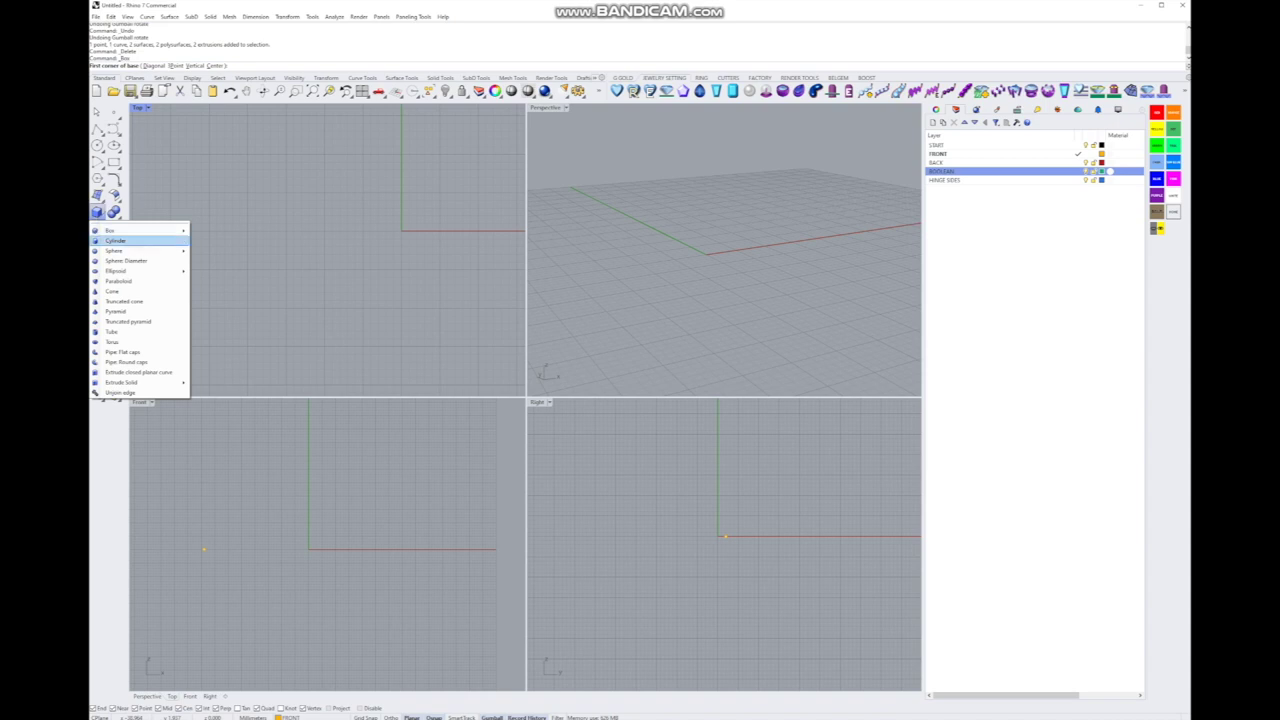
mouse_move(120, 250)
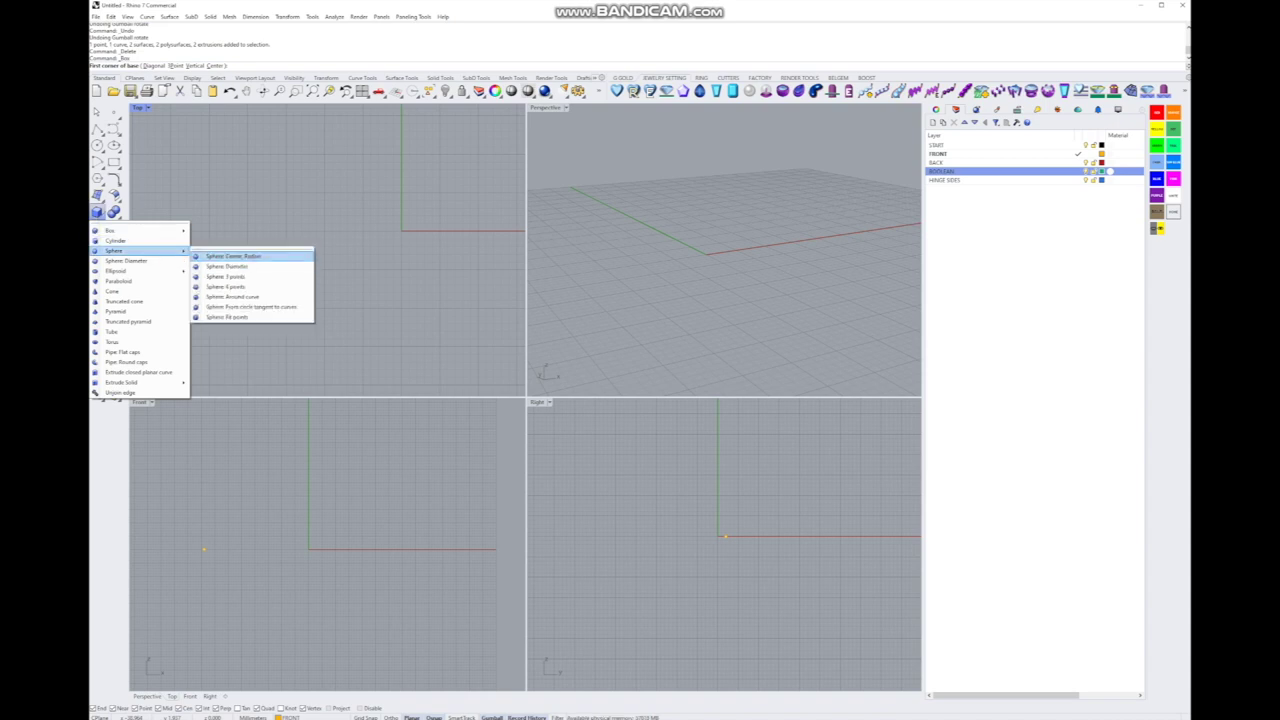
click(235, 256)
right_drag(400, 250, 303, 258)
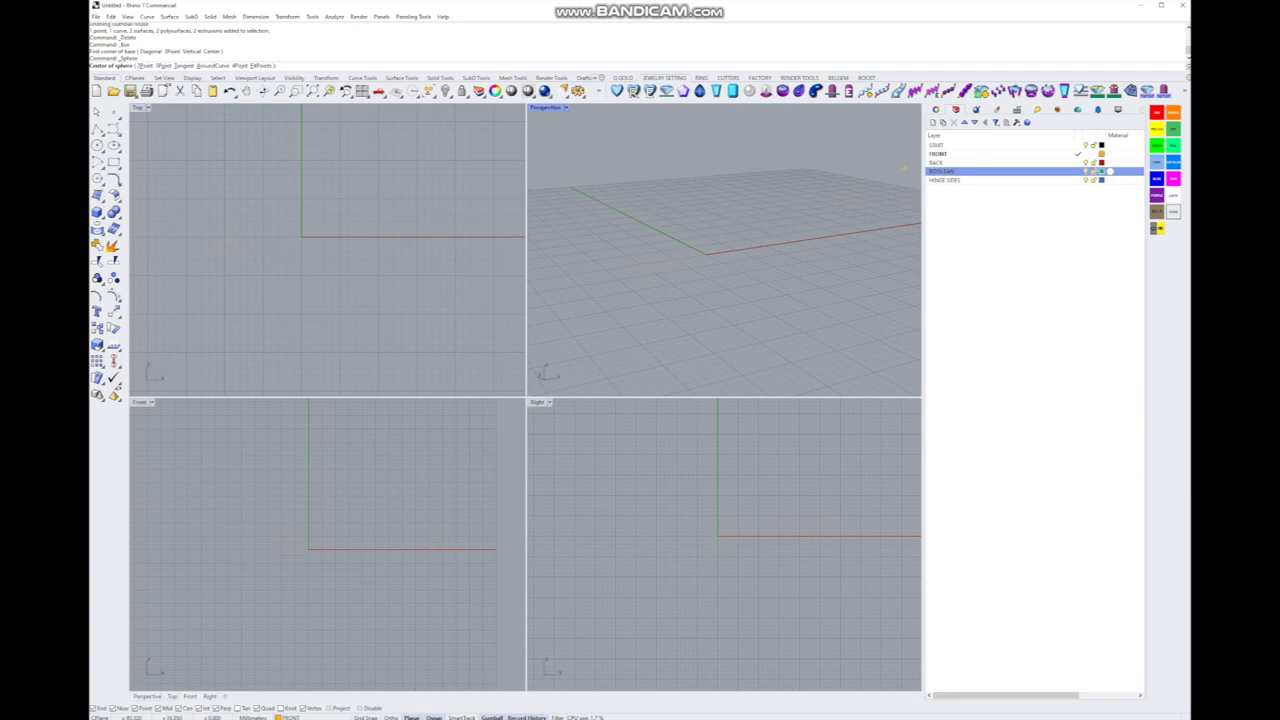
double_click(937, 145)
click(300, 237)
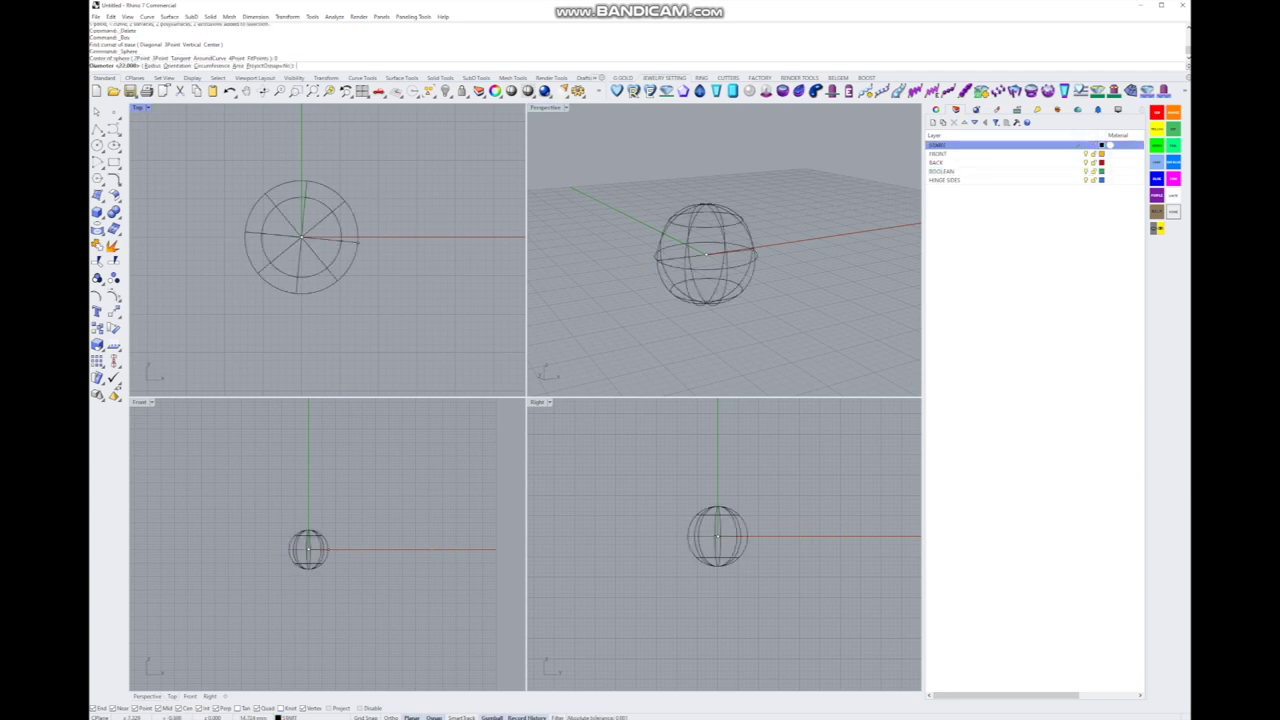
text(25)
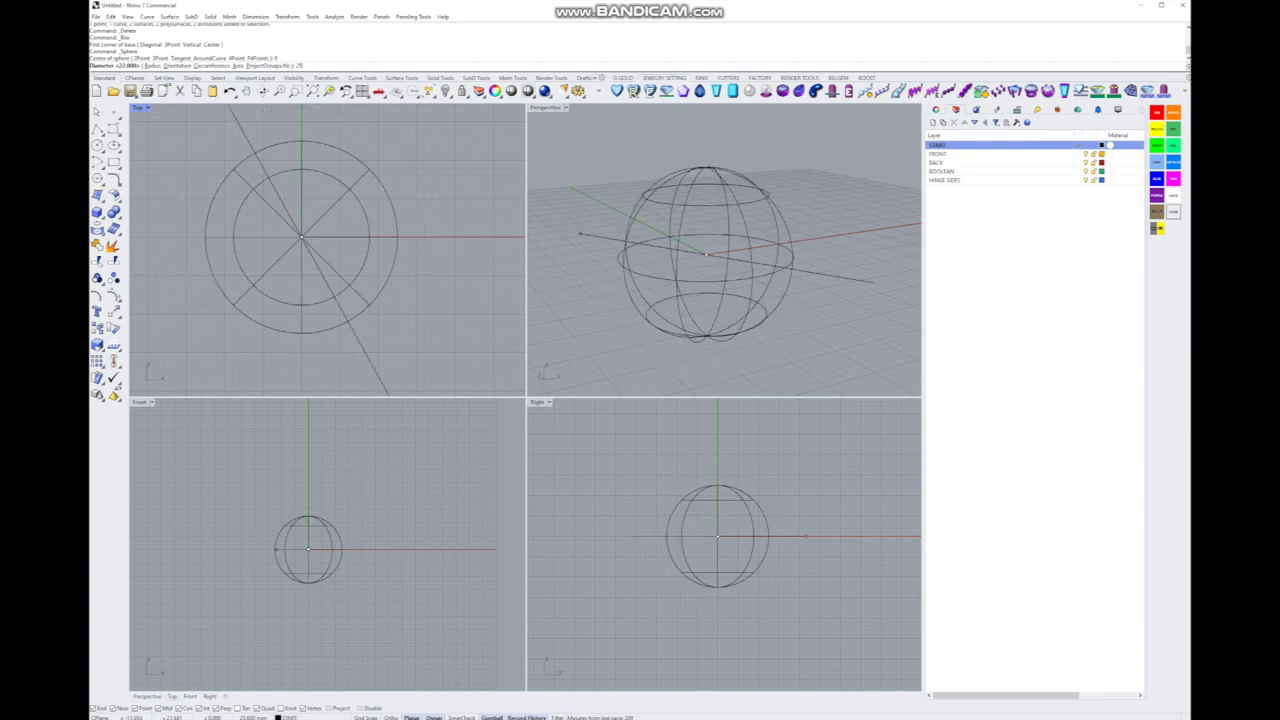
key(Return)
Step: Scale the sphere longer along the Y axis and much flatter in height to form a thin oval locket body
click(300, 250)
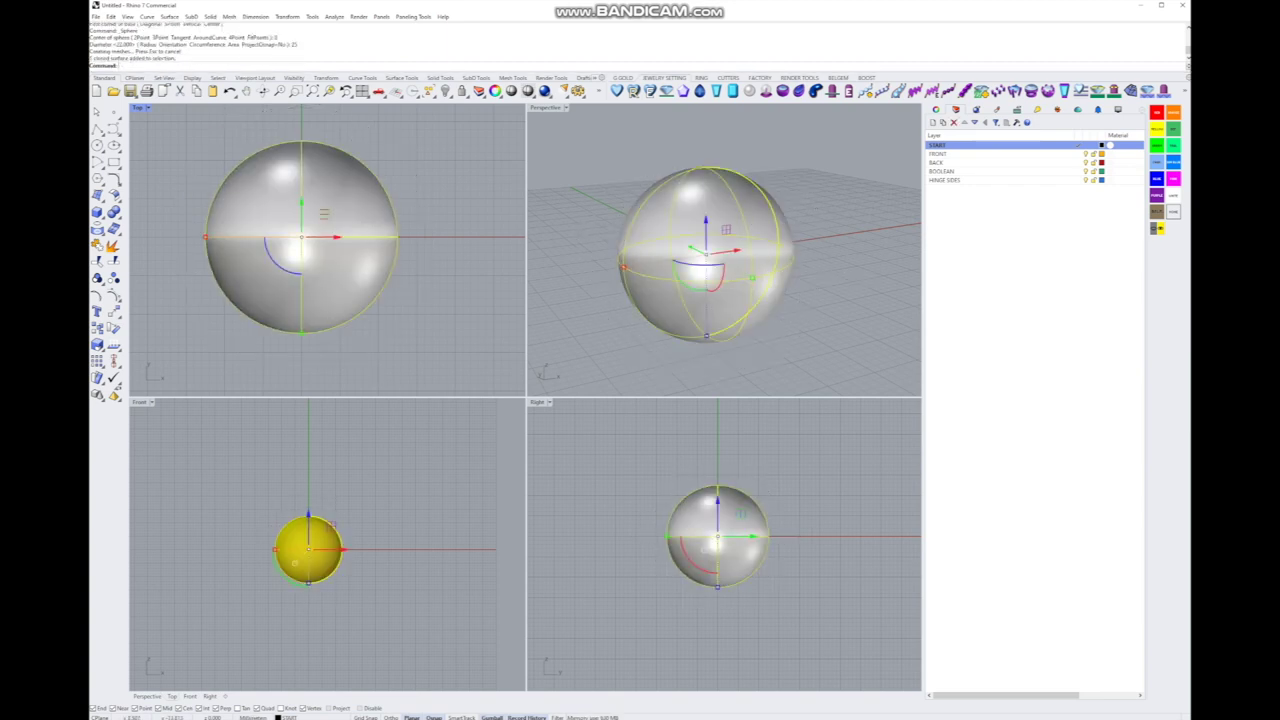
scroll(324, 308, down, 3)
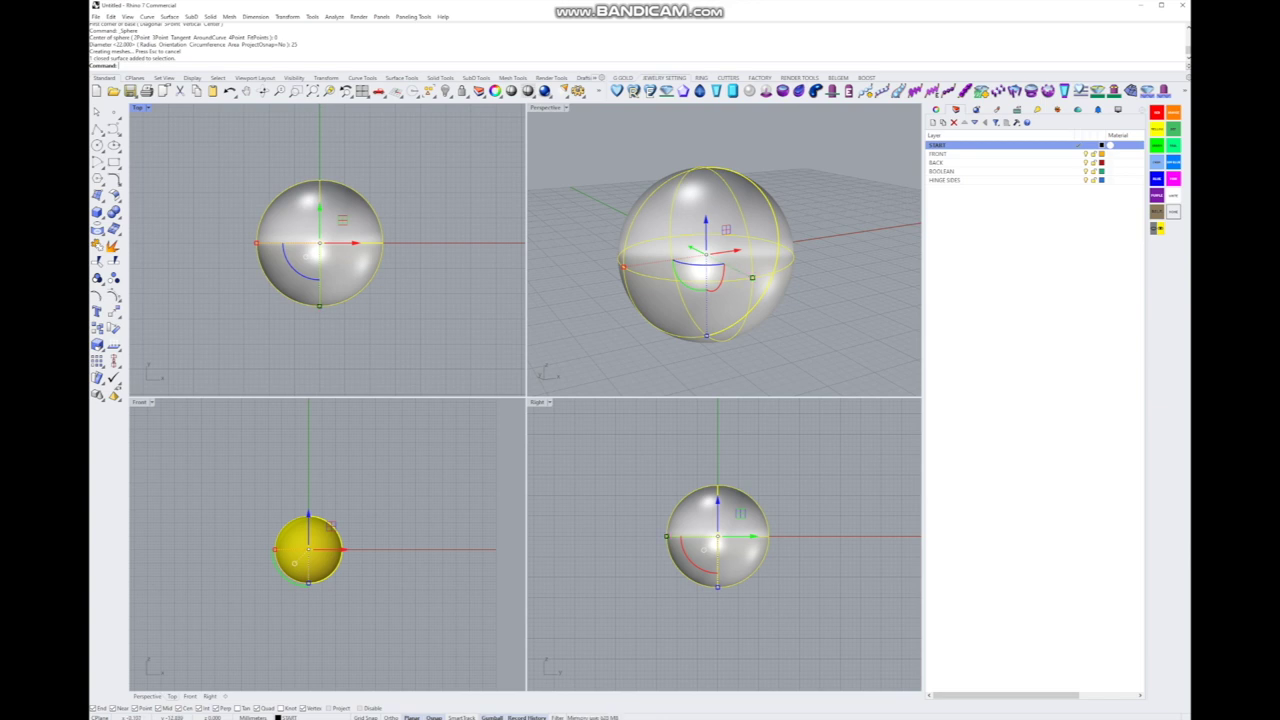
drag(319, 305, 319, 334)
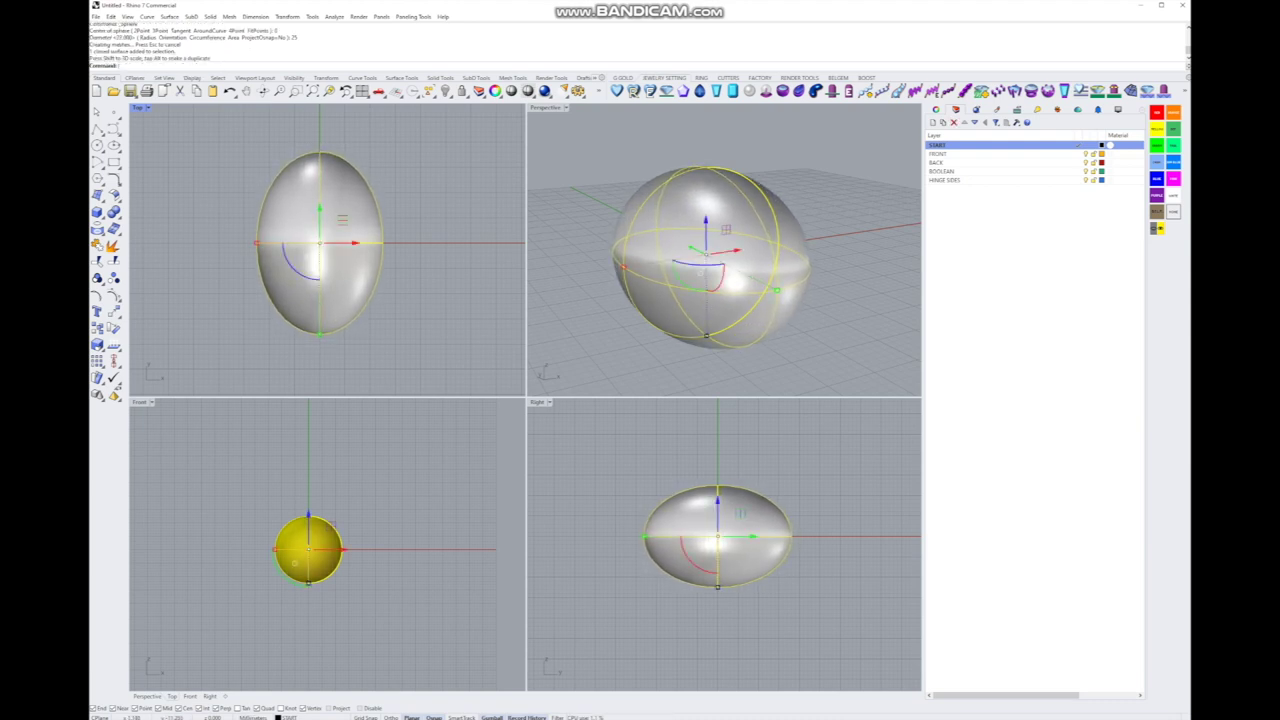
drag(717, 505, 717, 545)
click(840, 340)
right_drag(840, 340, 705, 250)
click(760, 290)
key(Escape)
scroll(360, 258, up, 2)
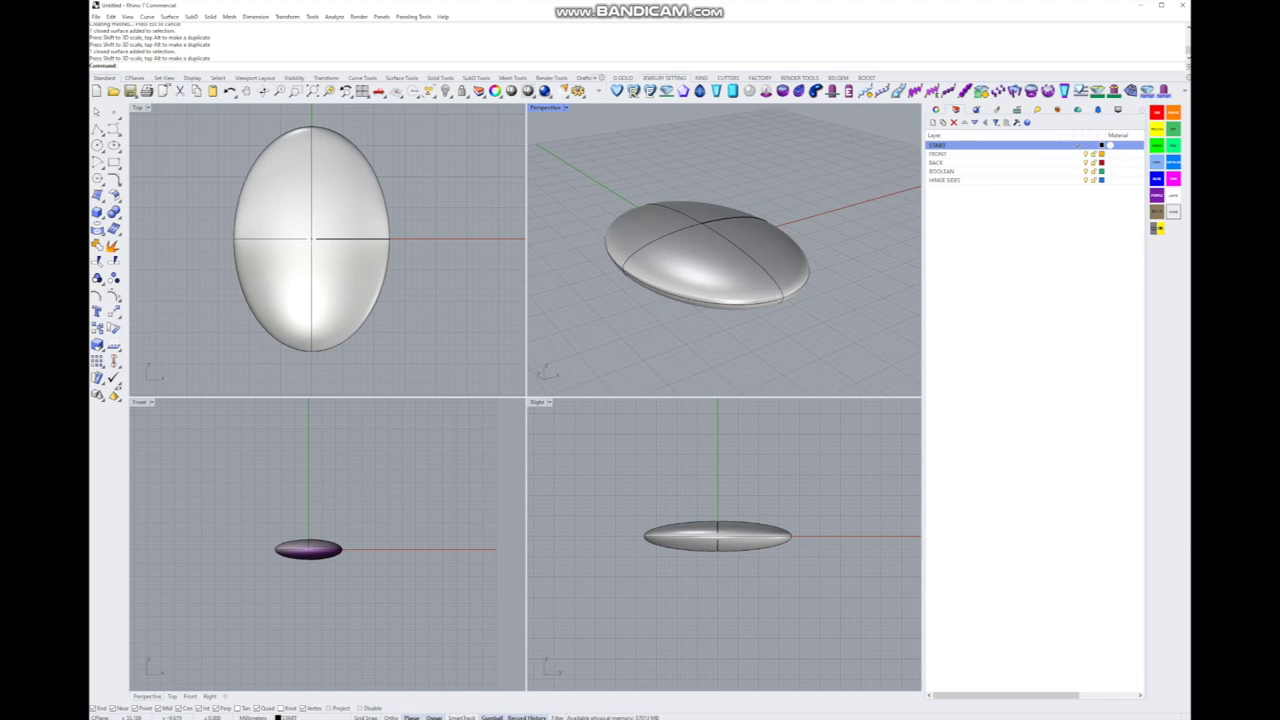
right_drag(312, 238, 312, 248)
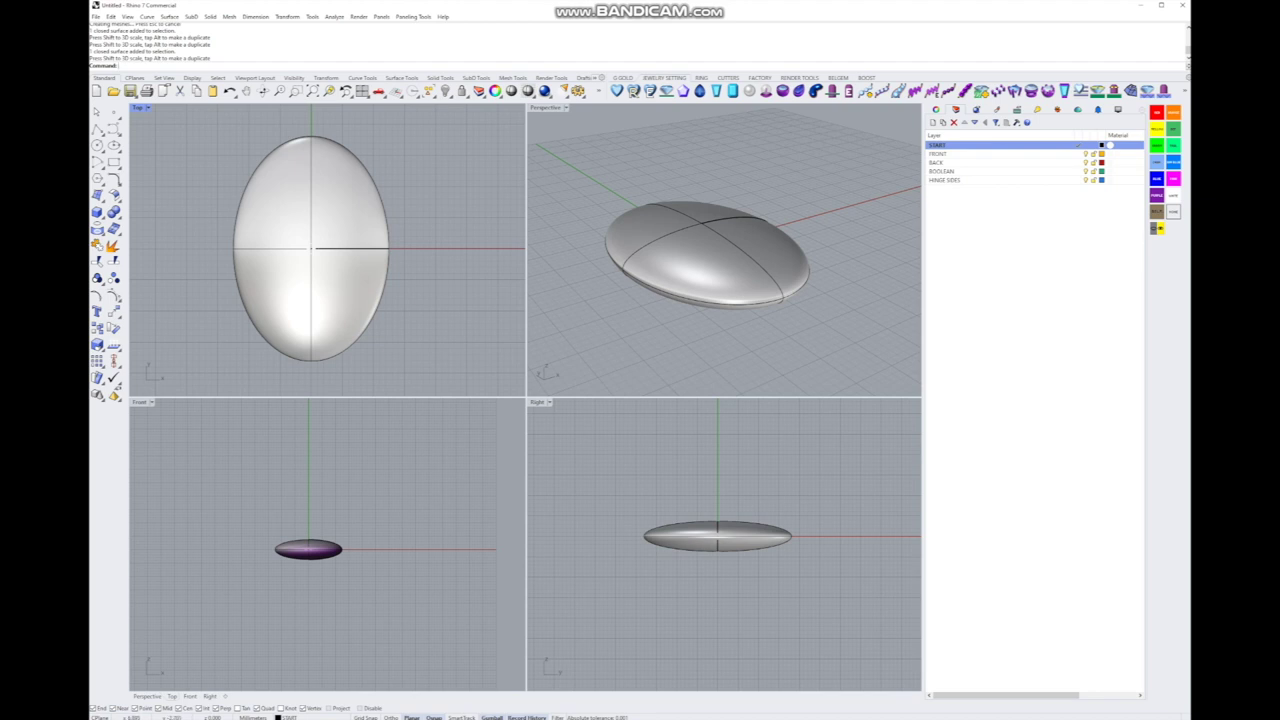
Step: Create a horizontal cutting plane through the ellipsoid's middle with CutPlane, starting at the origin
click(690, 537)
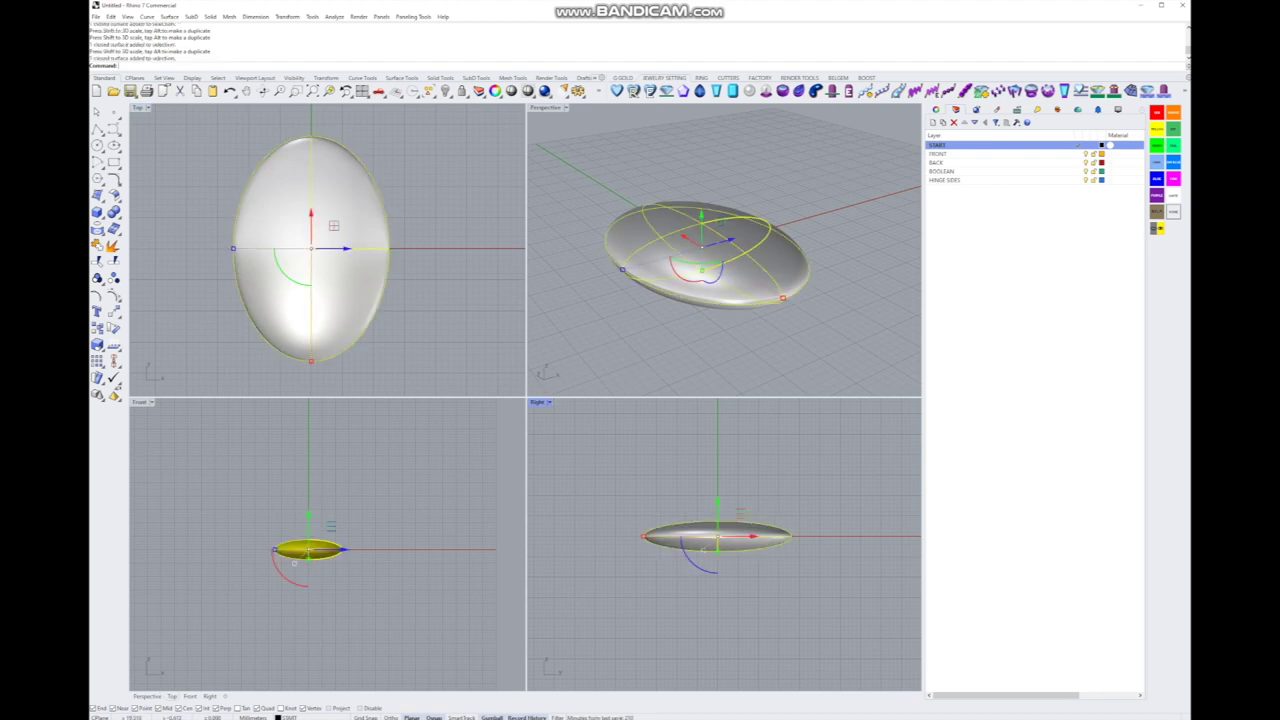
key(Return)
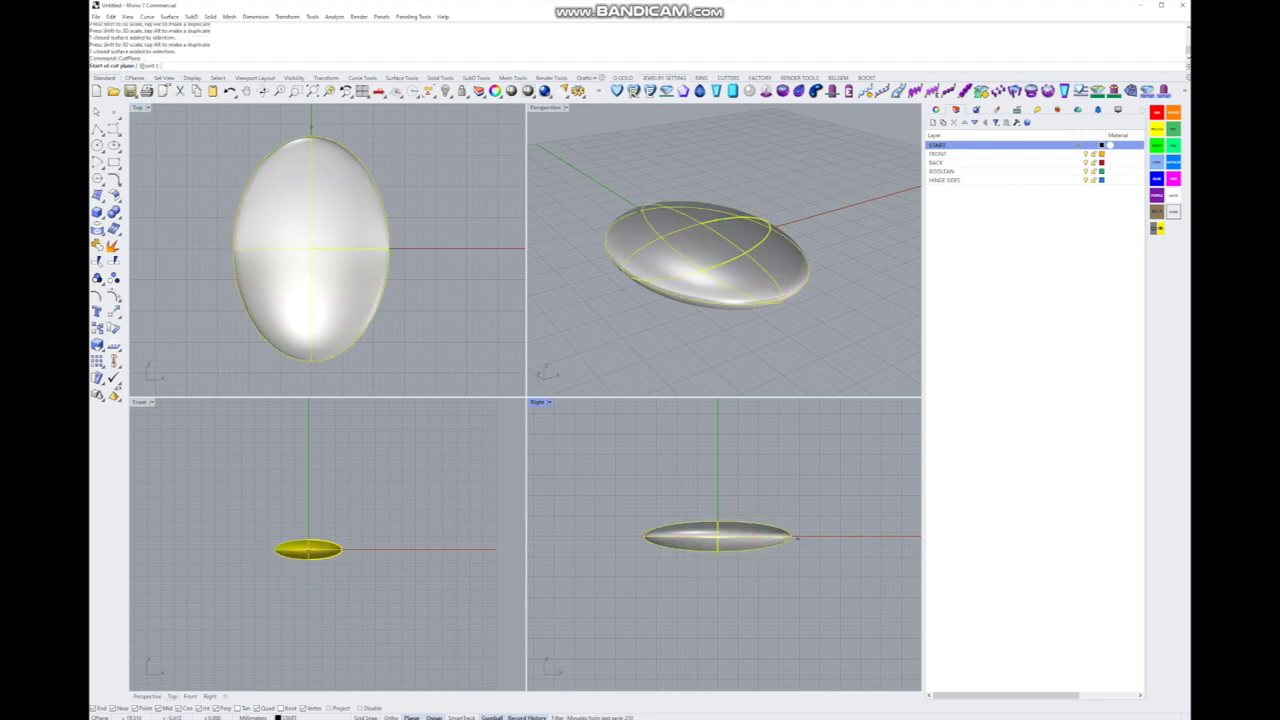
text(0)
key(Return)
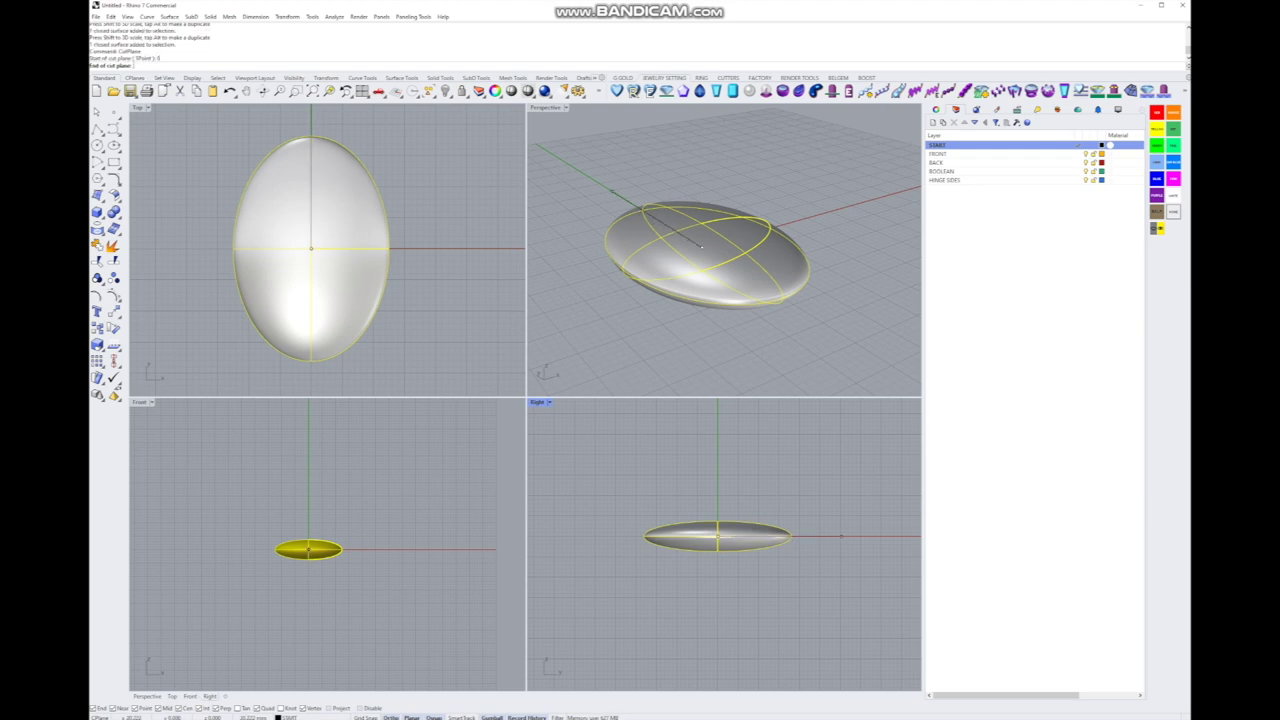
click(701, 246)
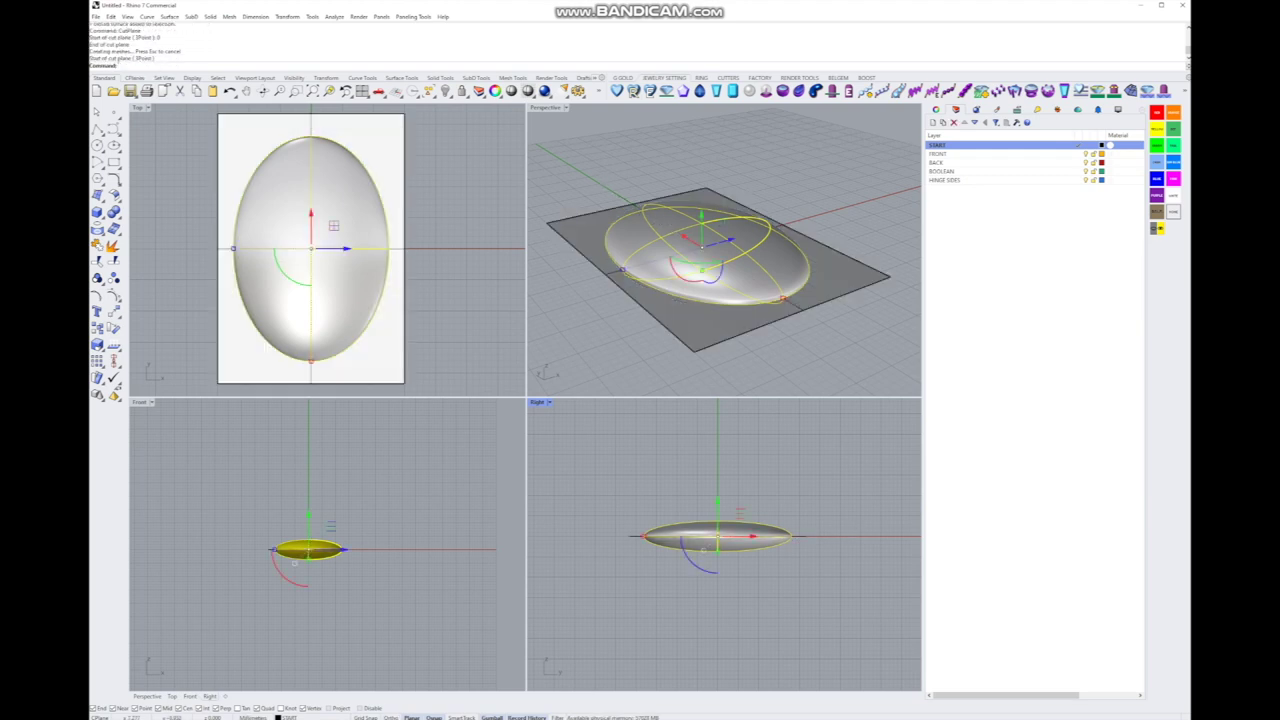
Step: Boolean split the ellipsoid with the cutting plane and delete the leftover plane surface
mouse_move(720, 300)
right_down()
mouse_move(720, 210)
mouse_move(740, 290)
right_up()
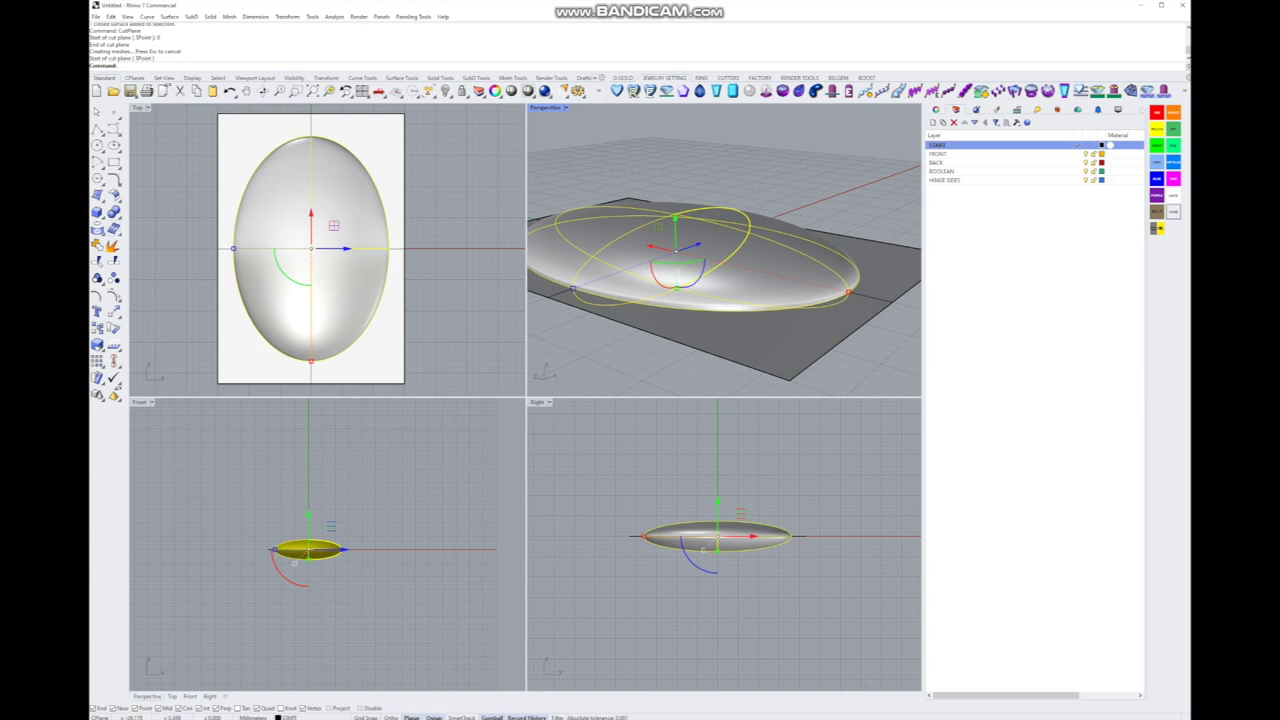
click(114, 212)
click(156, 262)
click(700, 340)
key(Return)
key(Delete)
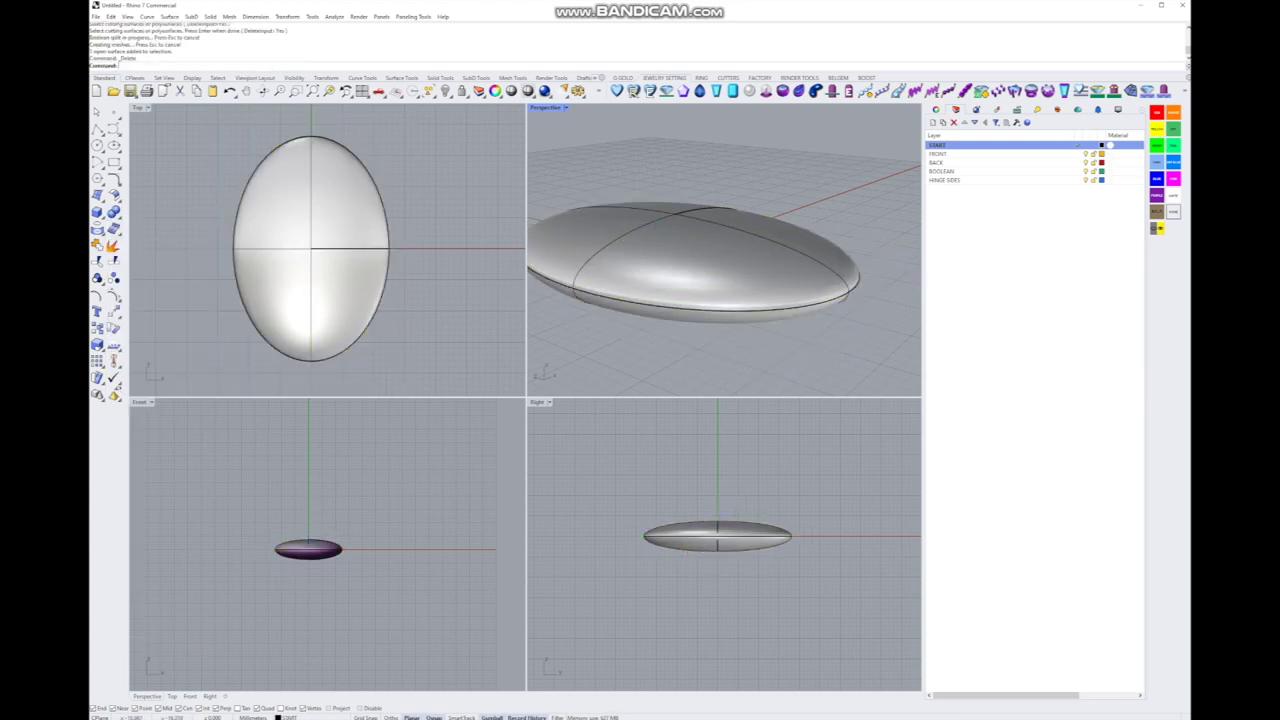
Step: Move the upper half of the ellipsoid to the FRONT layer and the lower half to the BACK layer
key(ctrl+a)
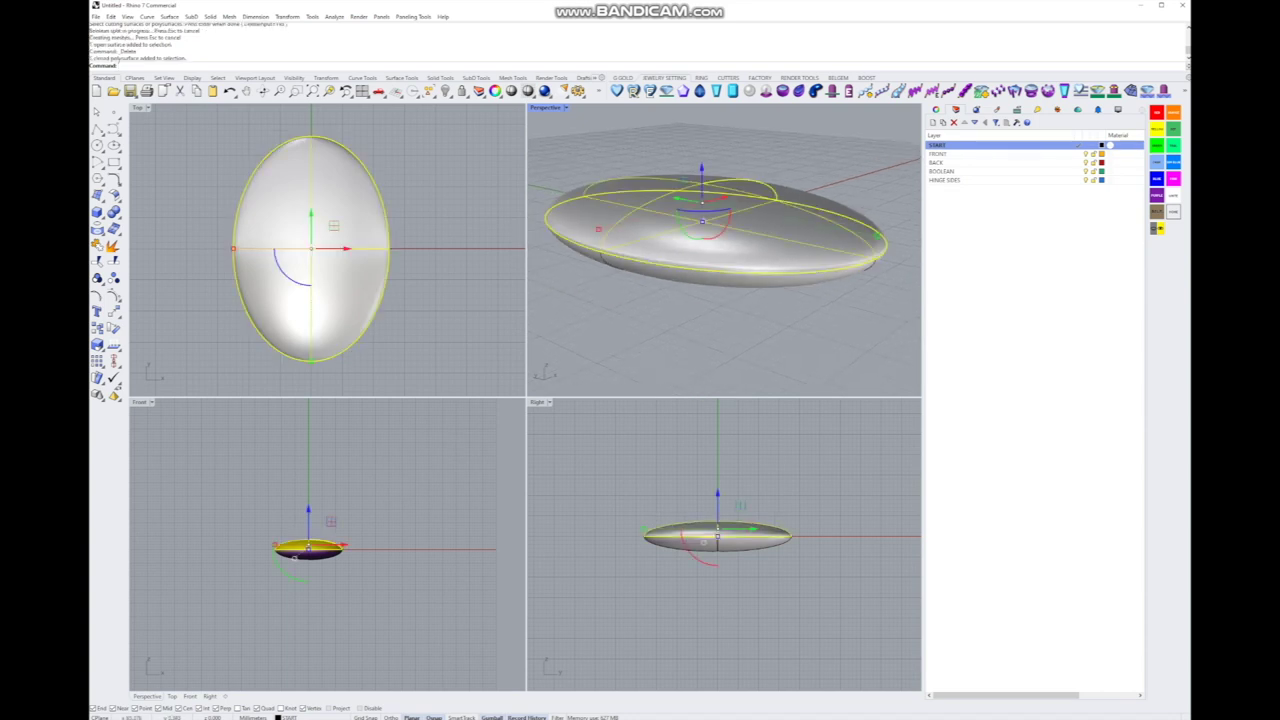
right_click(988, 153)
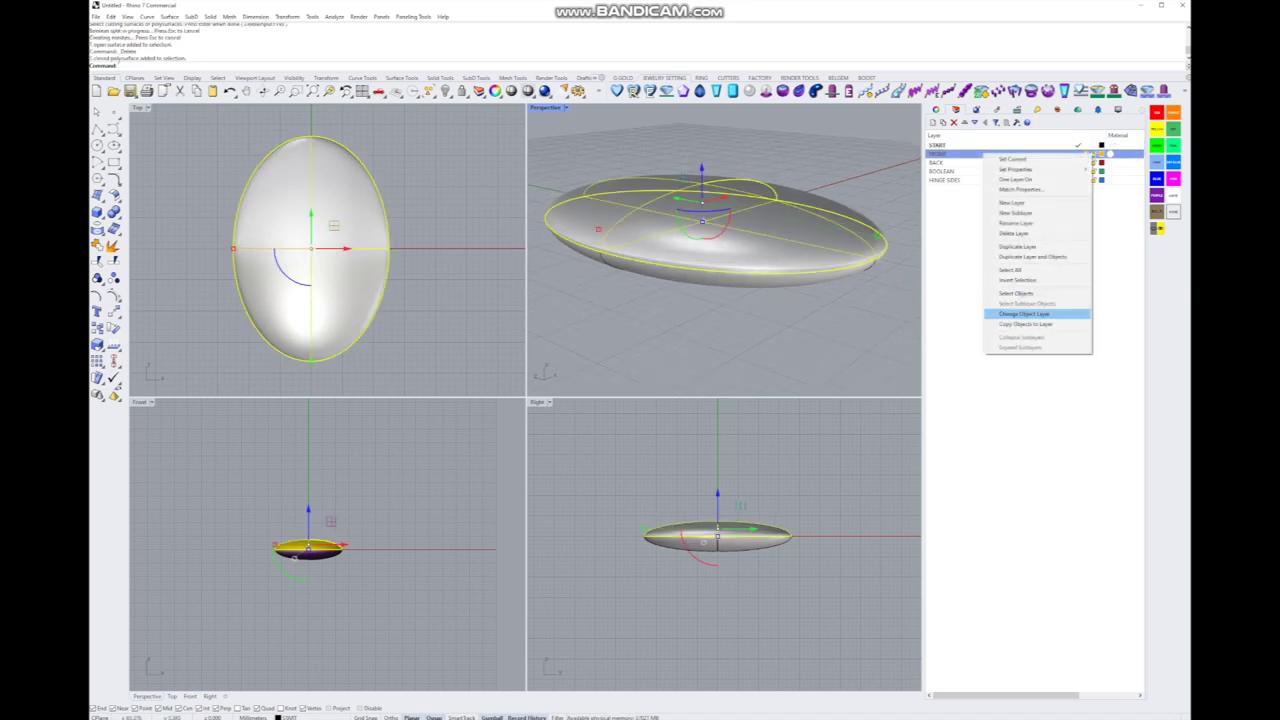
click(1024, 314)
key(ctrl+a)
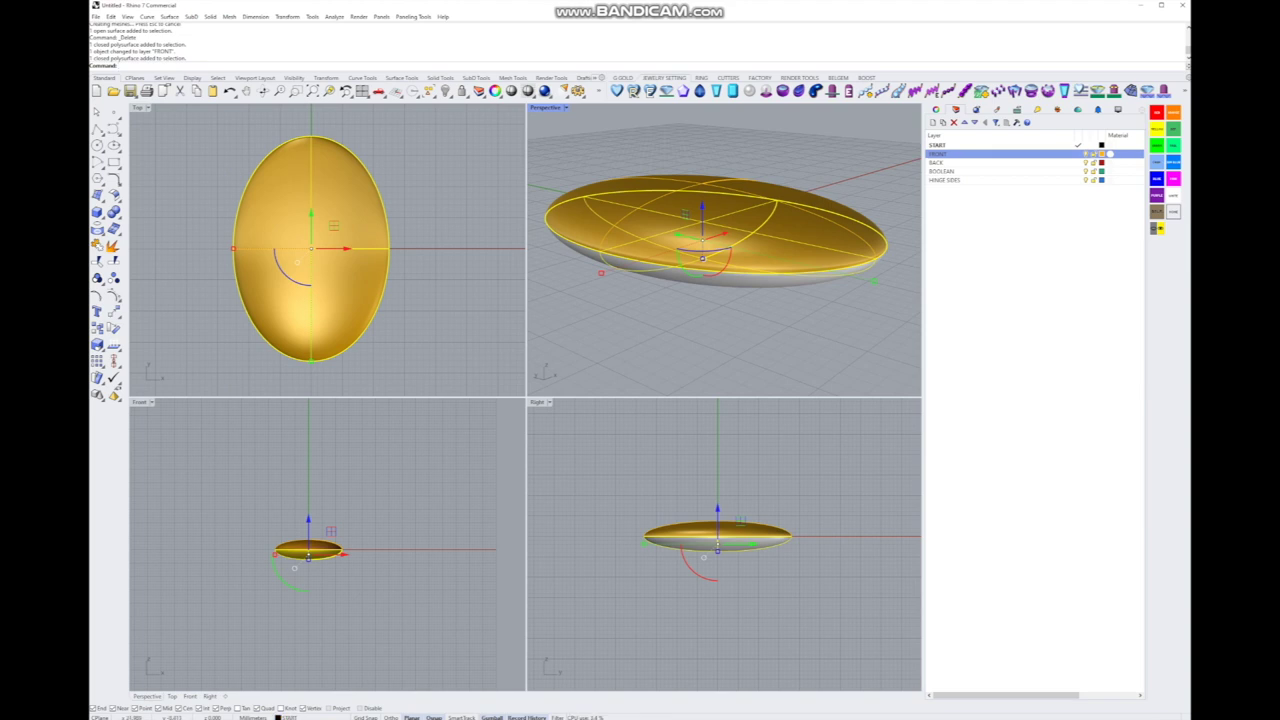
right_click(968, 162)
click(1005, 324)
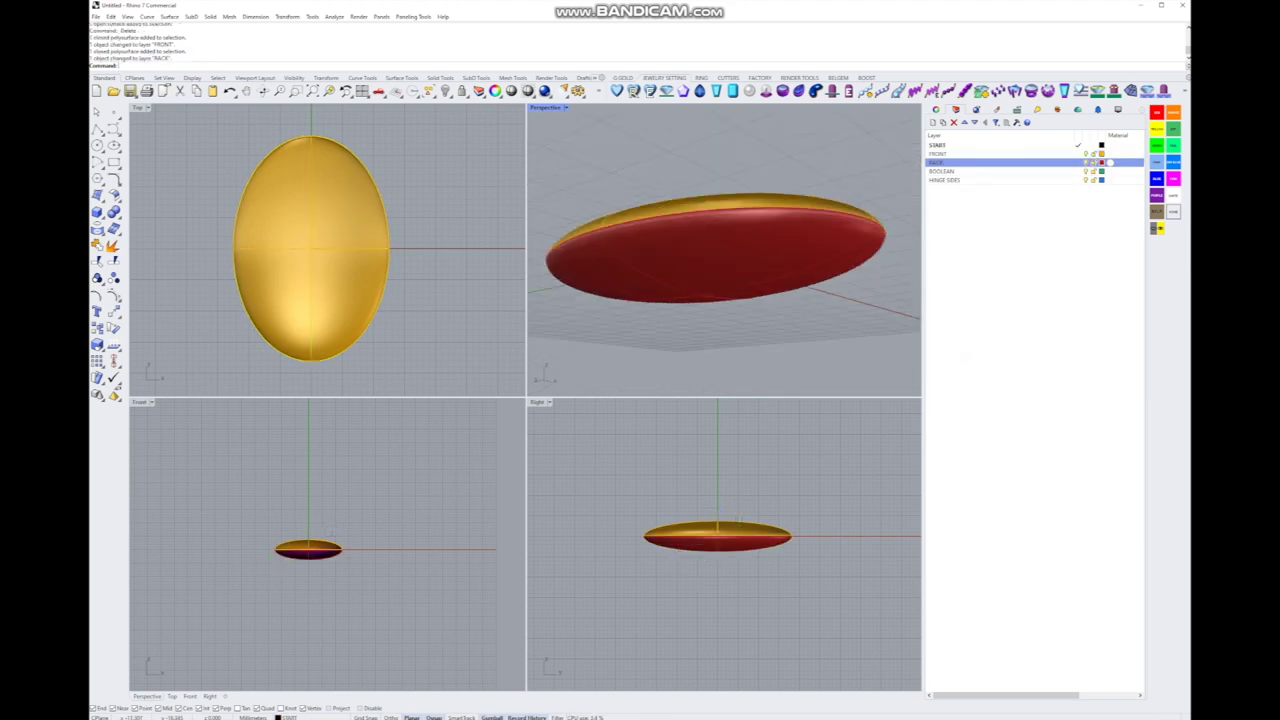
mouse_move(724, 250)
right_down()
mouse_move(750, 245)
mouse_move(735, 255)
right_up()
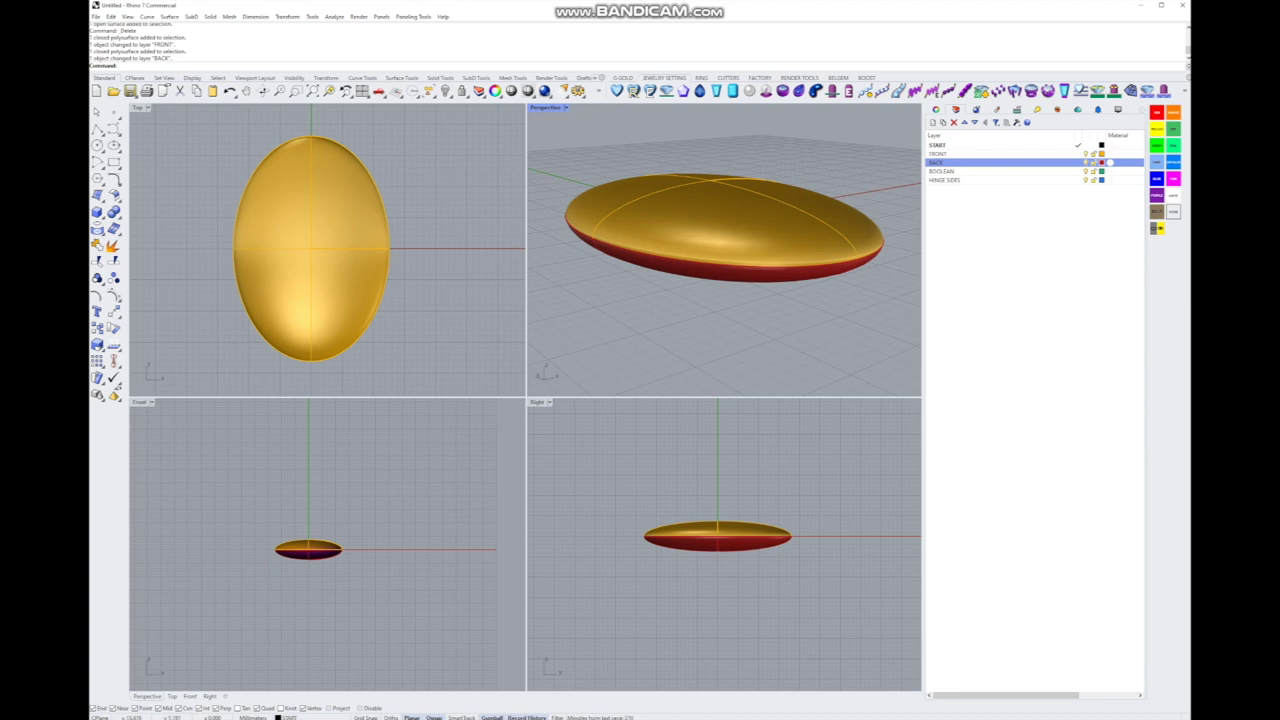
Step: Examine the two halves up close, temporarily hiding the FRONT layer to view the back half alone
scroll(289, 561, up, 5)
scroll(702, 541, up, 4)
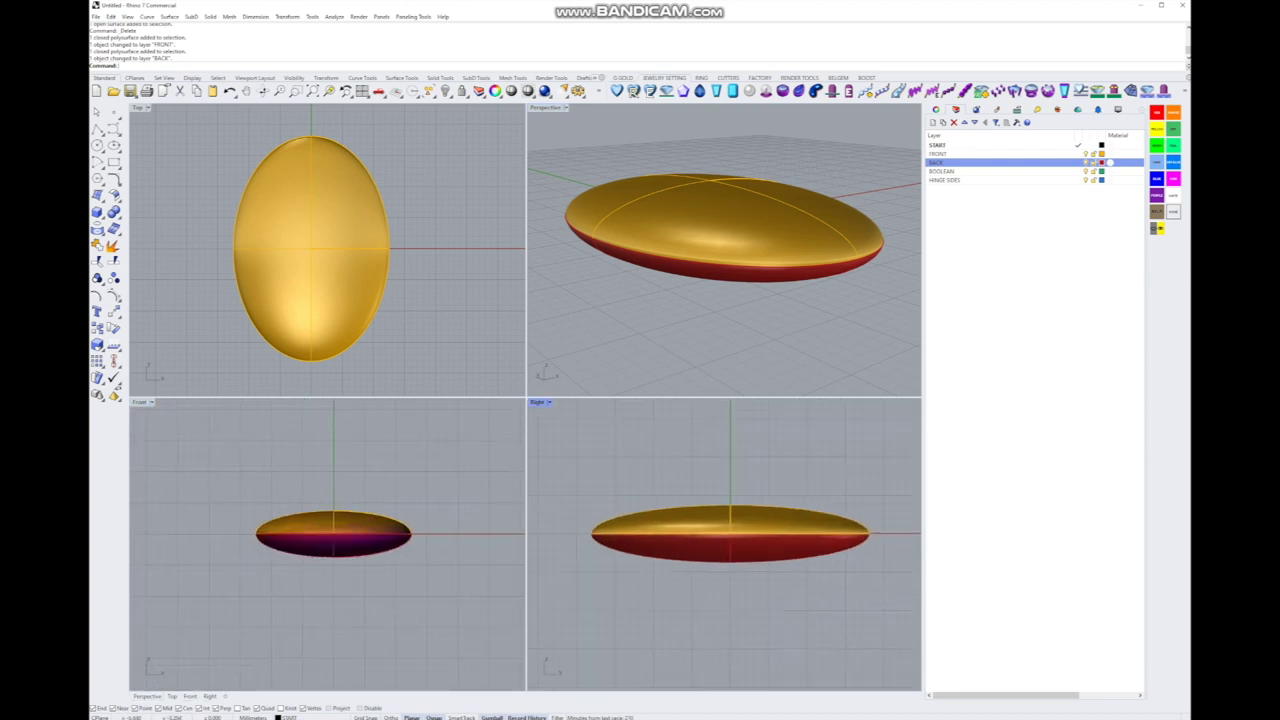
scroll(368, 526, up, 2)
right_drag(310, 250, 310, 242)
right_drag(724, 230, 730, 296)
click(937, 153)
click(1085, 153)
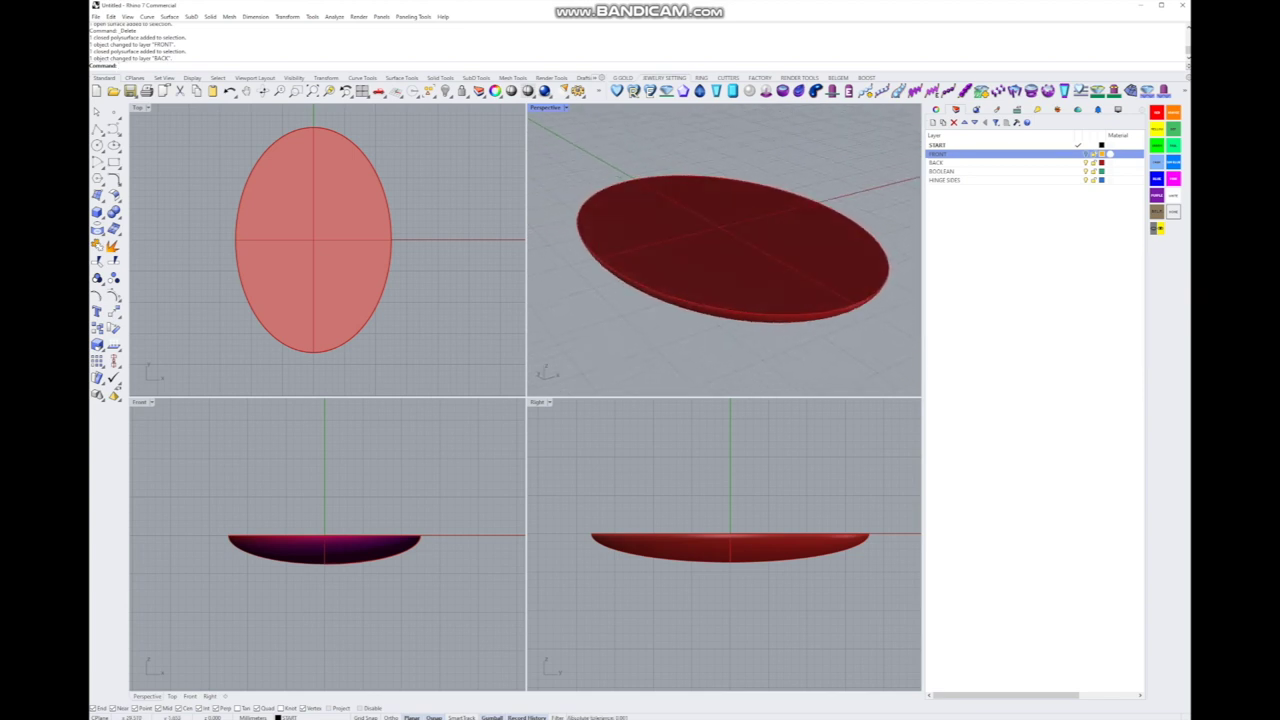
click(1085, 153)
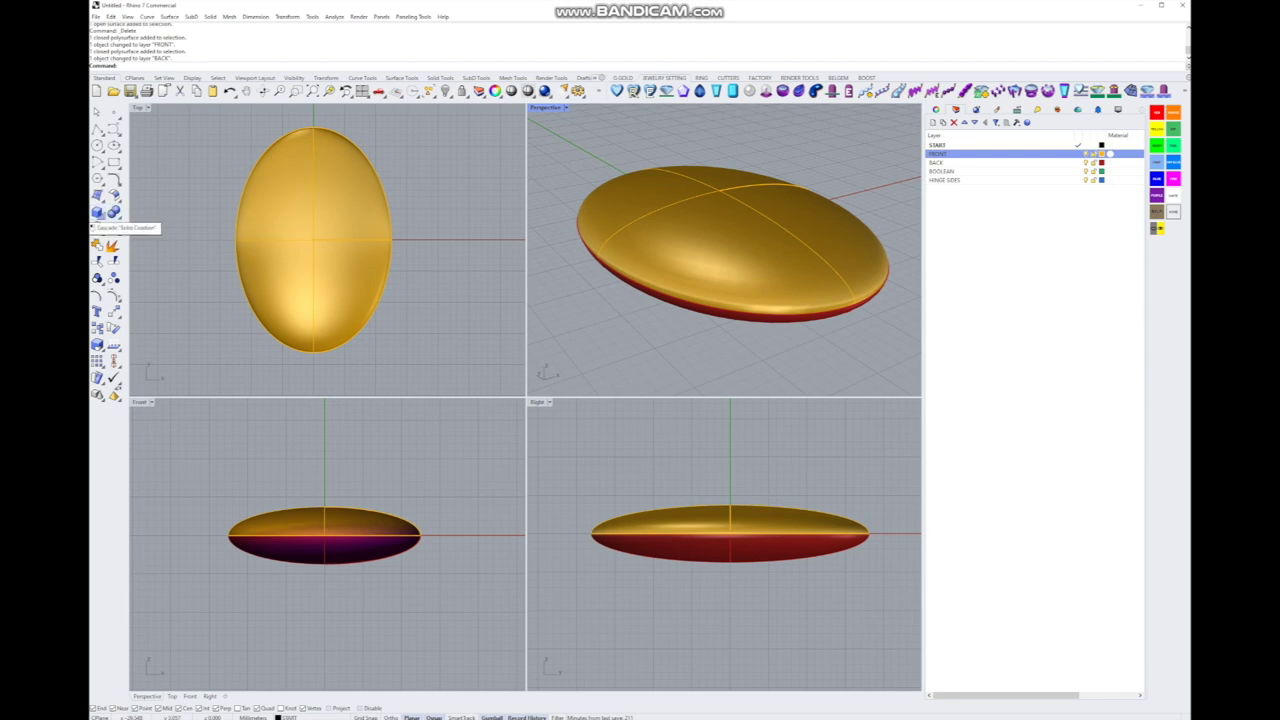
Step: Create a second sphere of diameter 22 centred on the origin
click(98, 213)
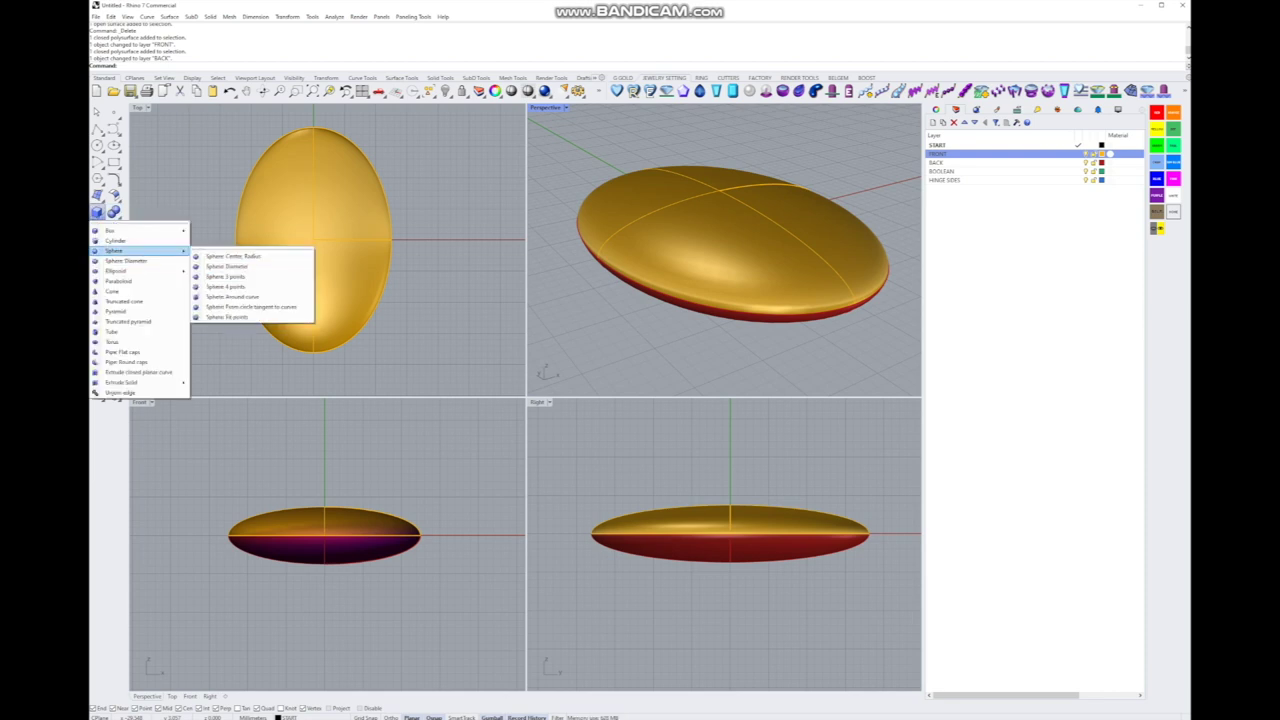
click(120, 250)
click(313, 240)
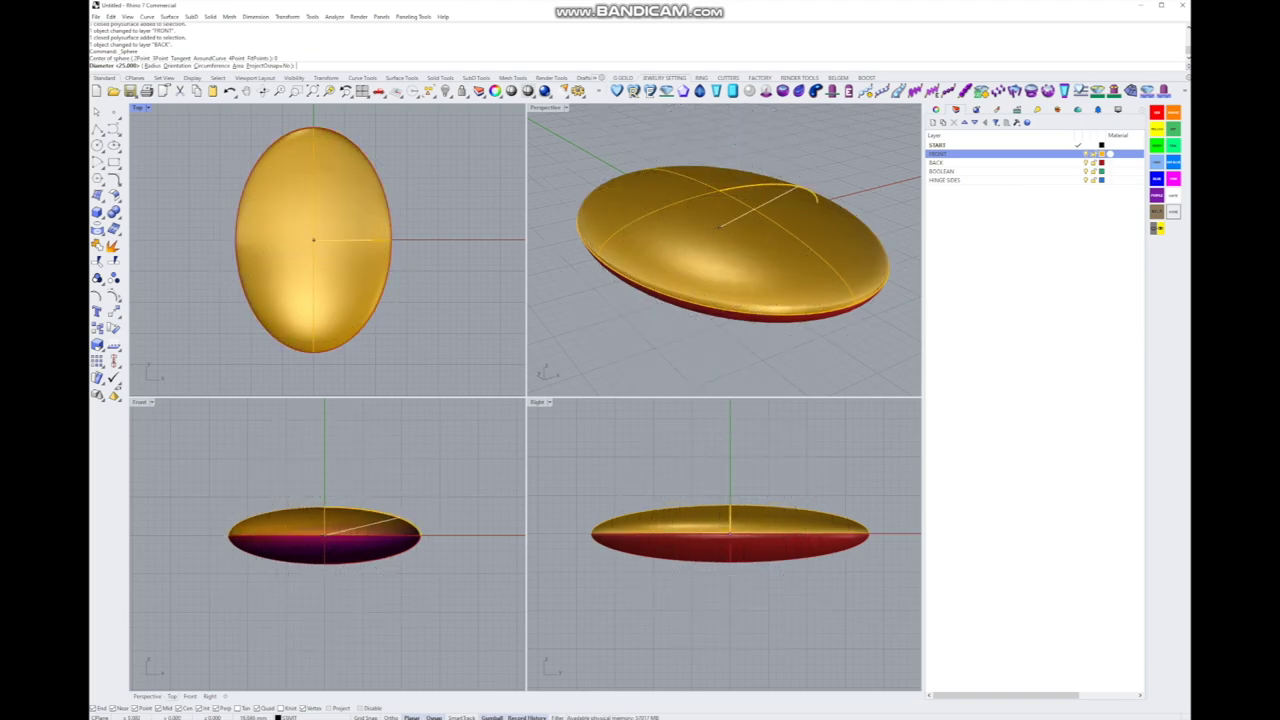
text(22)
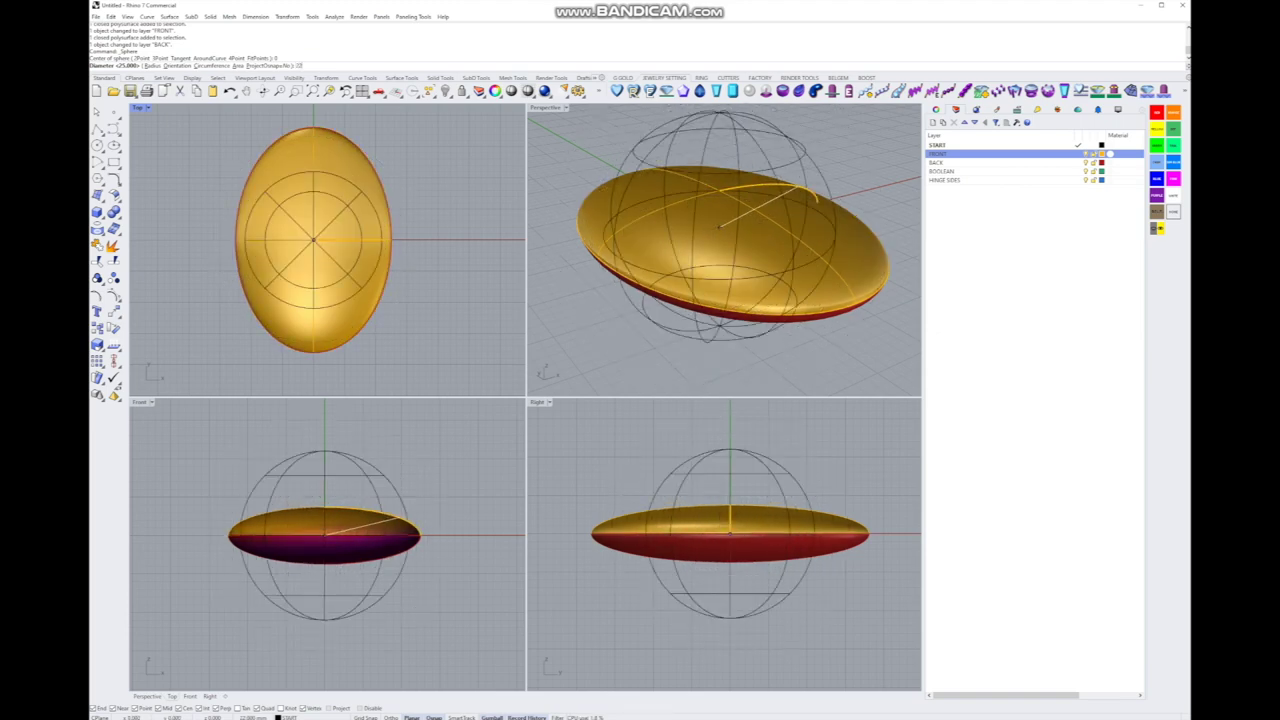
key(Return)
click(315, 240)
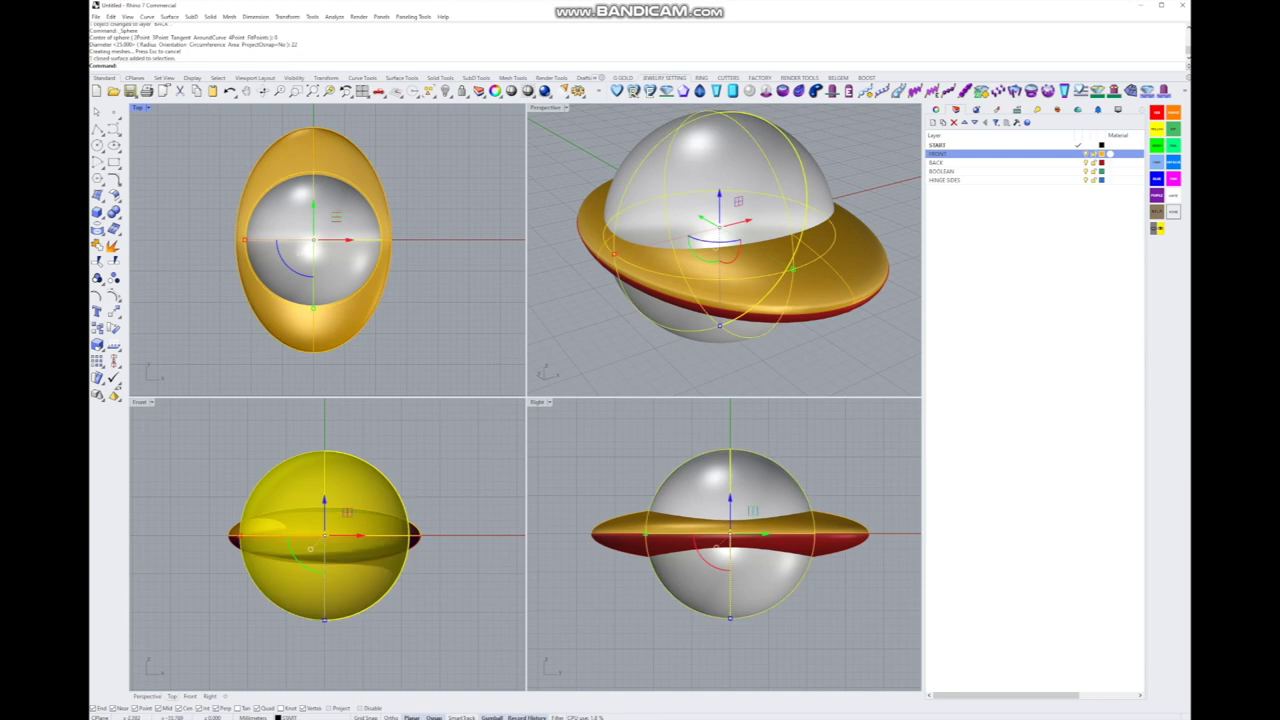
Step: Flatten the second sphere in height and stretch it along the Y axis so it fits just inside the oval shell
drag(324, 512, 324, 529)
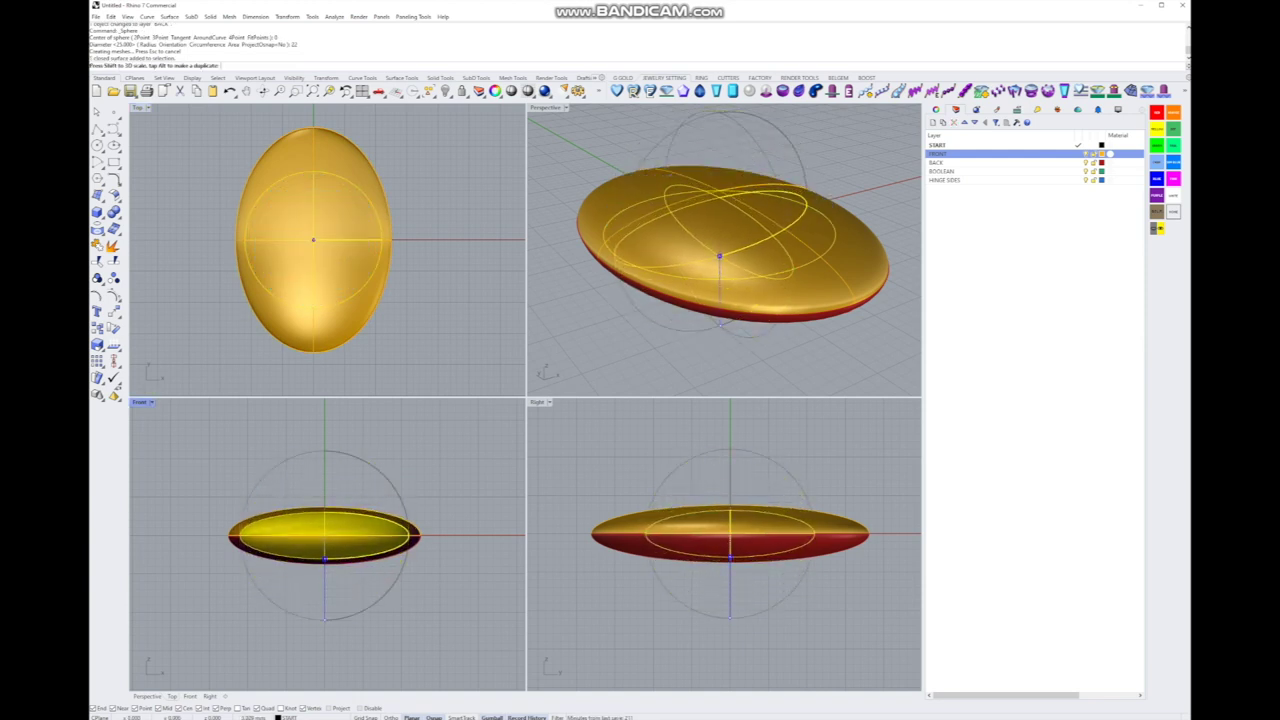
scroll(324, 531, up, 4)
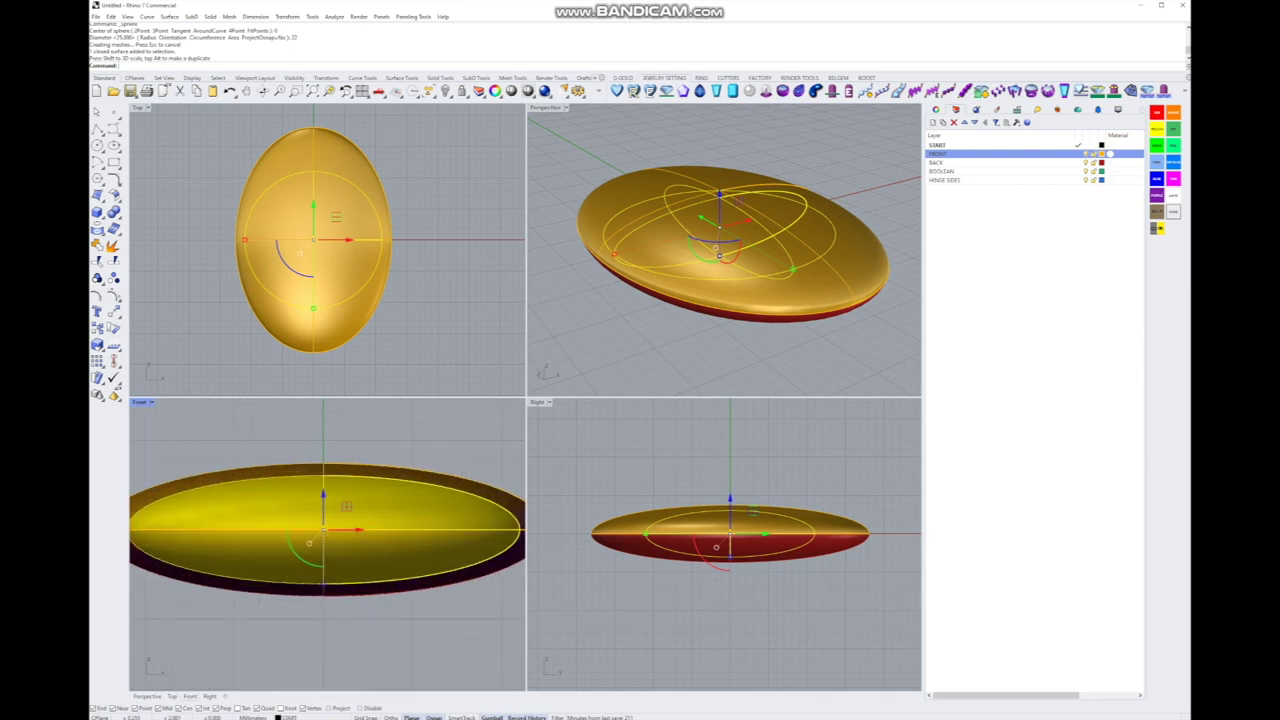
scroll(344, 540, down, 2)
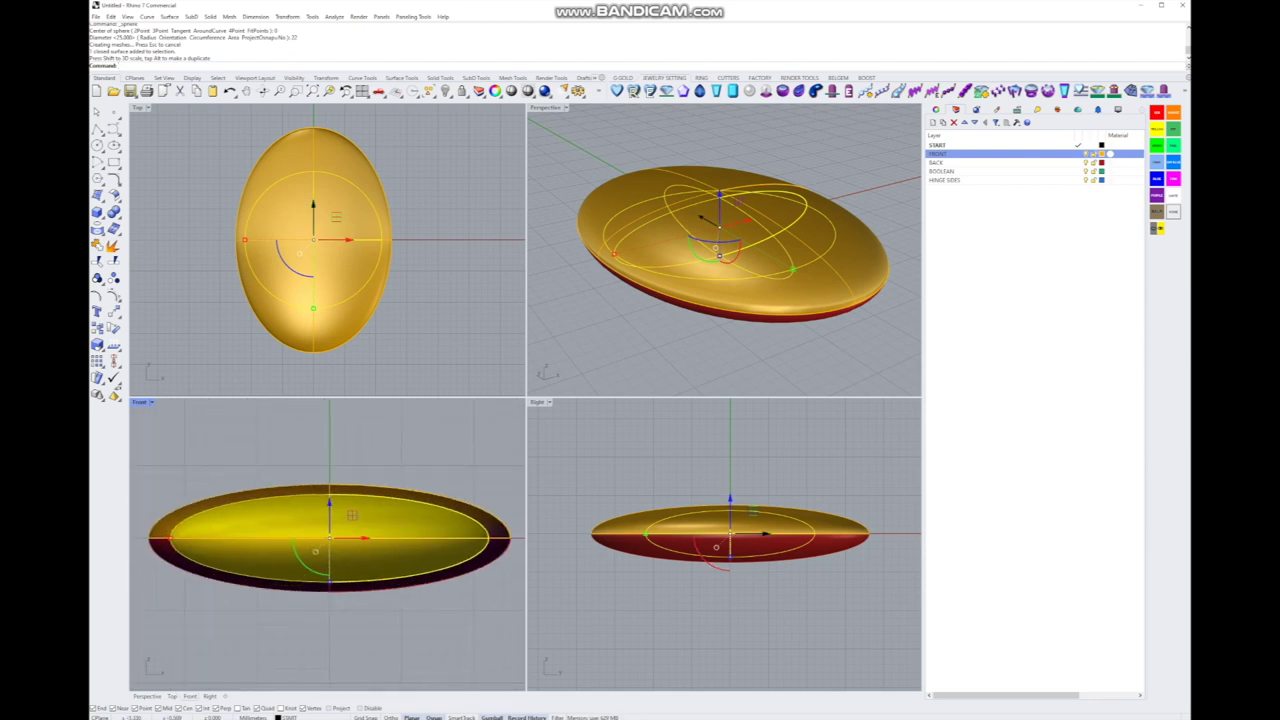
drag(645, 534, 597, 535)
key(Escape)
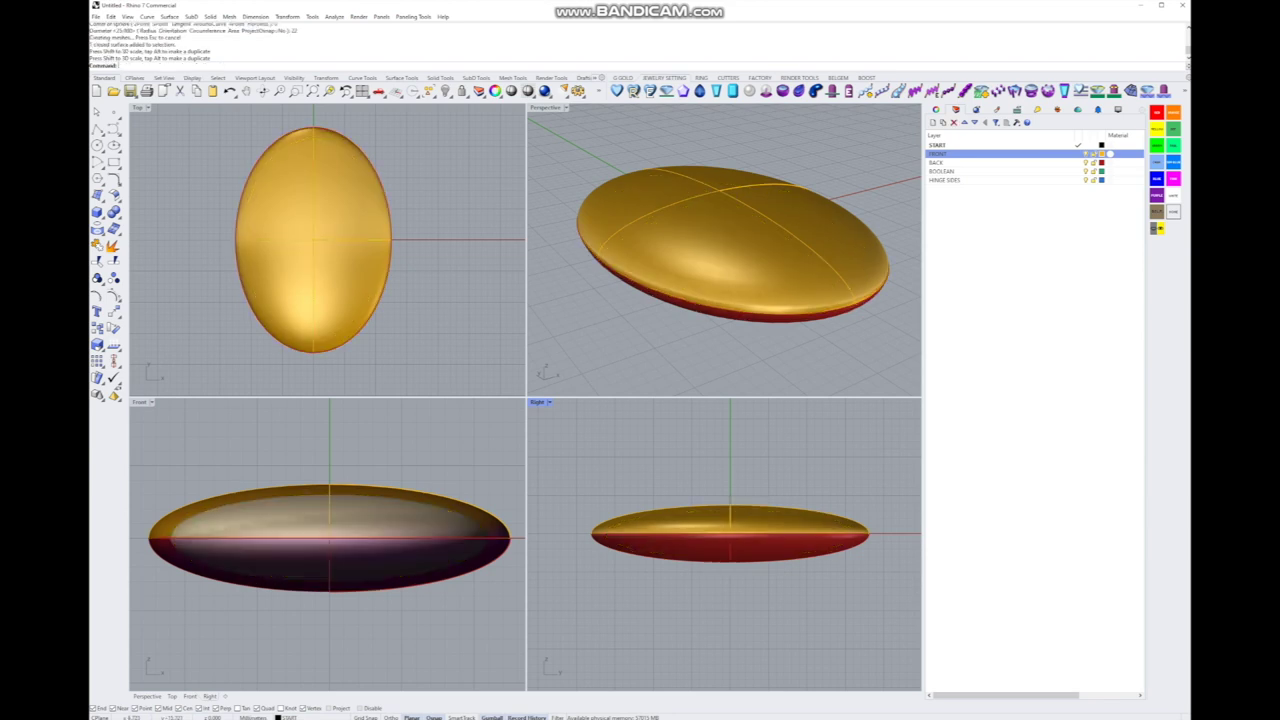
Step: Subtract the inner ellipsoid from the back half with Boolean Difference, keeping the cutting ellipsoid
right_drag(720, 300, 774, 312)
click(774, 312)
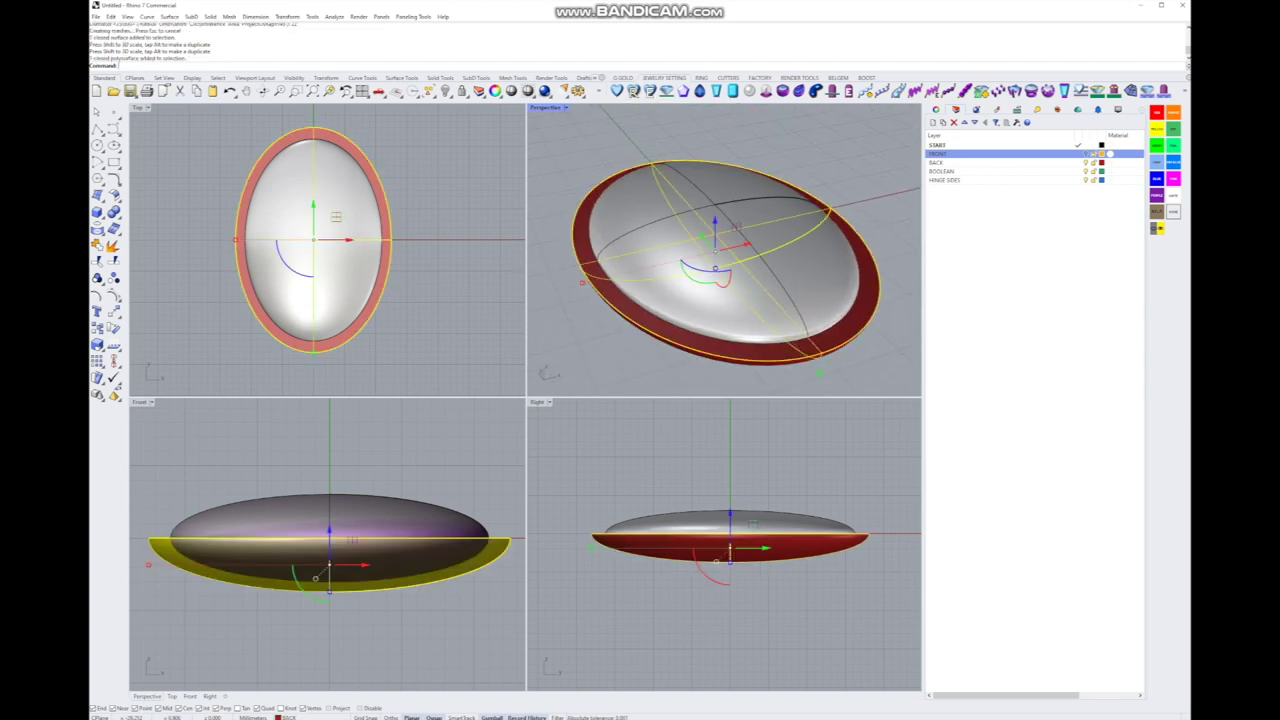
click(113, 212)
click(144, 240)
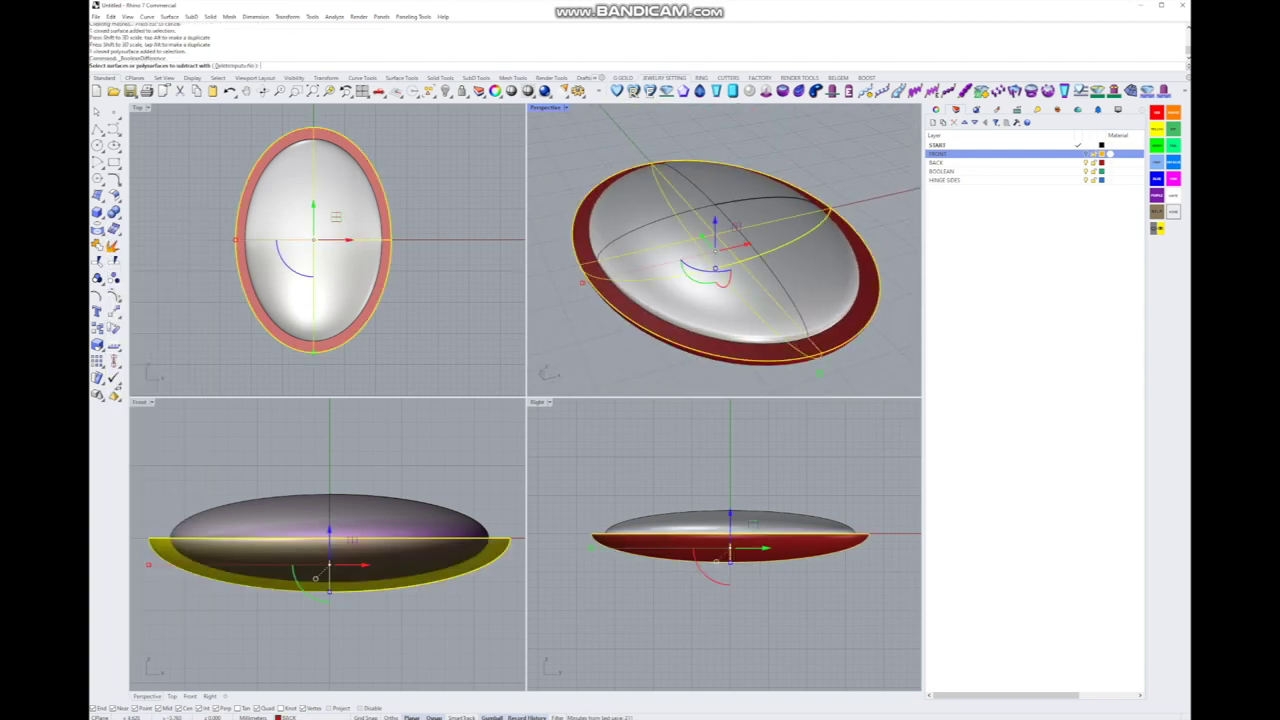
click(315, 578)
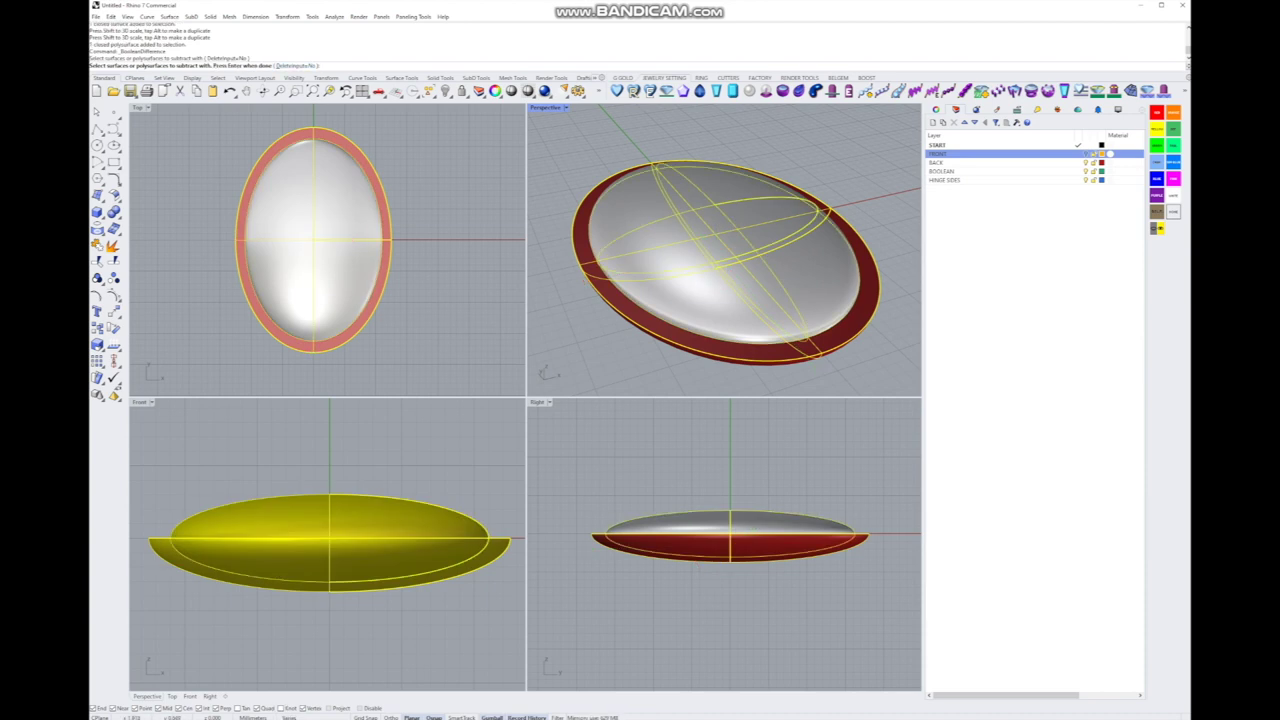
key(Return)
Step: Show the FRONT layer and subtract the inner ellipsoid from the front half with Boolean Difference, keeping the cutter and hiding the BACK layer
click(937, 162)
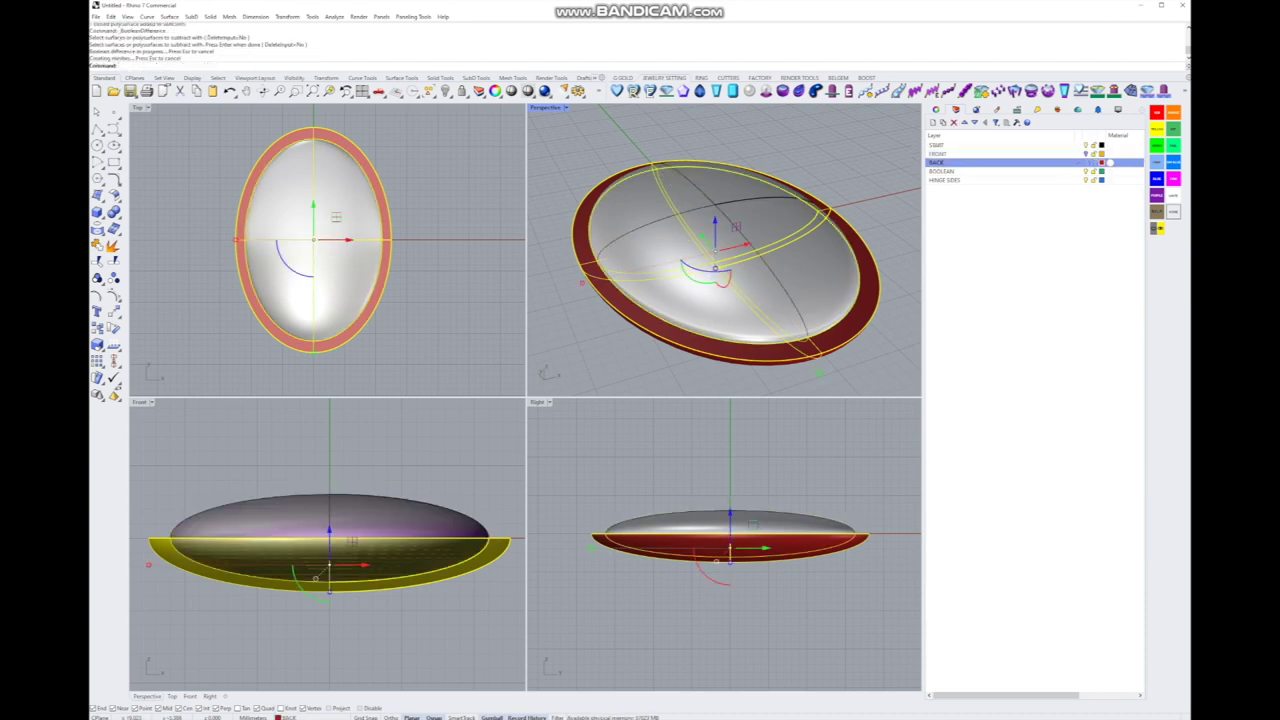
click(937, 153)
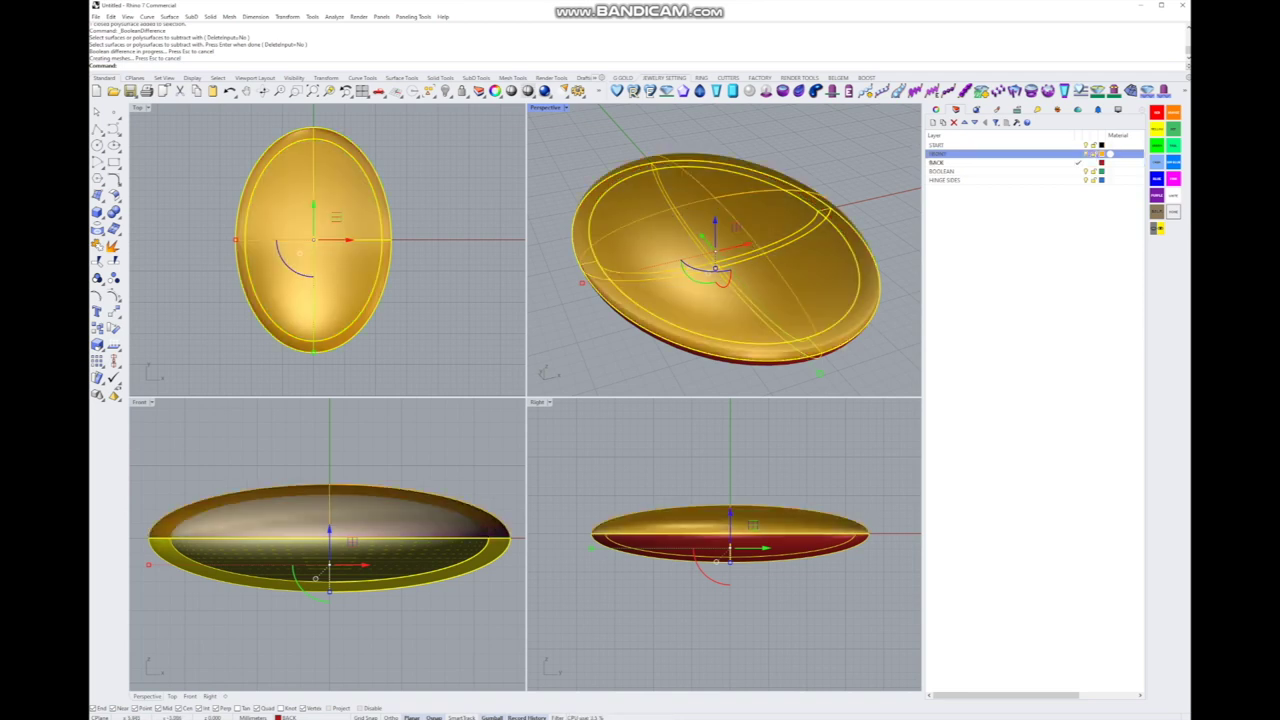
click(330, 500)
click(113, 211)
click(150, 241)
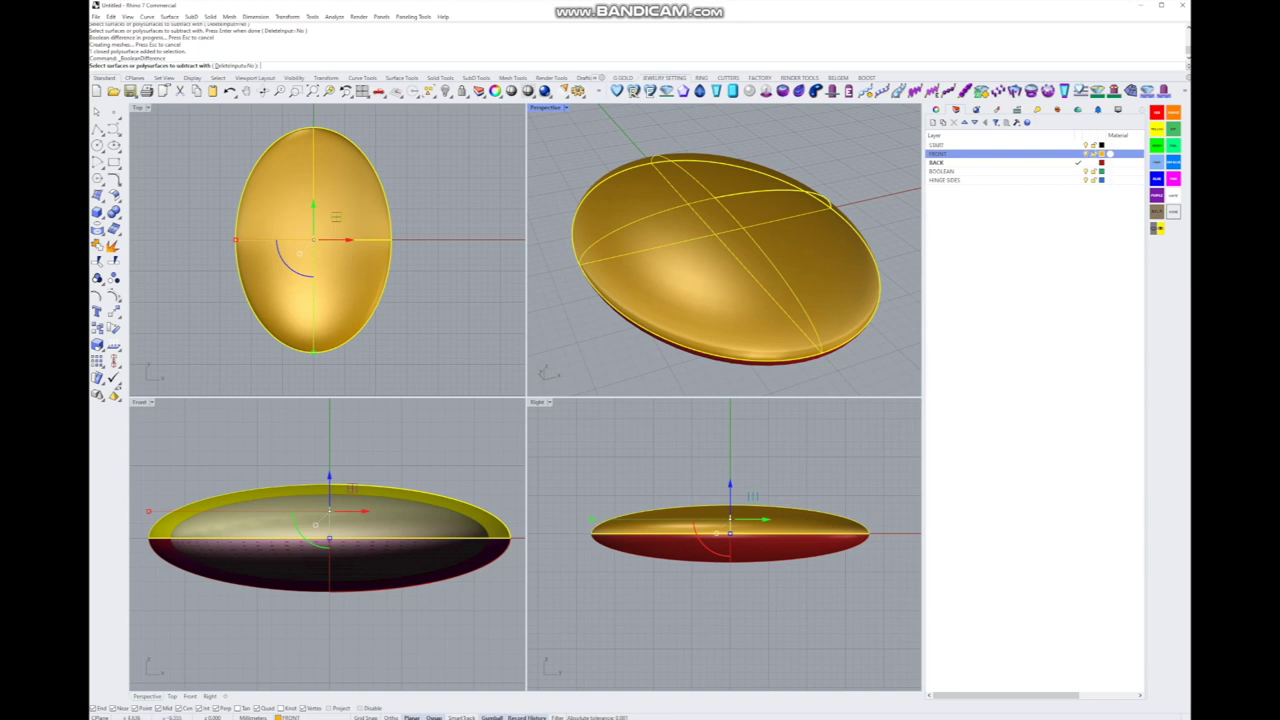
click(937, 162)
key(Return)
key(Escape)
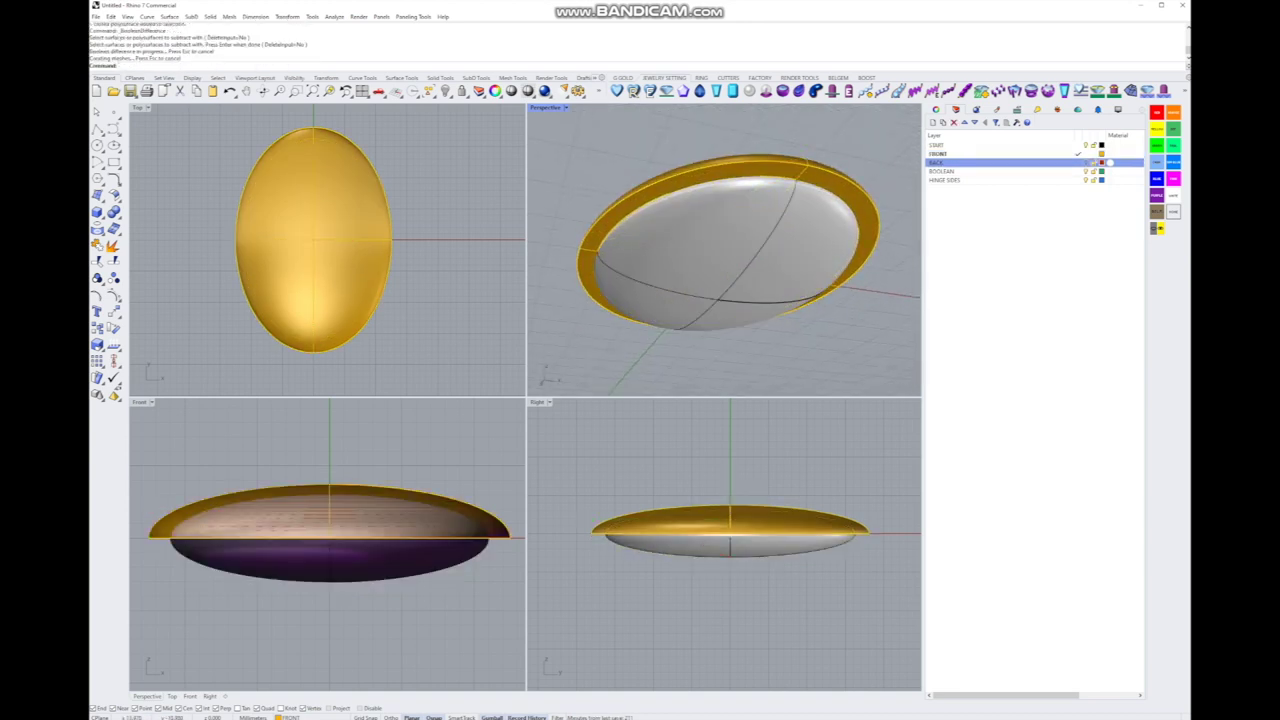
Step: Delete the inner ellipsoid and show the BACK layer again
click(725, 250)
key(Delete)
right_drag(725, 250, 750, 225)
key(ctrl+z)
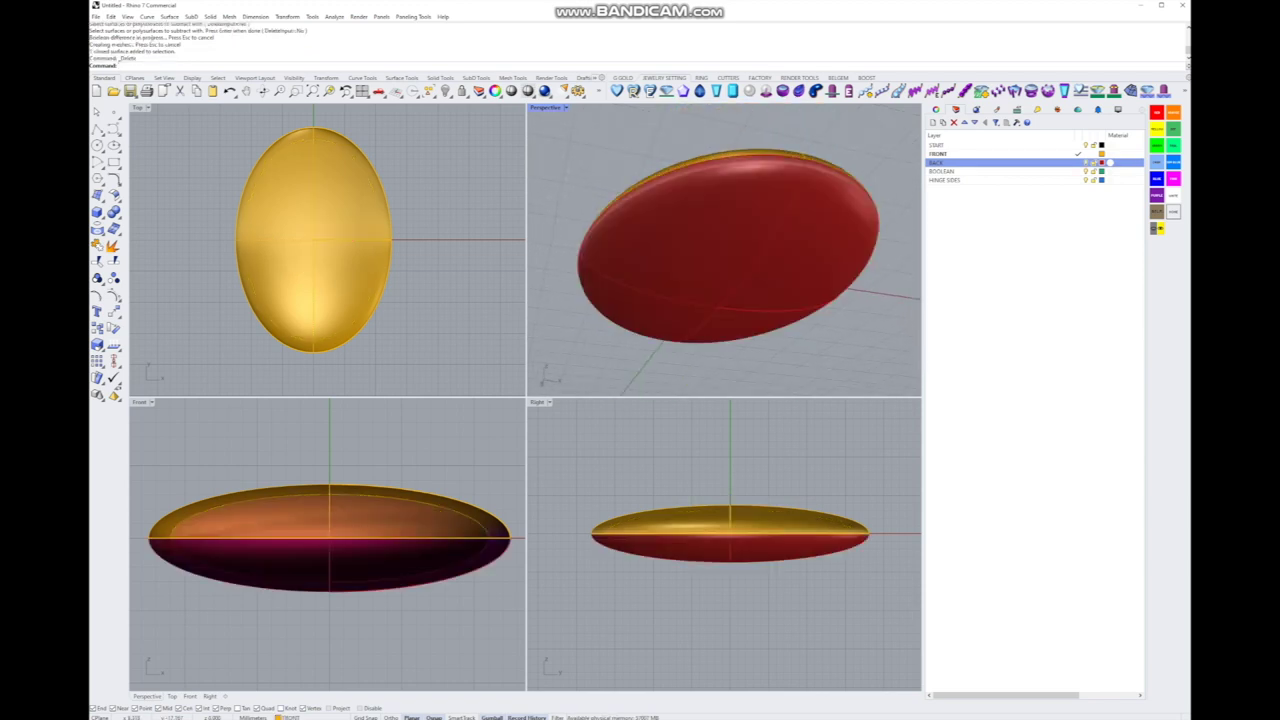
Step: Make BACK the current layer and inspect the hollowed back half with the FRONT layer temporarily hidden
click(1078, 162)
click(1086, 153)
right_drag(725, 250, 800, 180)
click(1086, 153)
scroll(315, 240, down, 1)
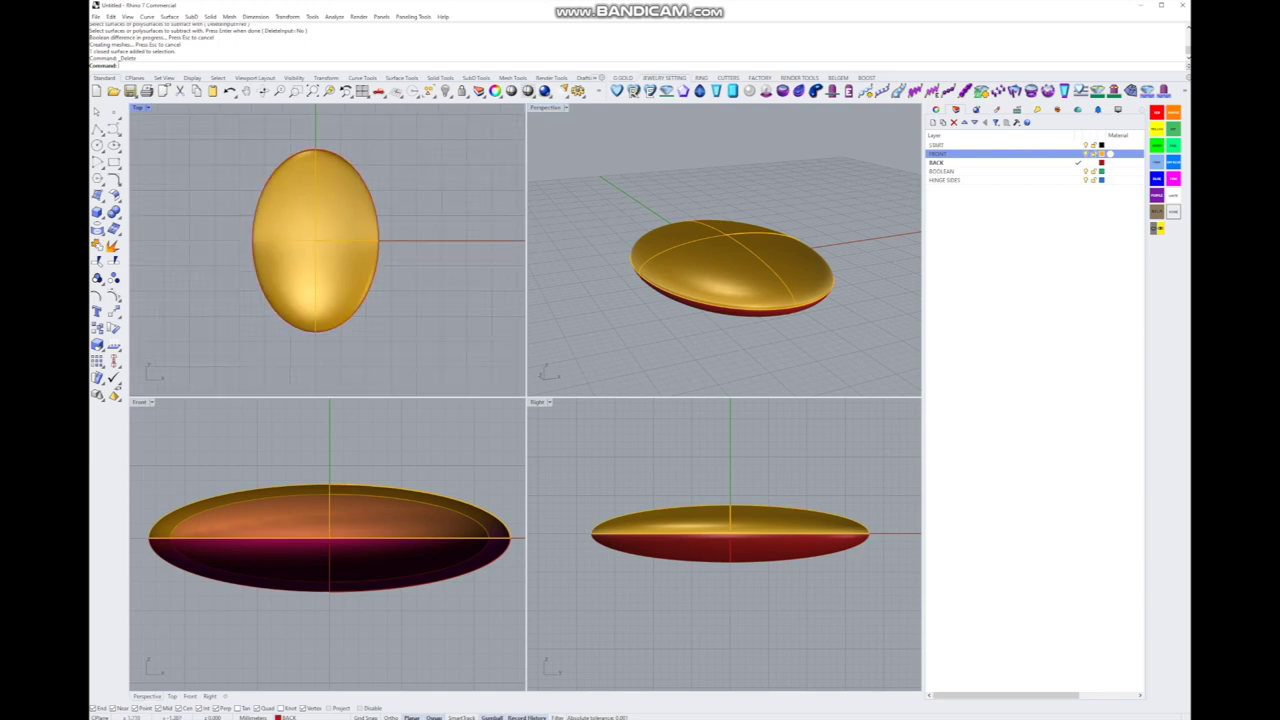
Step: Create a both-sided cylinder of diameter 1.9, about 30 mm long, on the HINGE SIDES layer, centred at the oval's negative-X end along the Y axis
right_drag(315, 240, 323, 240)
right_drag(330, 540, 421, 522)
scroll(260, 230, up, 3)
scroll(255, 230, down, 1)
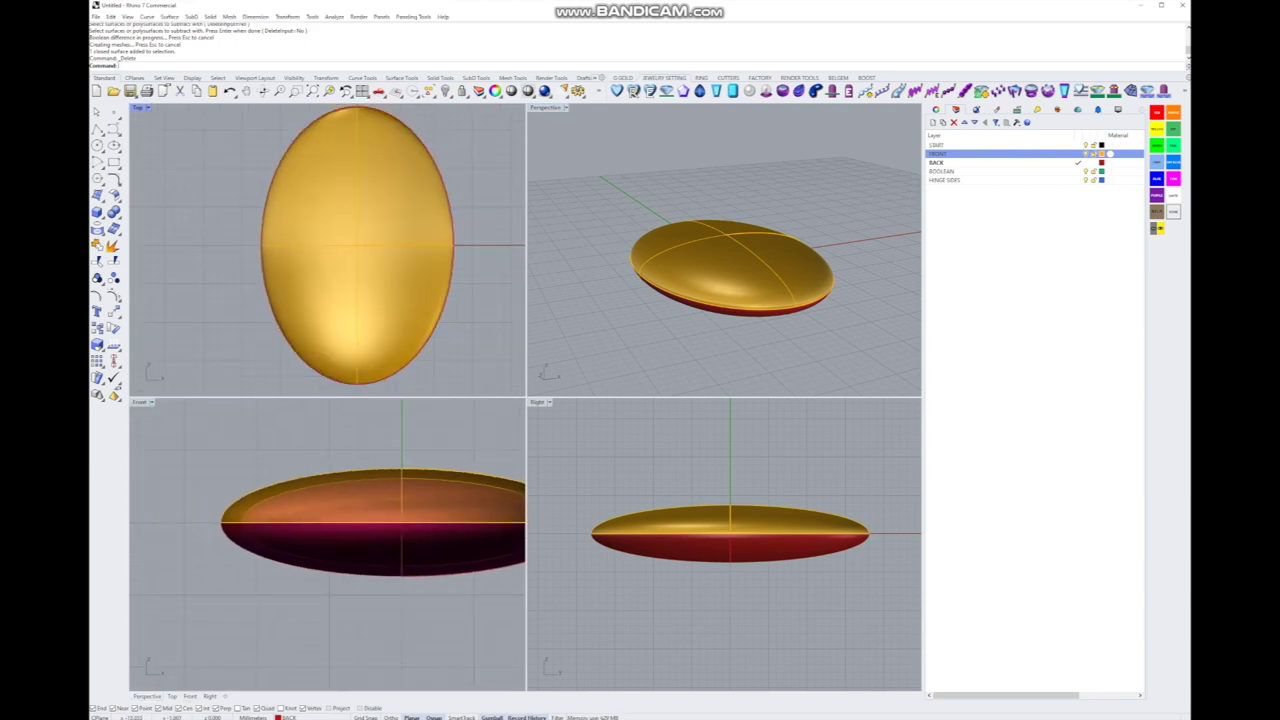
right_drag(255, 230, 265, 234)
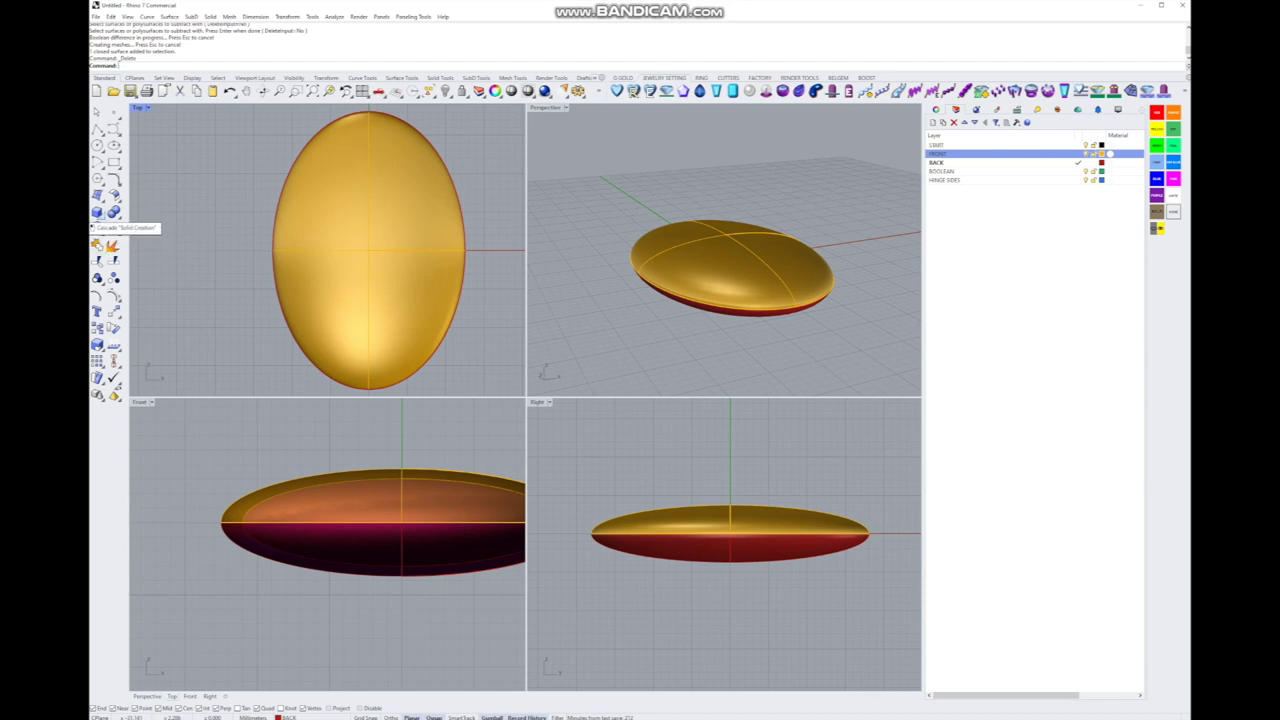
click(97, 214)
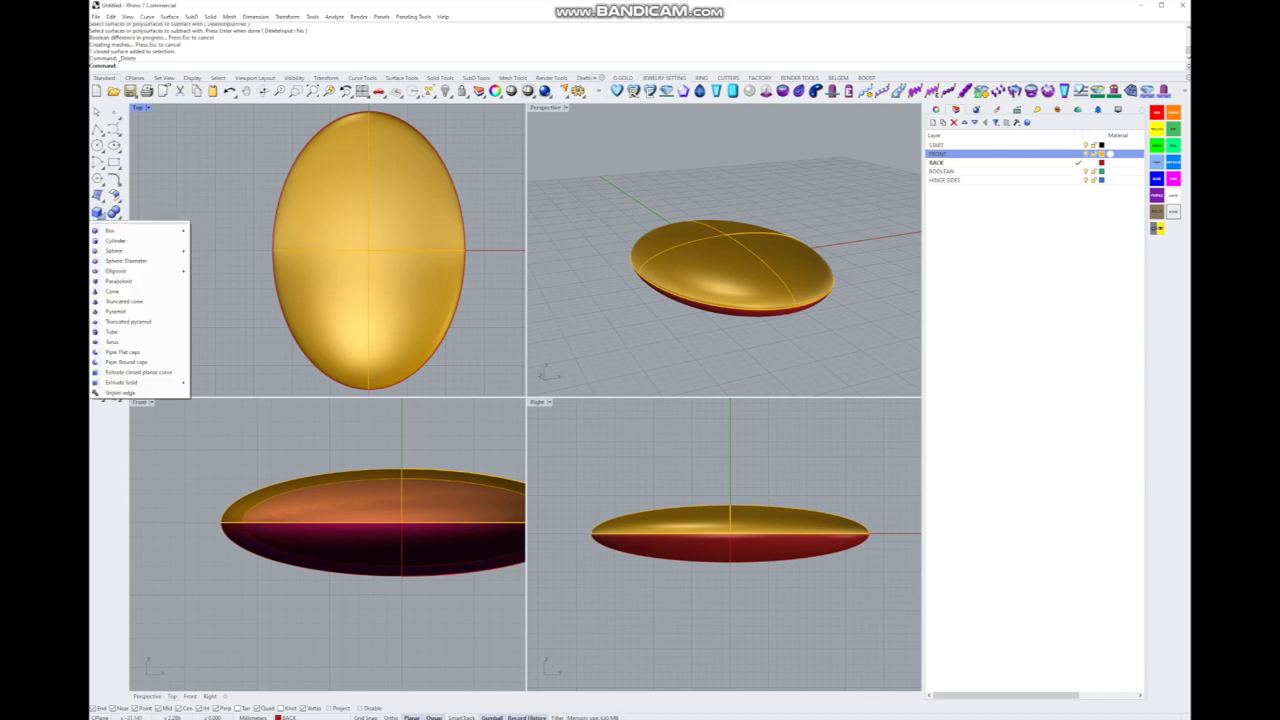
click(120, 235)
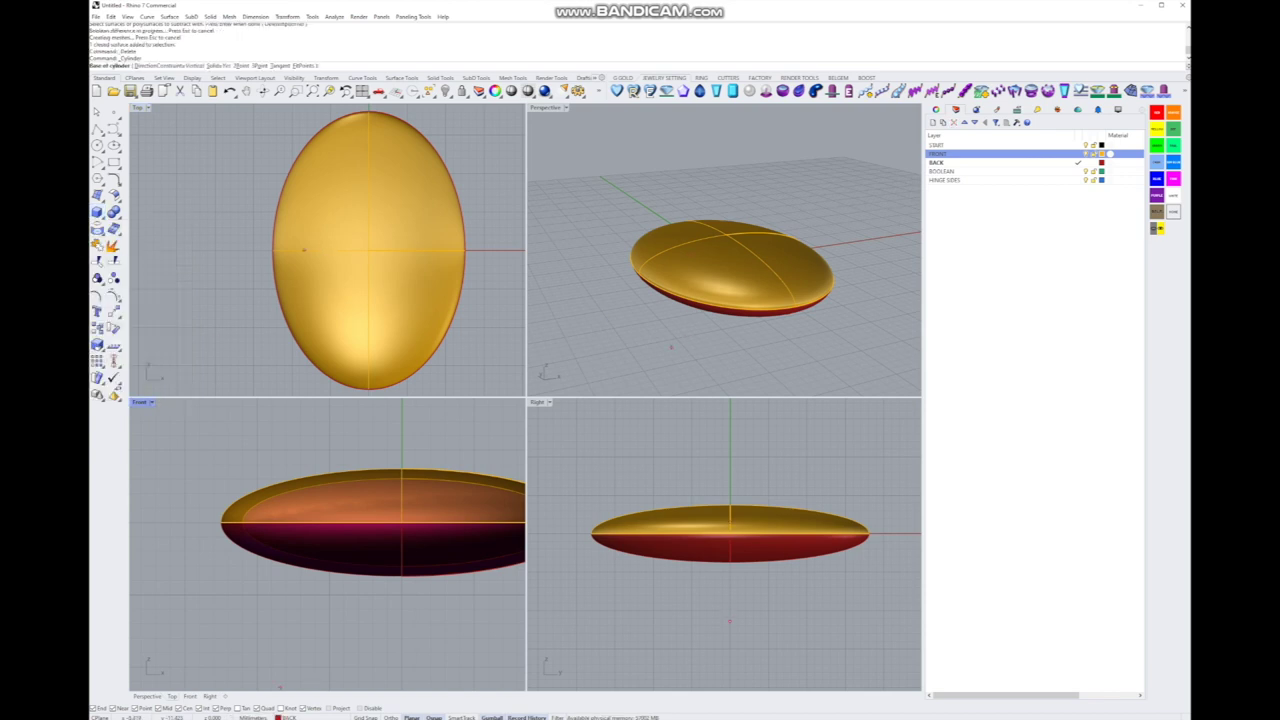
scroll(280, 590, down, 6)
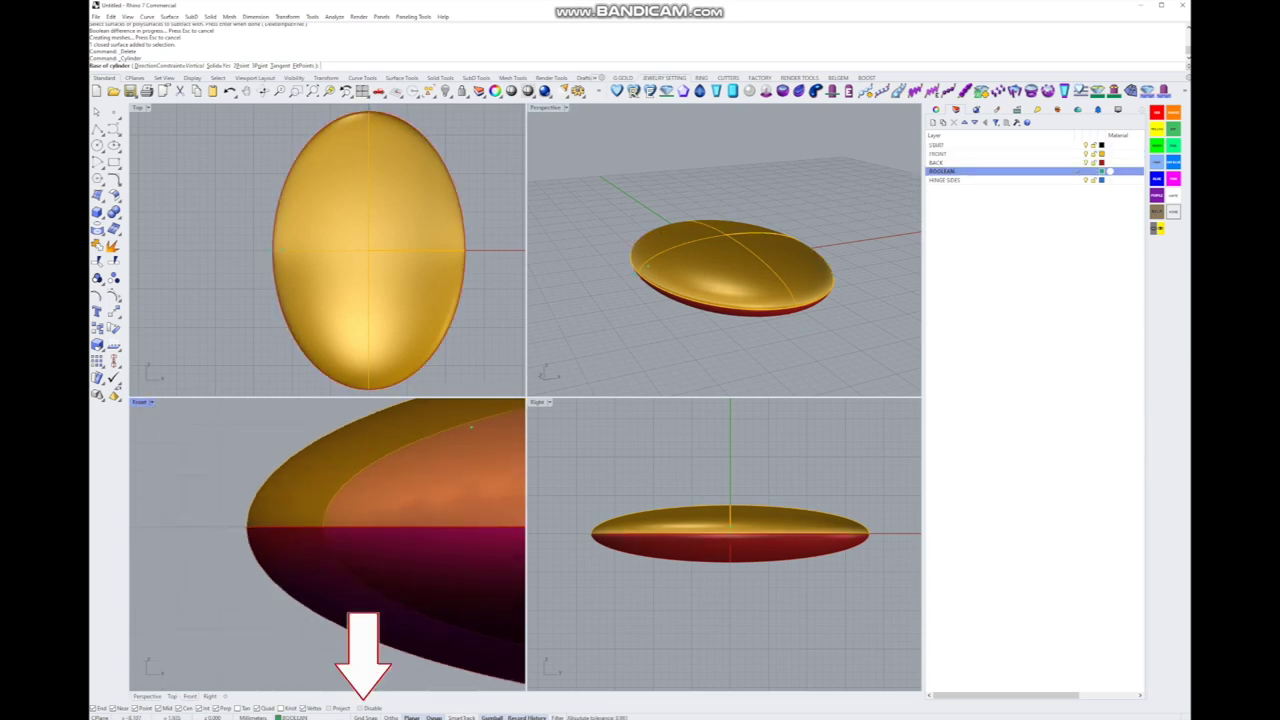
click(945, 180)
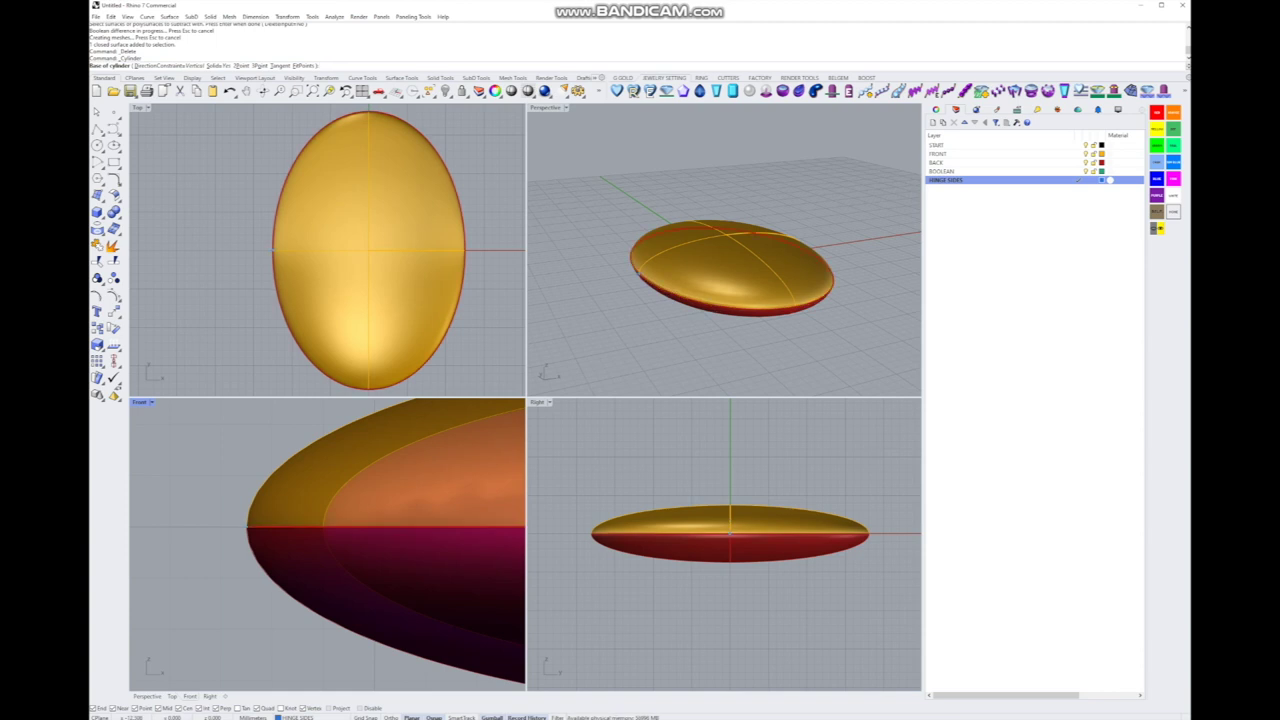
click(247, 527)
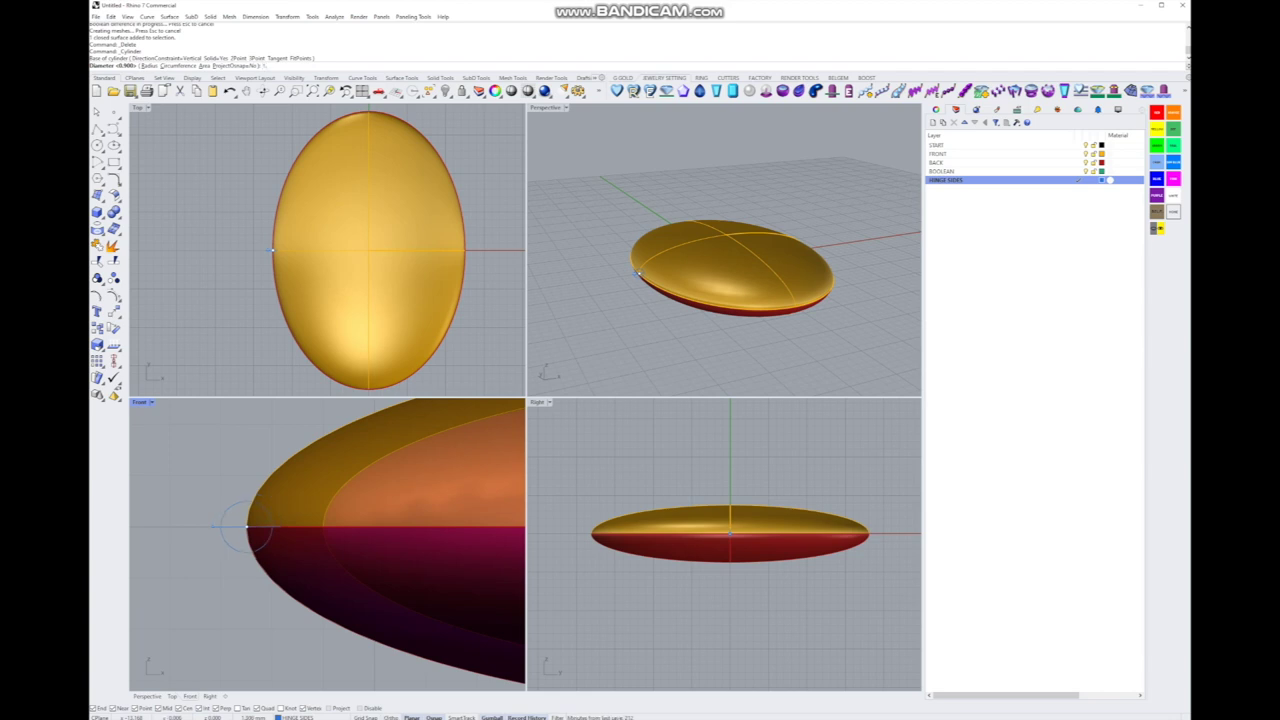
key(Return)
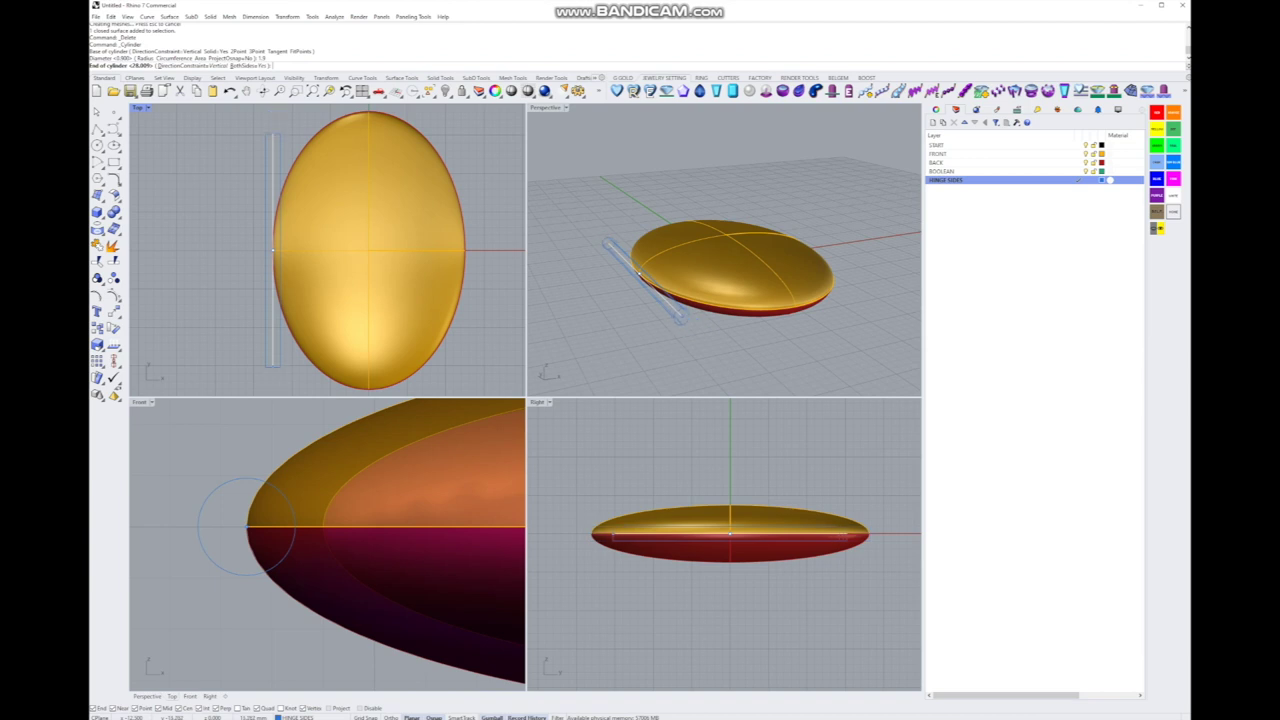
key(Return)
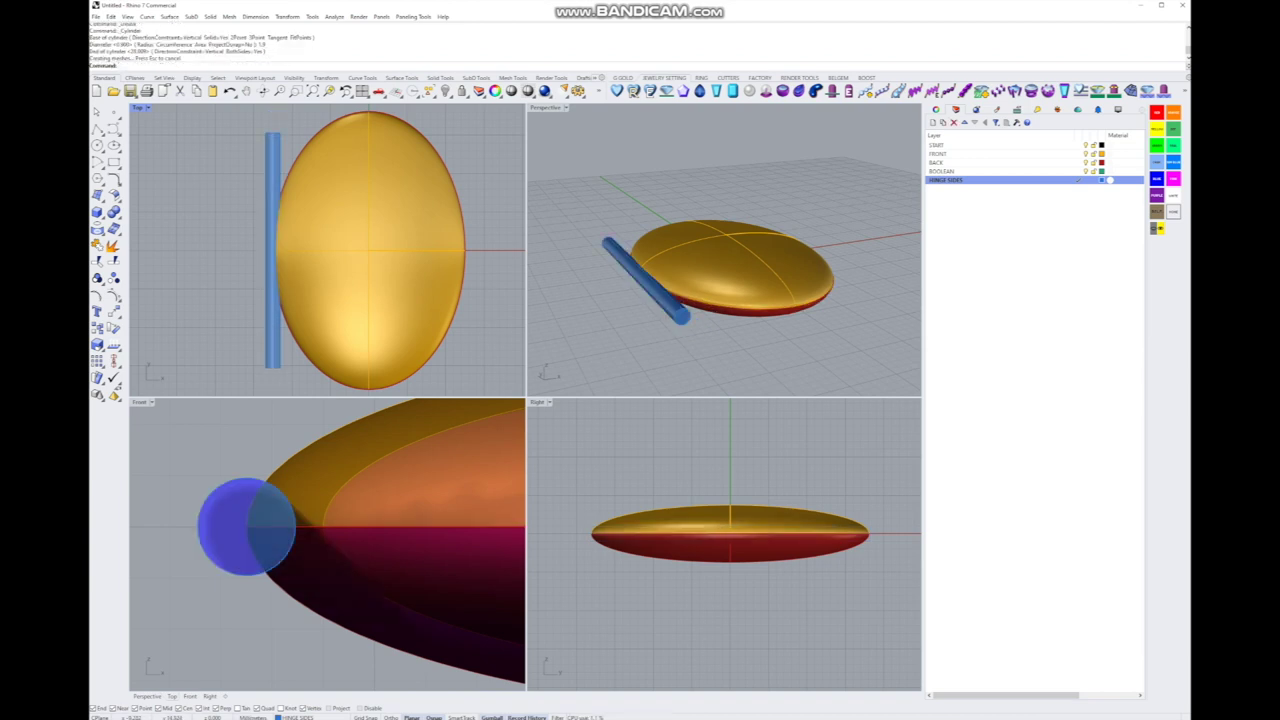
Step: Move the hinge cylinder inward along the X axis by about its radius so its outer side meets the shell's edge
click(272, 250)
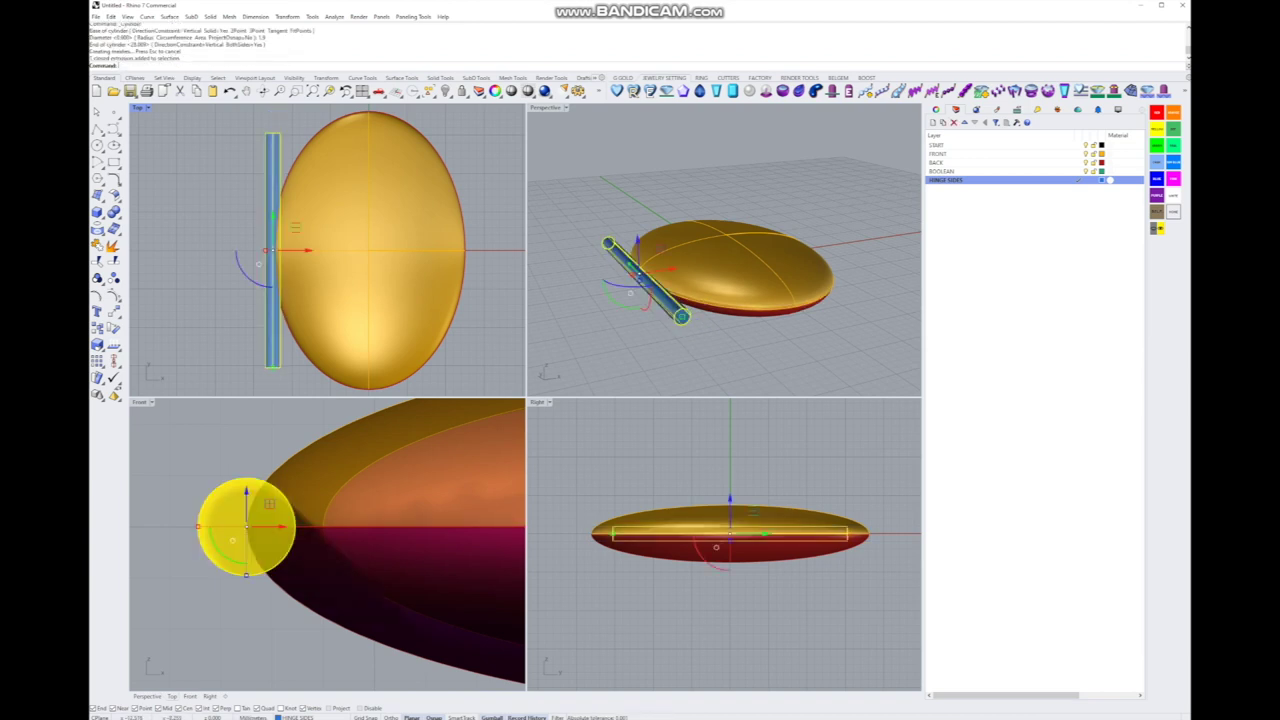
scroll(265, 250, up, 5)
drag(322, 257, 342, 257)
scroll(623, 260, up, 5)
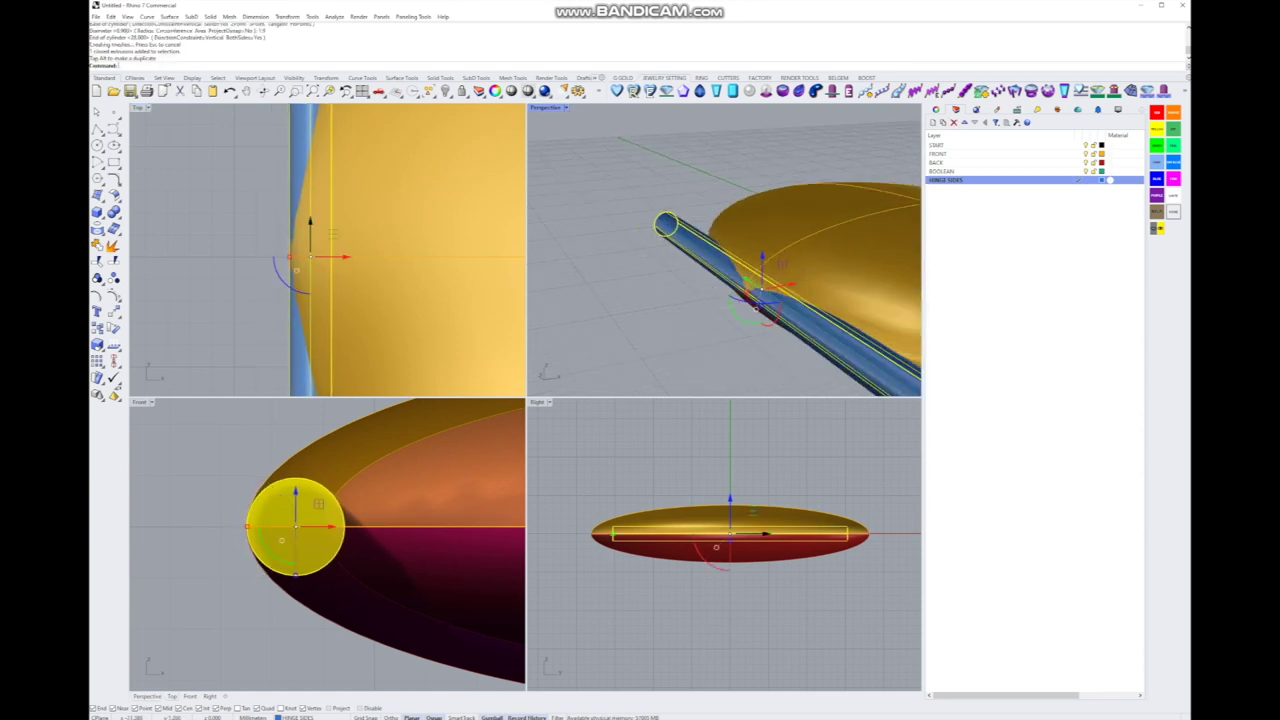
scroll(700, 285, up, 6)
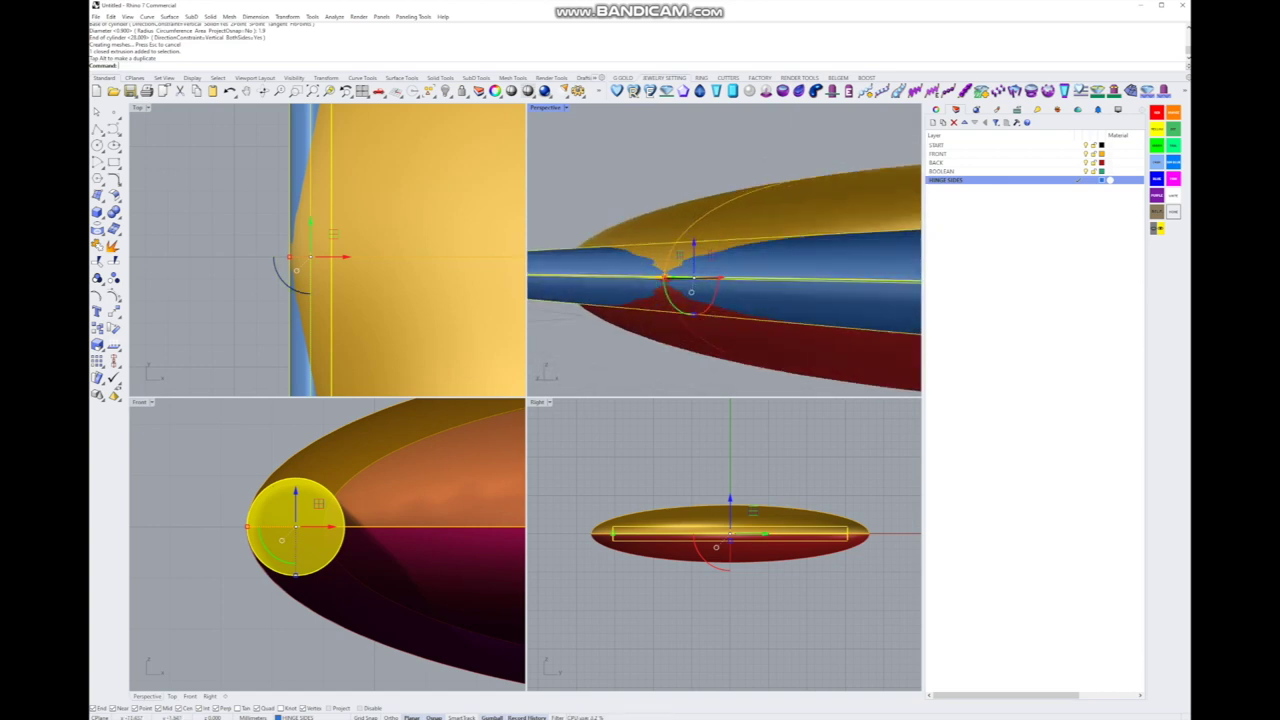
scroll(634, 288, up, 3)
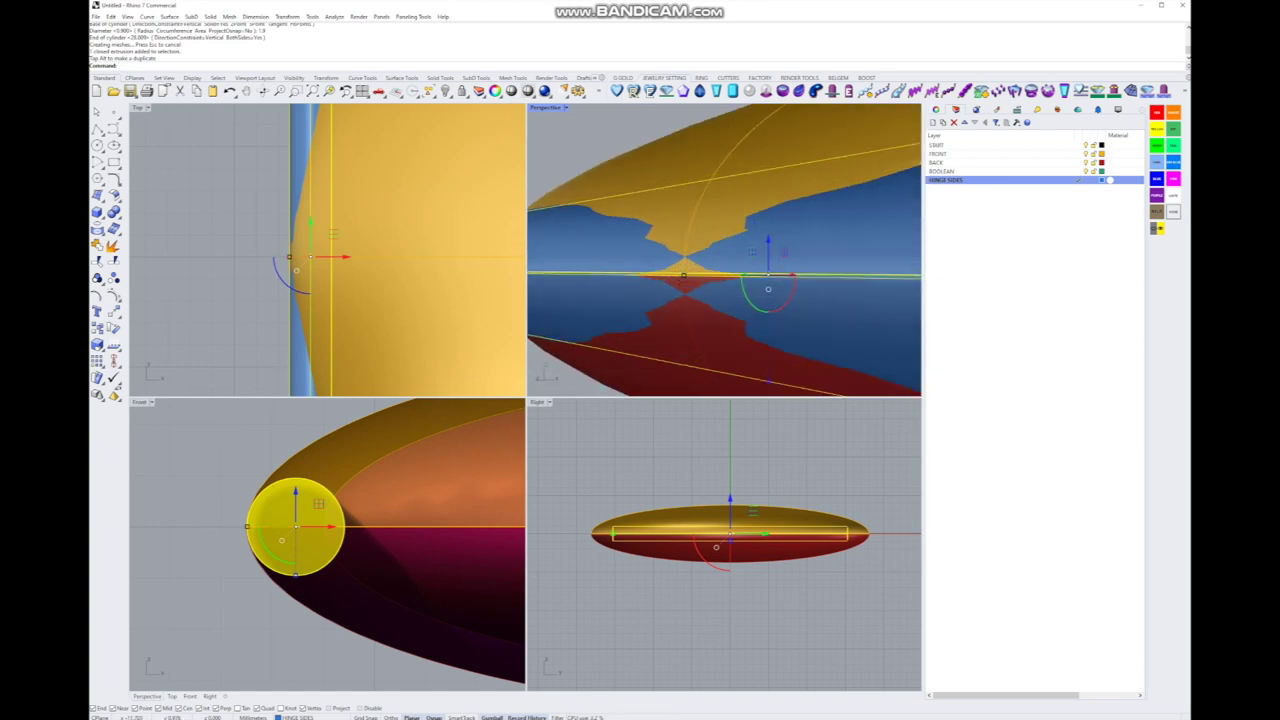
Step: Nudge the hinge cylinder outward along the X axis by about 0.02 mm so it just passes the shell's edge
key(ctrl+Tab)
drag(336, 527, 374, 527)
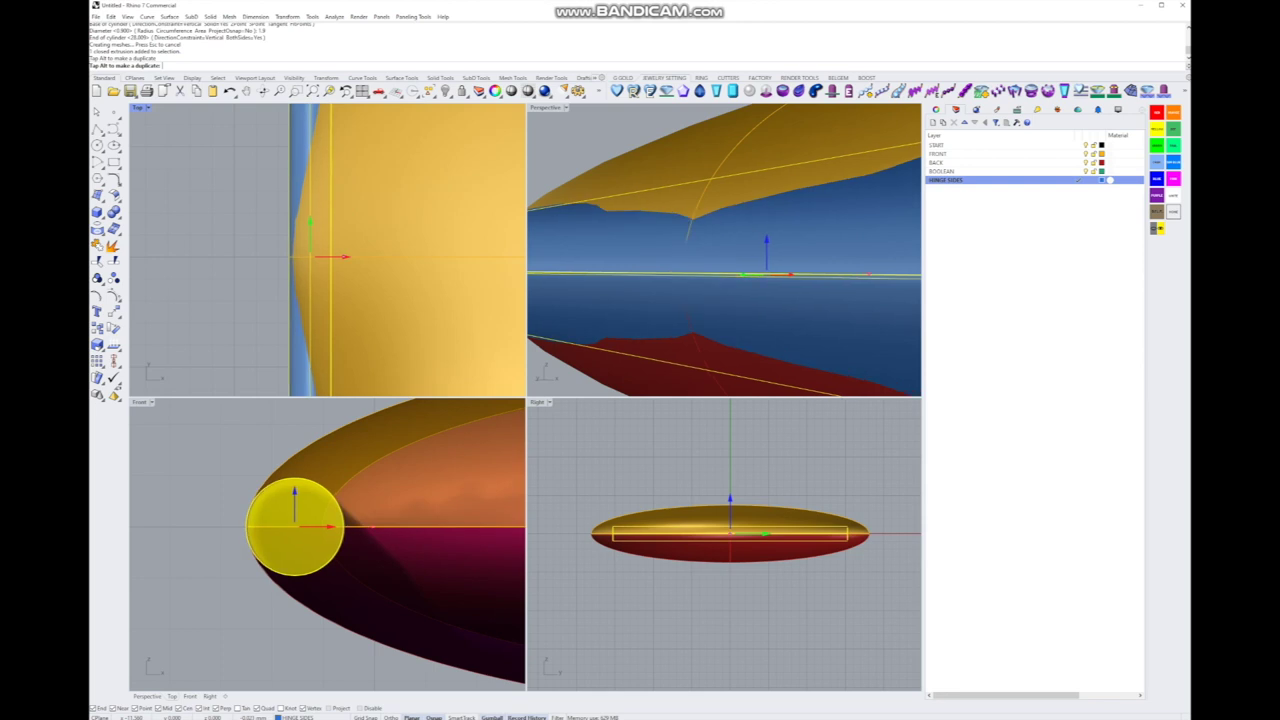
key(Escape)
Step: Subtract the hinge cylinder from the front half with Boolean Difference, keeping the cylinder
right_drag(724, 250, 740, 272)
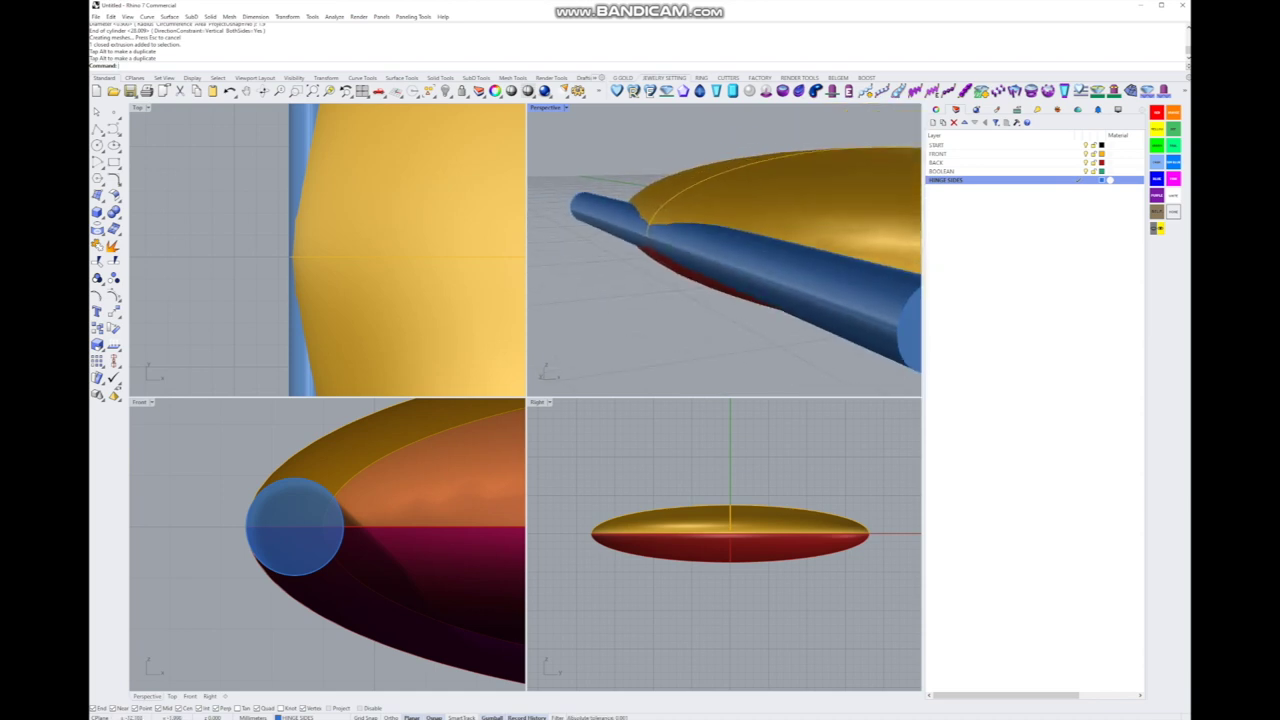
click(645, 190)
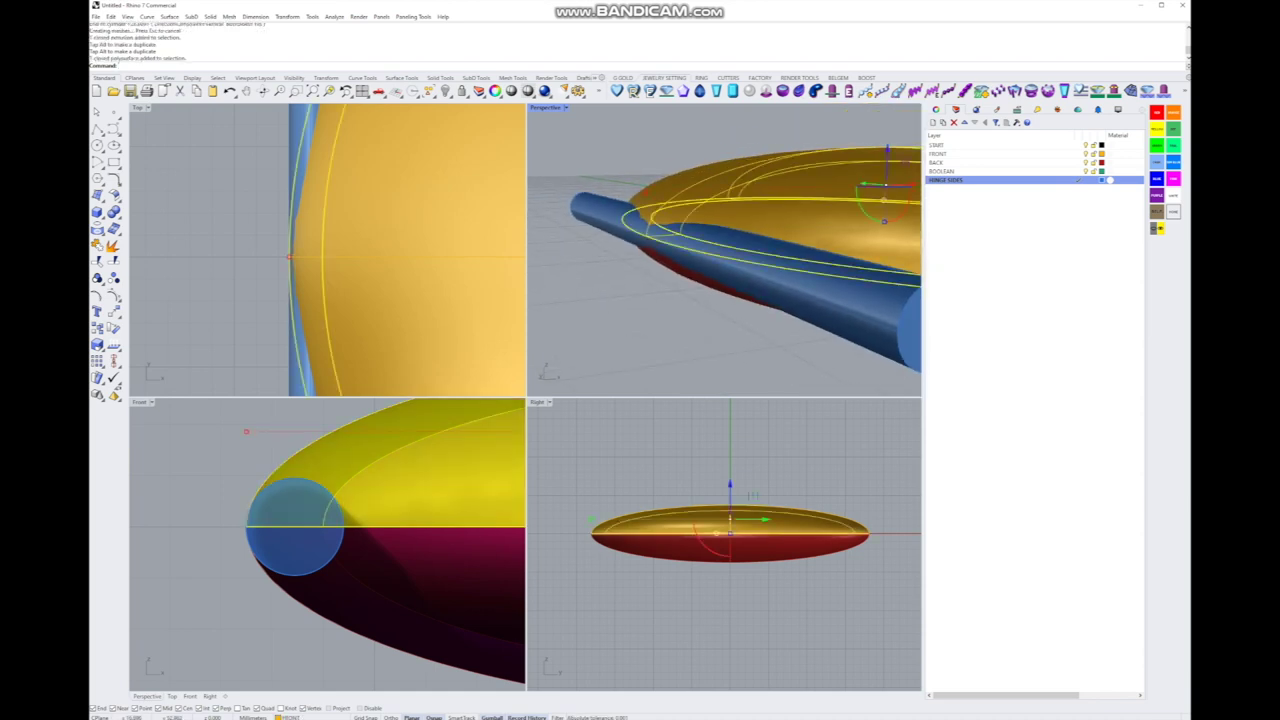
click(662, 243)
click(685, 253)
click(113, 212)
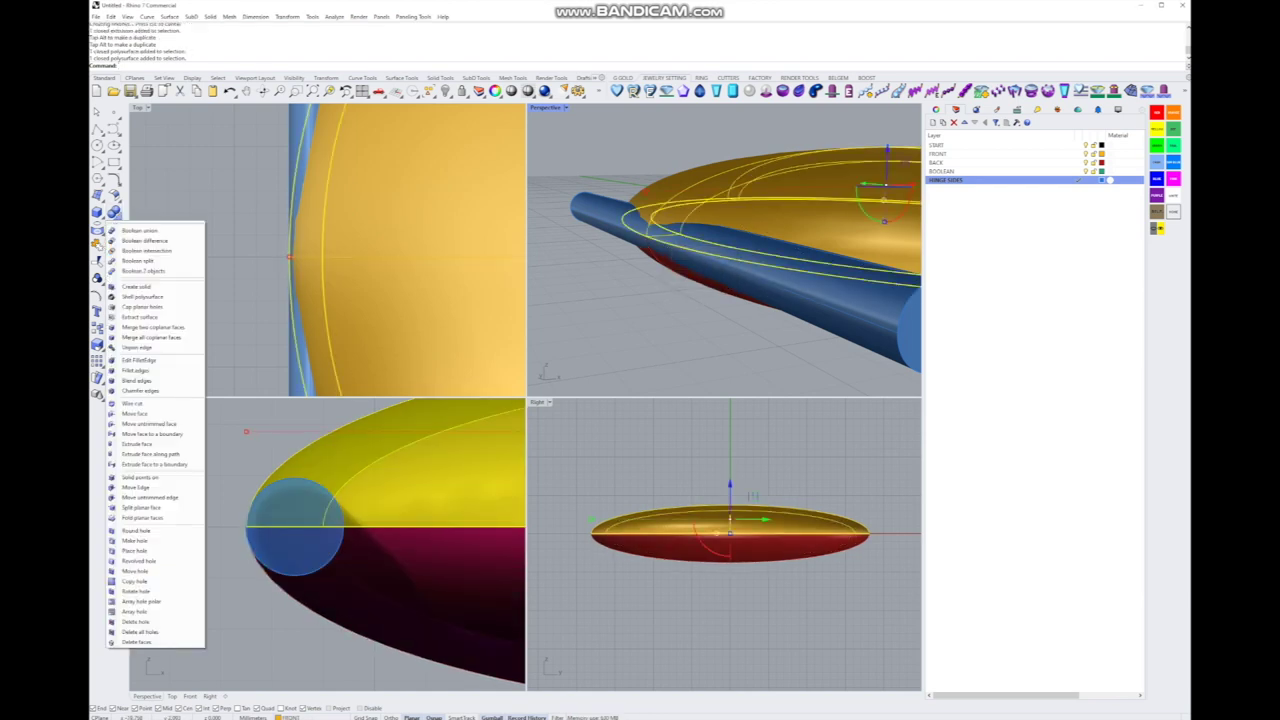
click(145, 241)
click(294, 527)
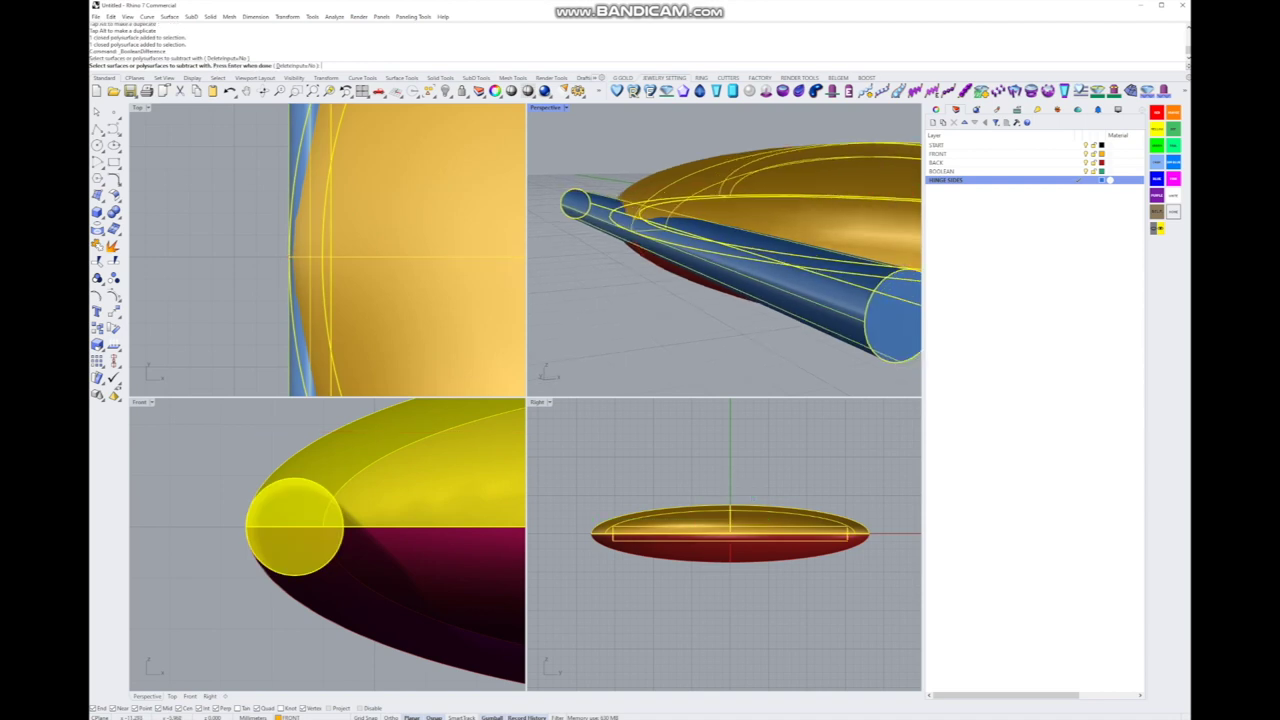
right_drag(720, 300, 680, 300)
key(Return)
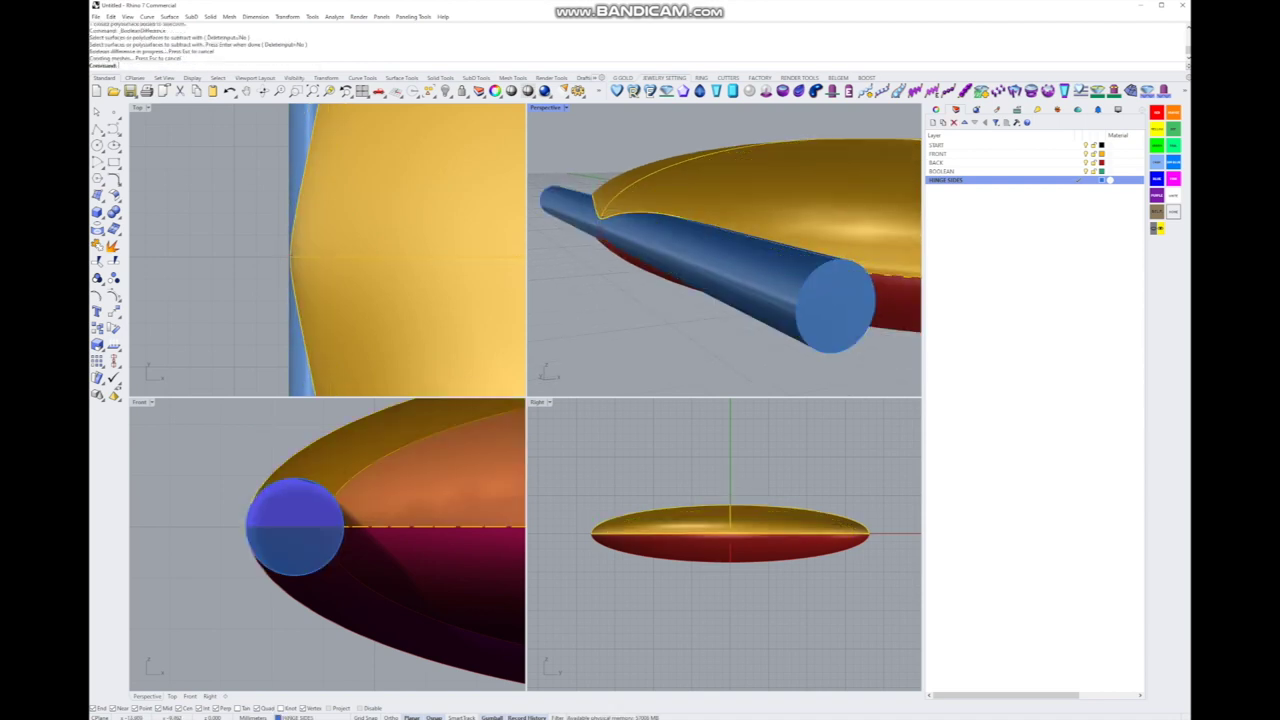
key(Return)
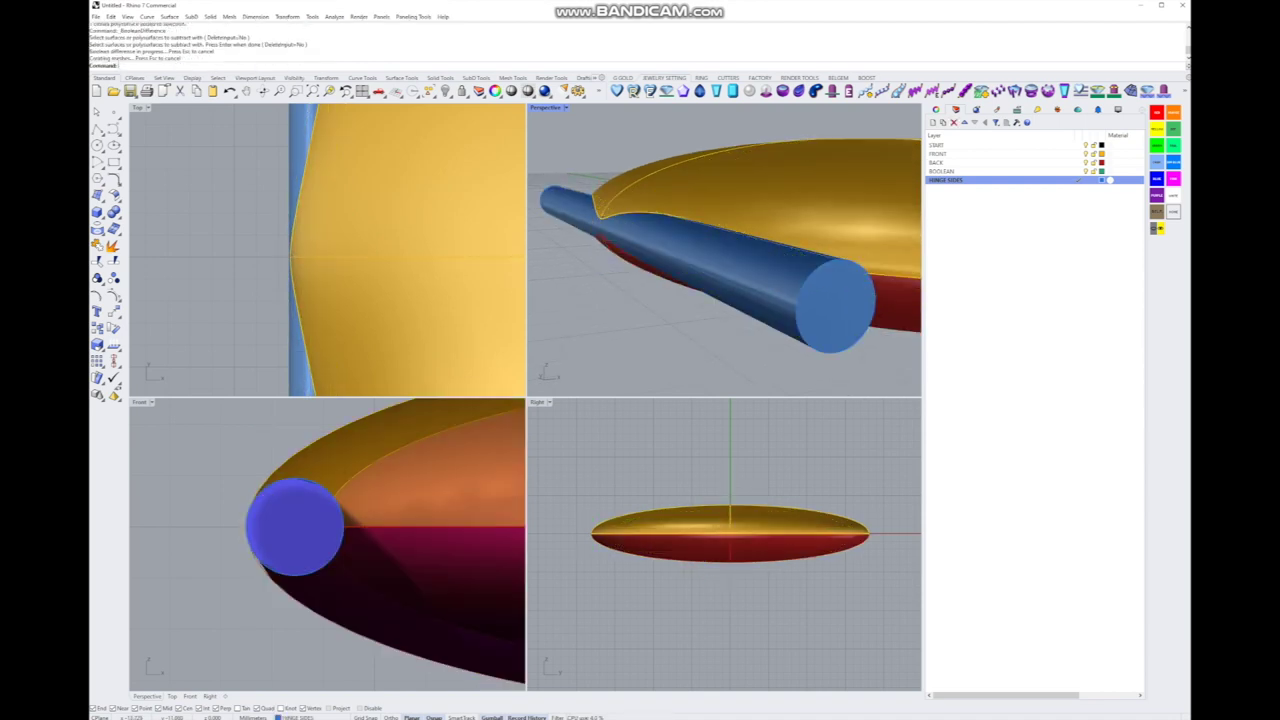
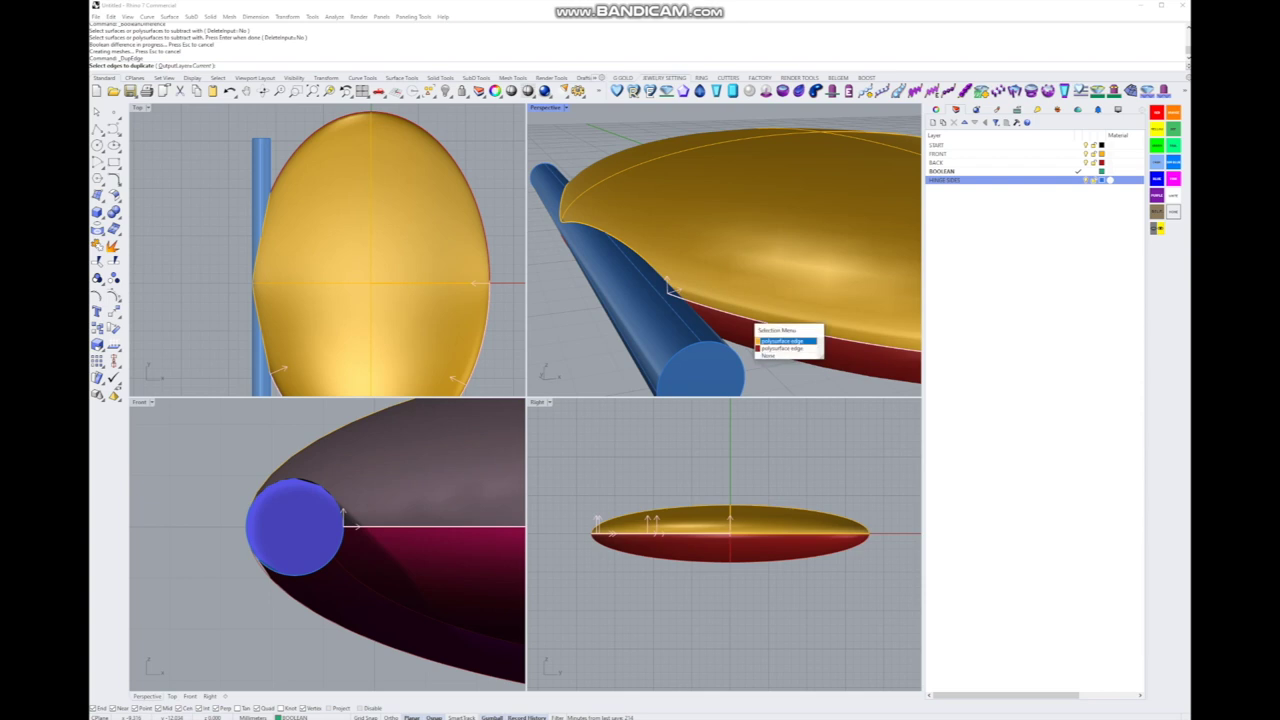
Step: Duplicate the front half's outer rim edges along the parting plane and place the copied curves on the BOOLEAN layer
click(780, 342)
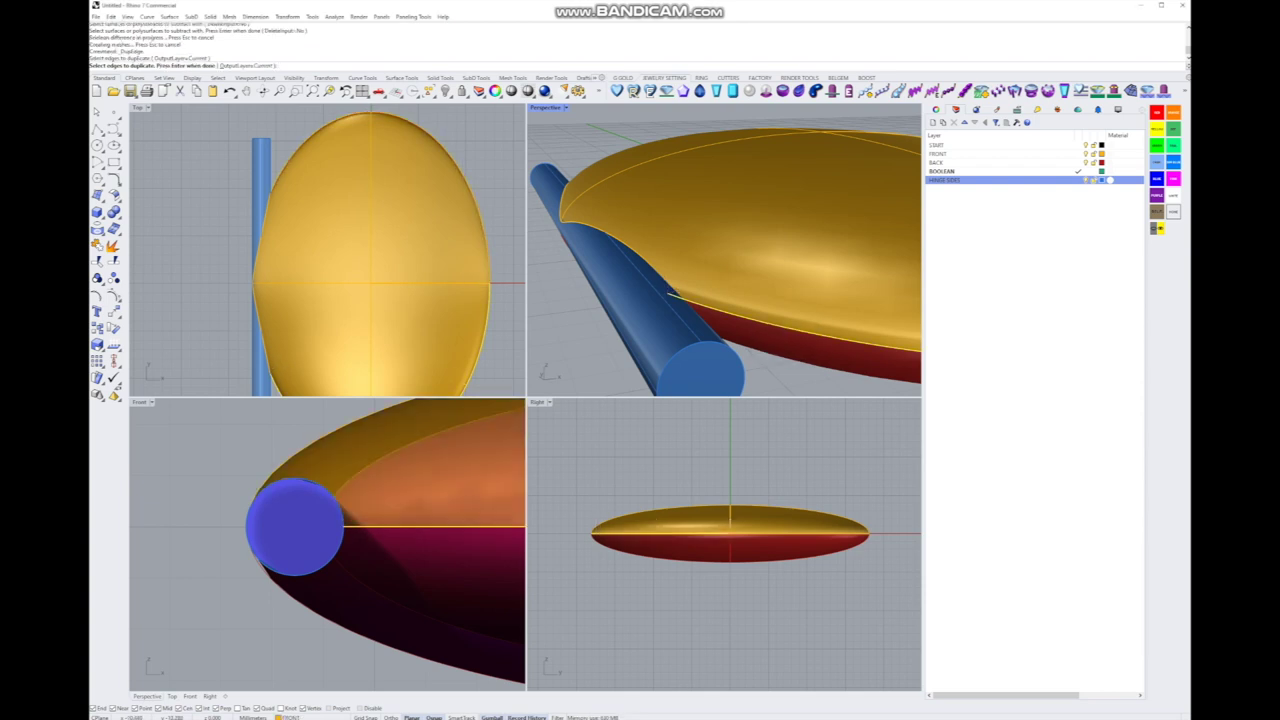
right_drag(700, 250, 810, 256)
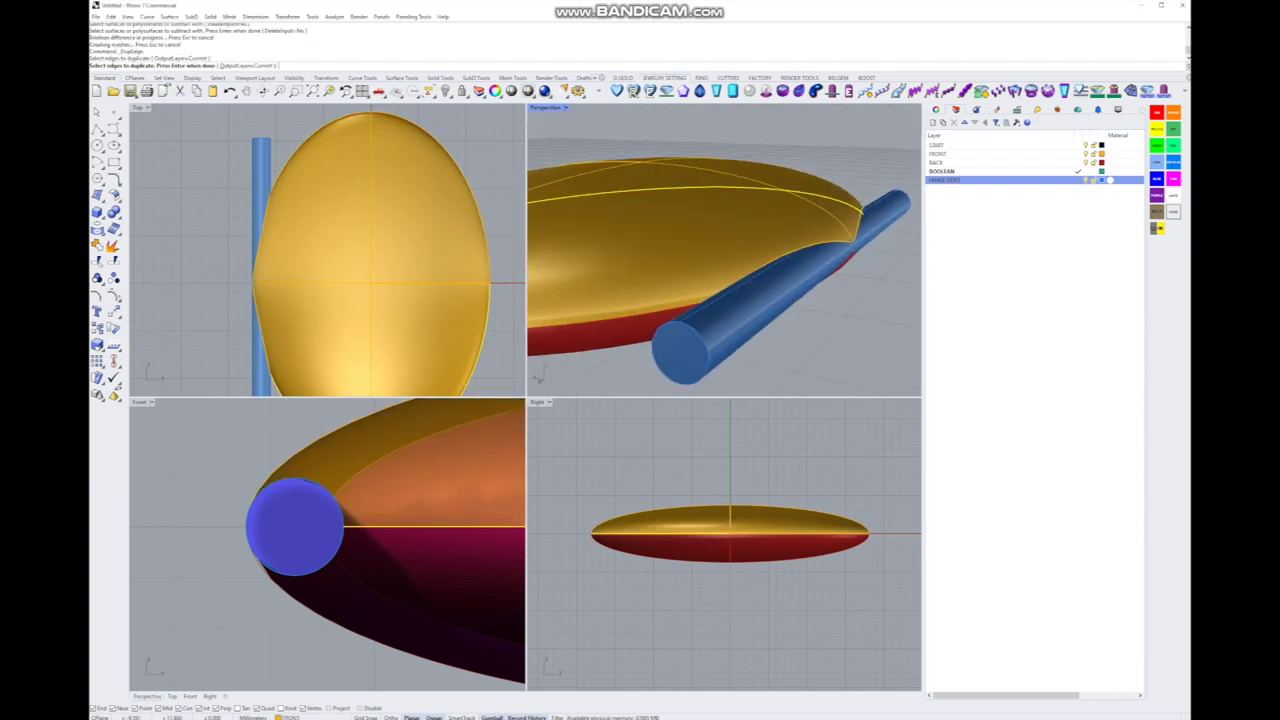
click(728, 296)
click(728, 329)
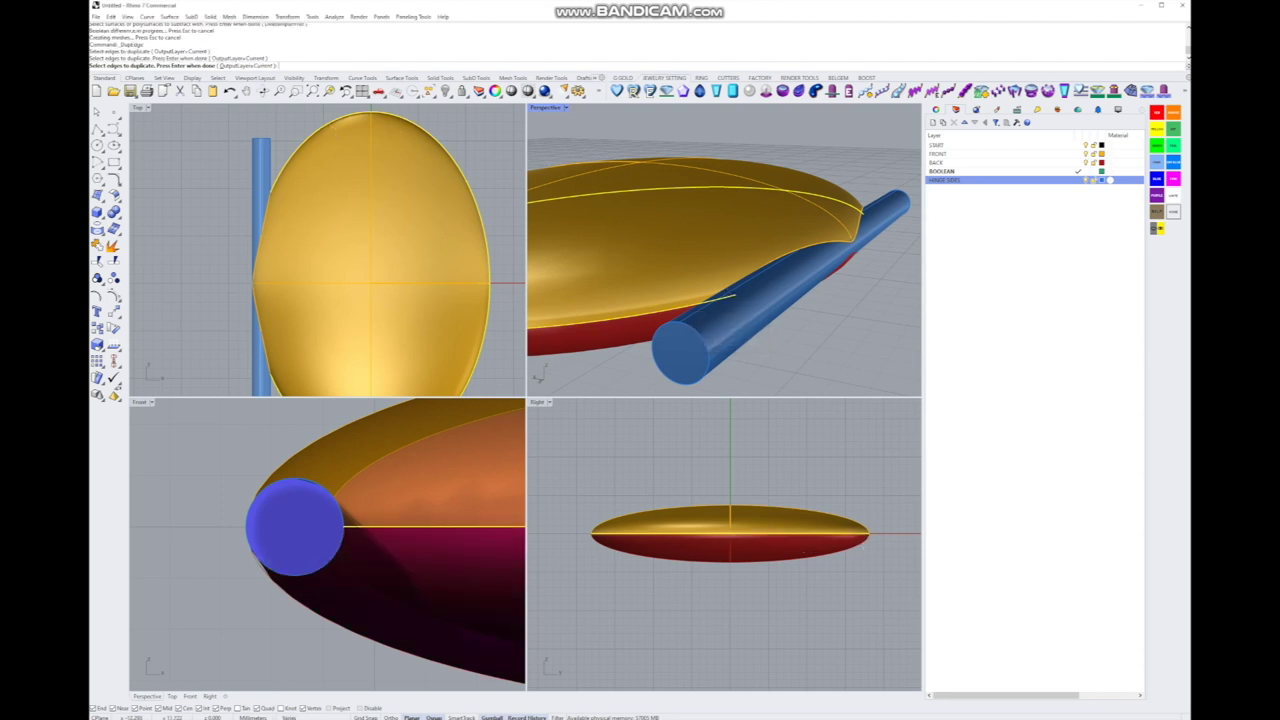
key(Return)
right_click(1052, 172)
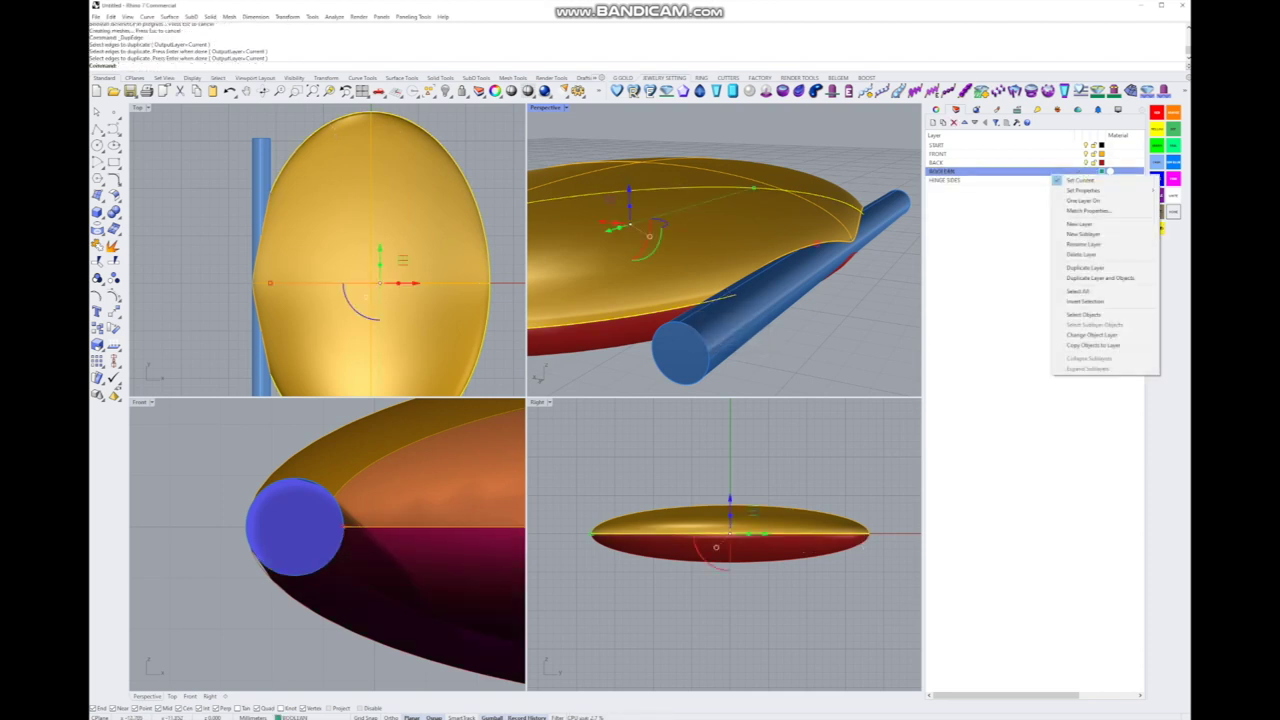
click(1092, 335)
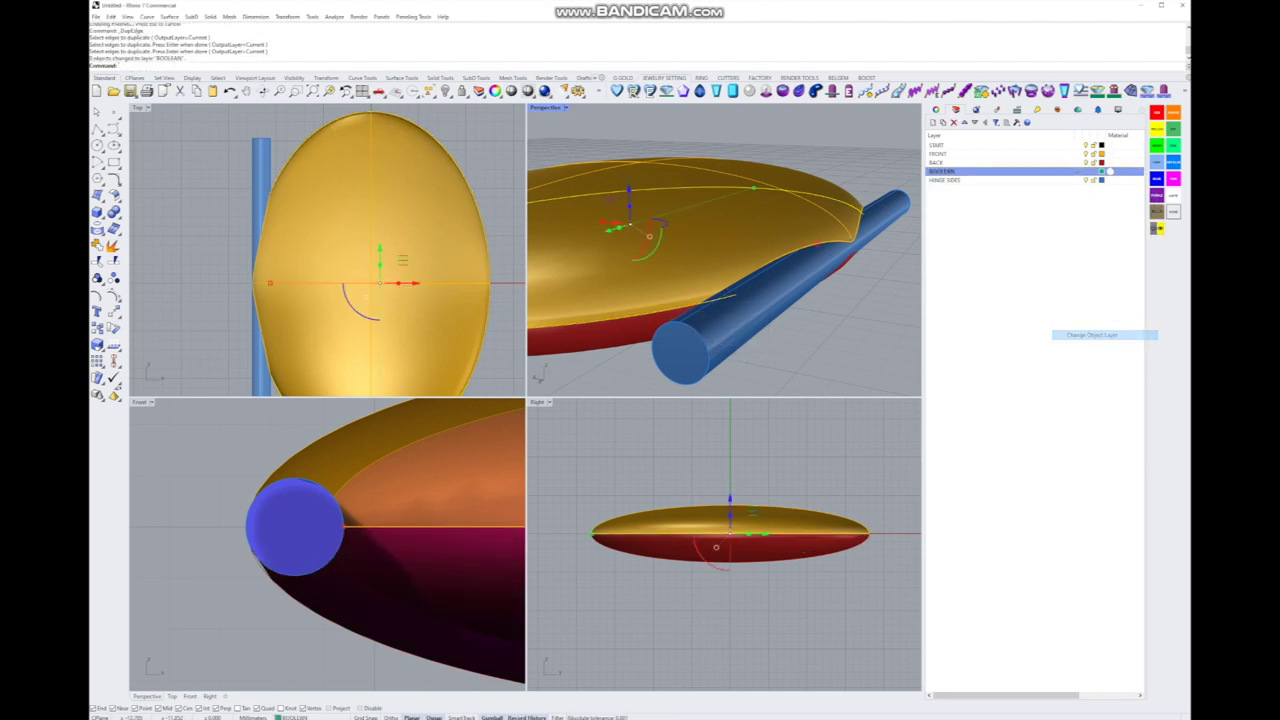
Step: Hide the FRONT, BACK and HINGE SIDES layers so only the duplicated rim curves remain, and clear the selection
click(1086, 153)
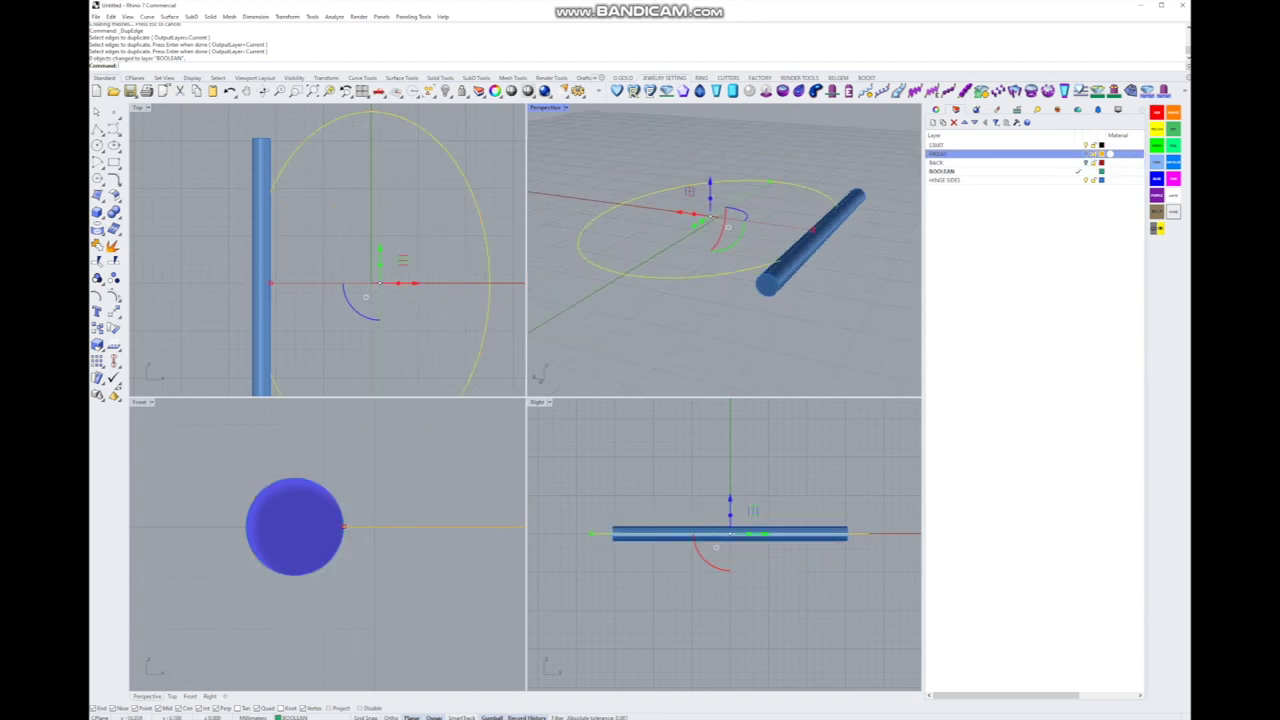
click(1000, 179)
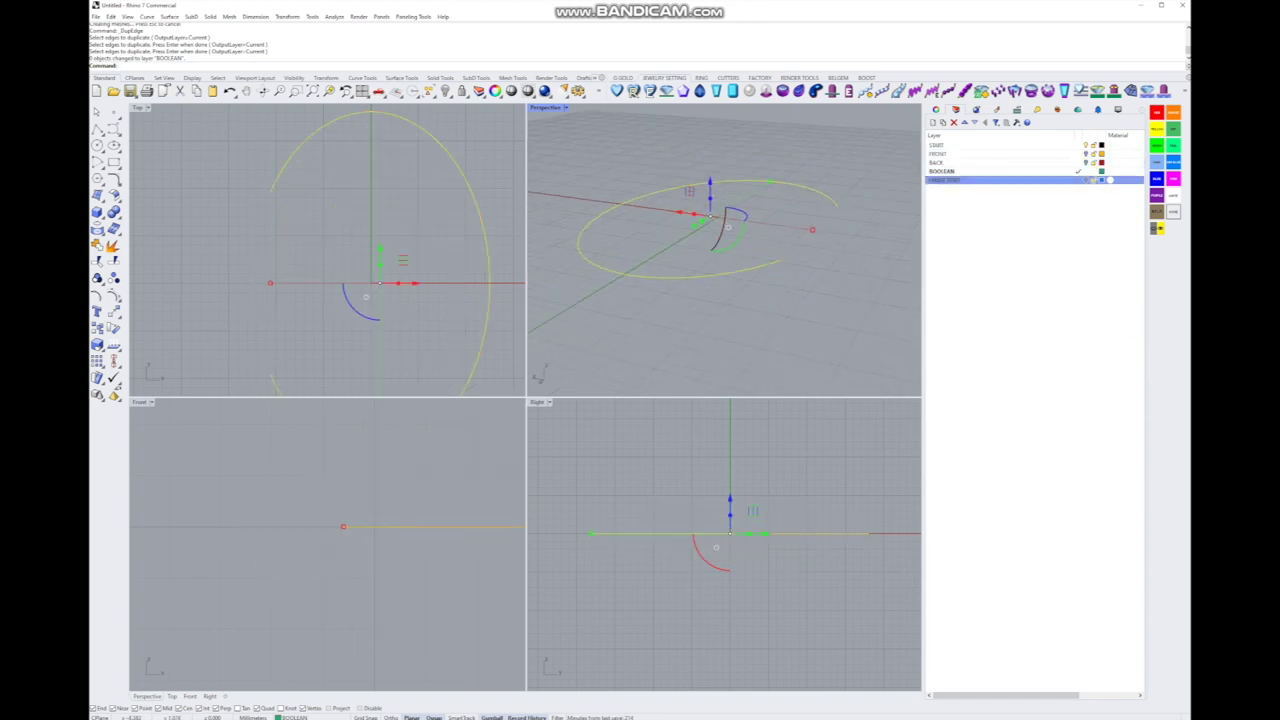
key(Escape)
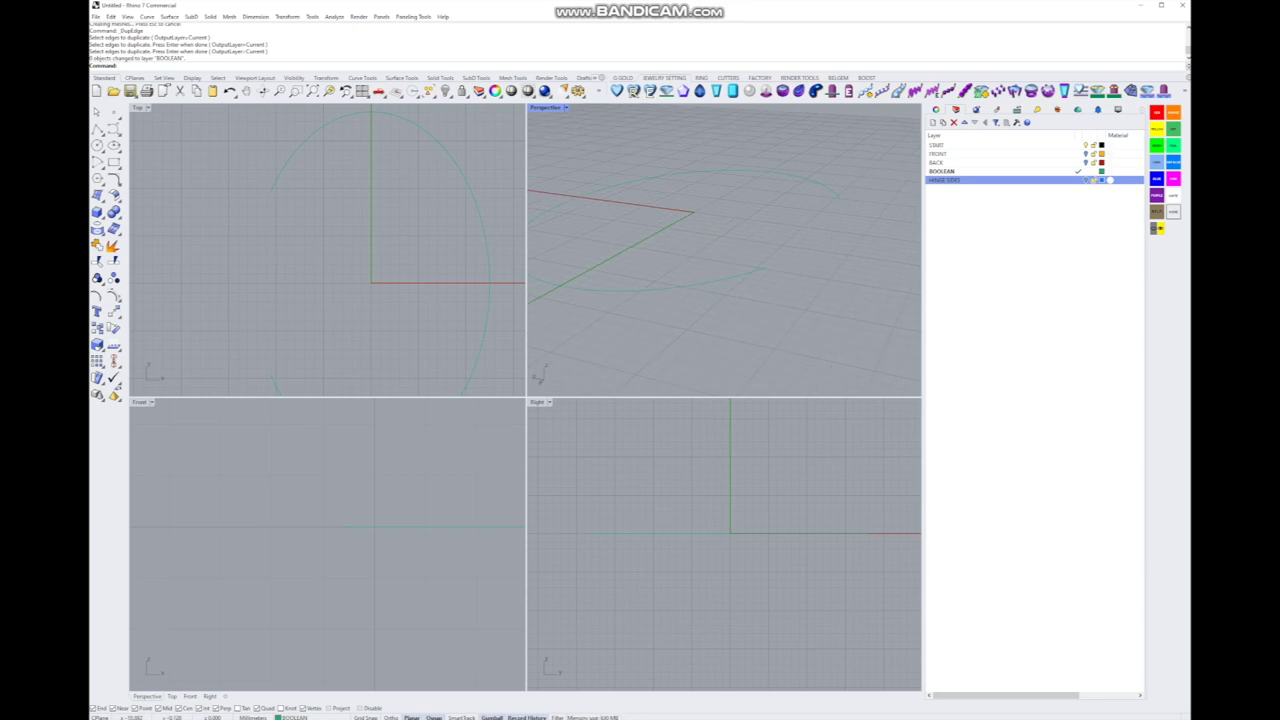
Step: Change the BOOLEAN layer's color to a darker green and deselect the rim curves
drag(560, 140, 880, 360)
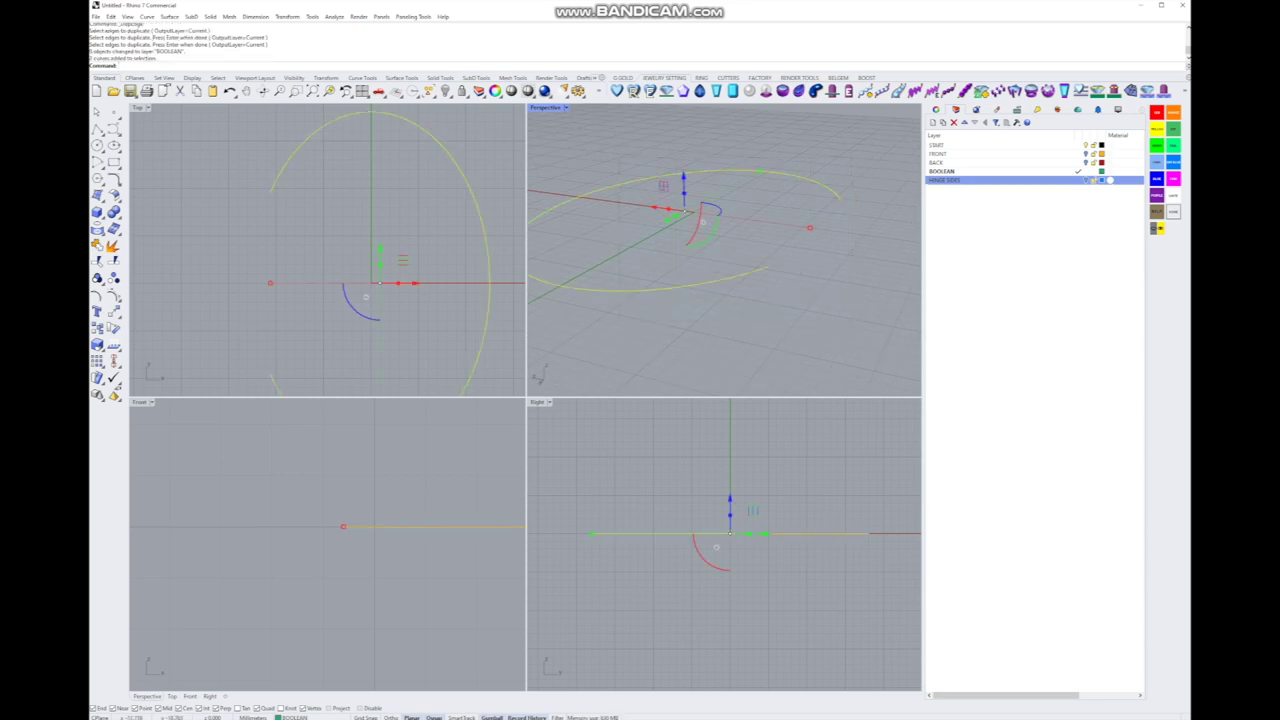
click(1101, 171)
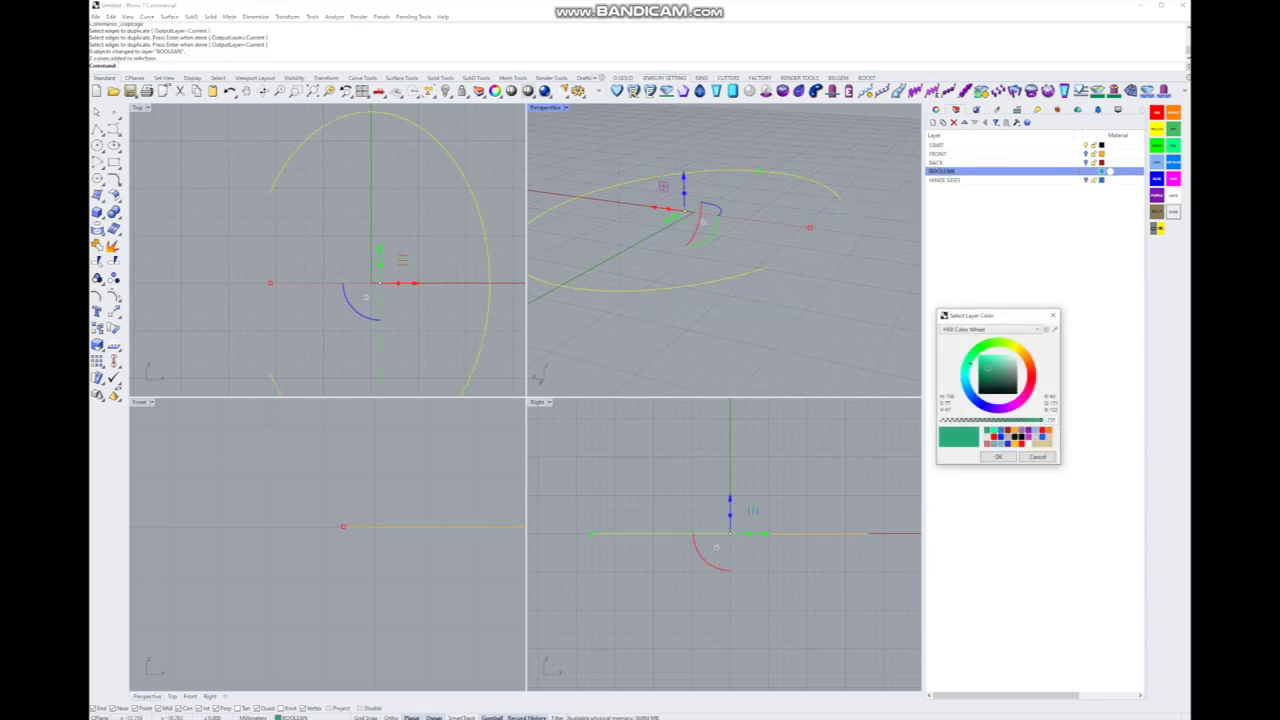
click(995, 372)
key(Return)
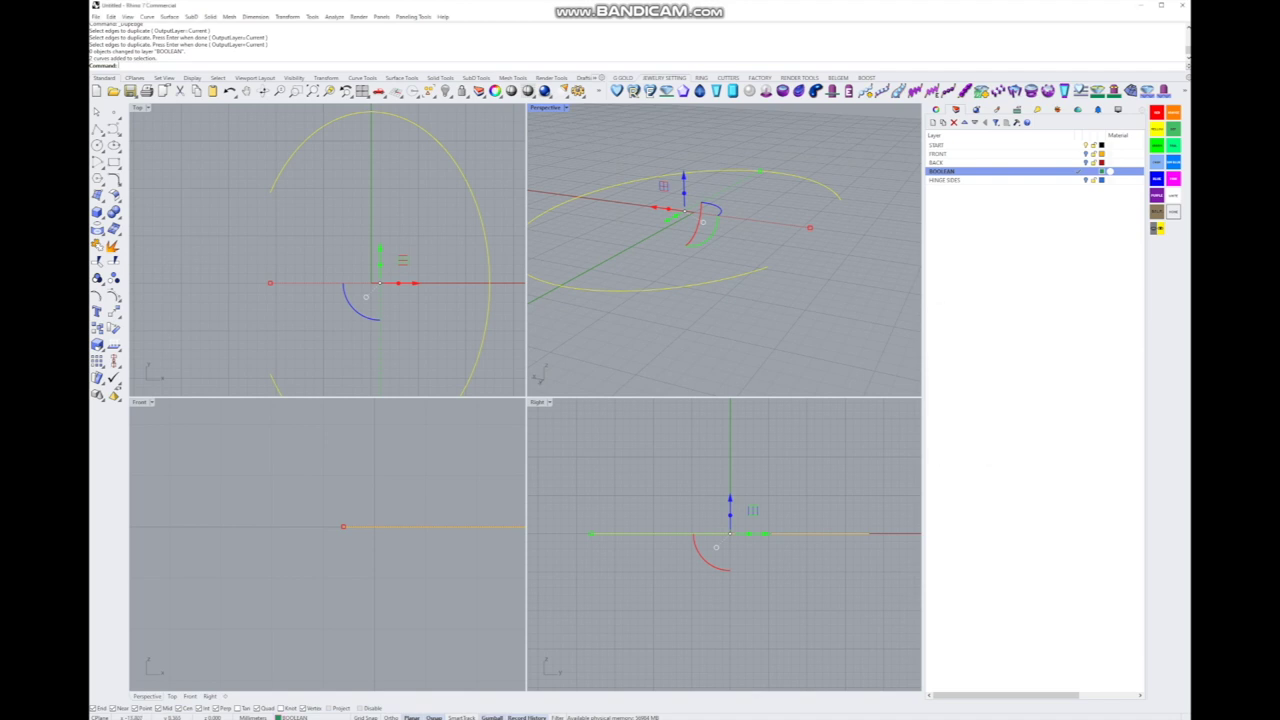
key(Escape)
Step: Bridge the gap between the two rim curves on the hinge side with a quick curve blend using Tangency continuity
shift+right_drag(700, 250, 616, 252)
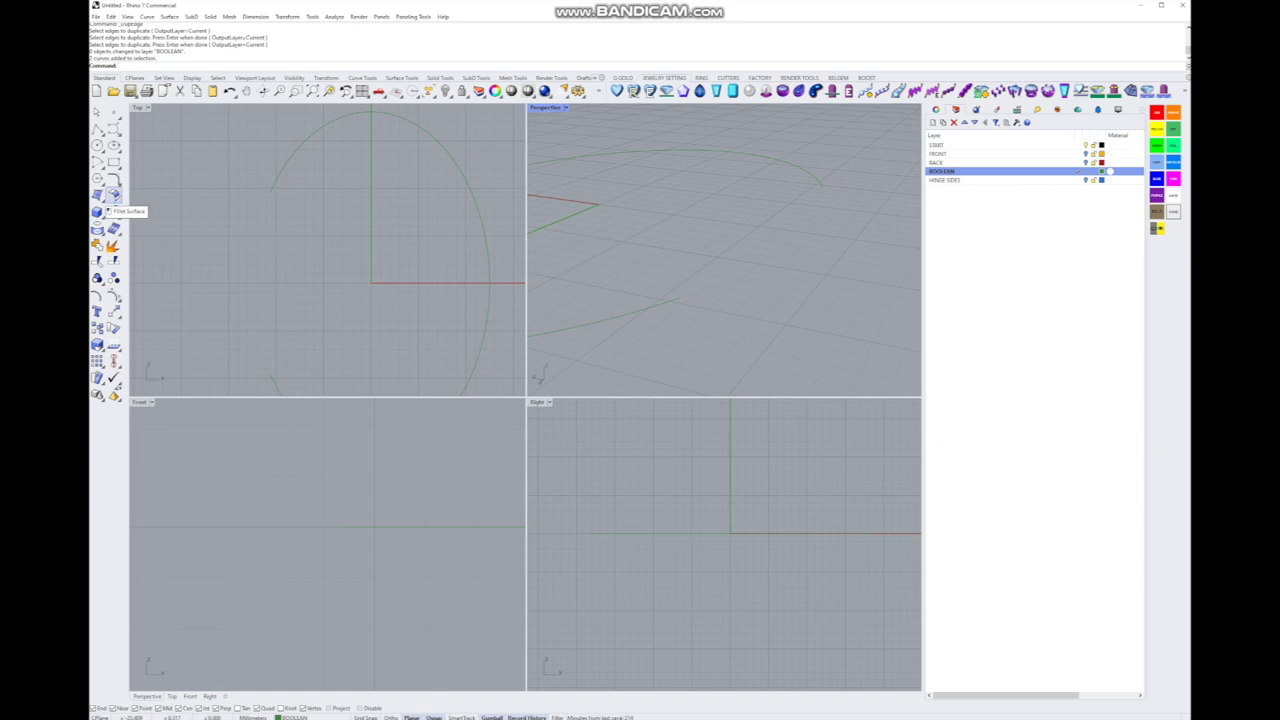
click(113, 180)
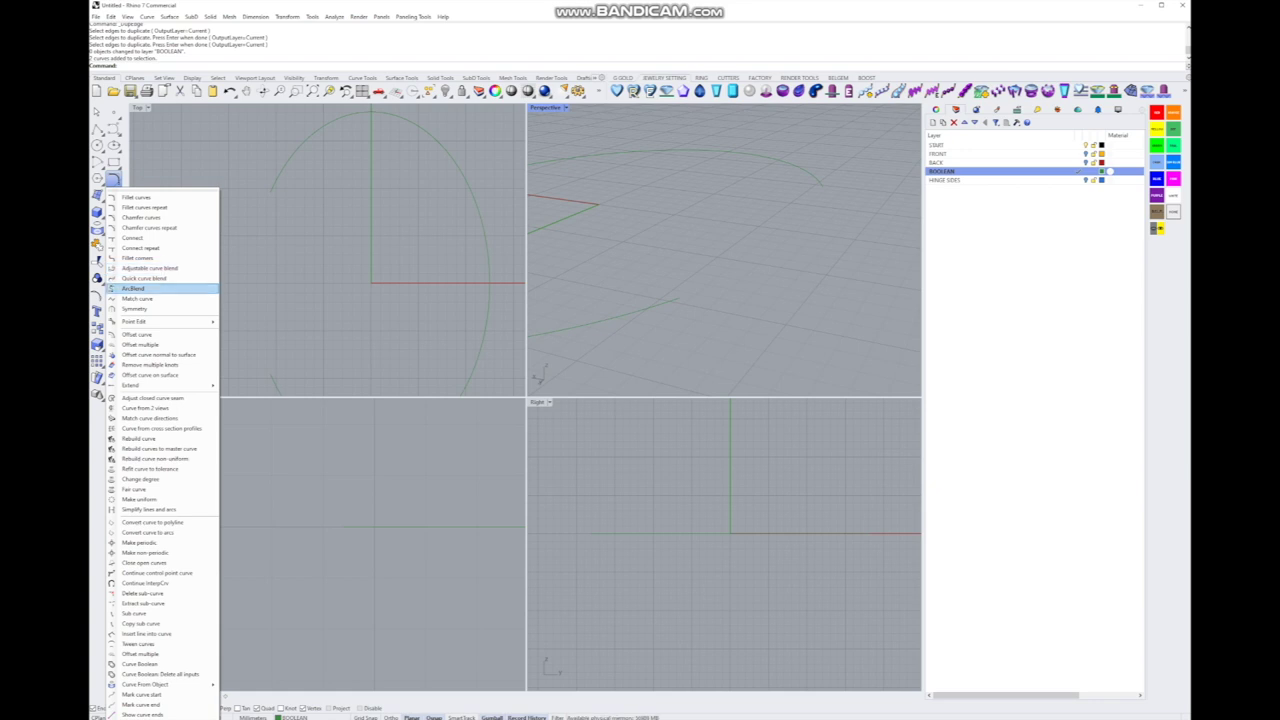
click(143, 278)
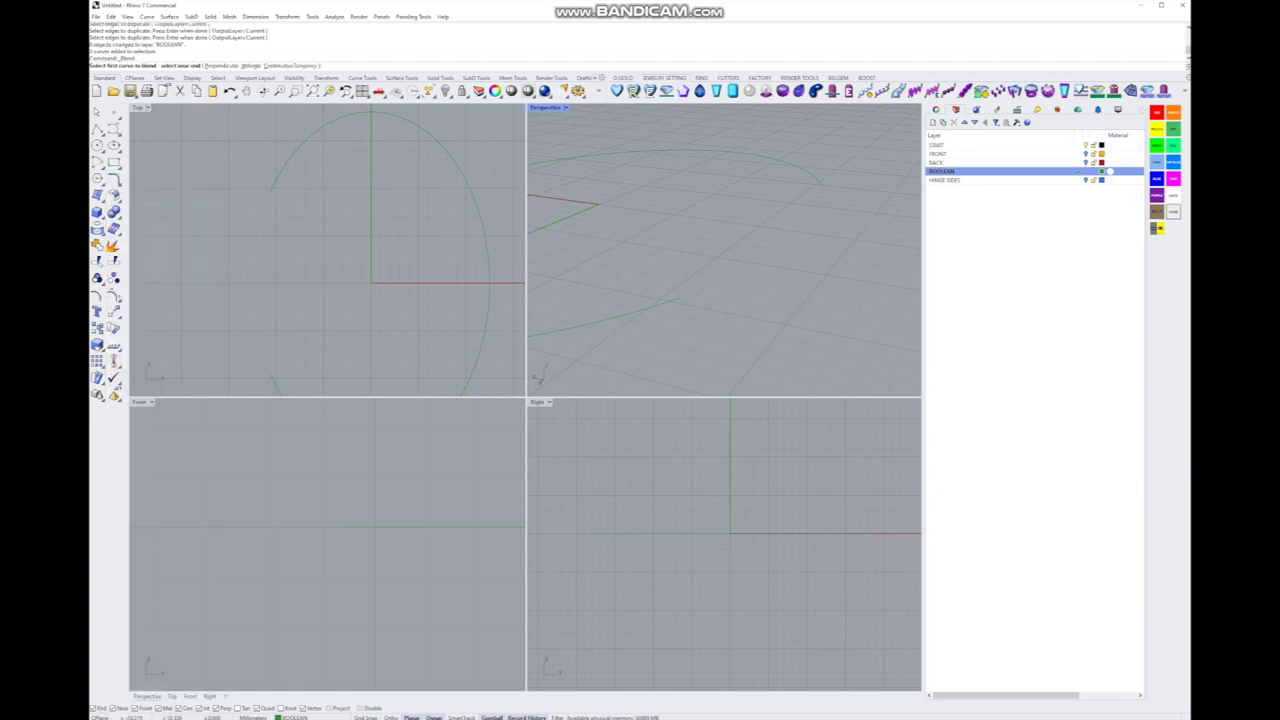
click(273, 190)
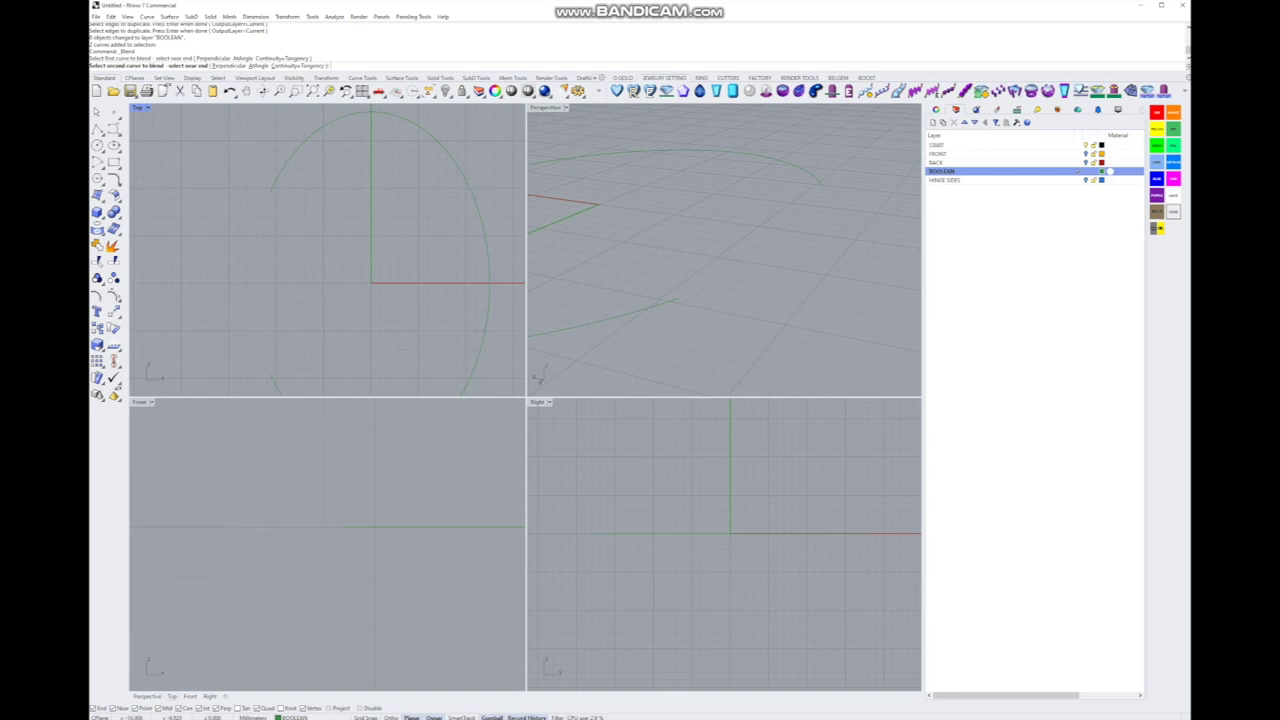
click(273, 382)
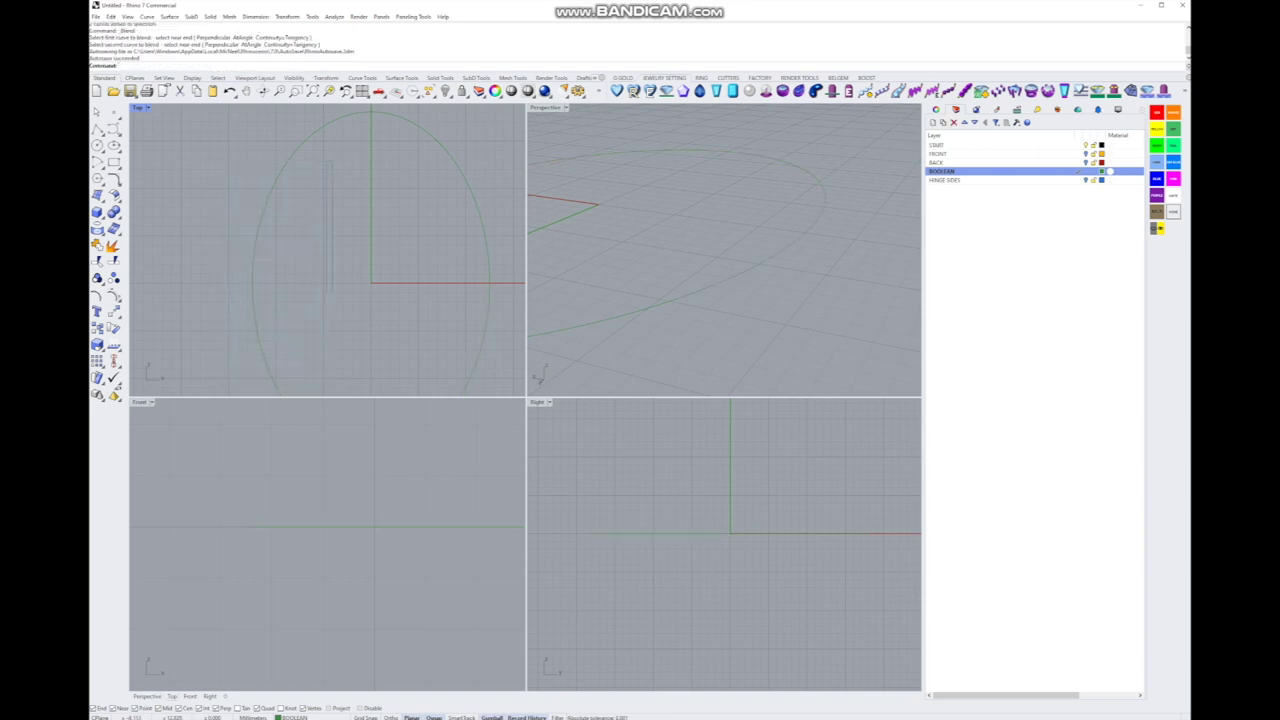
Step: Join the blend curve and the two rim curves into one closed oval, accepting the broken history
click(258, 250)
shift+click(305, 112)
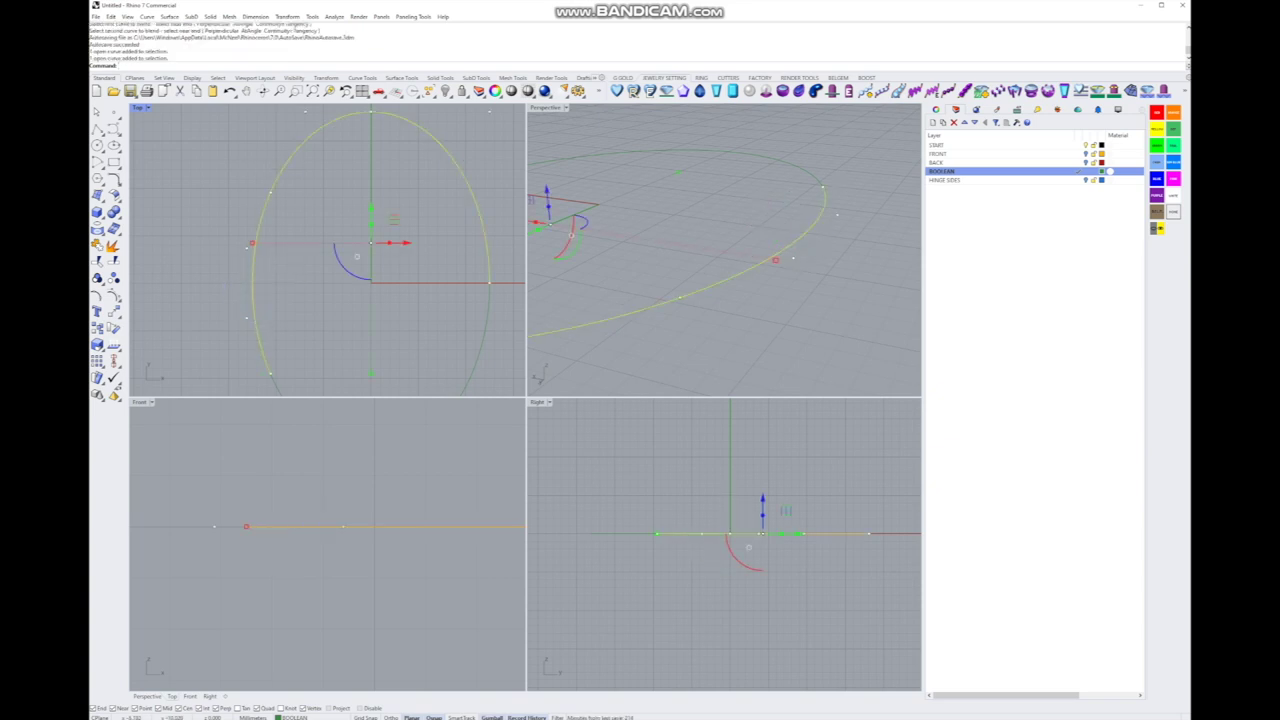
click(97, 244)
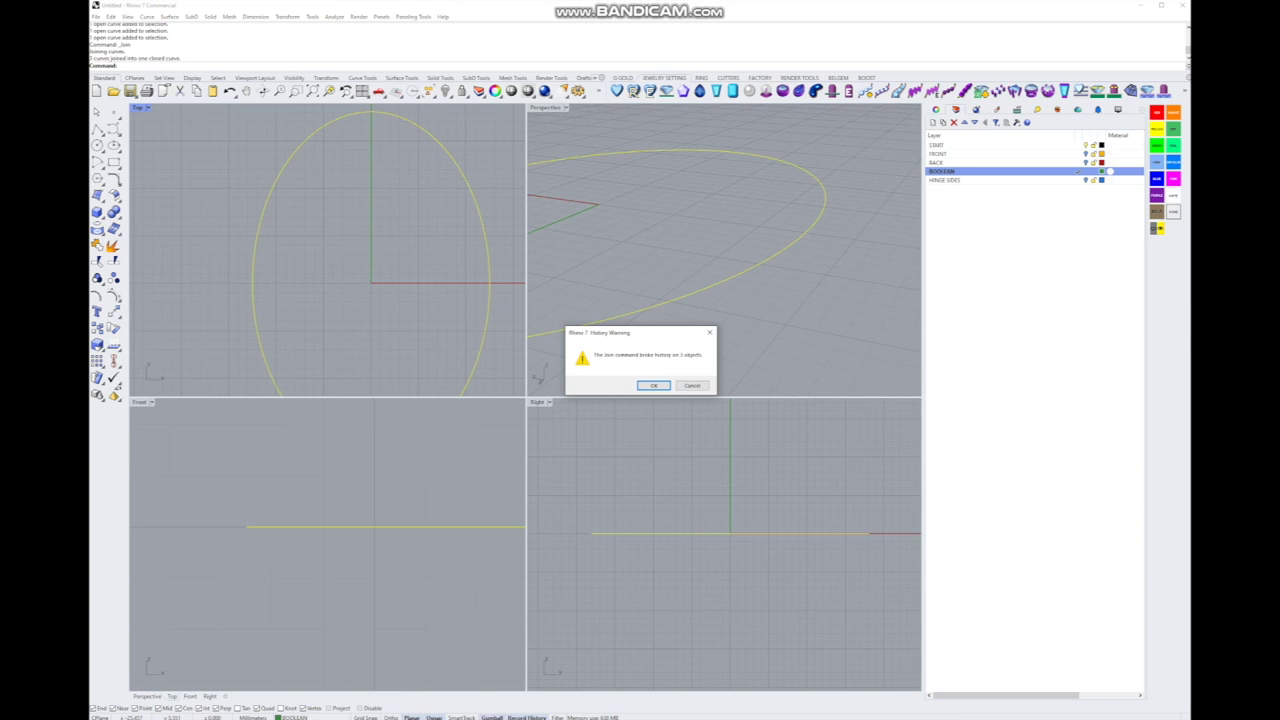
key(Return)
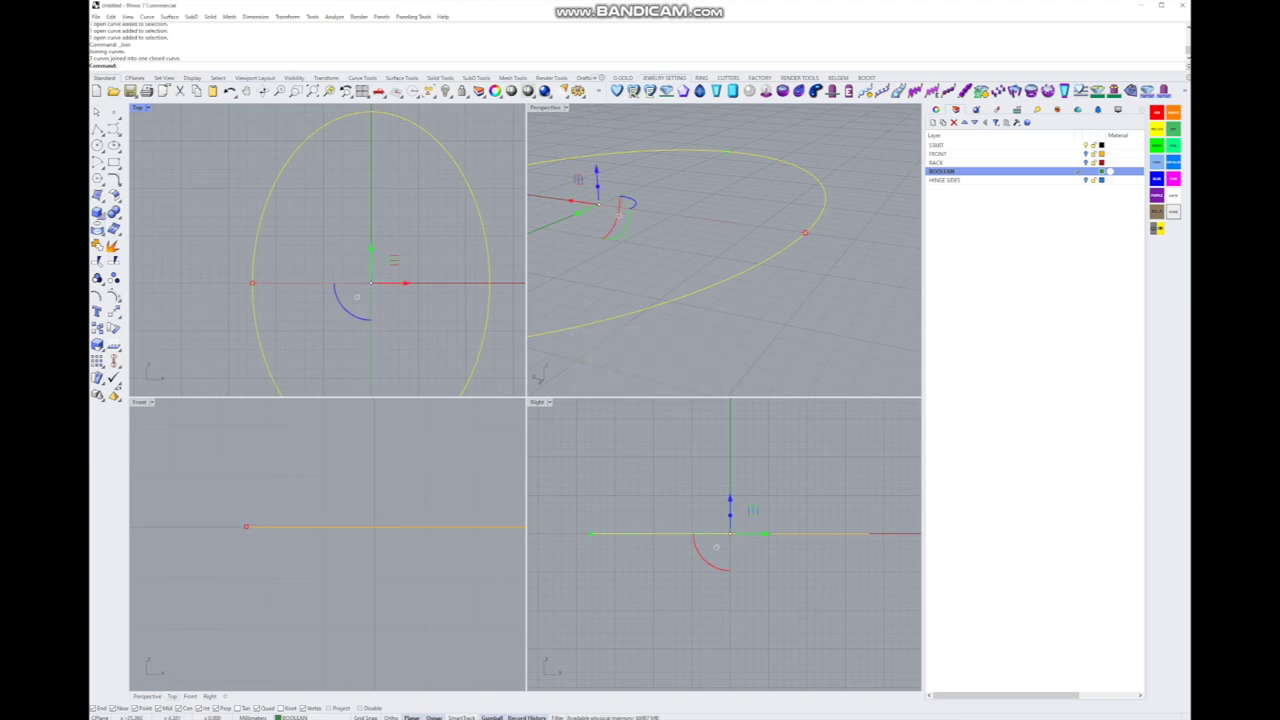
Step: Extrude the closed oval to both sides of the parting plane as an uncapped surface with Solid set to No
click(97, 212)
click(125, 372)
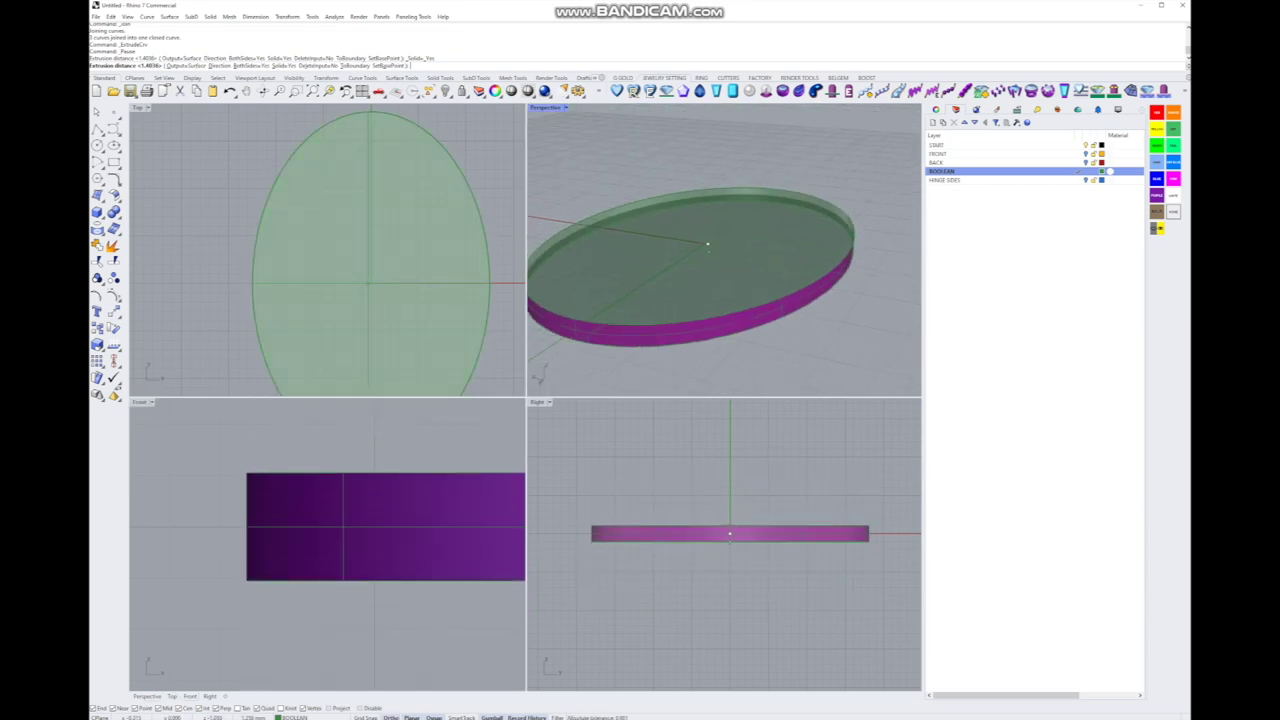
click(283, 65)
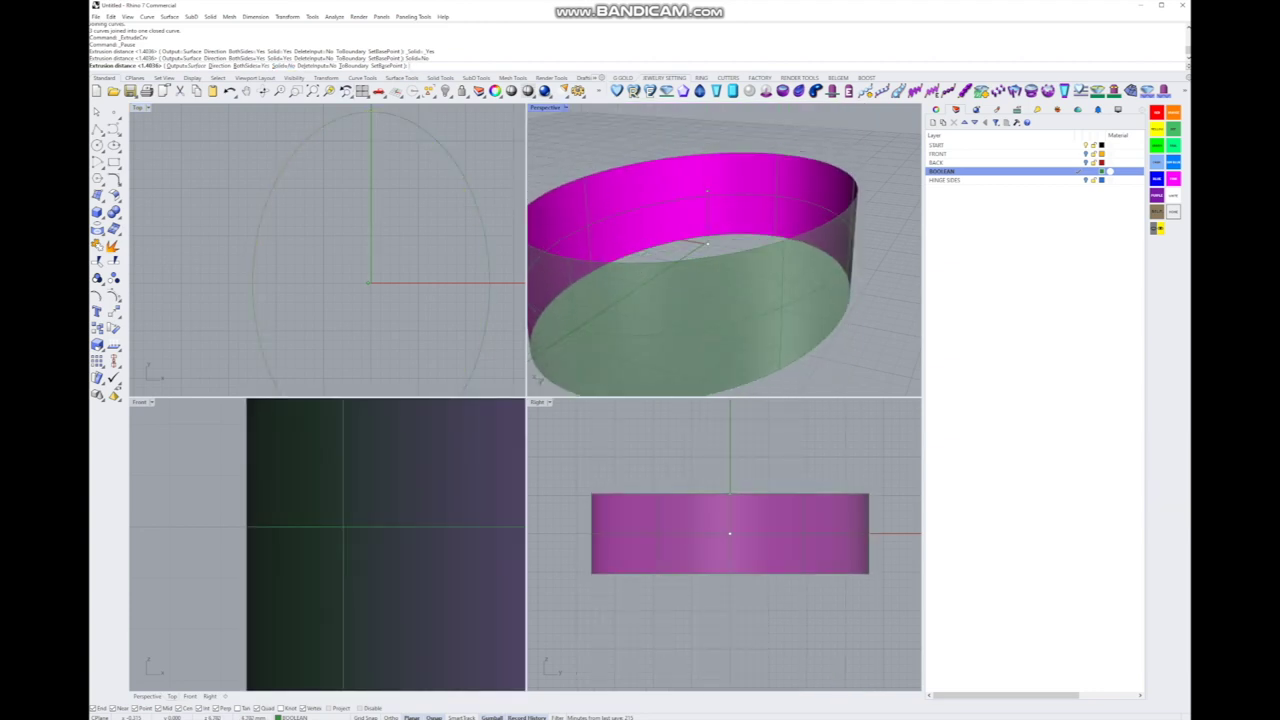
key(Return)
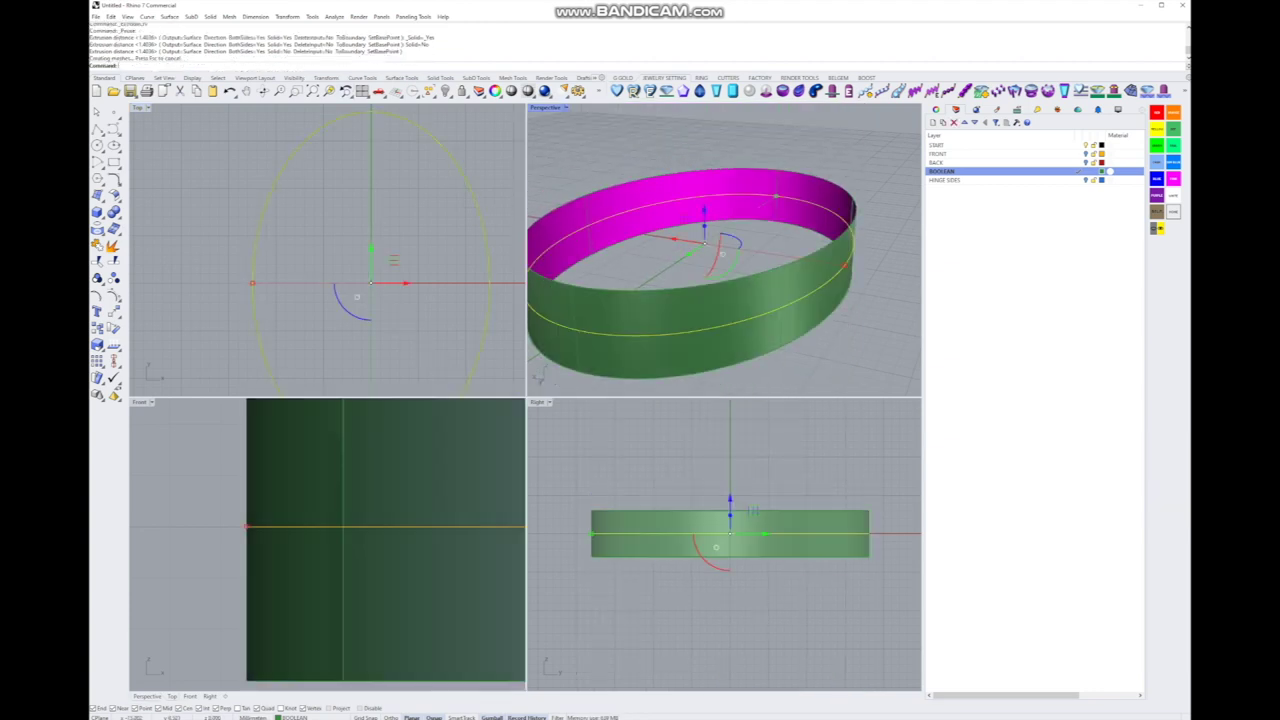
key(Escape)
Step: Show the HINGE SIDES layer again and view the hinge cylinder against the oval wall in a maximized Perspective view
right_drag(700, 300, 720, 260)
click(945, 179)
scroll(720, 260, up, 3)
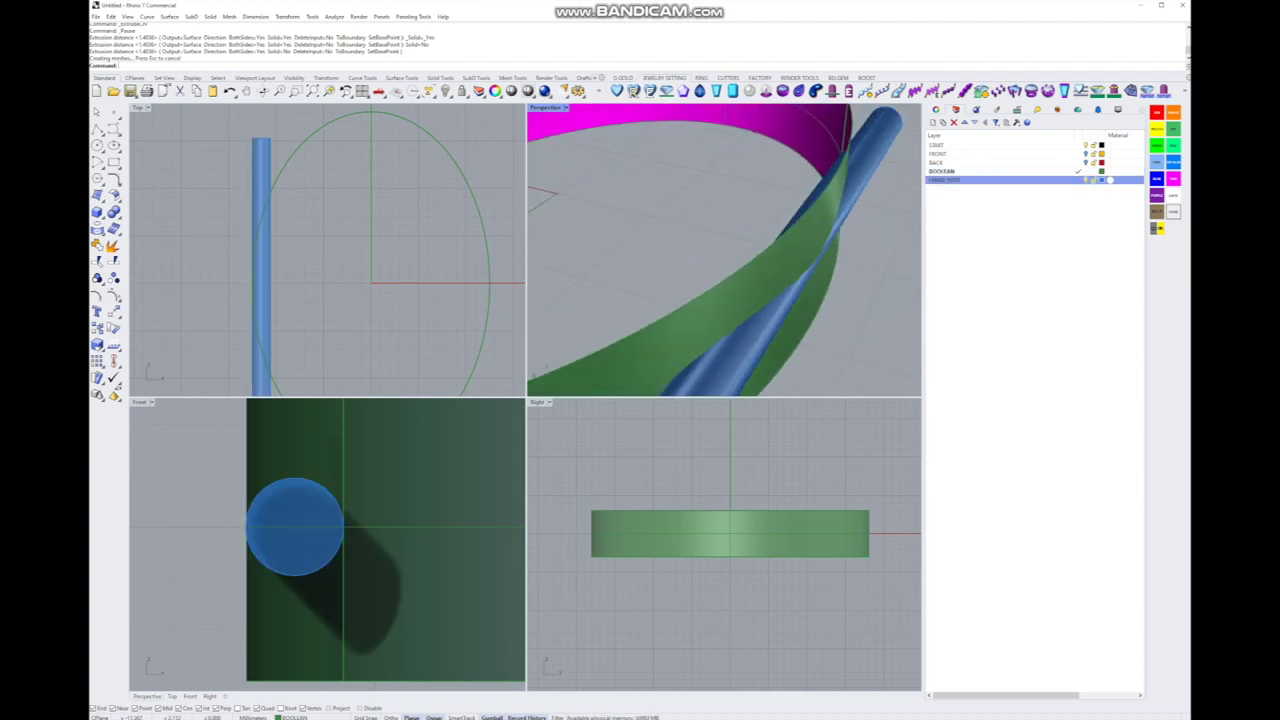
scroll(720, 250, down, 2)
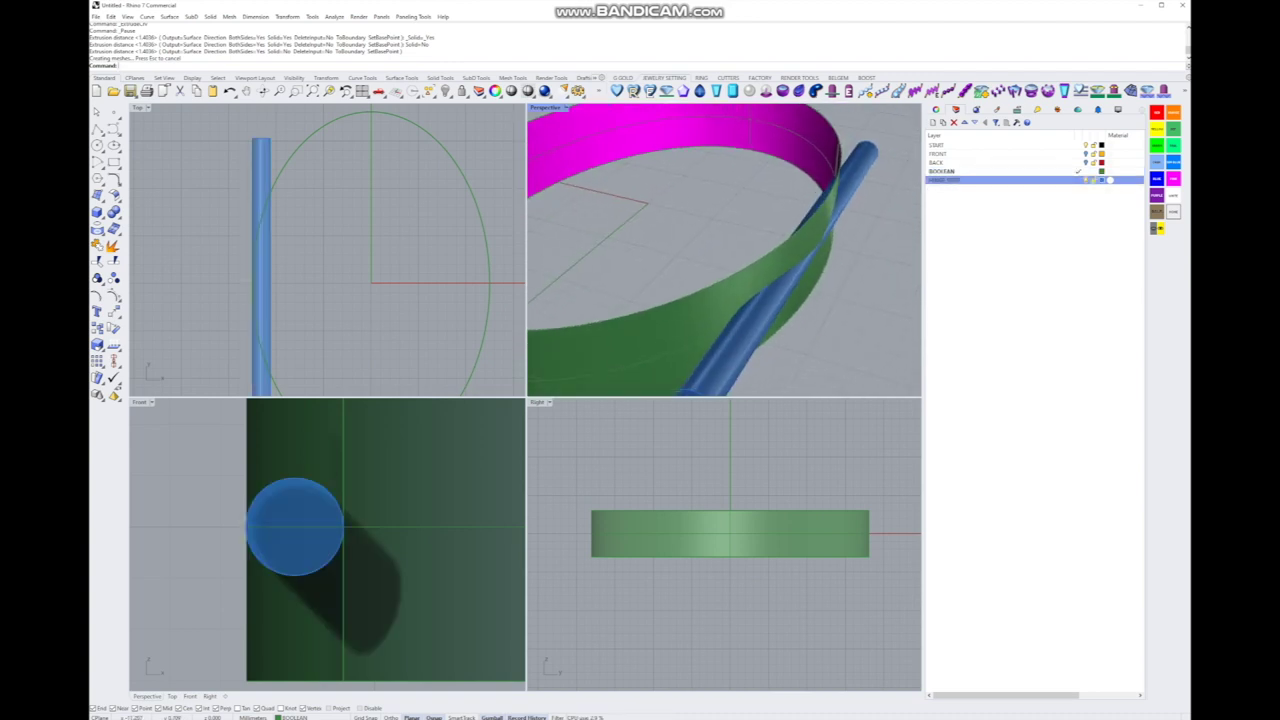
mouse_move(720, 260)
right_down()
mouse_move(775, 245)
mouse_move(700, 275)
right_up()
key(ctrl+m)
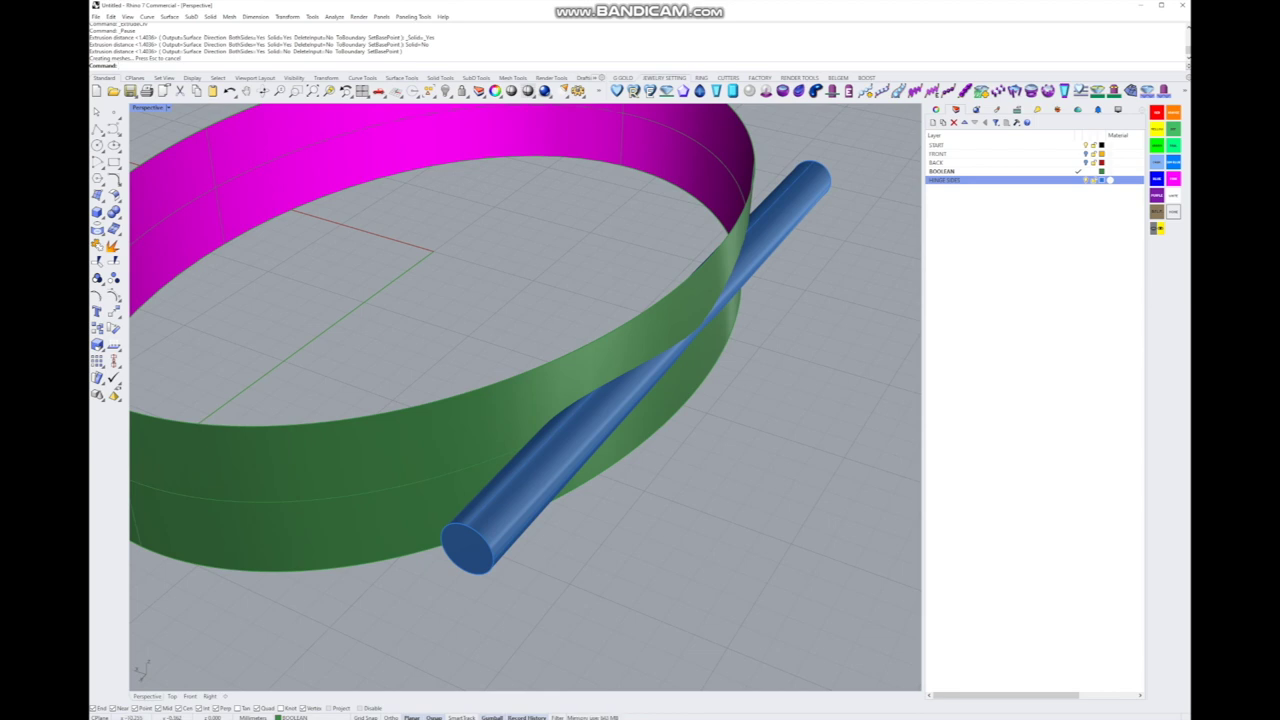
key(Down)
key(Down)
scroll(525, 395, up, 2)
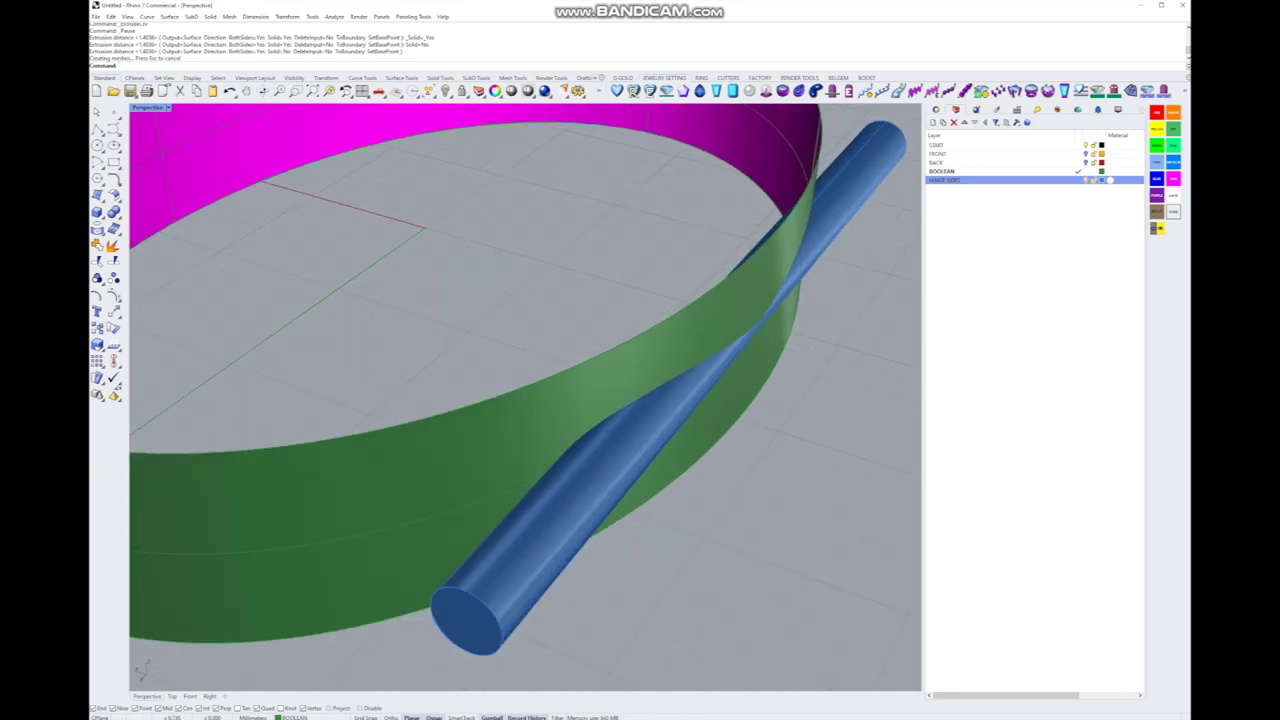
scroll(525, 395, down, 2)
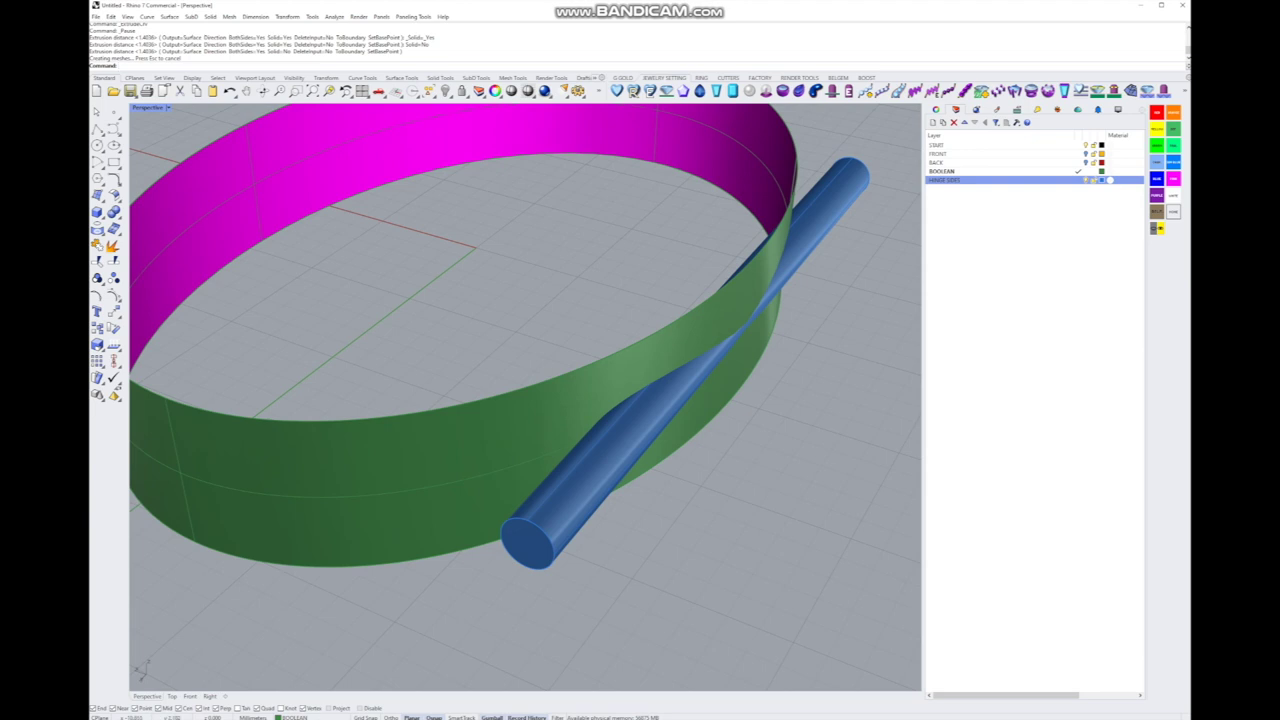
Step: Try offsetting the oval wall surface outward by 0.25 mm as a solid, and undo the offset
click(525, 410)
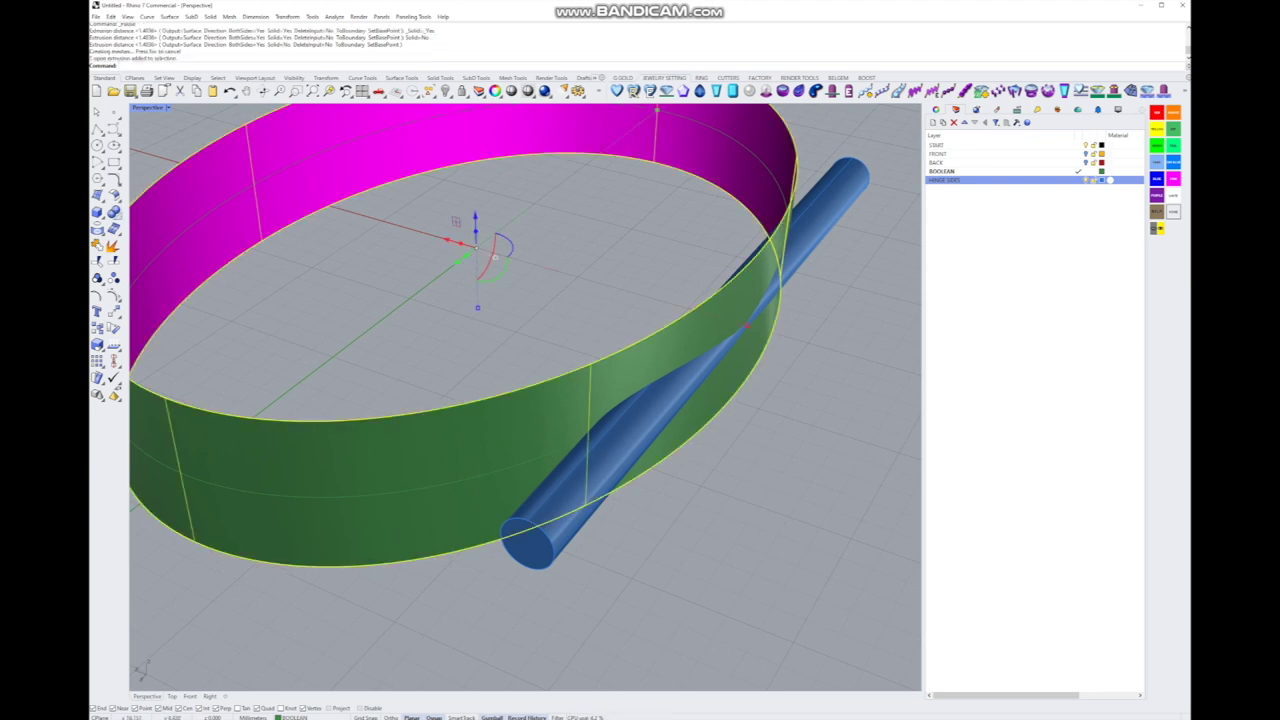
click(113, 195)
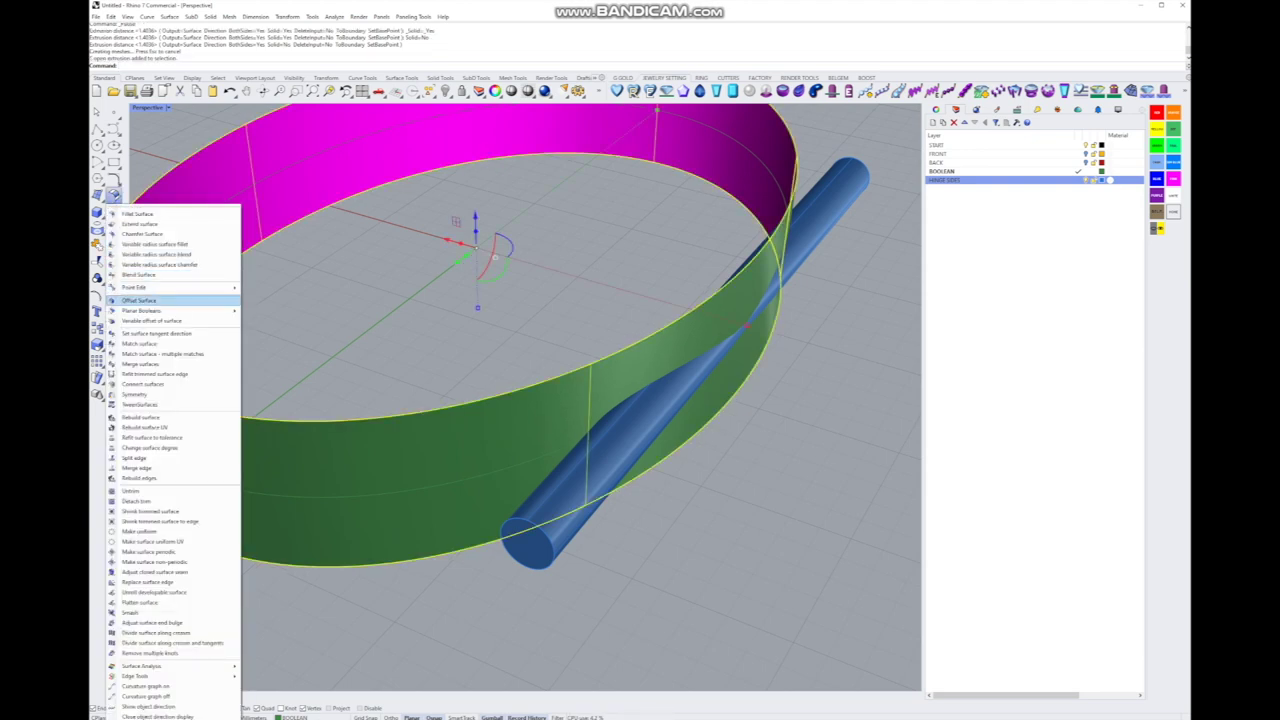
click(139, 300)
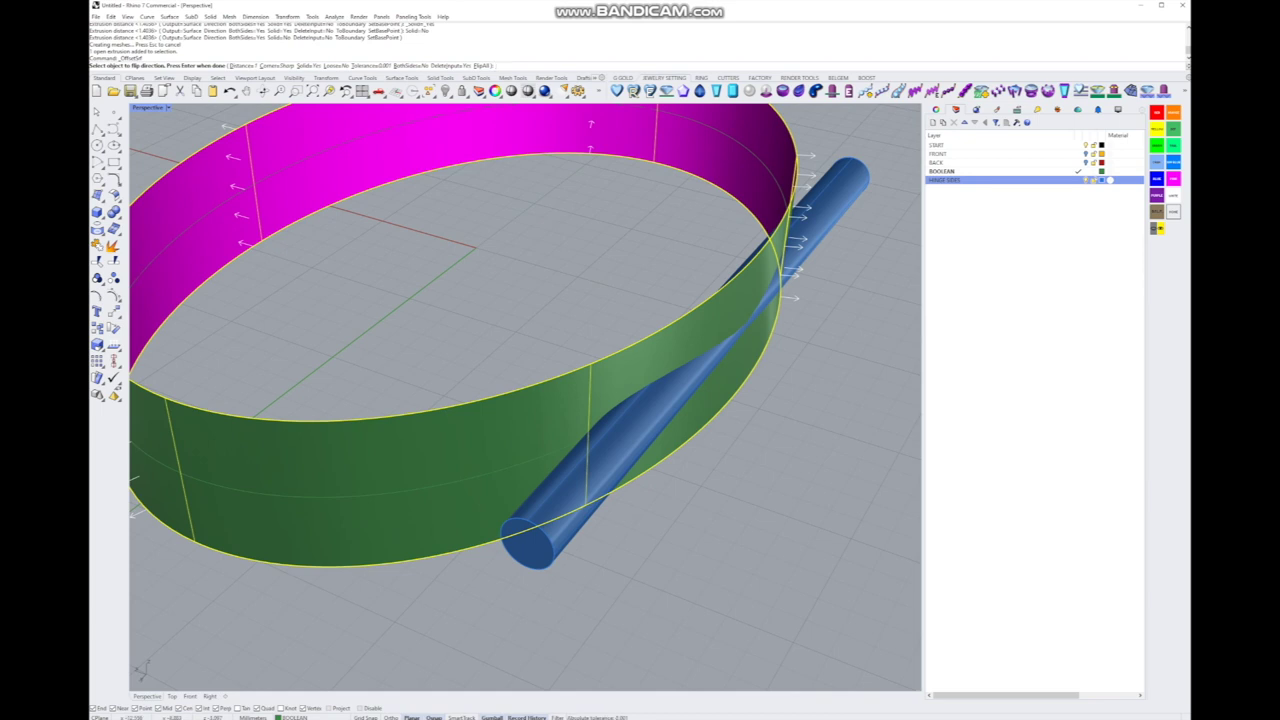
text(0.25)
key(Return)
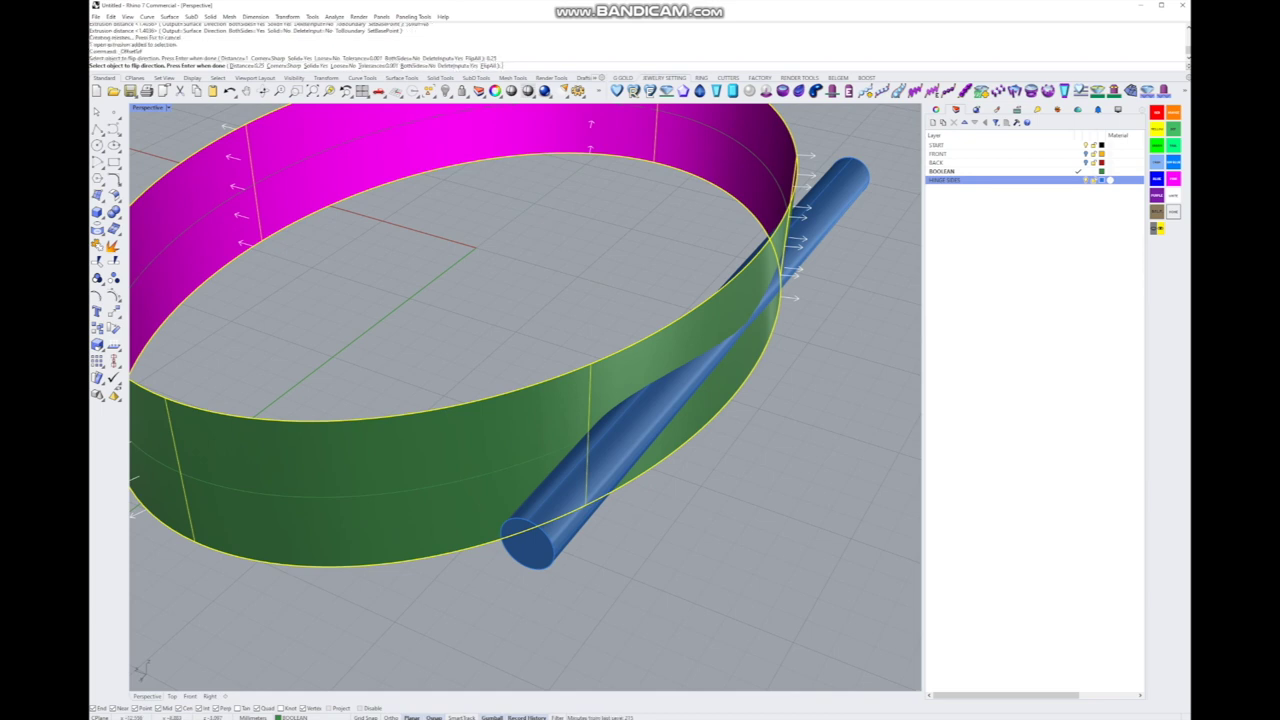
key(Return)
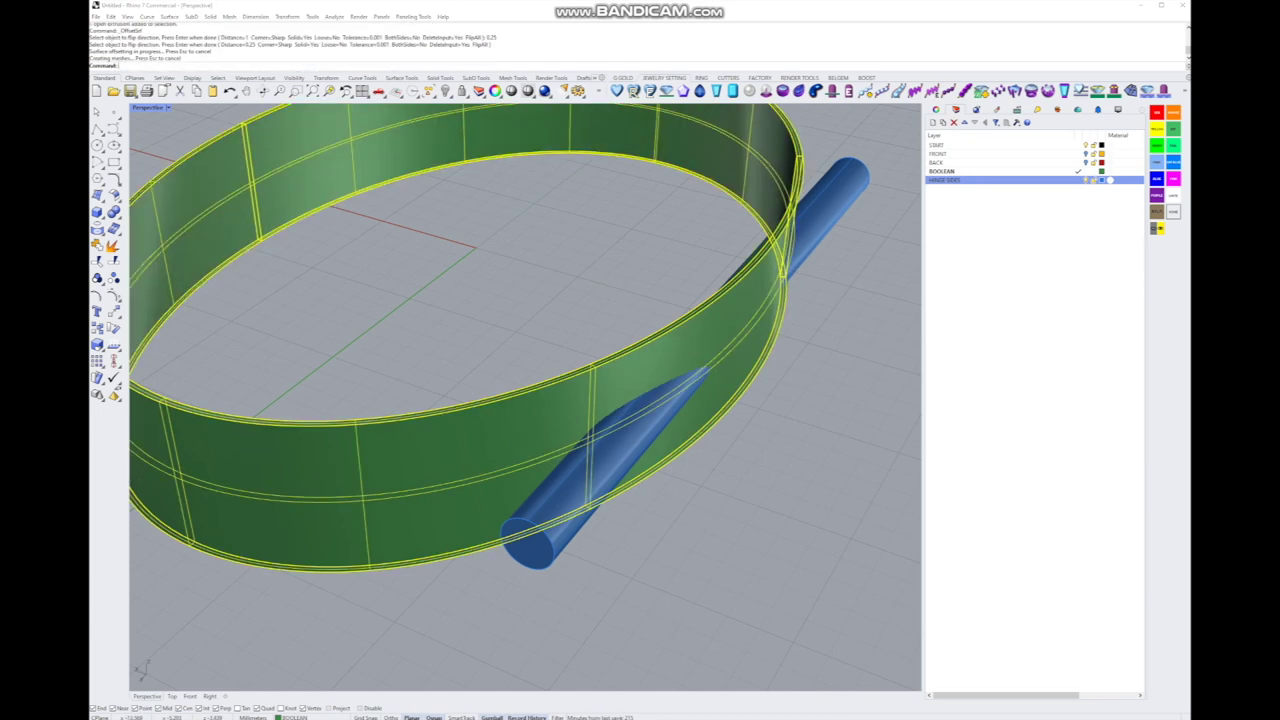
key(Escape)
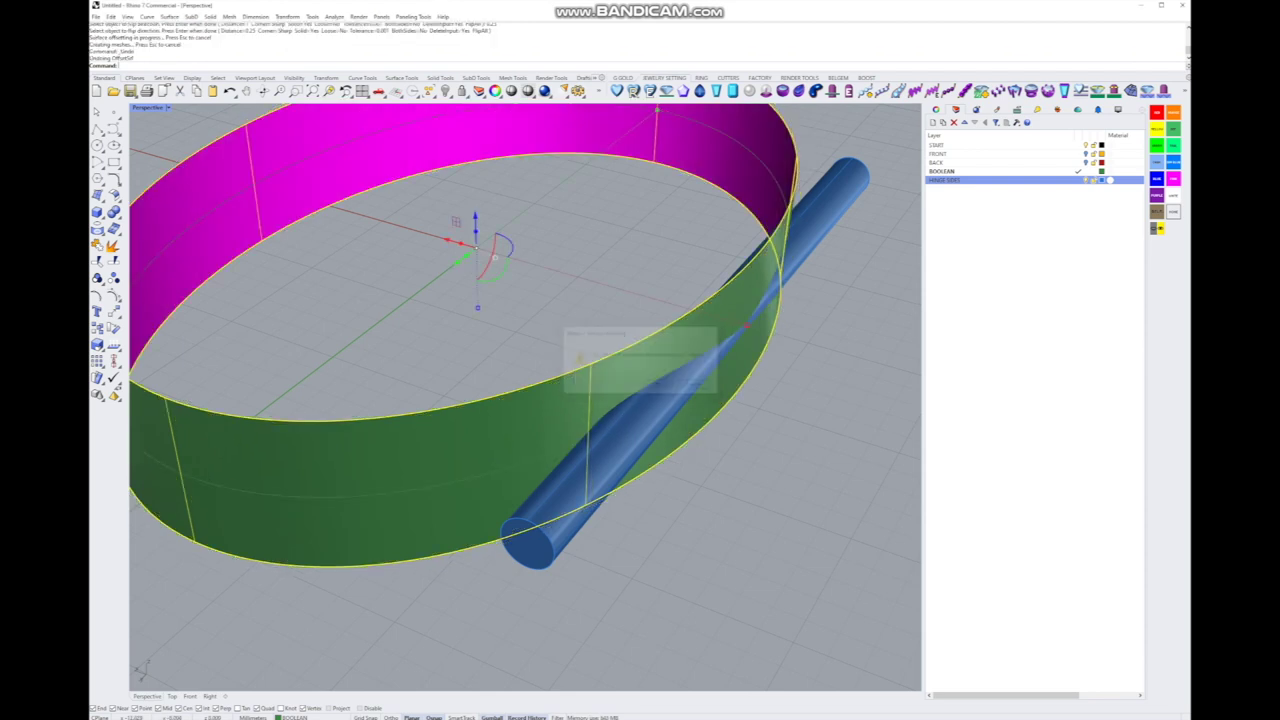
Step: Offset the oval wall surface outward by 0.25 mm with Solid set to No
key(Return)
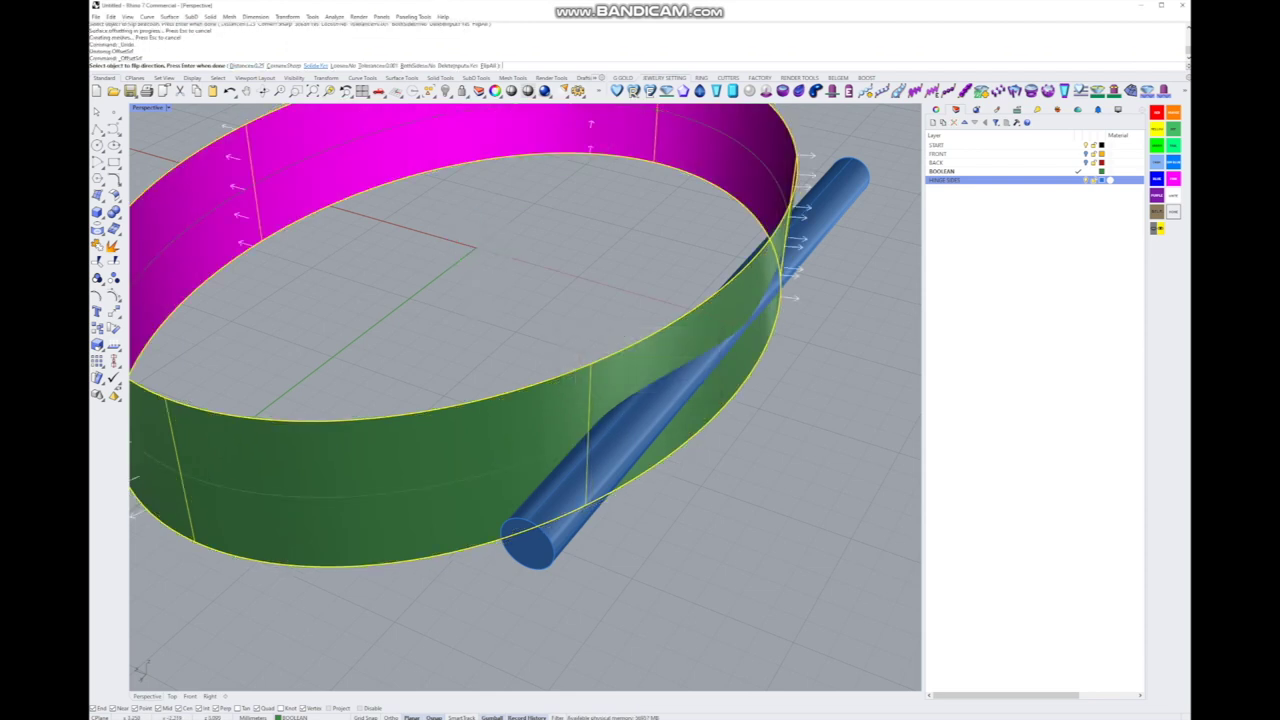
click(316, 65)
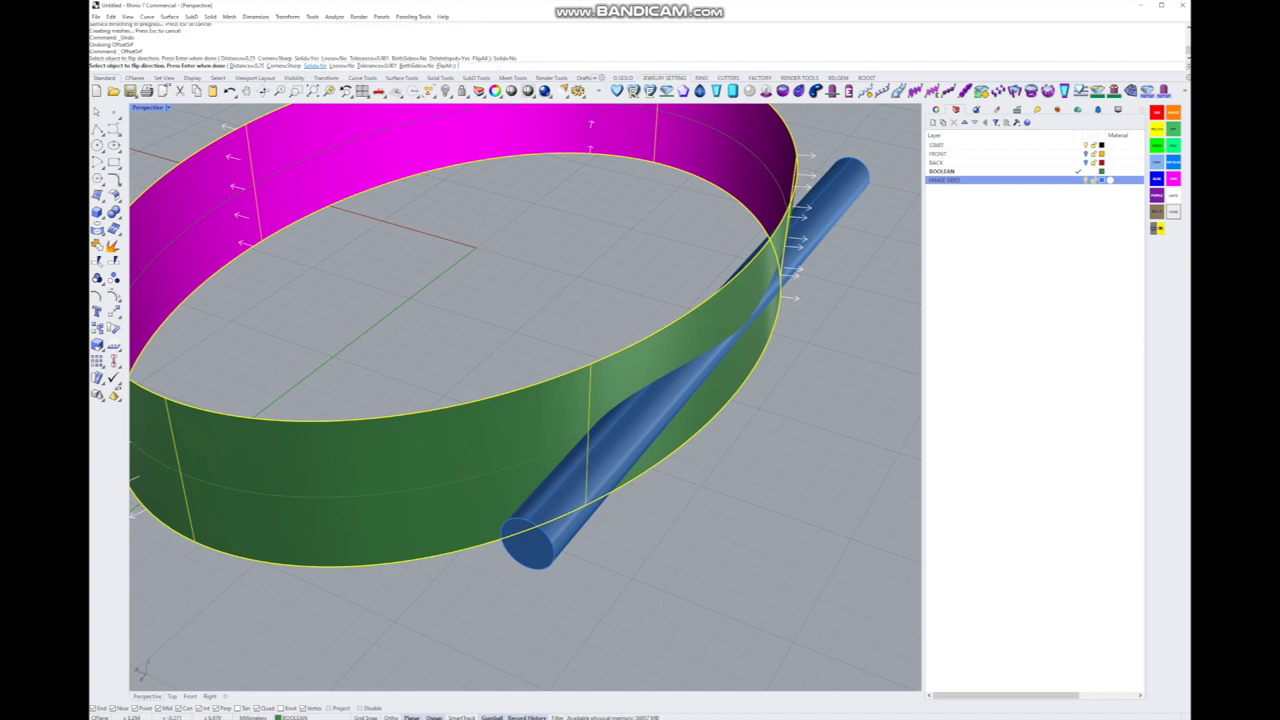
key(Return)
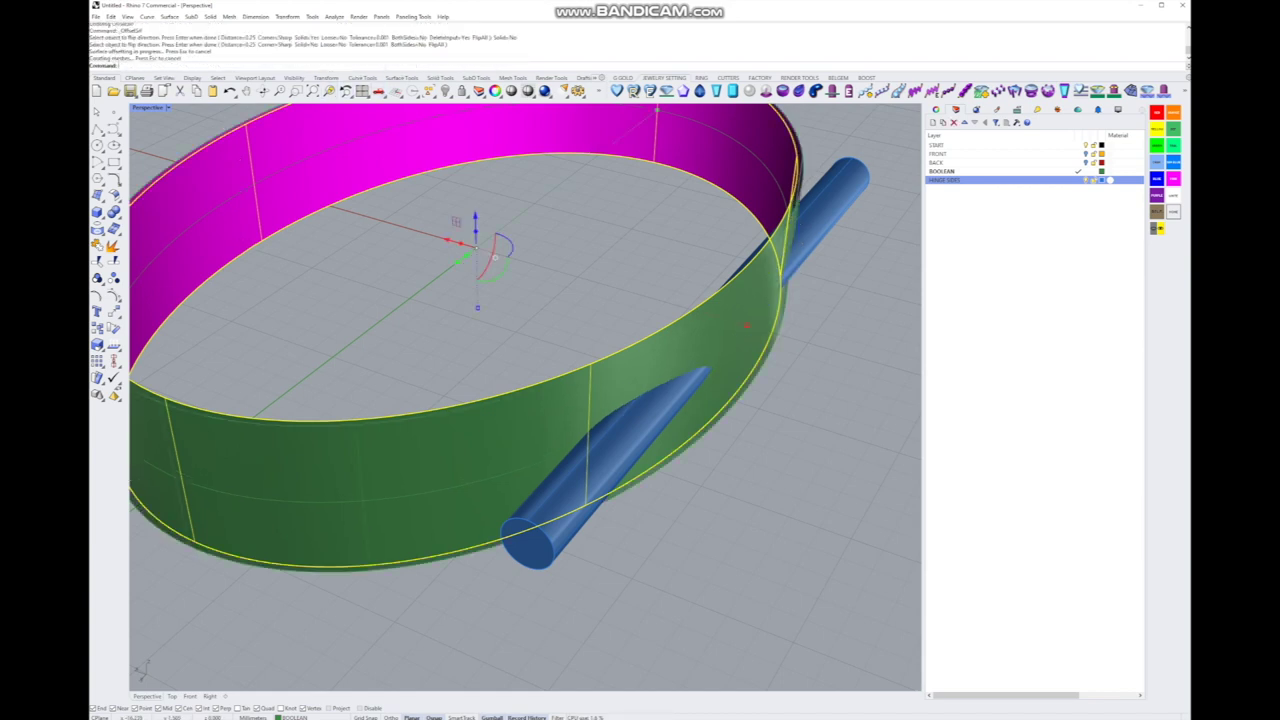
Step: Delete the original inner oval wall surface, keeping only the outer offset, and accept the broken history
scroll(525, 400, up, 5)
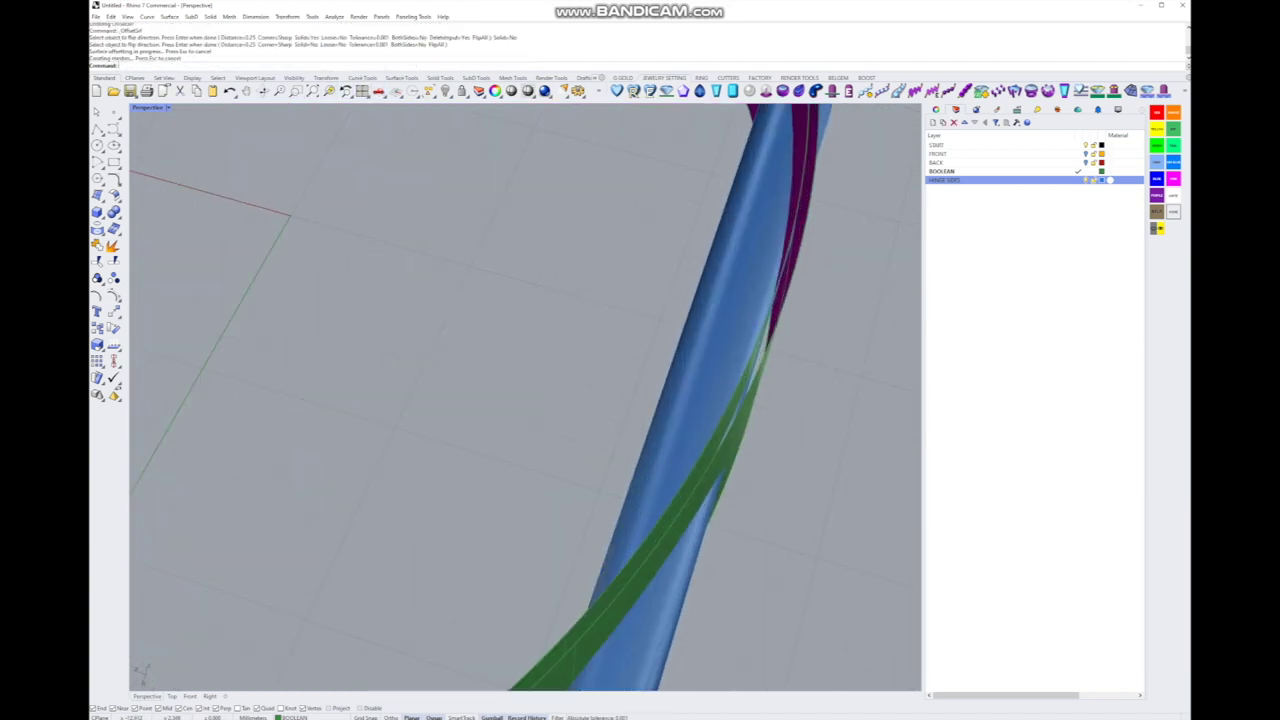
key(Delete)
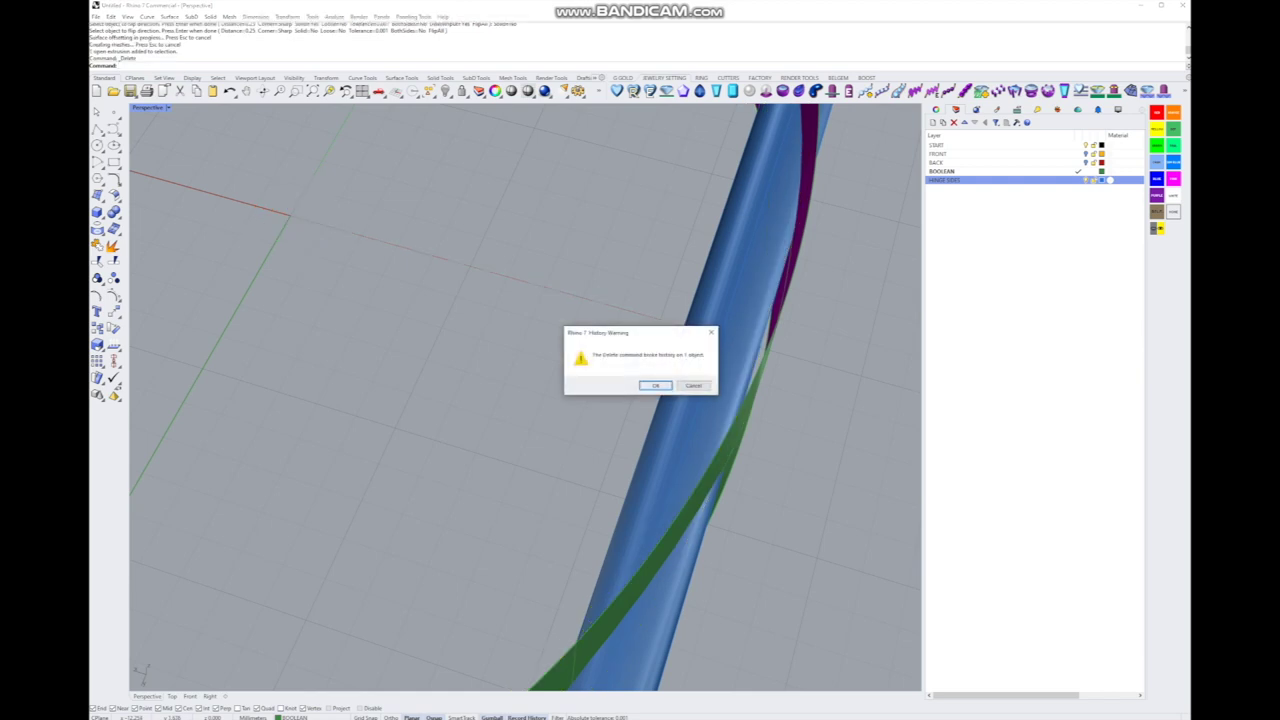
click(655, 385)
Step: Flip the surface direction of the offset oval wall that crosses the hinge cylinder
scroll(655, 385, down, 5)
right_drag(655, 385, 560, 395)
click(725, 360)
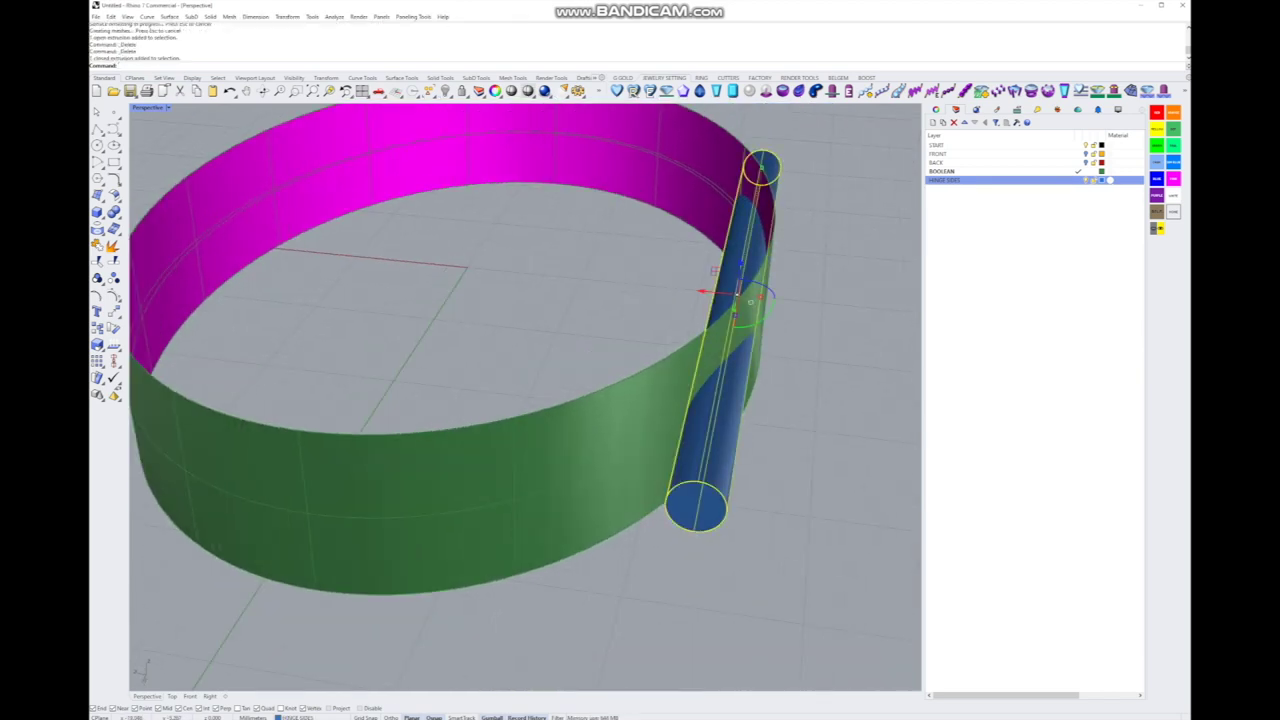
right_drag(725, 360, 700, 380)
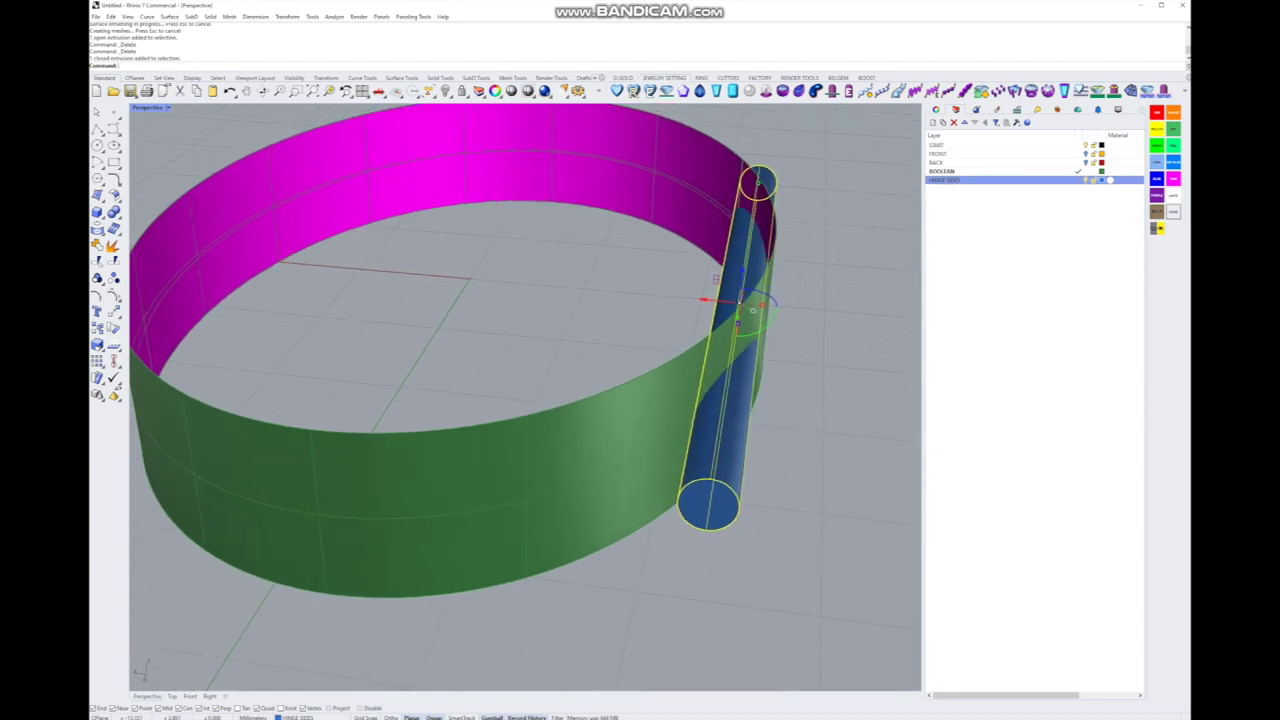
click(680, 400)
text(Flip)
key(Return)
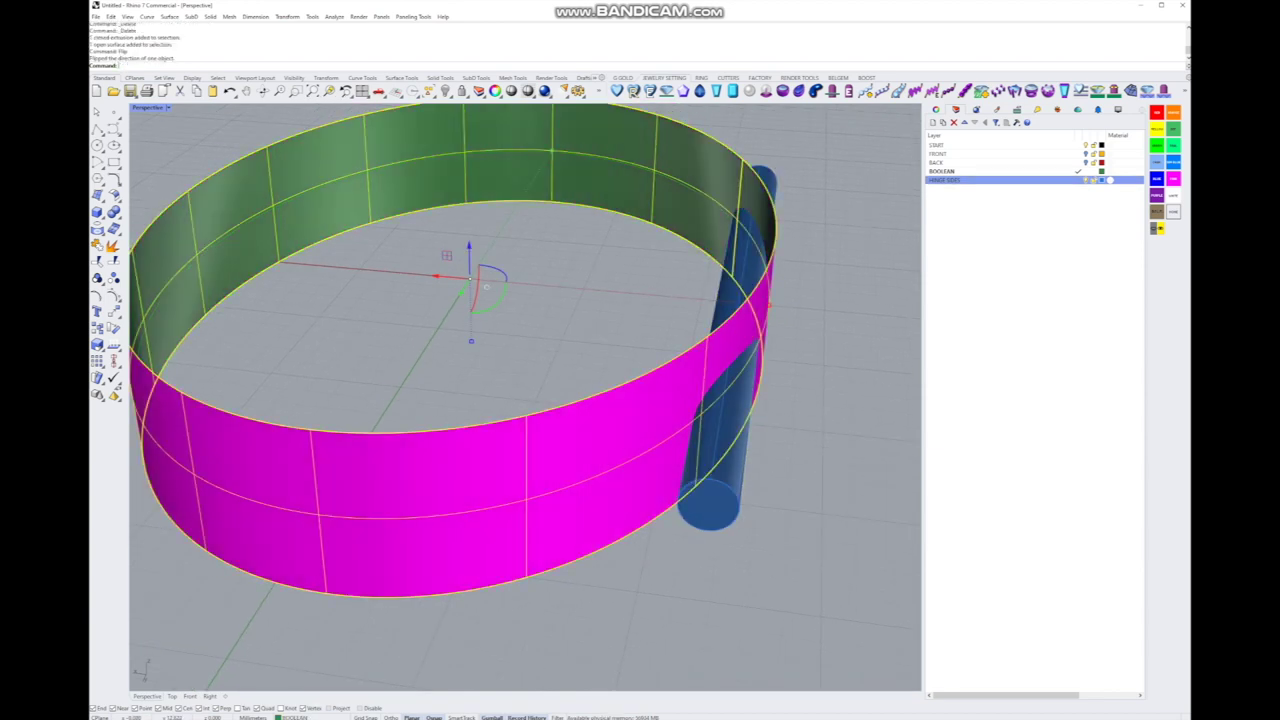
Step: Subtract the oval wall surface from the hinge cylinder with Boolean Difference, trimming the cylinder's outer ends to the oval
click(740, 340)
click(114, 229)
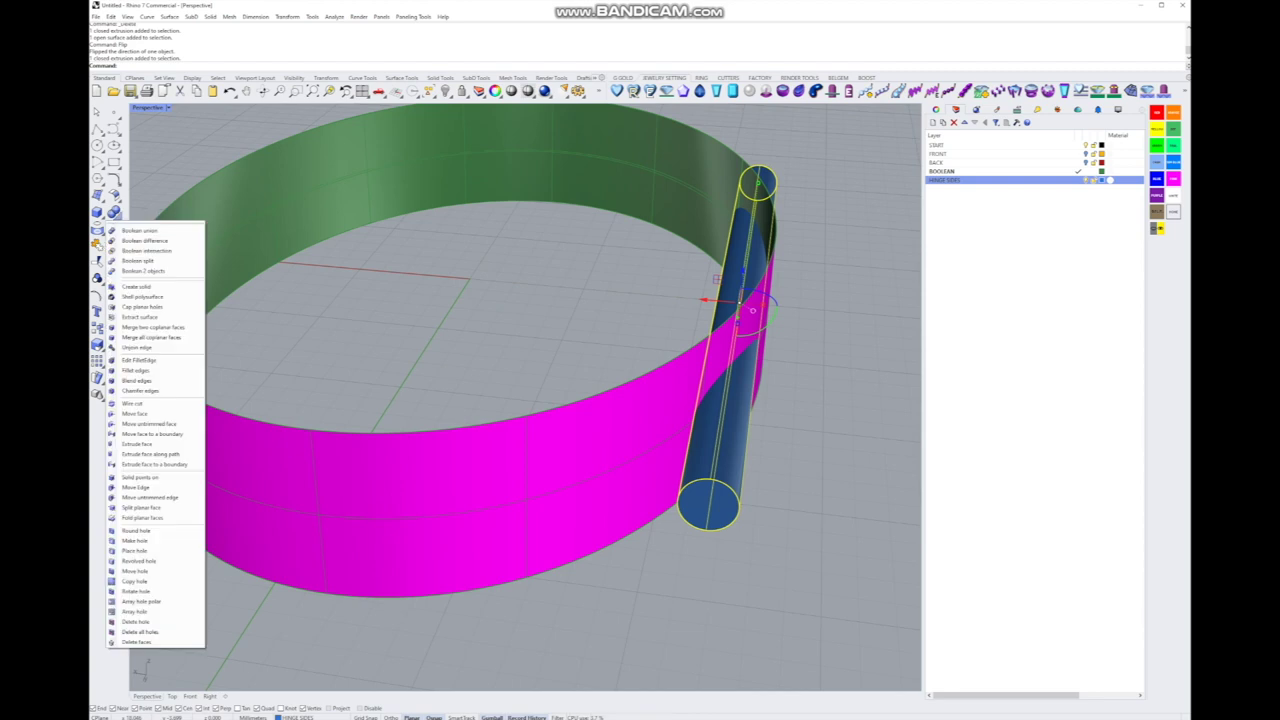
click(150, 241)
click(752, 310)
key(Return)
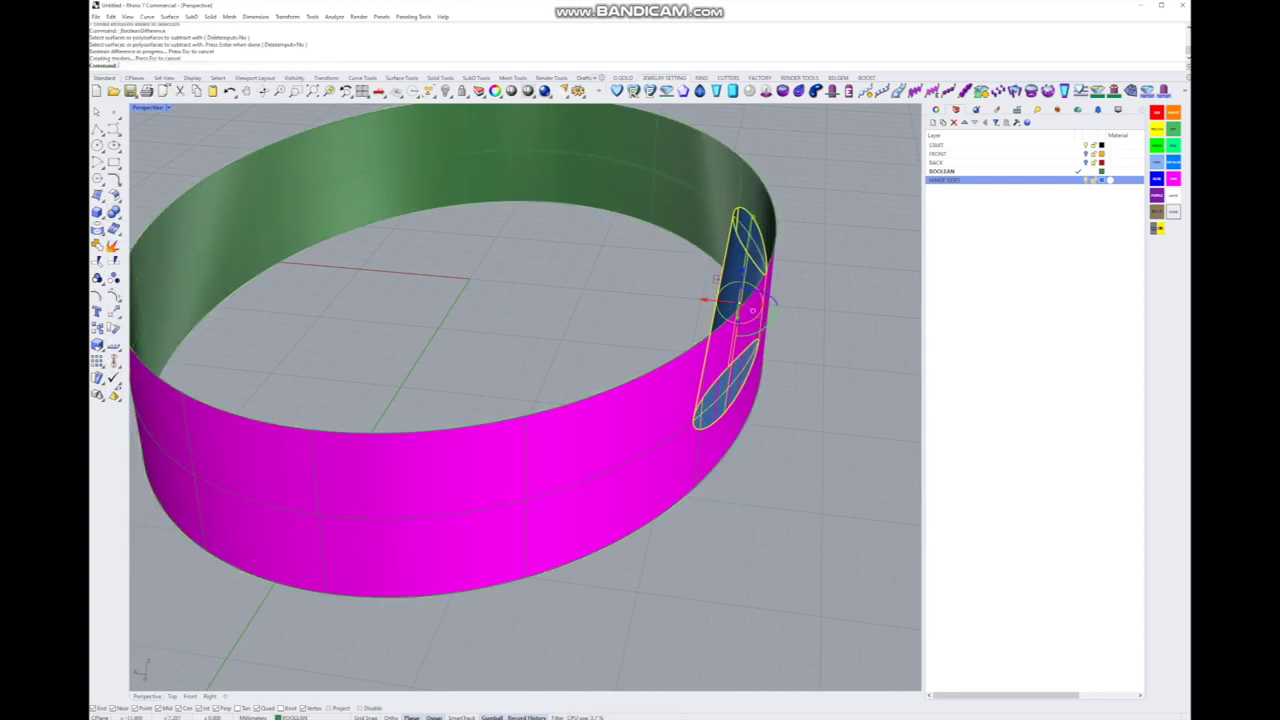
Step: Delete the oval wall surface and the leftover closed curve, keeping only the trimmed hinge
key(Delete)
right_drag(600, 400, 340, 380)
click(340, 153)
key(Delete)
Step: Show the FRONT and BACK layers again and view the trimmed hinge against the locket shells
right_drag(500, 400, 600, 380)
click(960, 153)
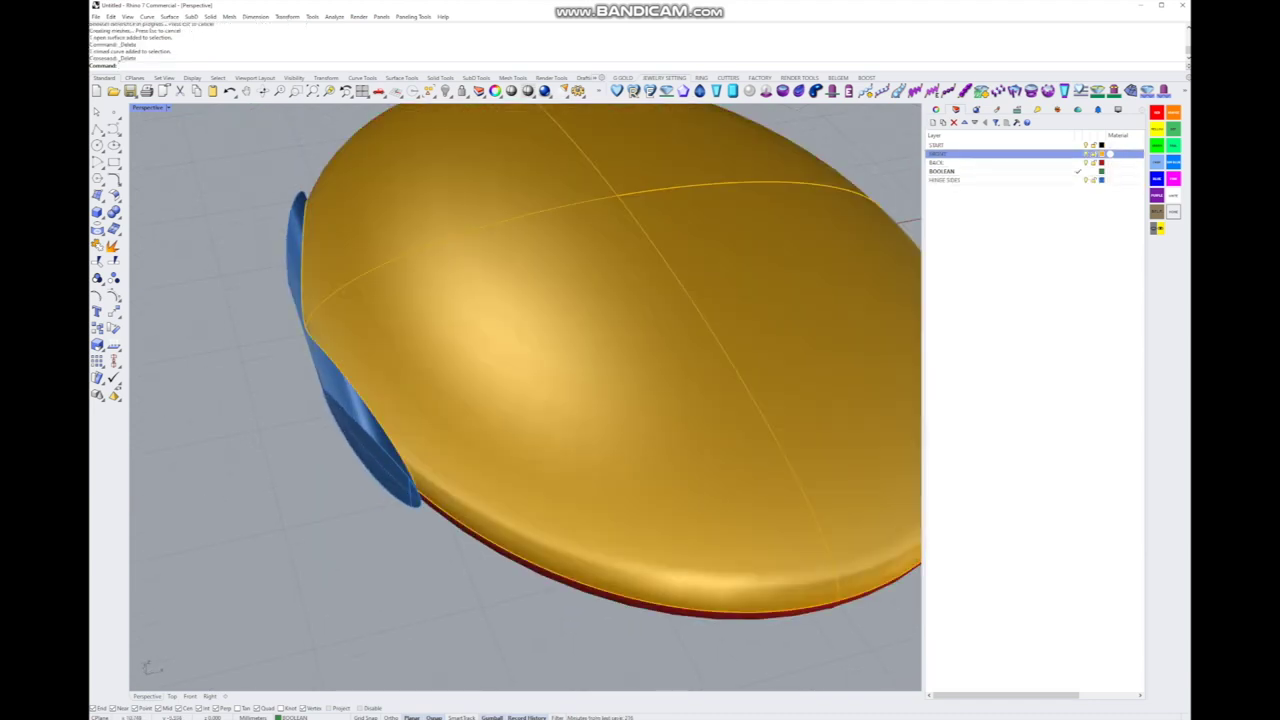
right_drag(520, 400, 560, 460)
click(350, 390)
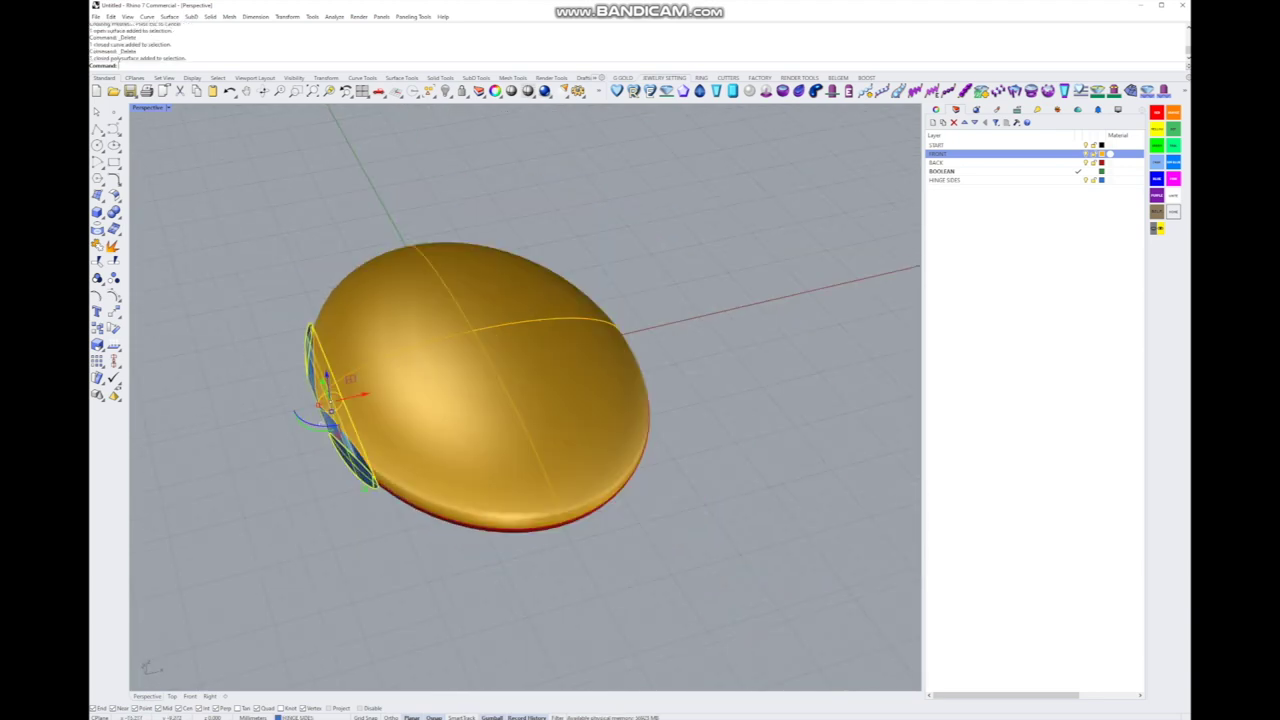
right_drag(350, 390, 495, 275)
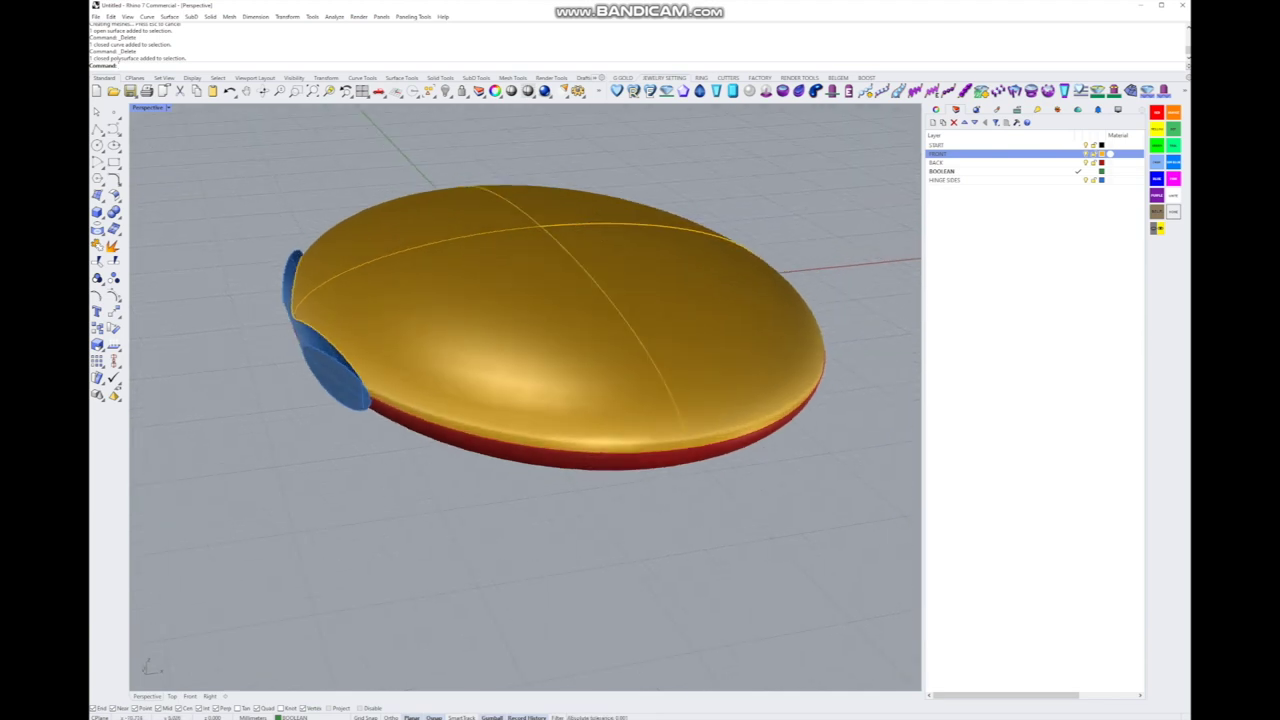
Step: Examine how the hinge sits along the locket's edge in the four-viewport layout, mainly from the Top view
key(ctrl+m)
scroll(400, 250, up, 4)
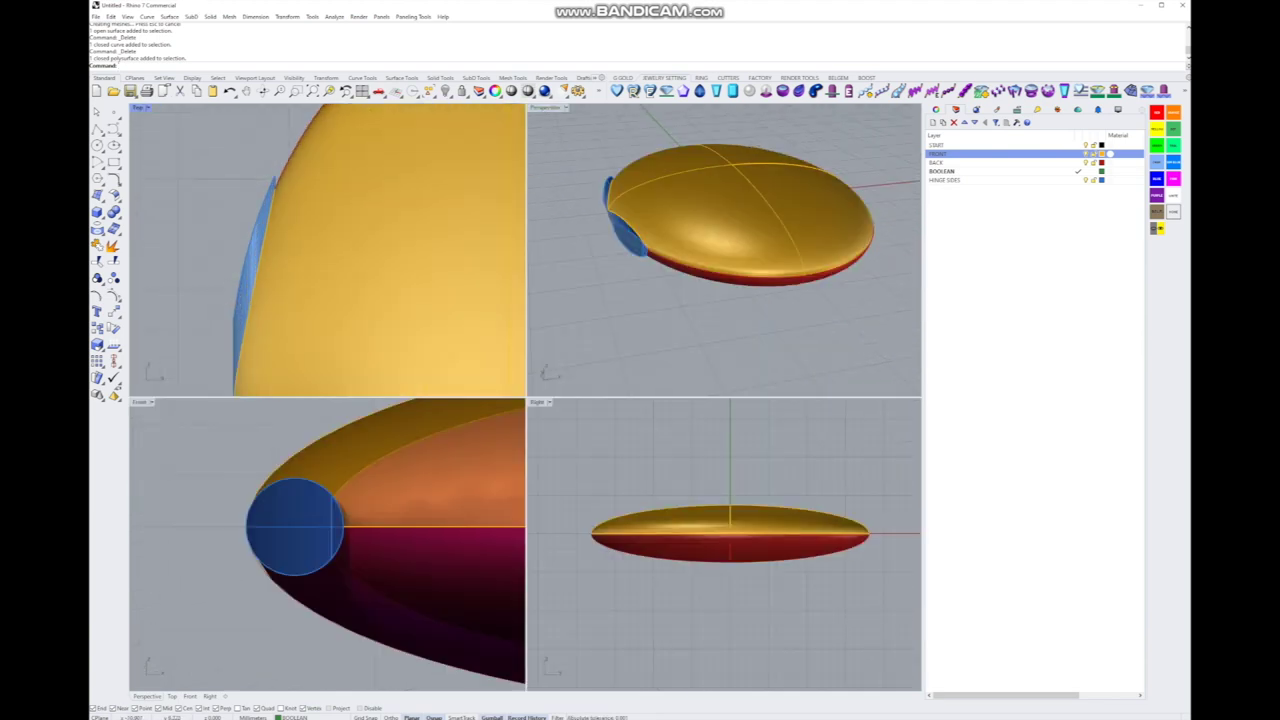
scroll(326, 250, down, 3)
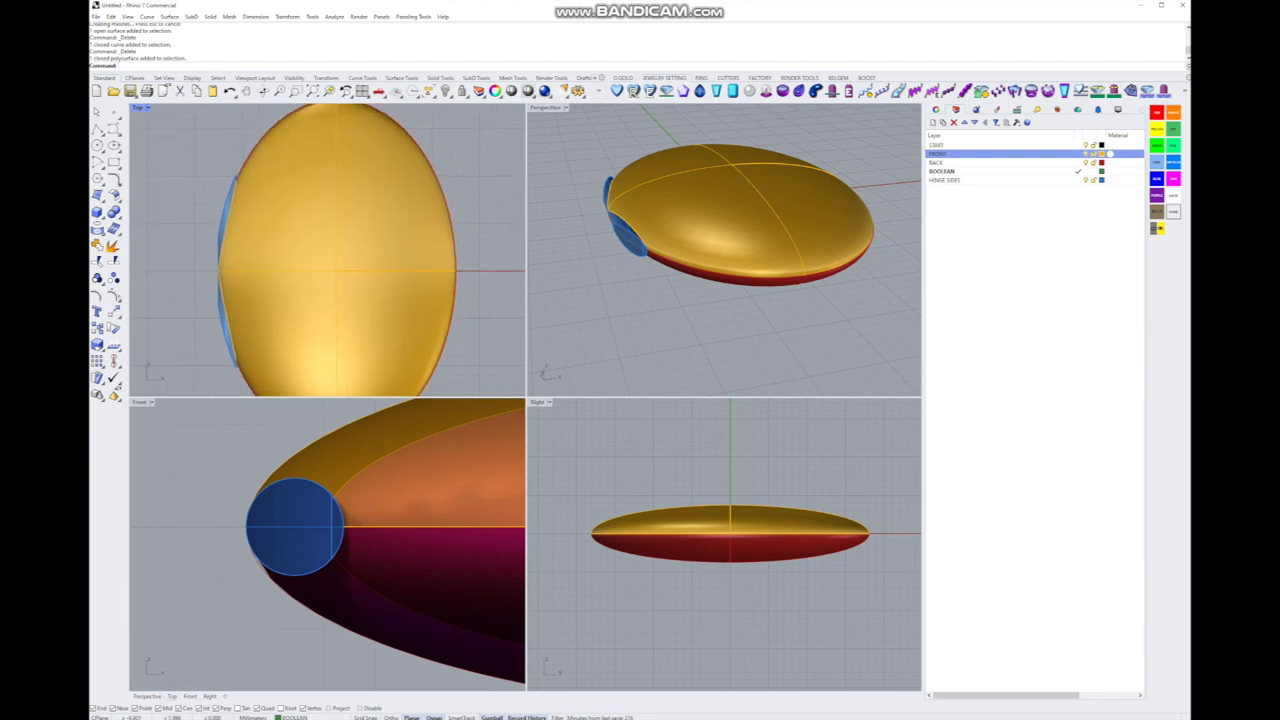
scroll(326, 255, down, 8)
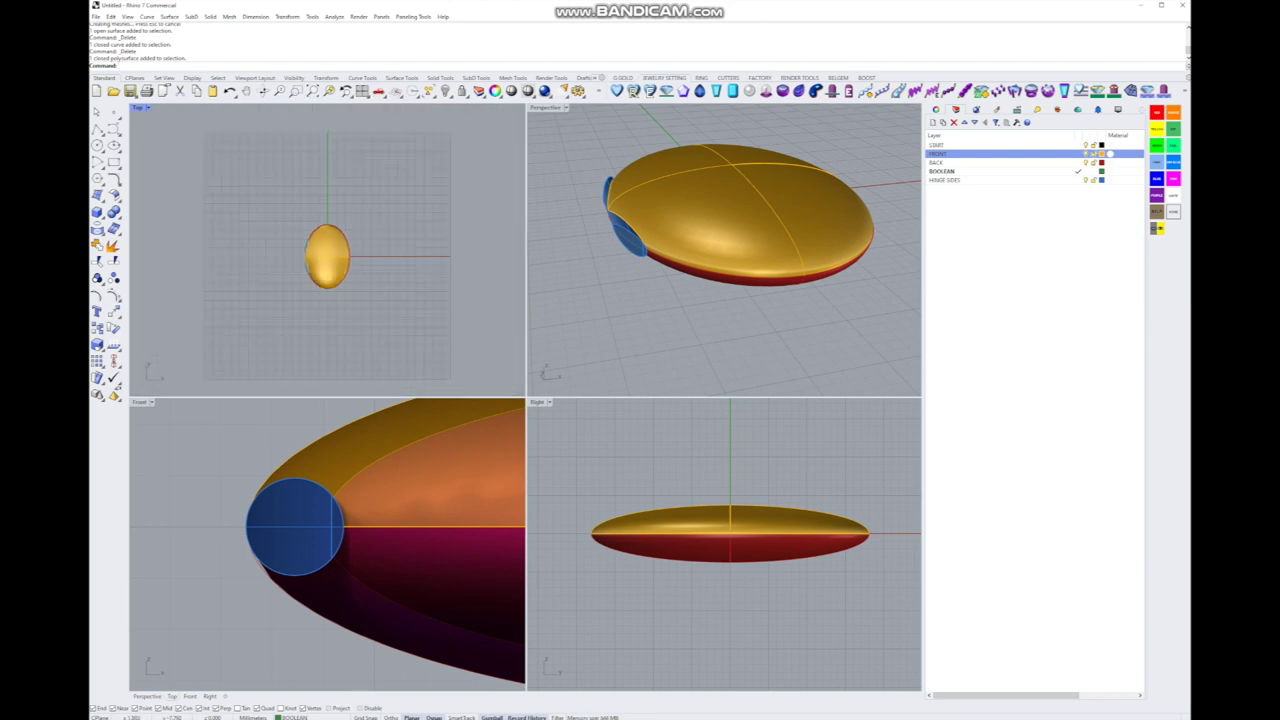
scroll(326, 256, up, 2)
scroll(326, 256, up, 8)
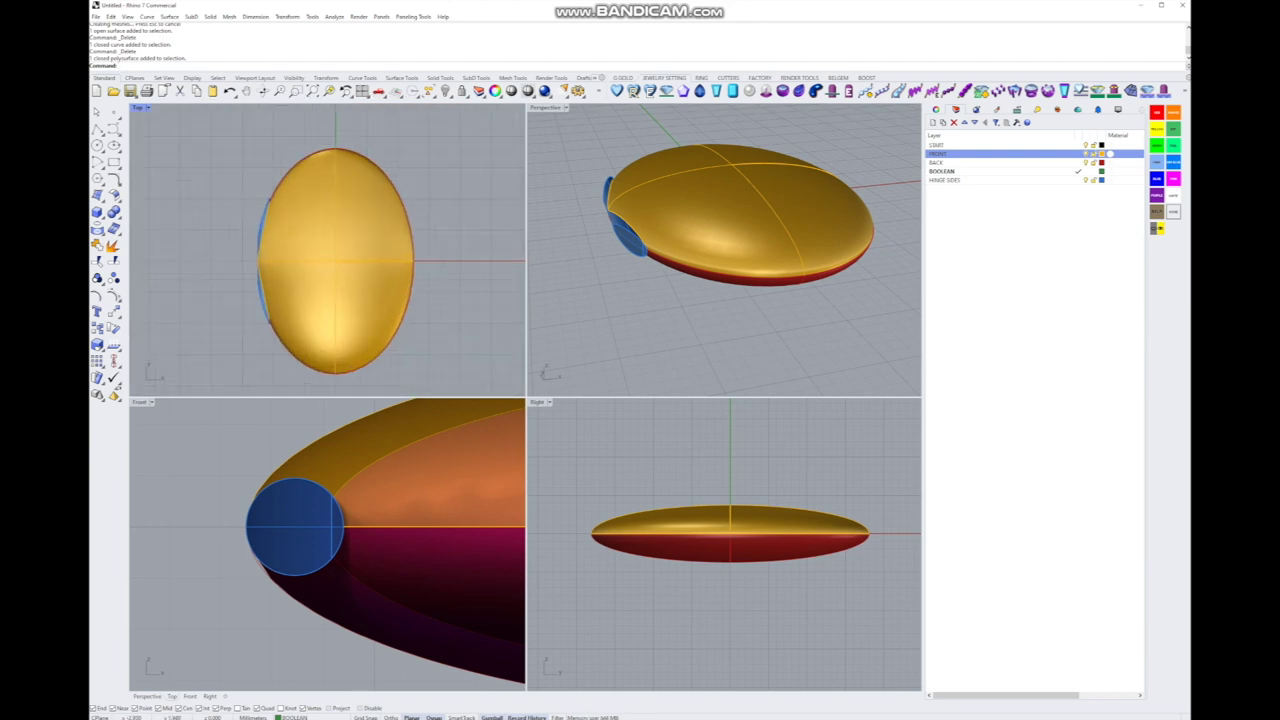
scroll(326, 256, up, 1)
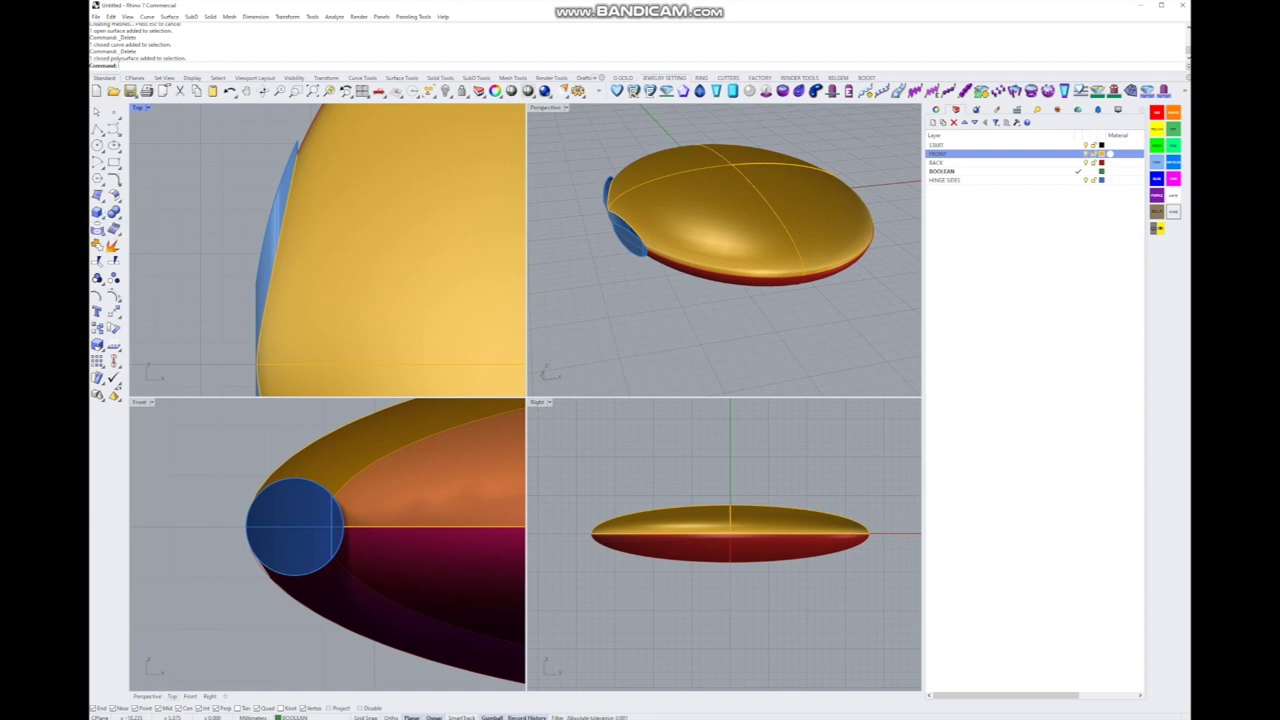
Step: Create a cut plane straight across the hinge, a short distance above its middle in the Top view
click(300, 540)
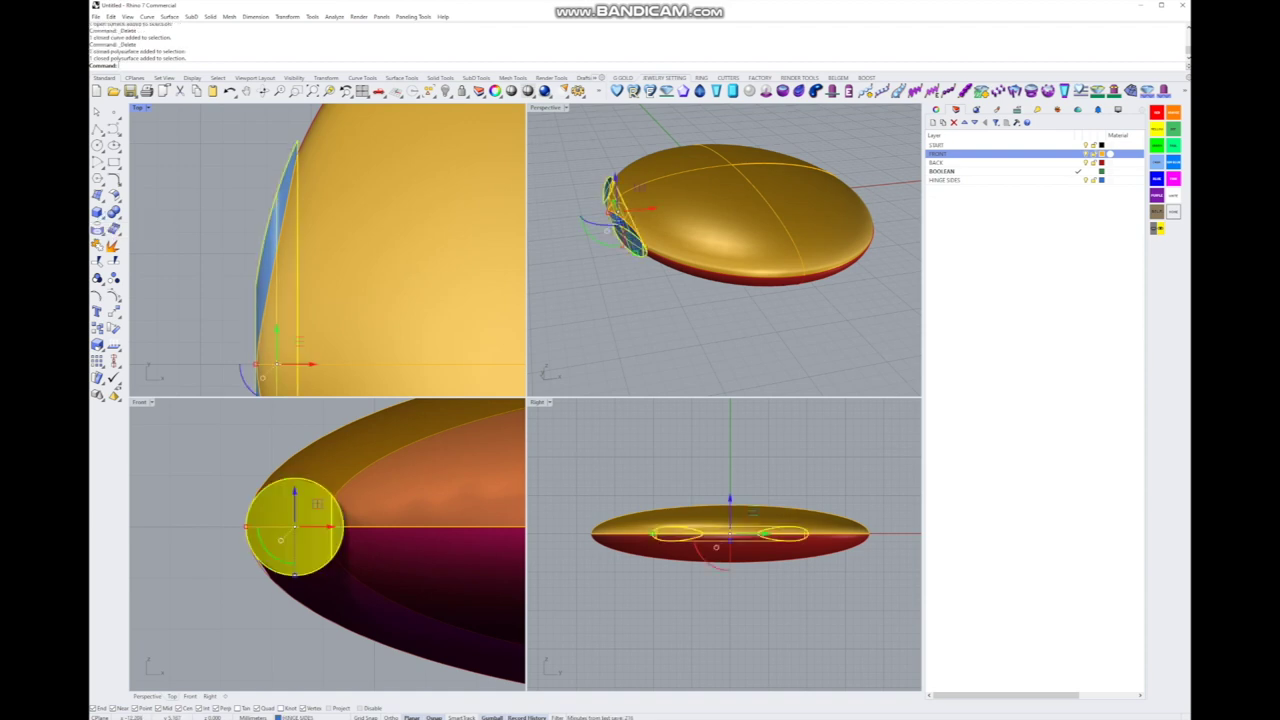
text(cutplane)
key(Return)
scroll(375, 250, down, 3)
scroll(258, 230, up, 5)
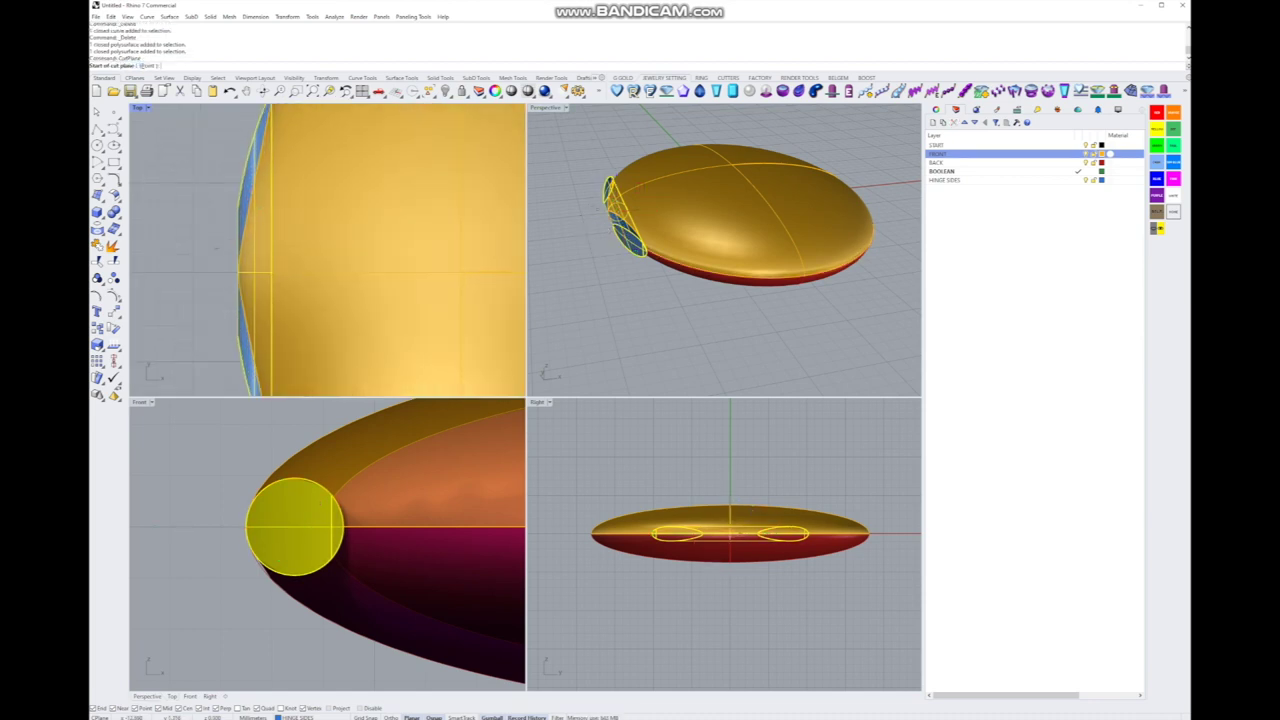
click(222, 240)
click(321, 240)
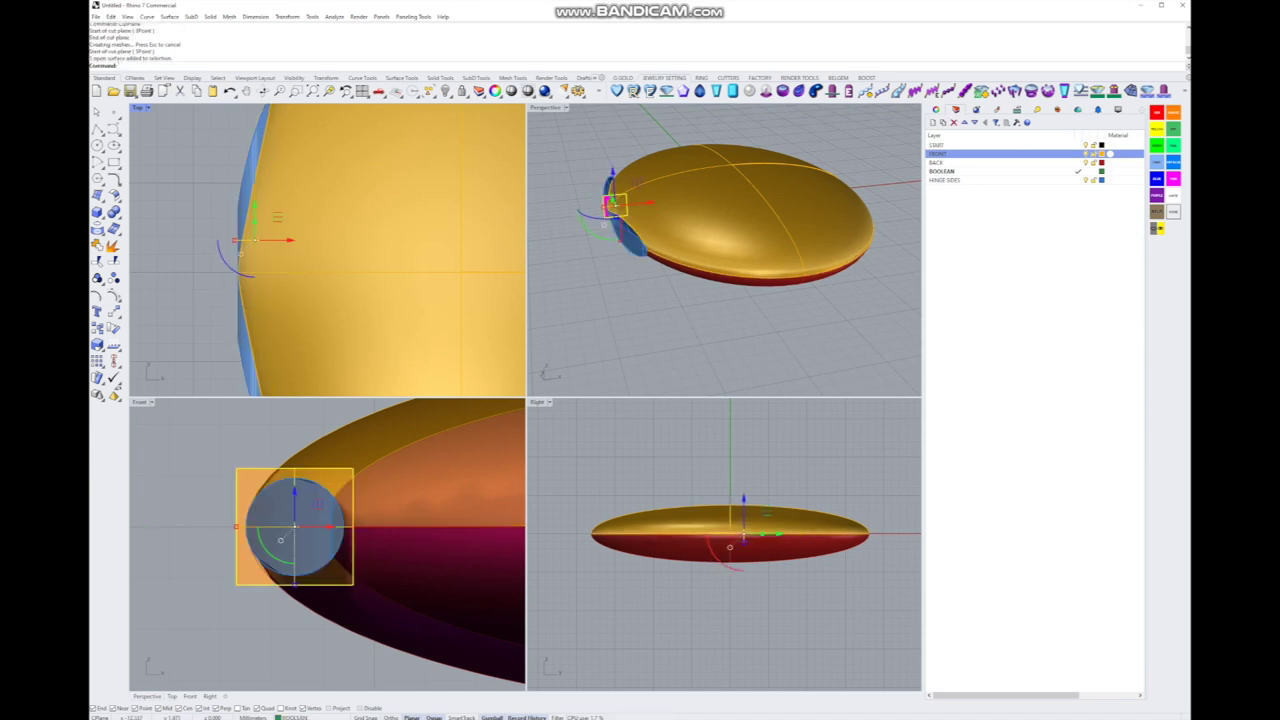
Step: Mirror the cut plane to the other half of the hinge, starting the mirror plane at 0 and running it horizontally
text(i)
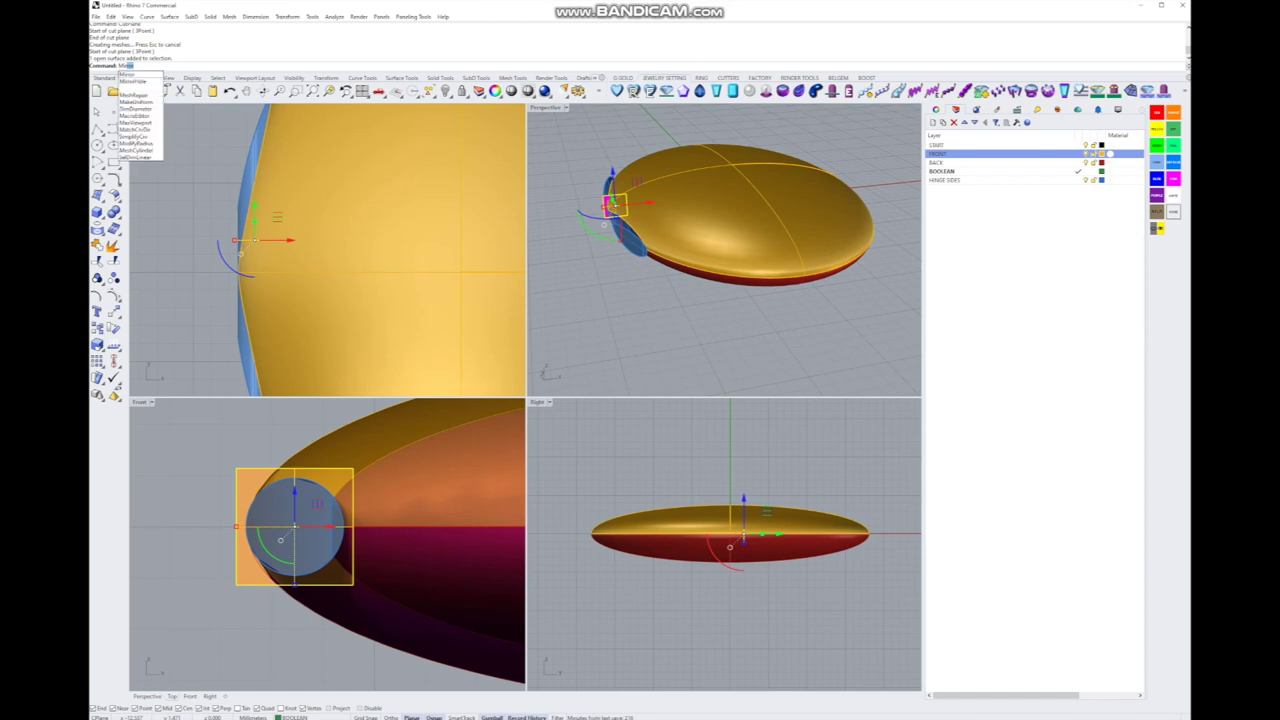
key(Return)
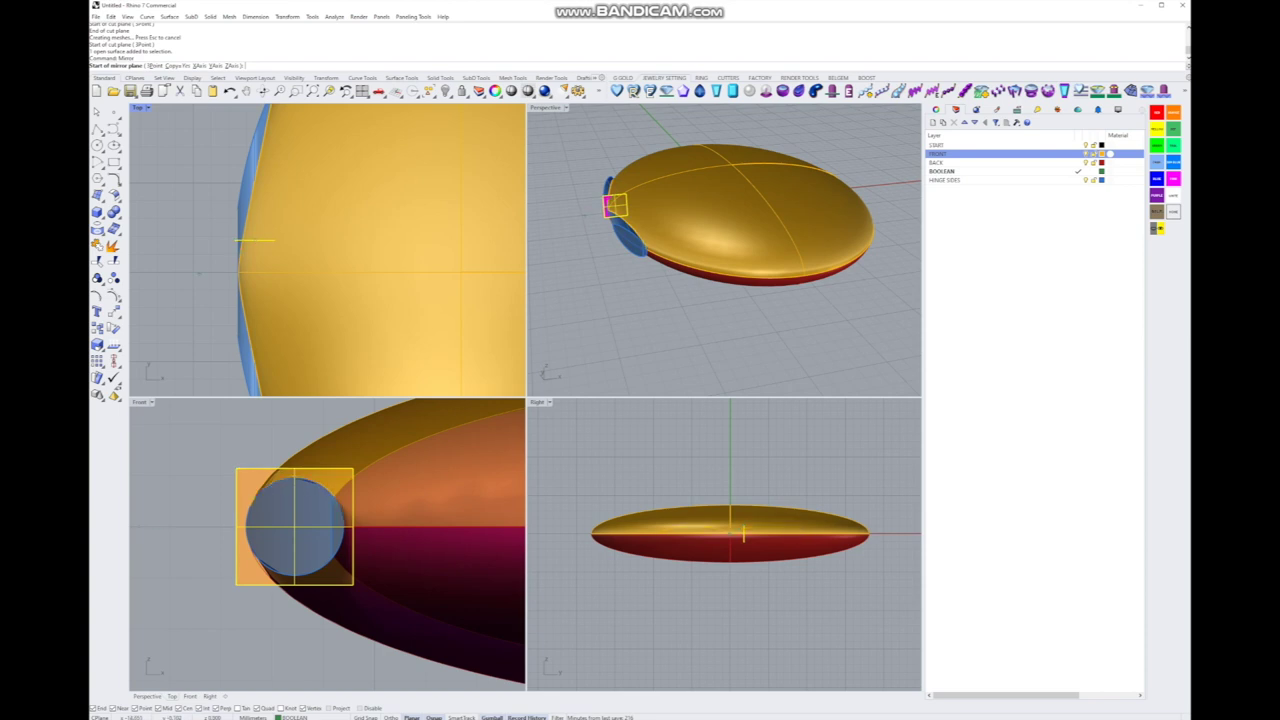
text(0)
key(Return)
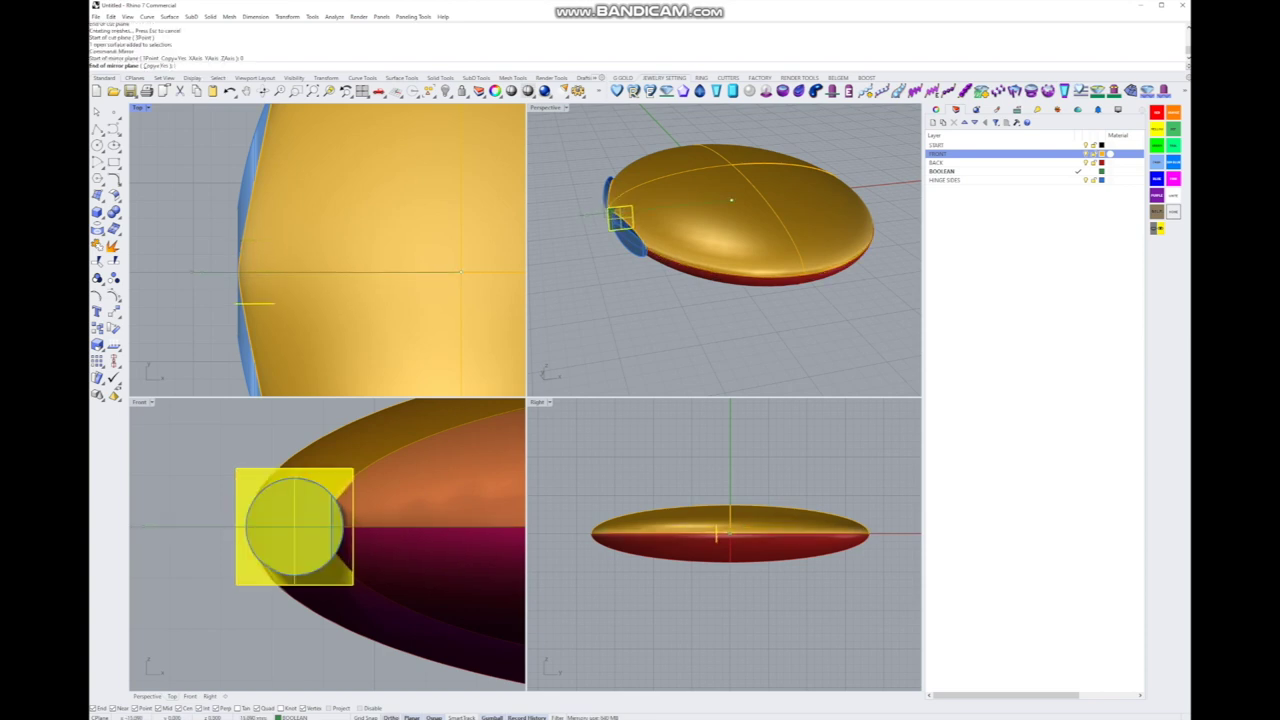
click(251, 229)
Step: Move the original cut plane farther from the hinge's middle so its mirrored copy follows
click(276, 546)
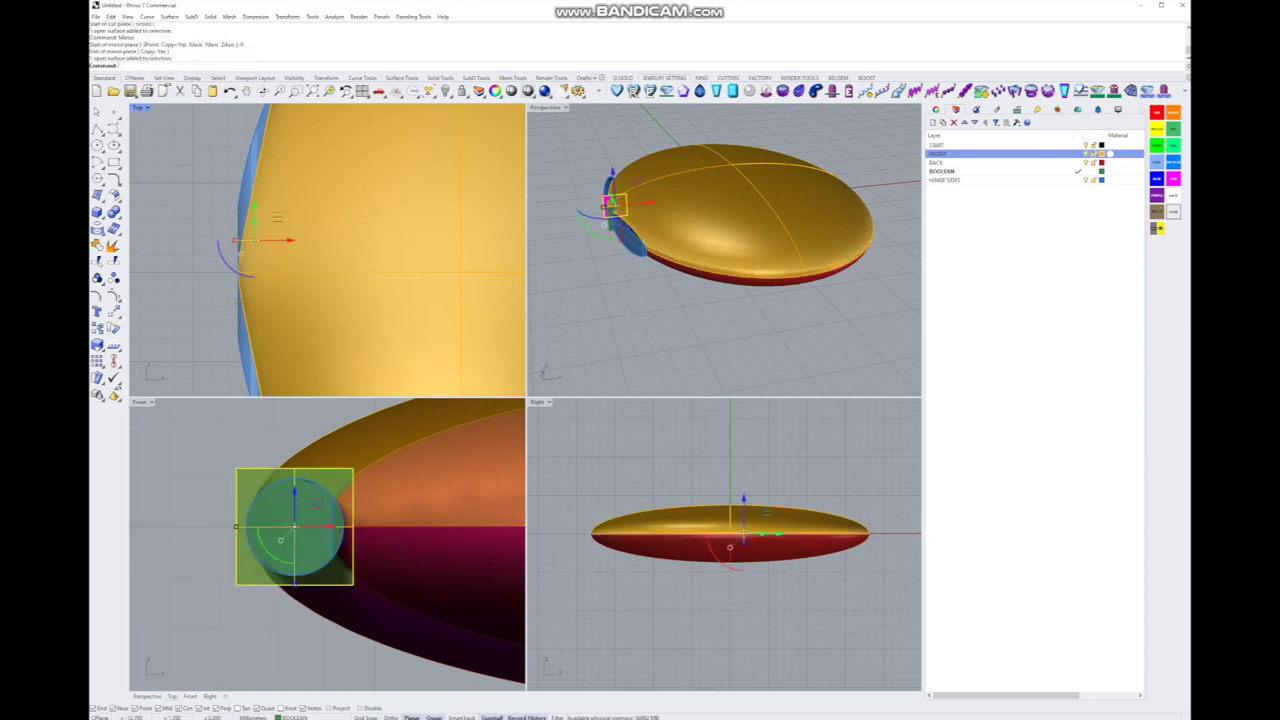
drag(276, 546, 280, 540)
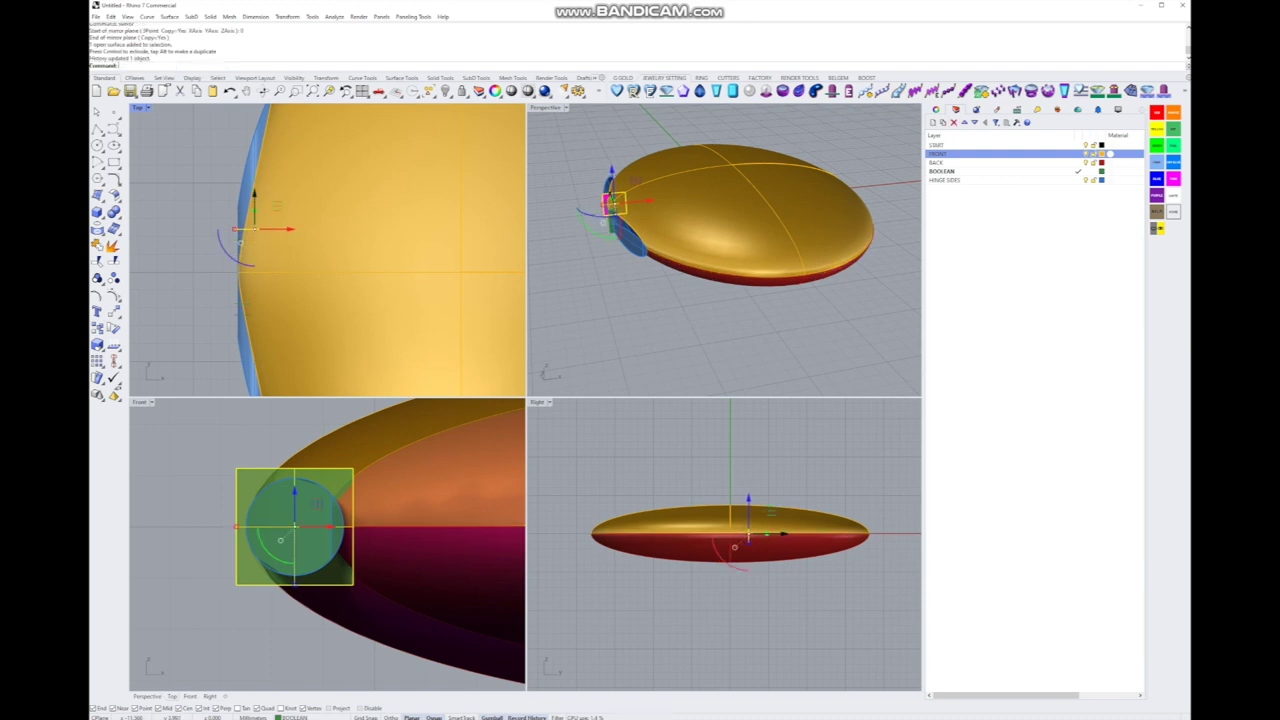
click(280, 540)
key(Escape)
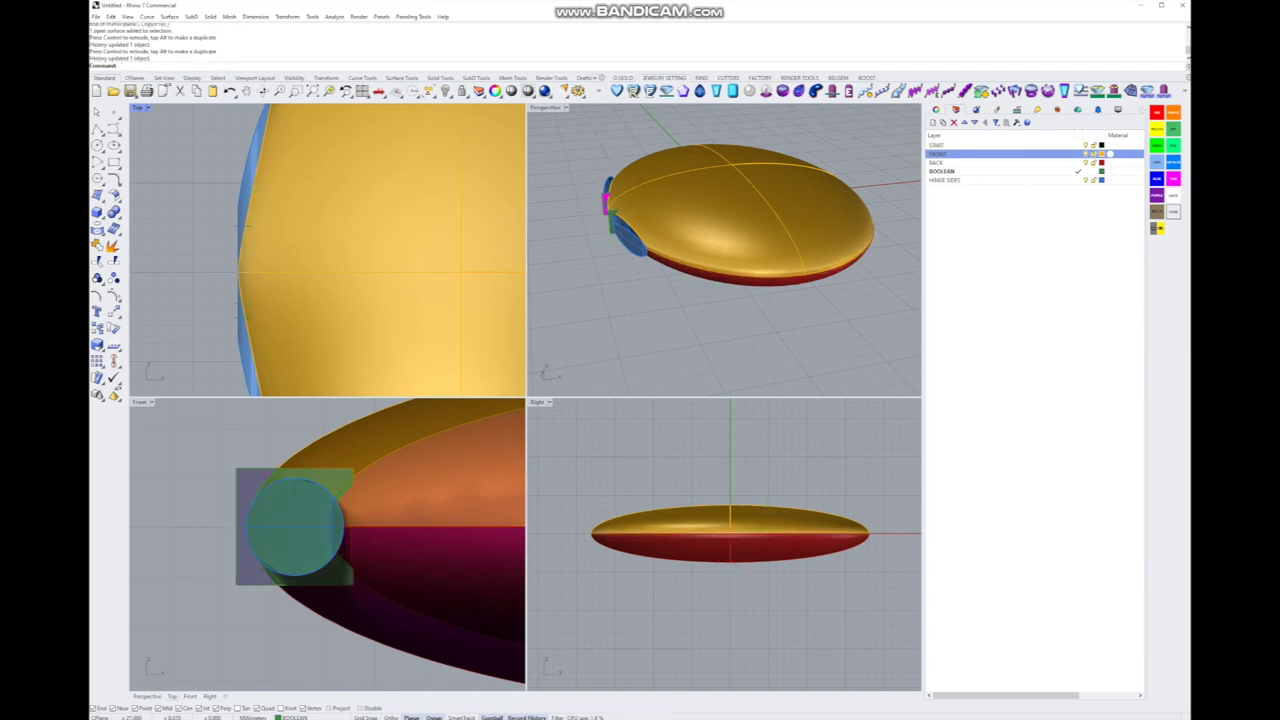
Step: Hide the FRONT and BACK layers and view the hinge with its two cut planes in a maximized Top view
click(940, 162)
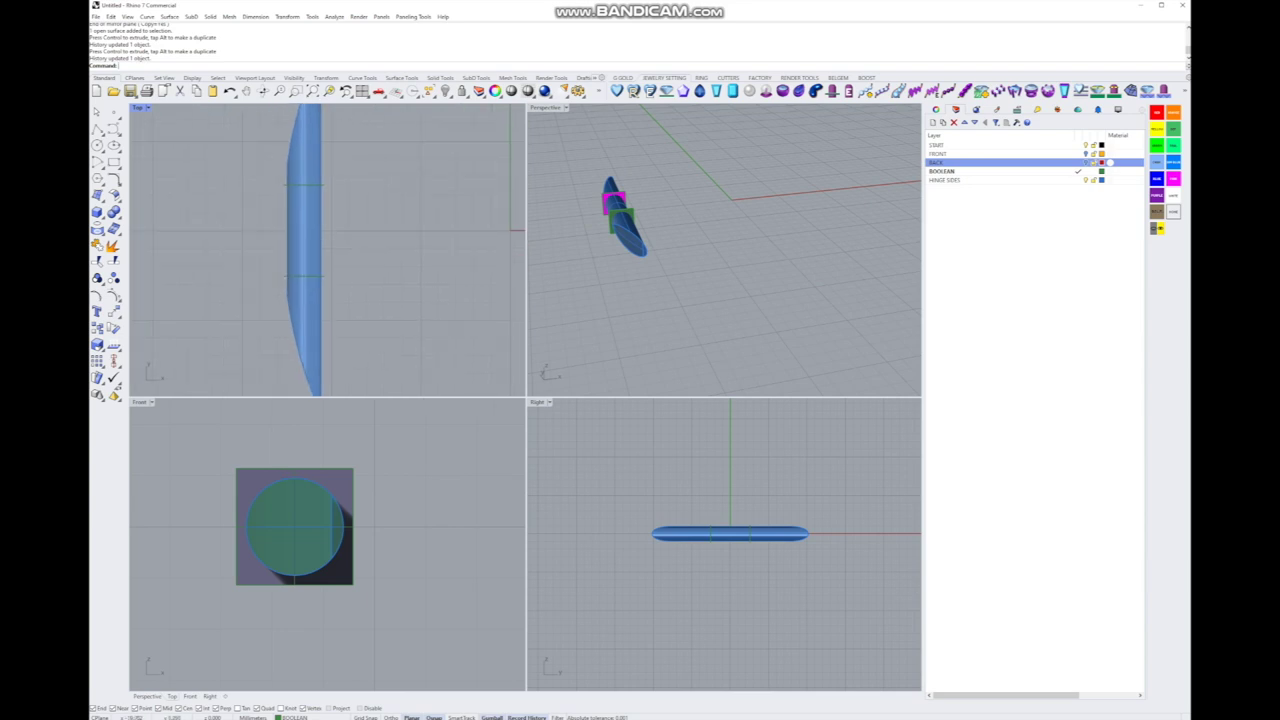
key(ctrl+m)
scroll(512, 380, down, 3)
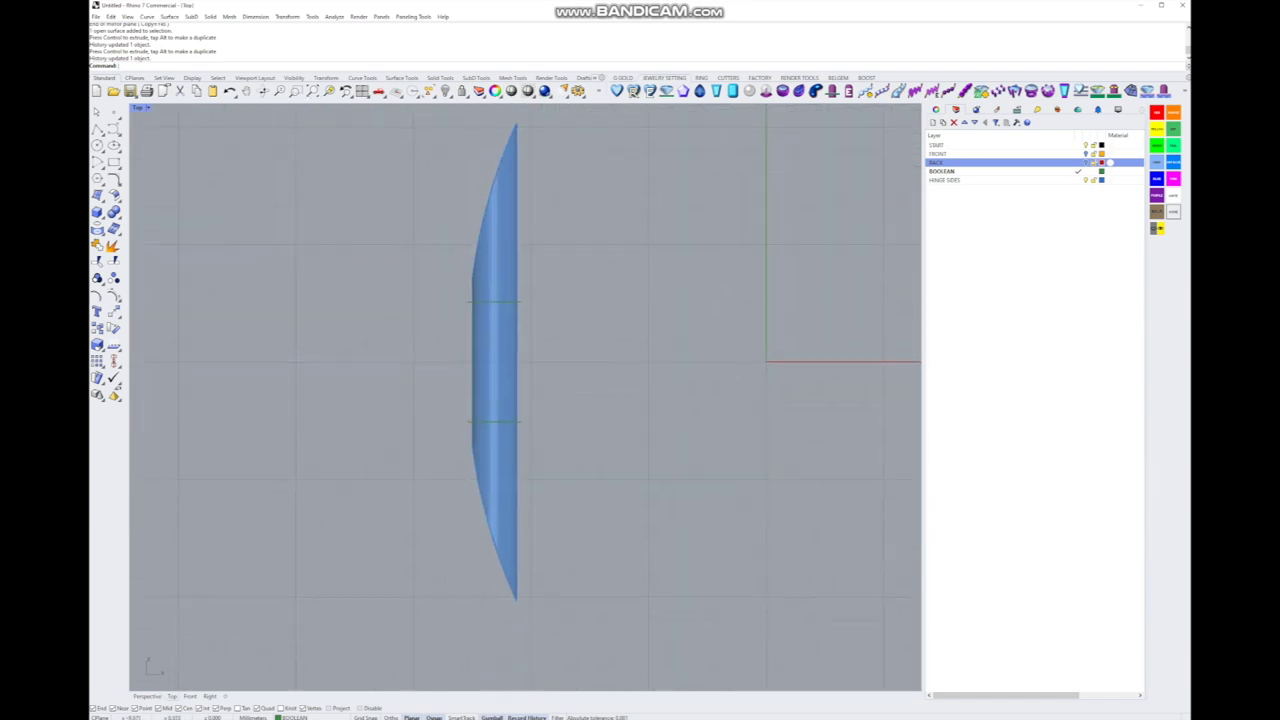
Step: Fine-tune the original cut plane's position along the hinge, moving it slightly outward and then slightly back inward
click(495, 380)
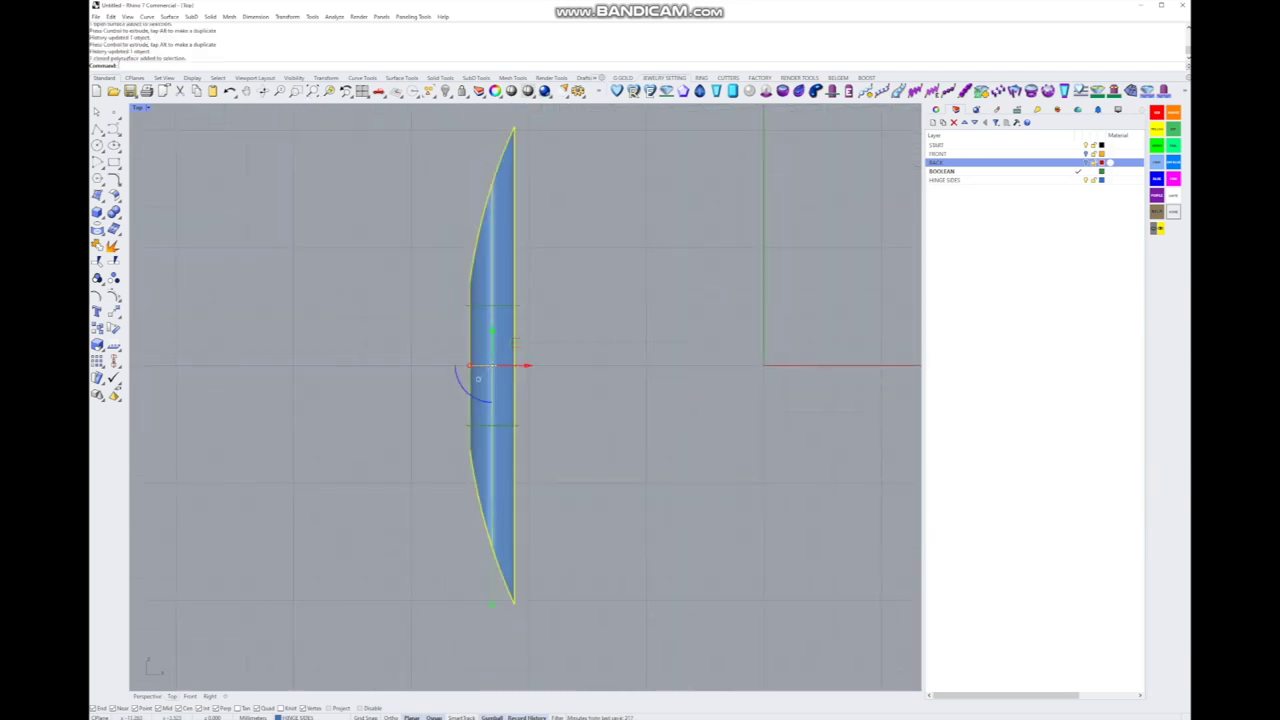
click(492, 300)
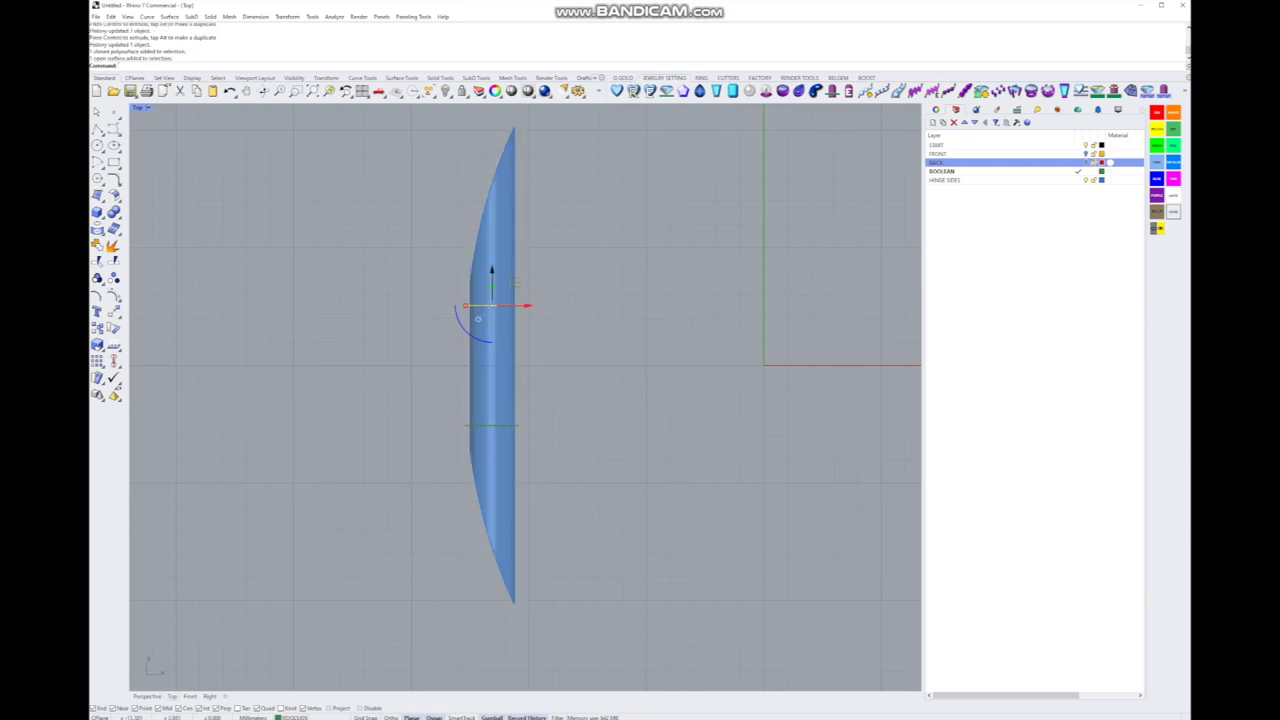
drag(492, 303, 492, 298)
key(Escape)
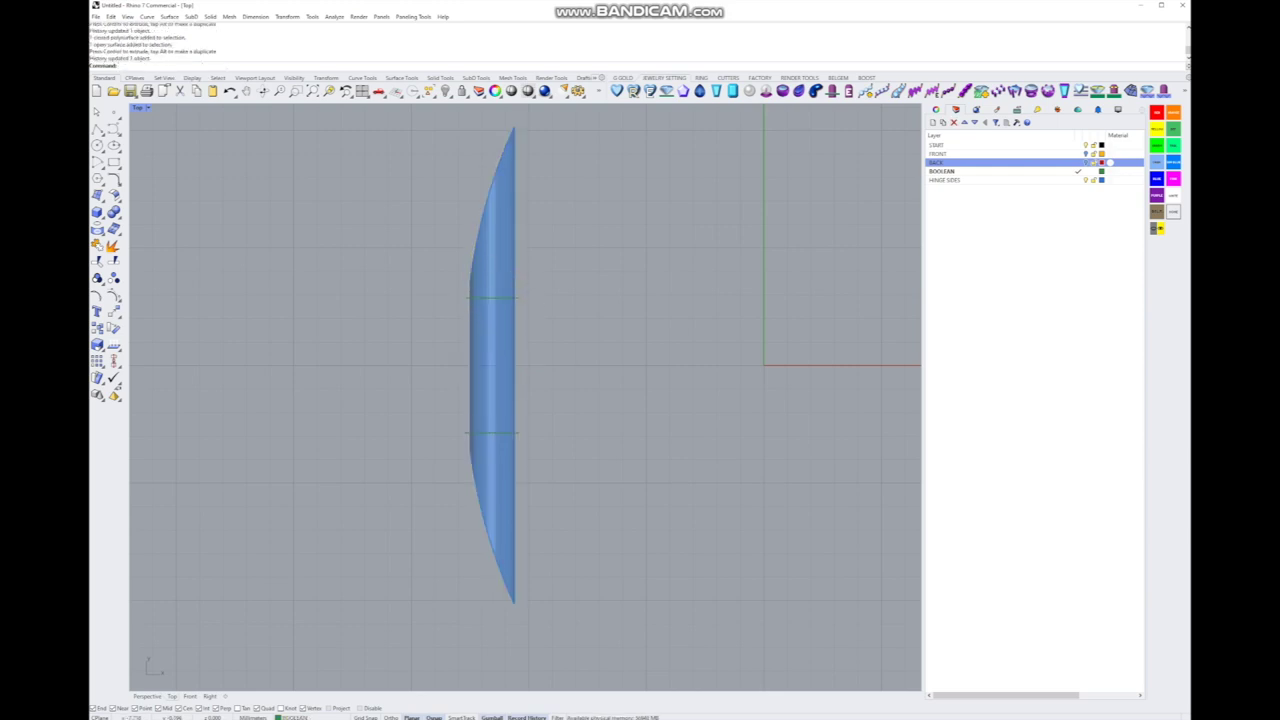
click(492, 298)
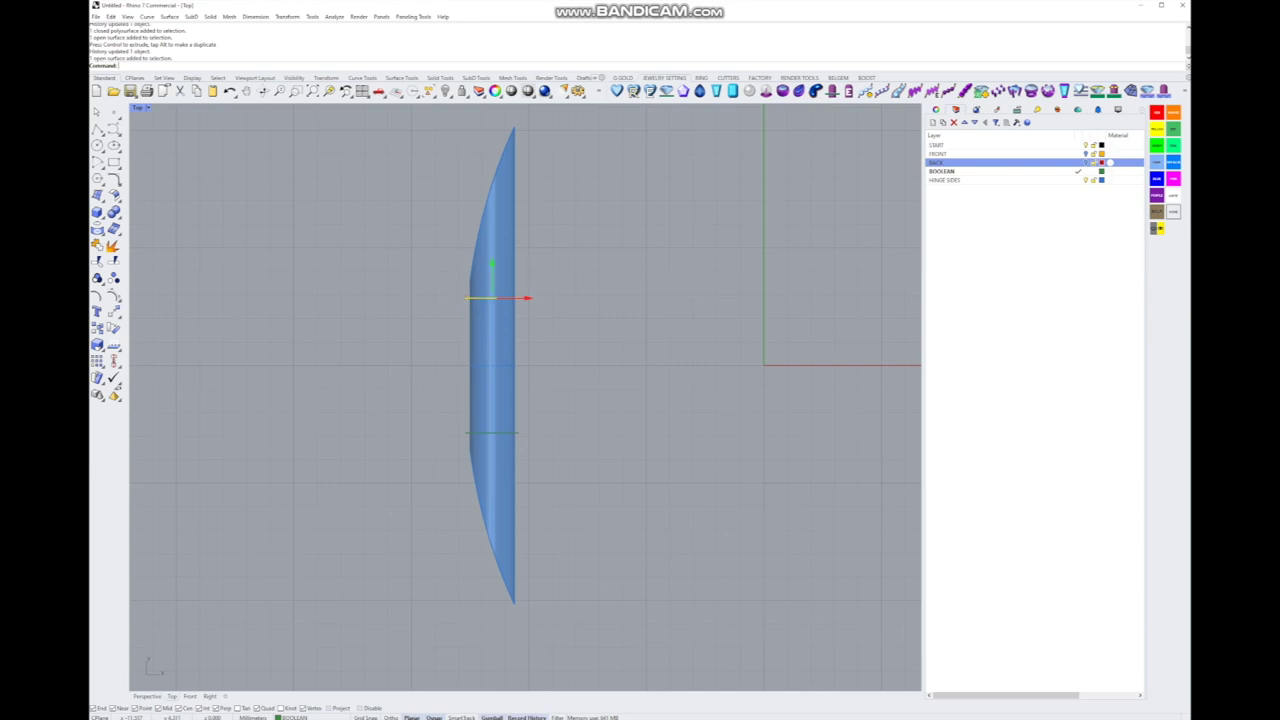
drag(480, 299, 480, 302)
drag(491, 268, 478, 316)
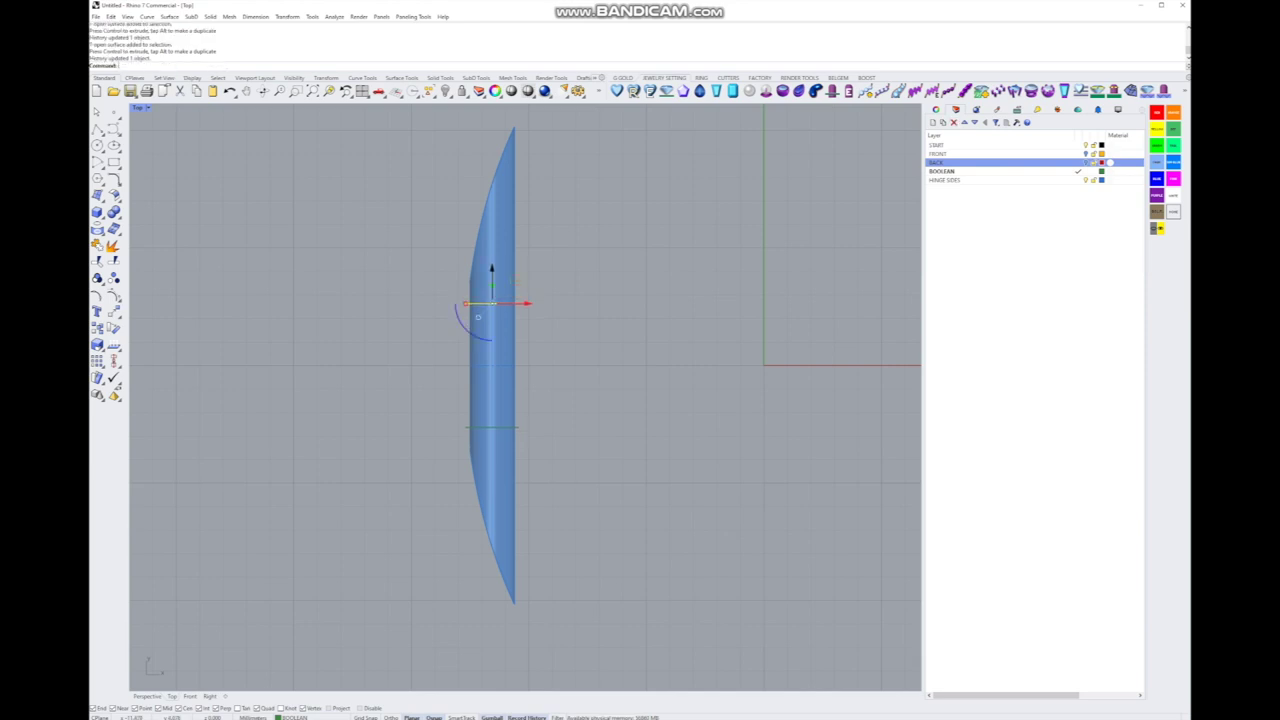
key(Escape)
Step: Return to four viewports and move the original cut plane a little closer to the hinge's middle in Perspective
click(478, 316)
key(ctrl+m)
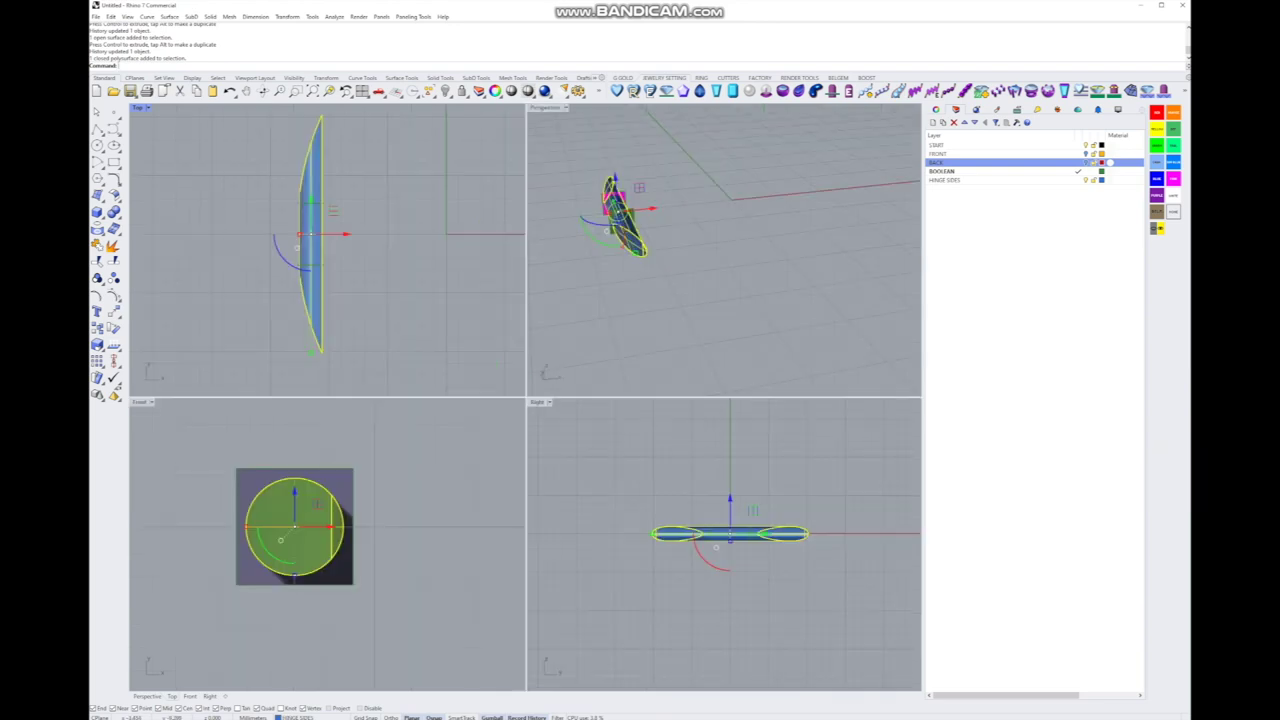
key(Escape)
scroll(720, 230, up, 5)
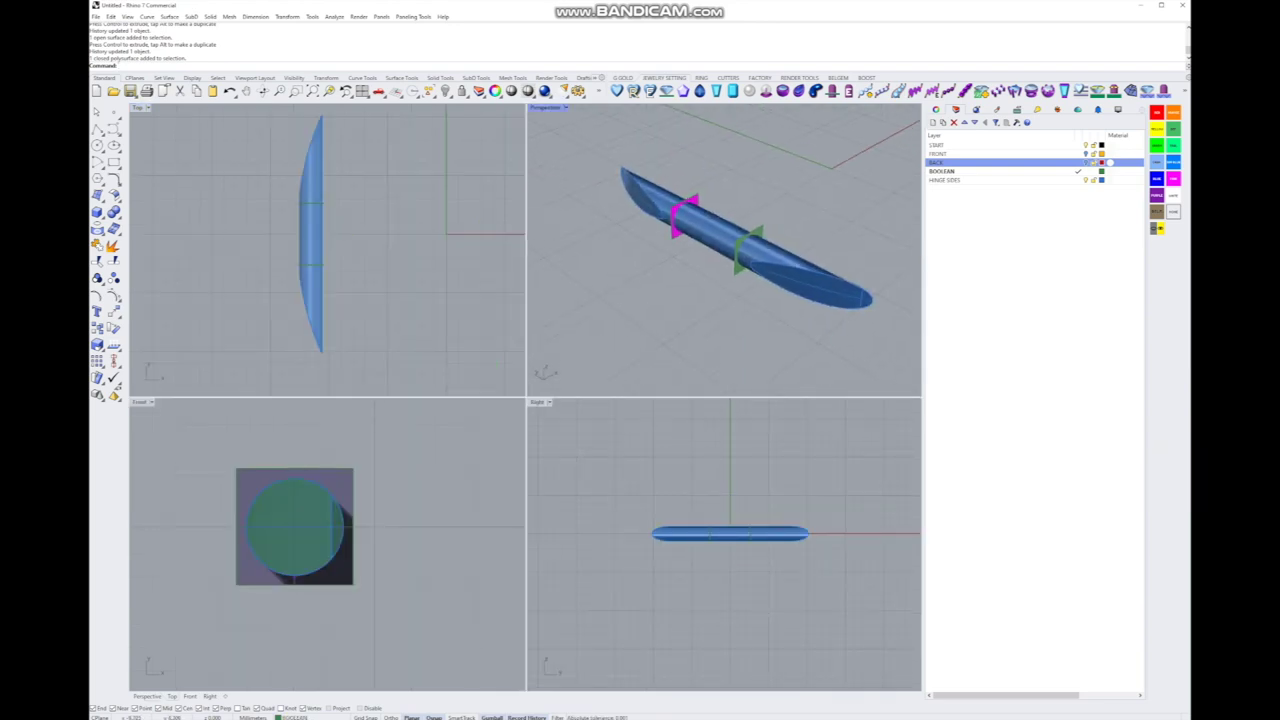
click(688, 215)
click(688, 215)
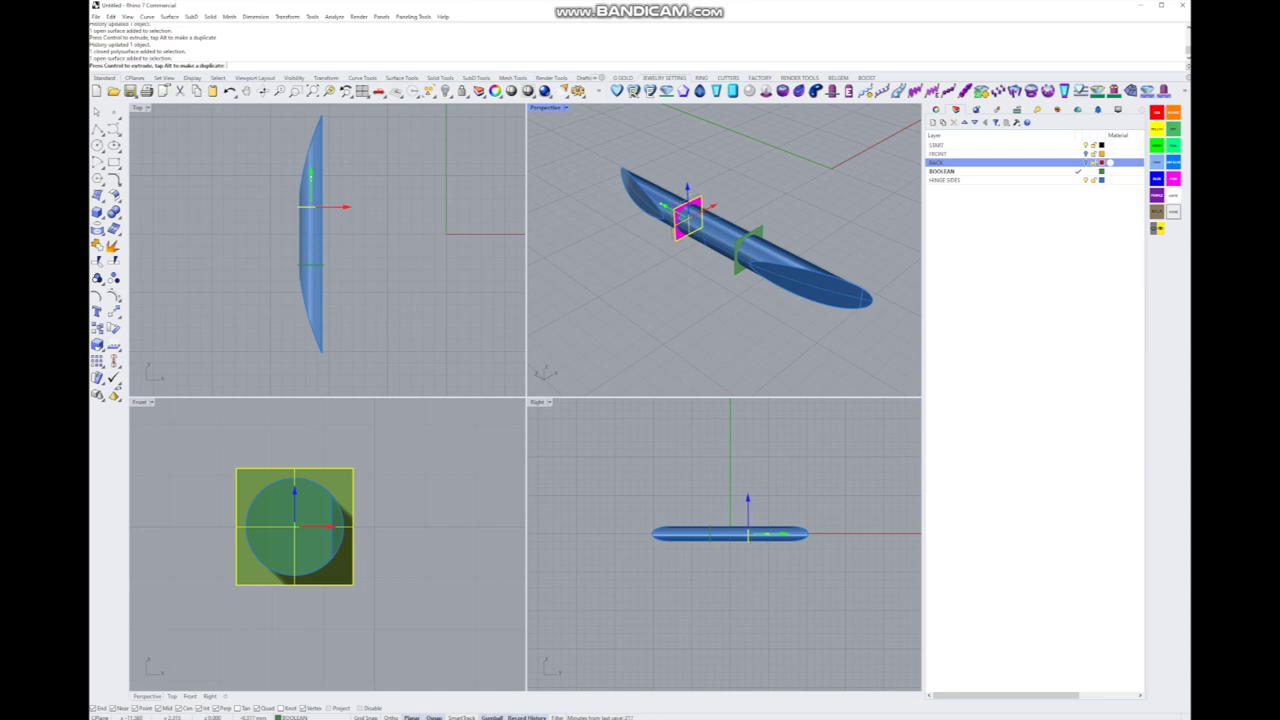
key(Escape)
Step: Boolean-split the hinge cylinder with the two cut planes and delete both planes
scroll(705, 255, up, 2)
click(718, 224)
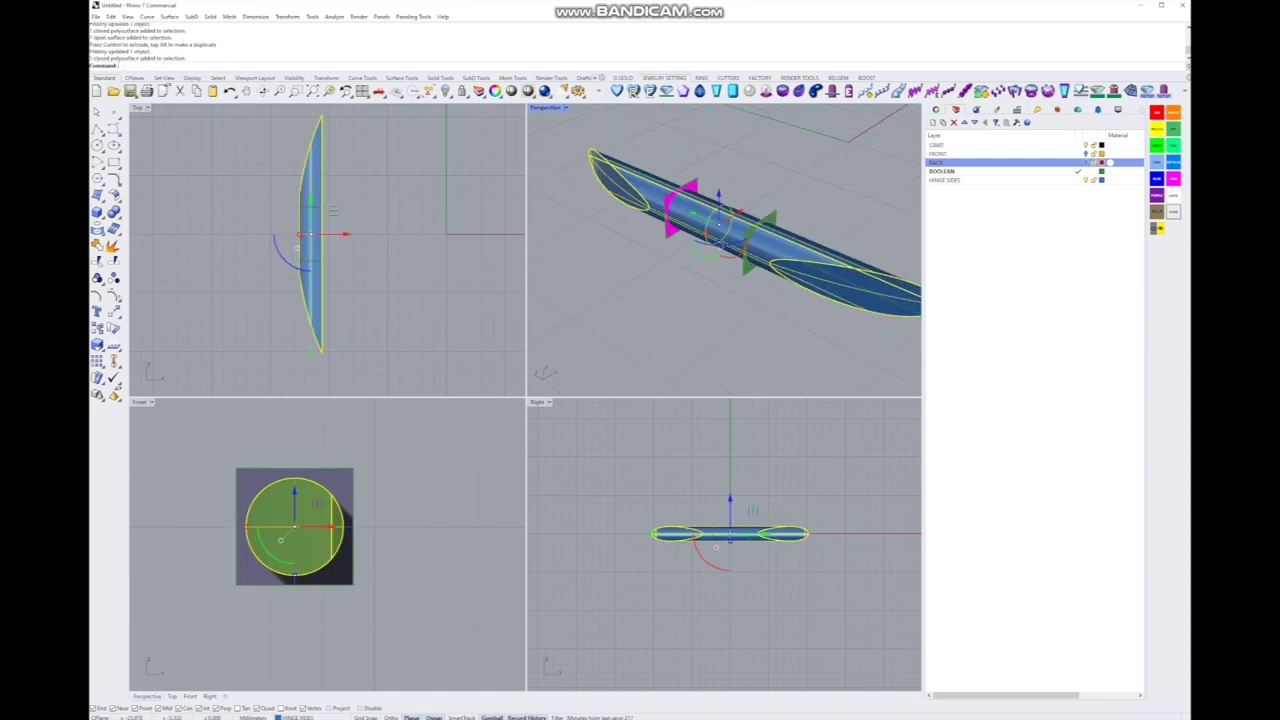
click(113, 212)
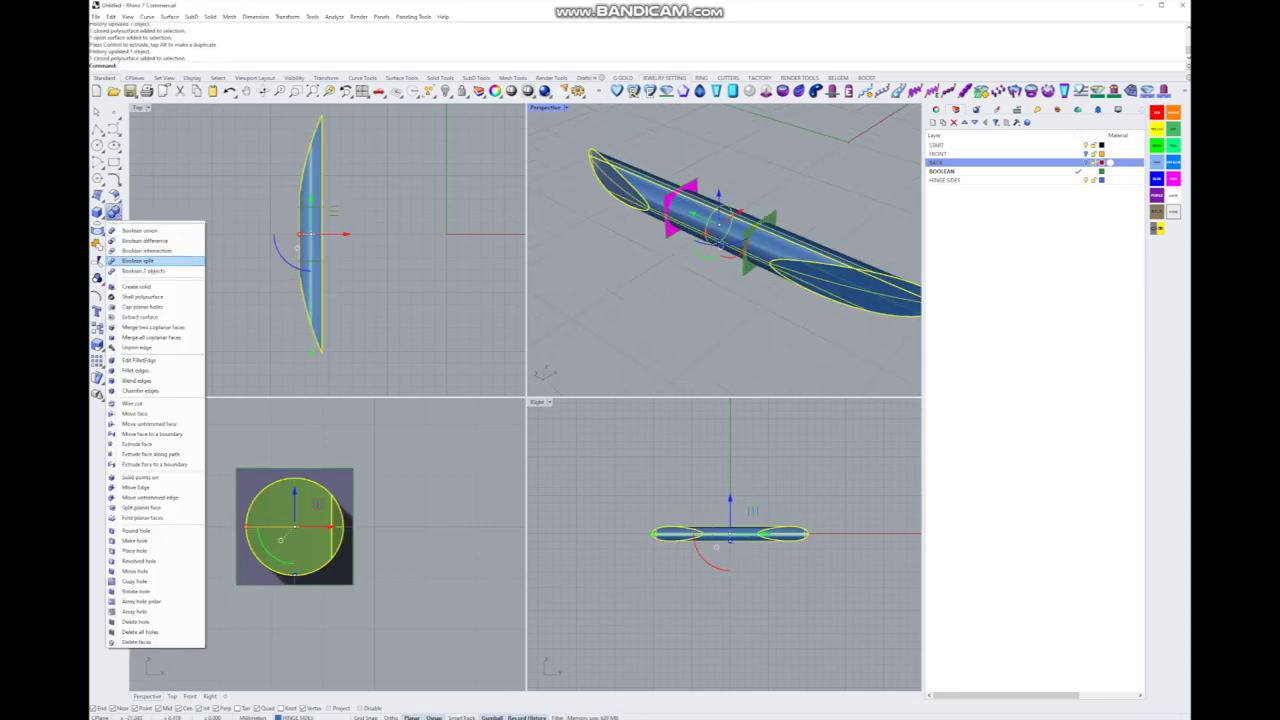
click(138, 260)
click(320, 500)
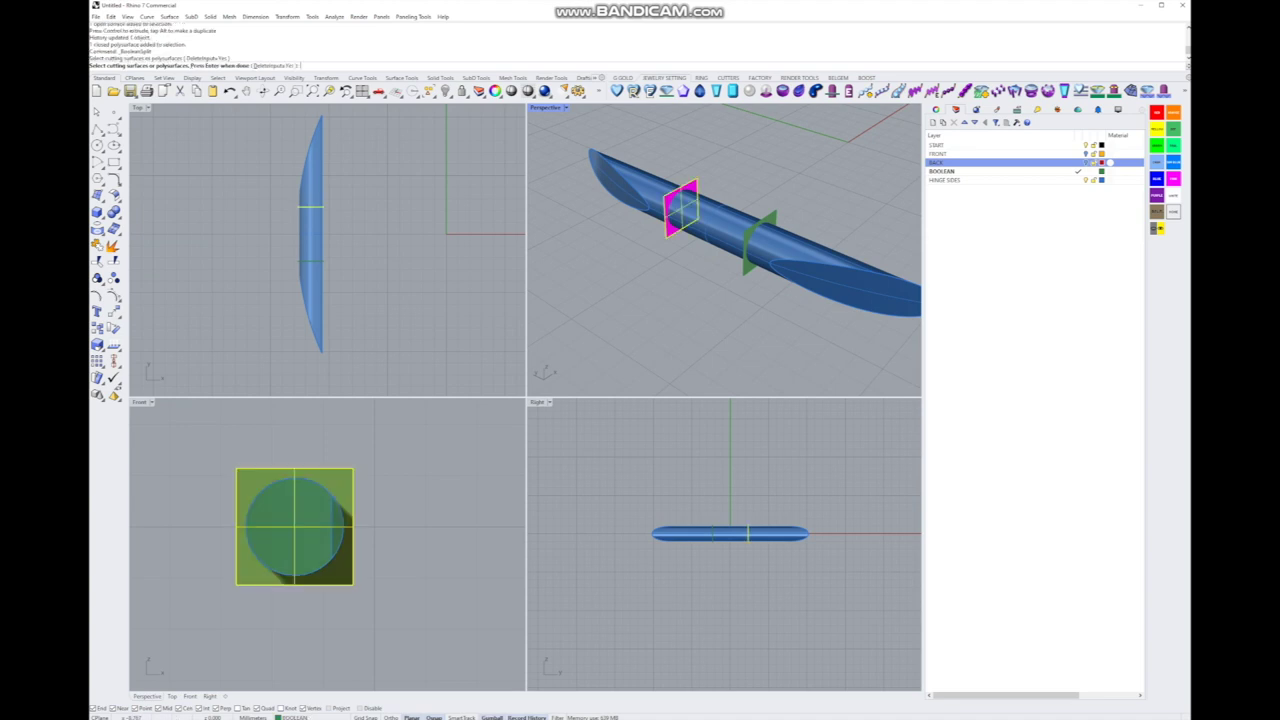
key(Return)
key(Delete)
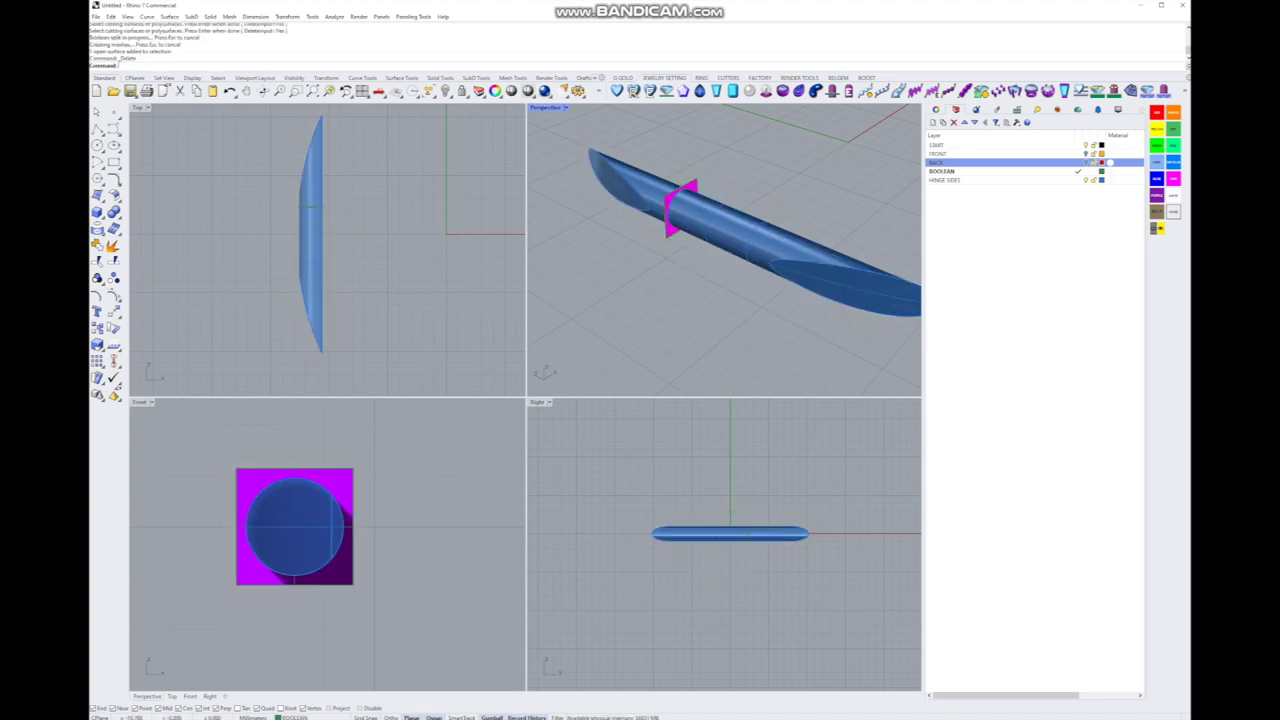
key(Delete)
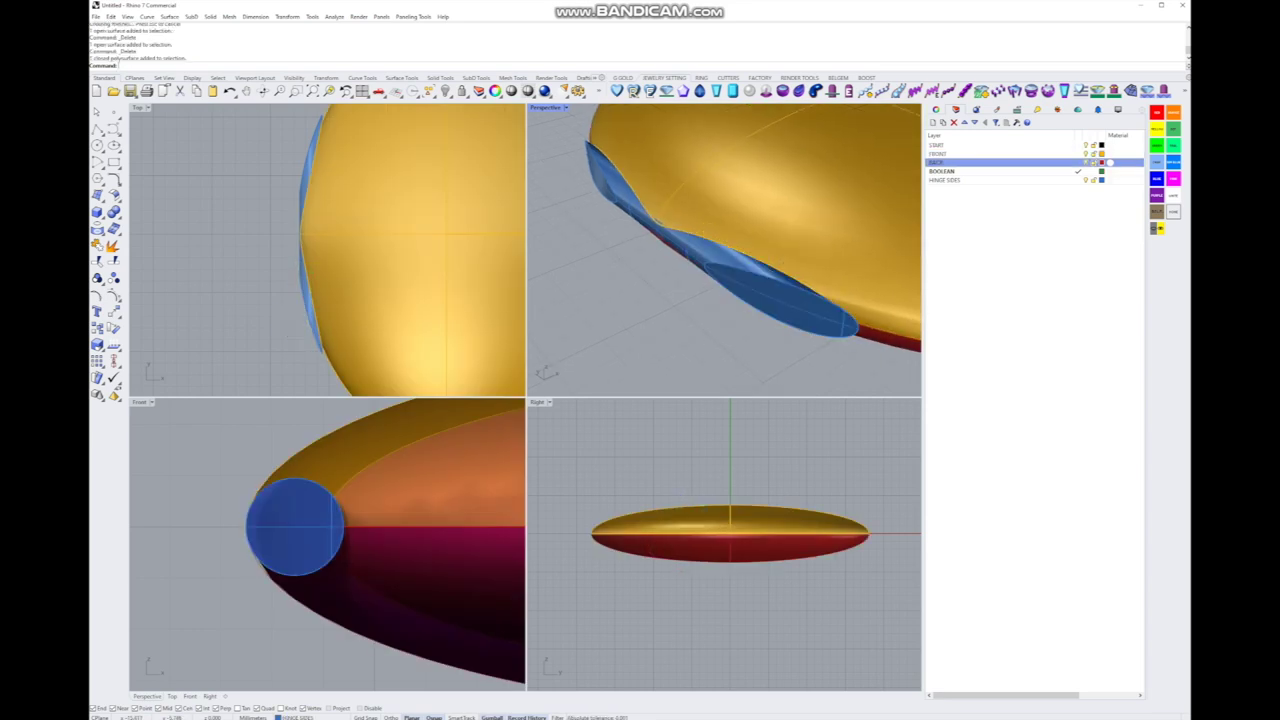
Step: Move the hinge's middle knuckle to the FRONT layer
click(680, 235)
right_drag(720, 250, 810, 226)
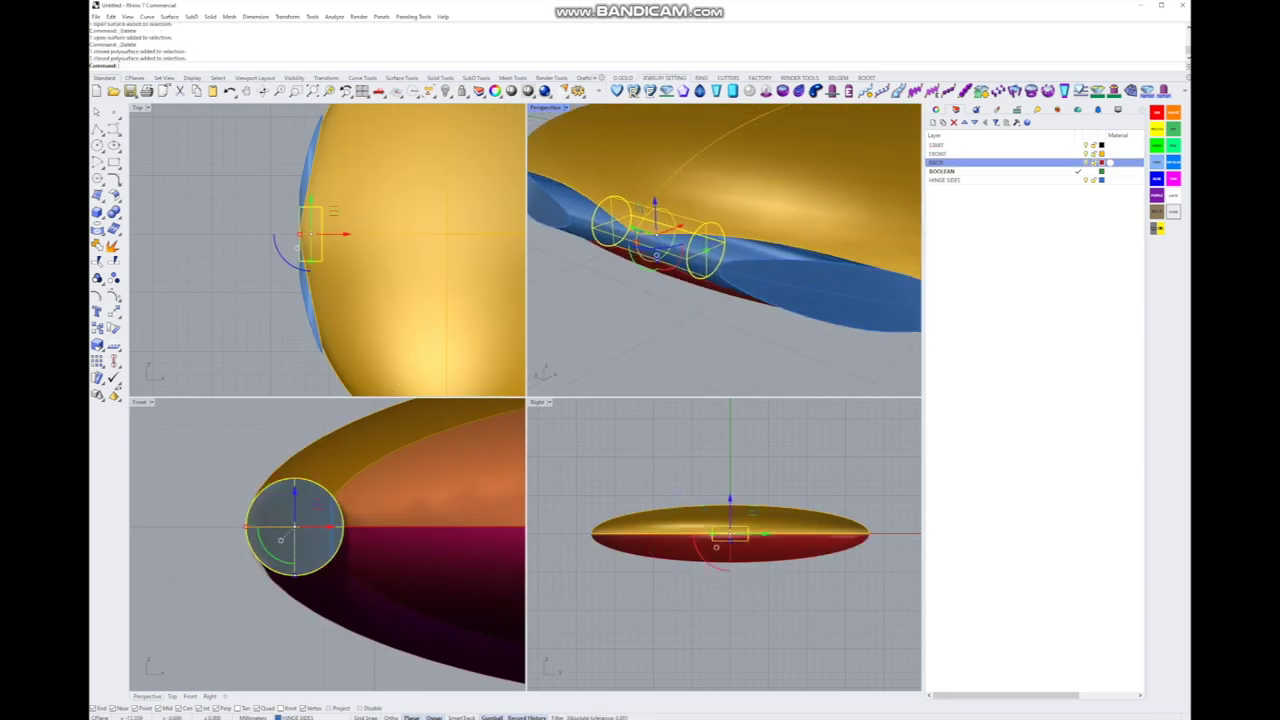
right_click(1000, 153)
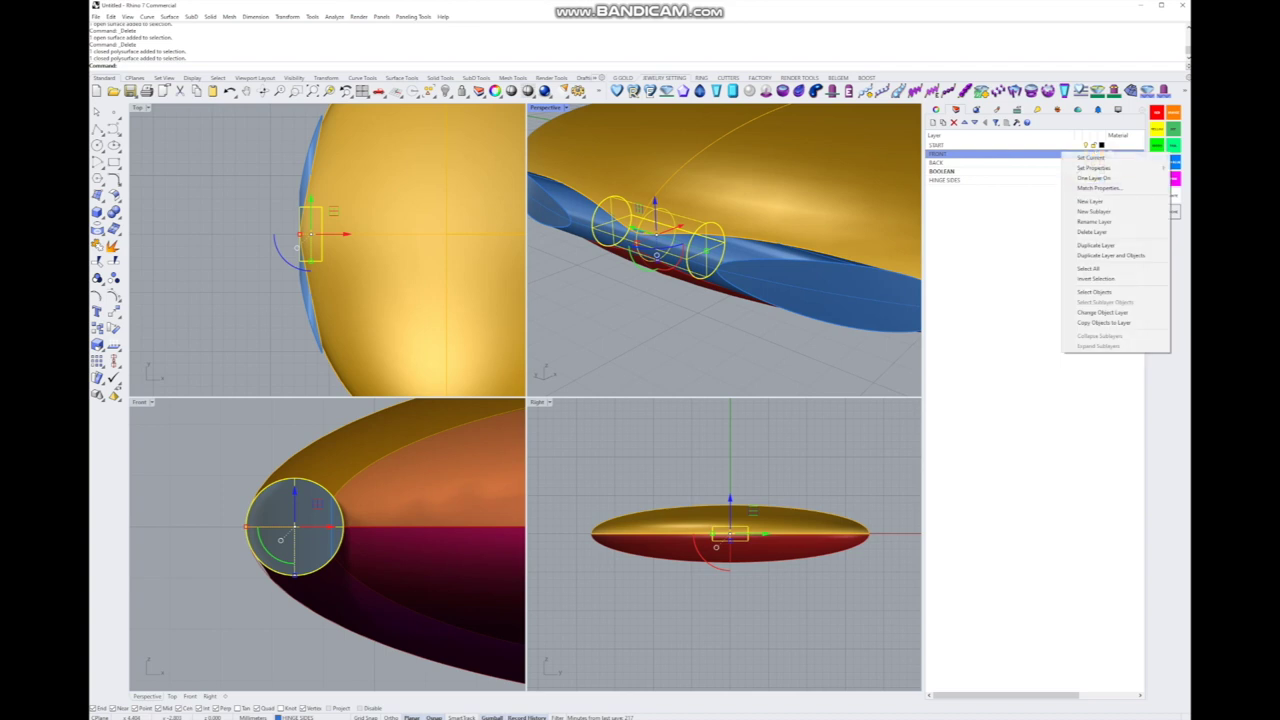
click(1110, 312)
key(Escape)
Step: Move the hinge's two outer knuckles to the BACK layer
click(795, 298)
right_drag(720, 250, 760, 230)
shift+click(630, 235)
right_click(1062, 162)
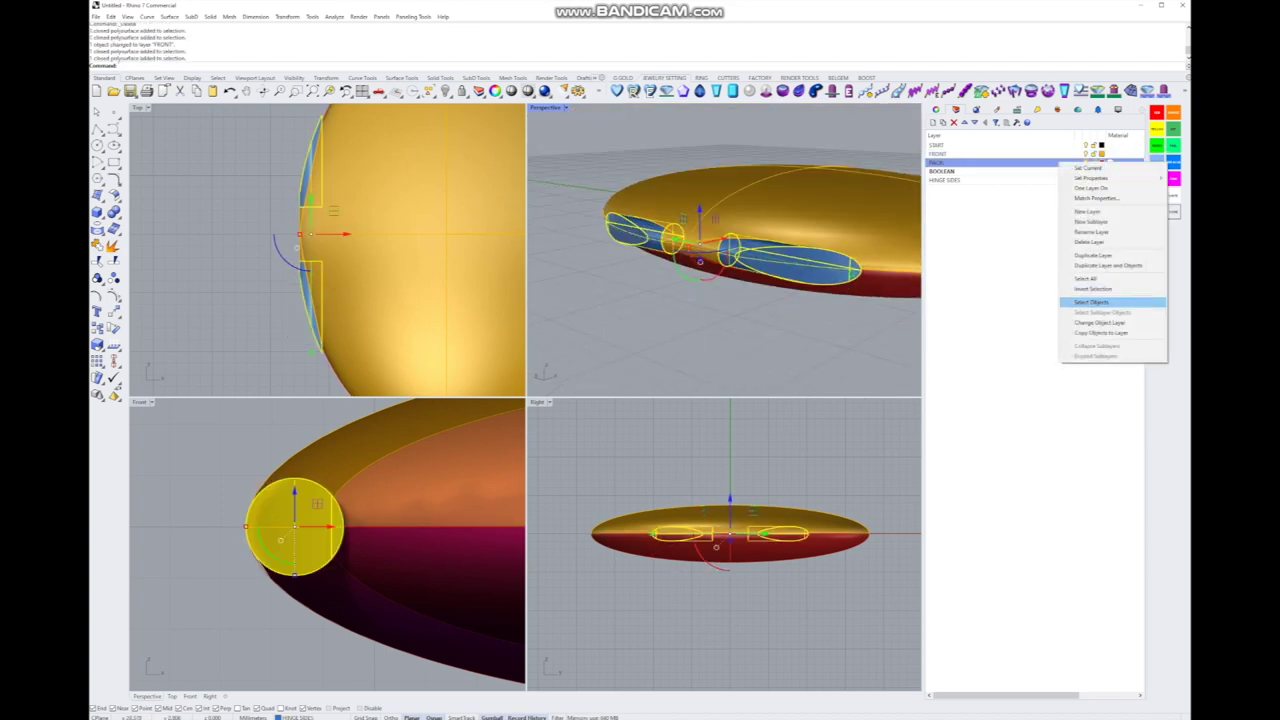
click(1100, 322)
key(Escape)
right_drag(720, 250, 848, 187)
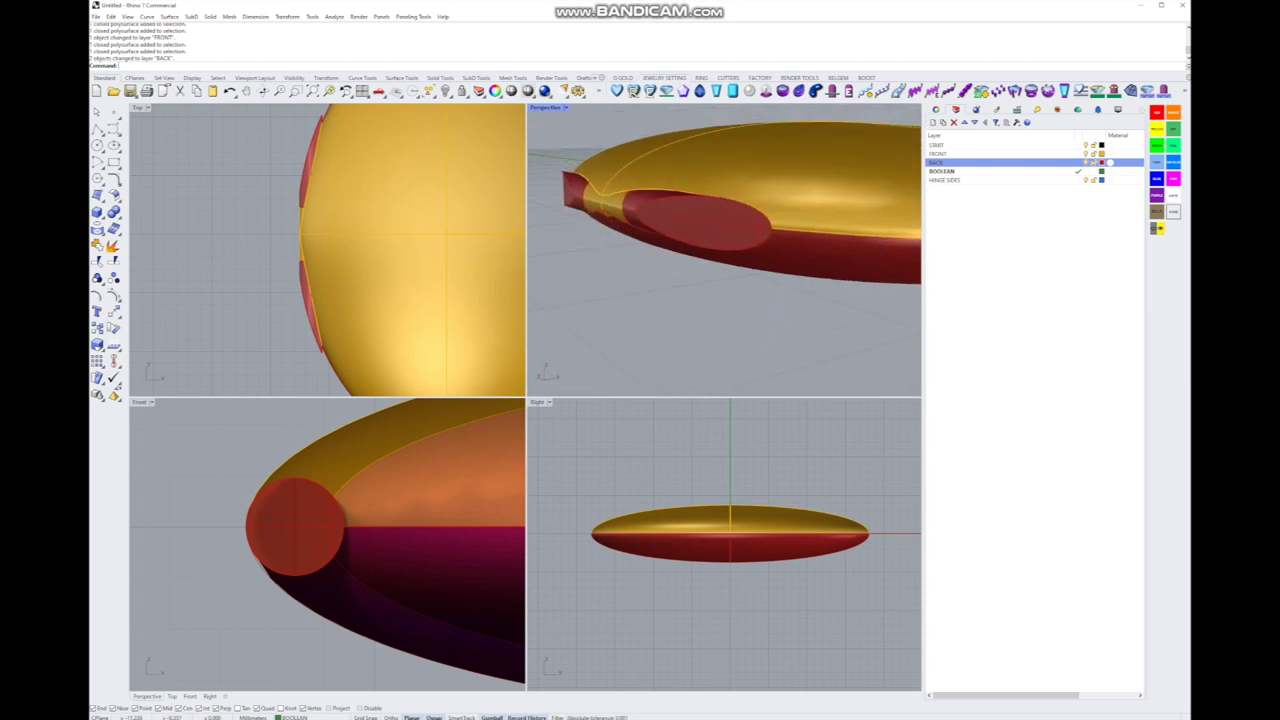
Step: Boolean-union the outer knuckles with the locket's back half and the middle knuckle with its front half
scroll(367, 538, down, 1)
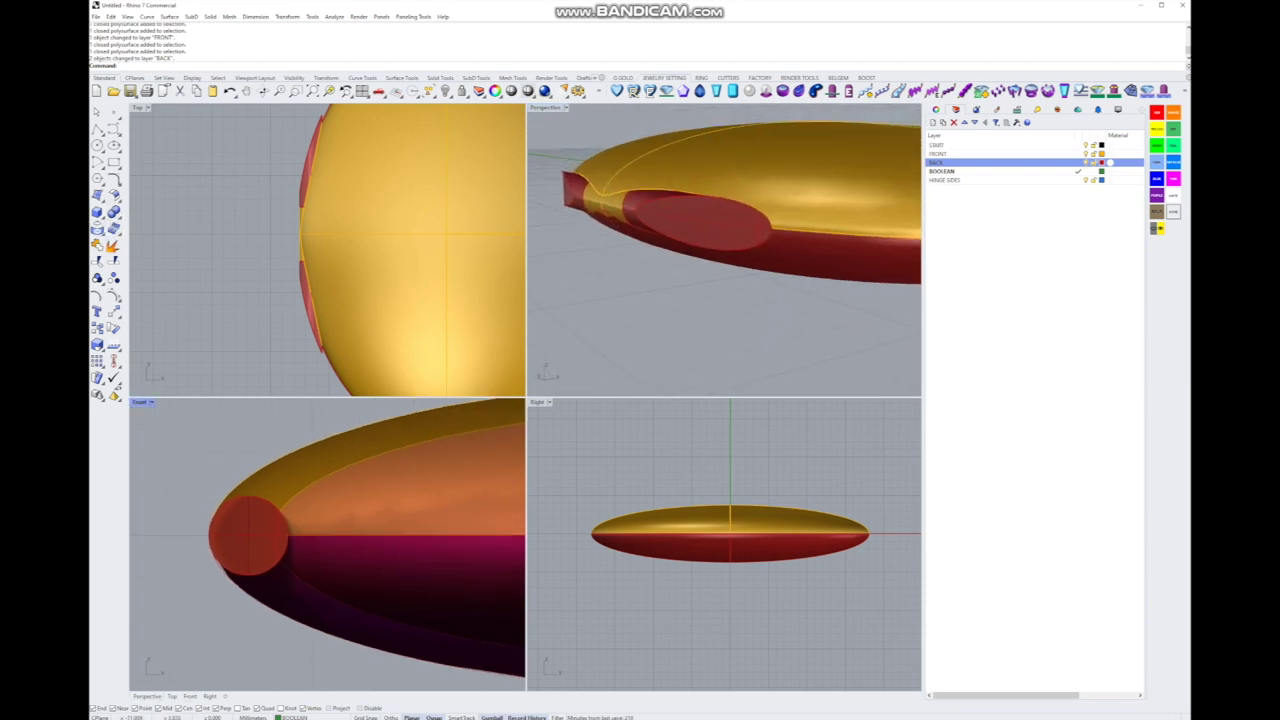
right_drag(848, 187, 848, 212)
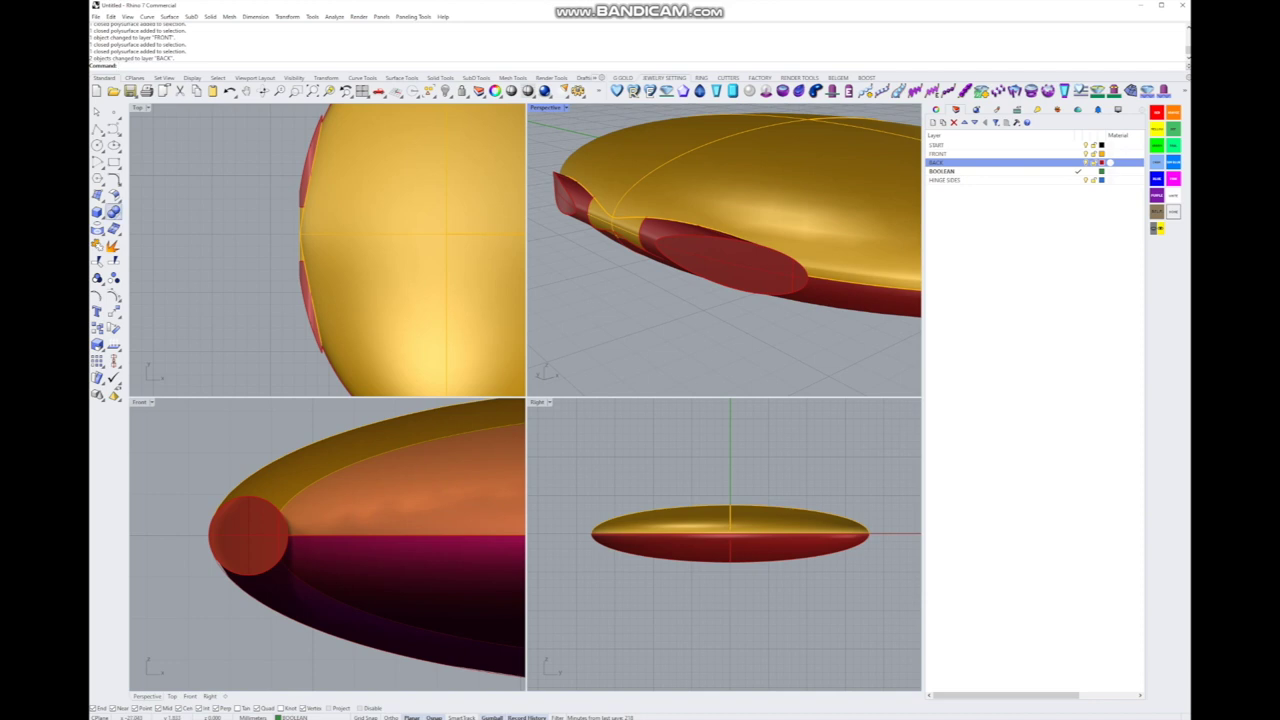
right_drag(720, 250, 726, 258)
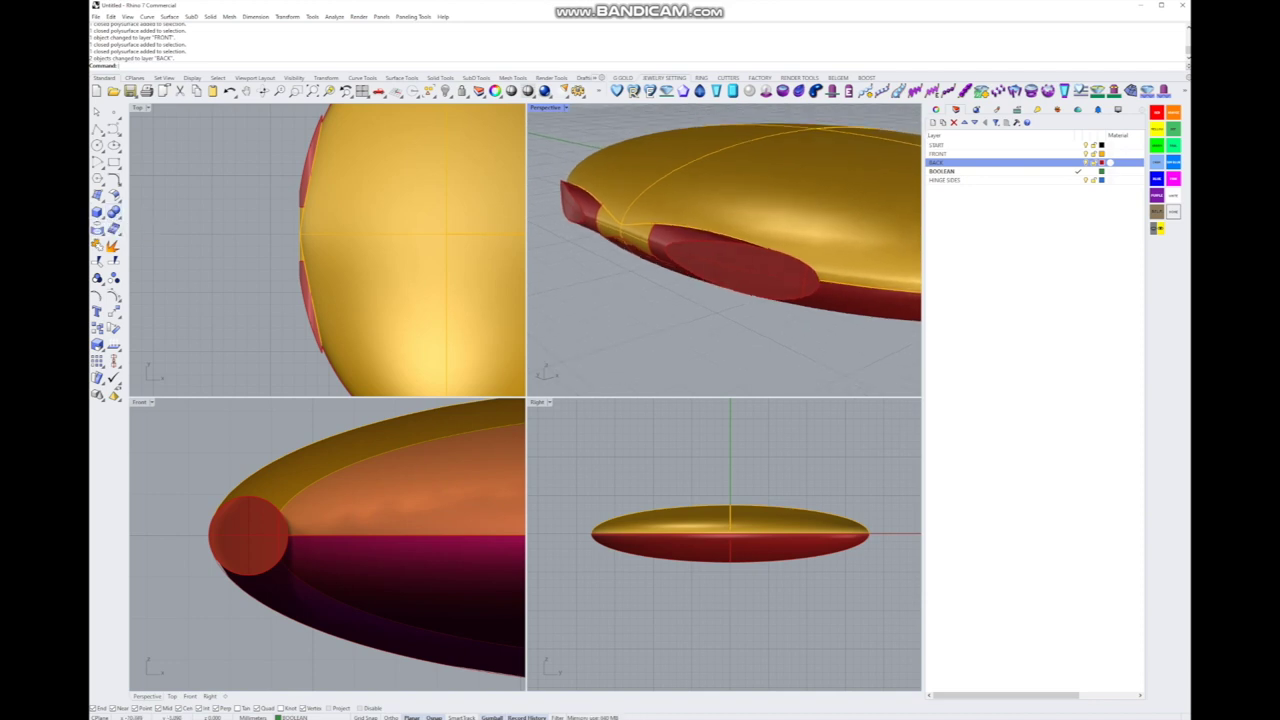
click(248, 535)
shift+click(400, 610)
shift+click(612, 207)
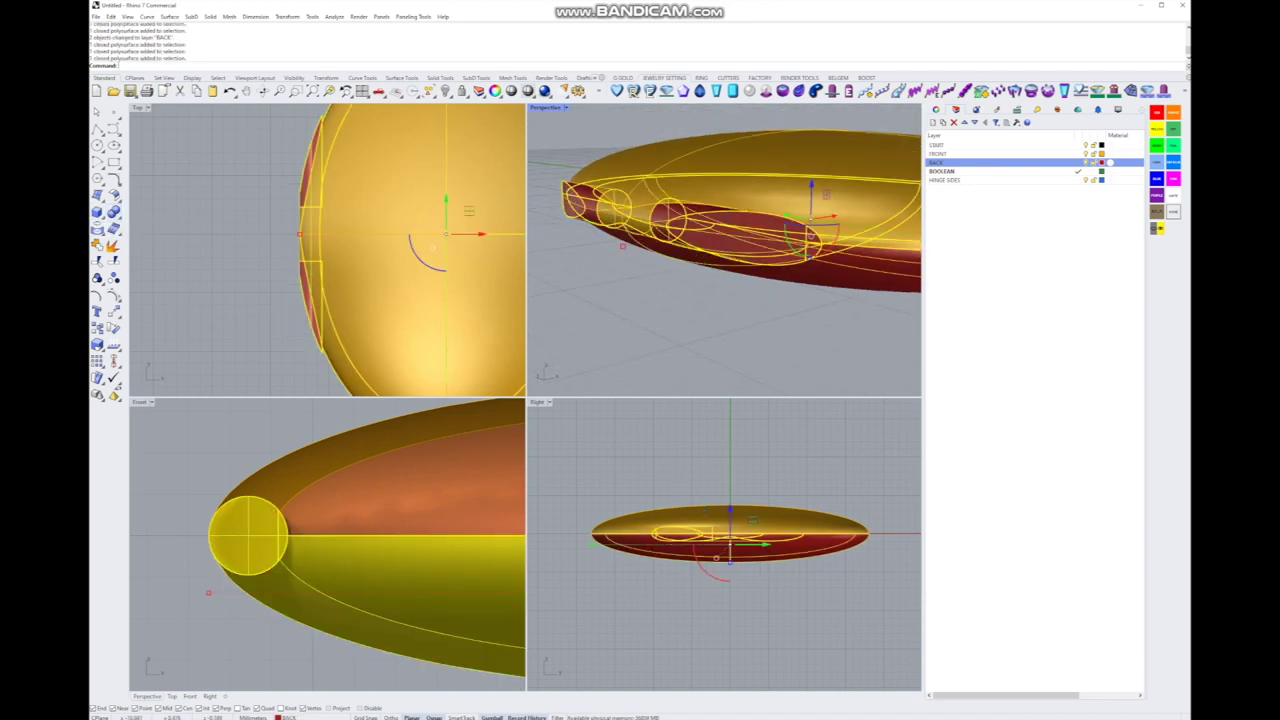
click(113, 212)
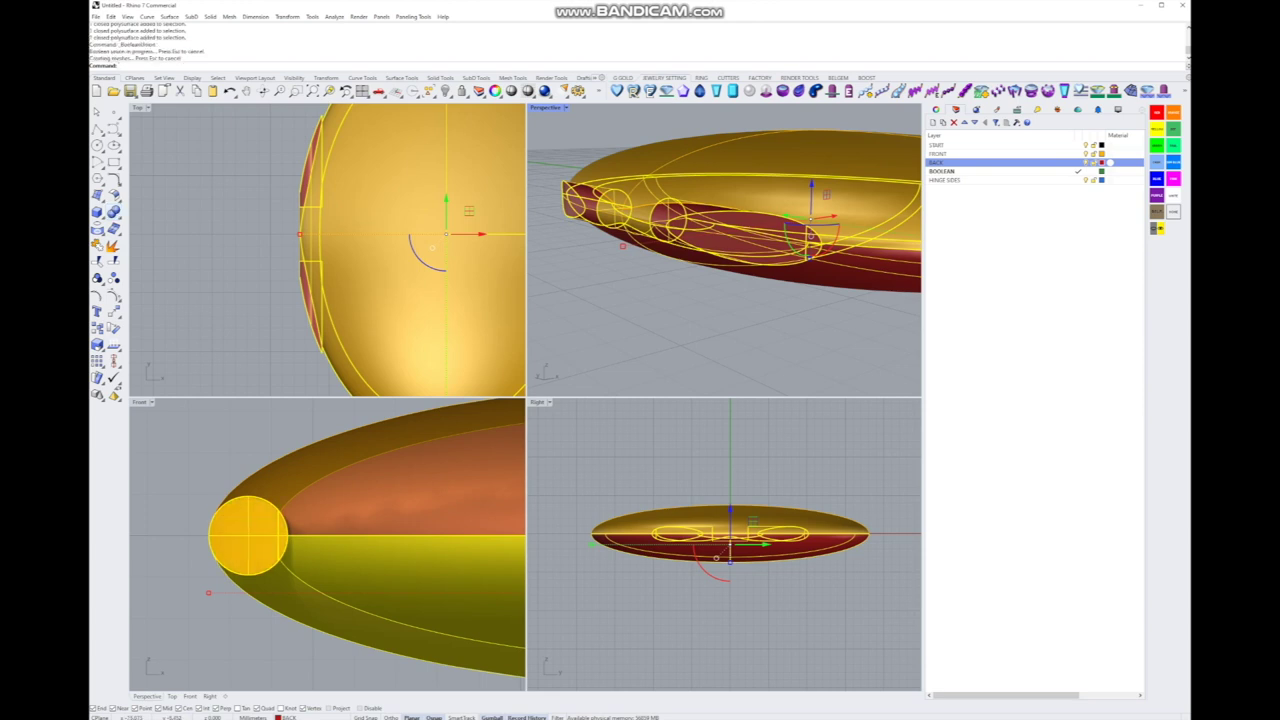
shift+click(250, 536)
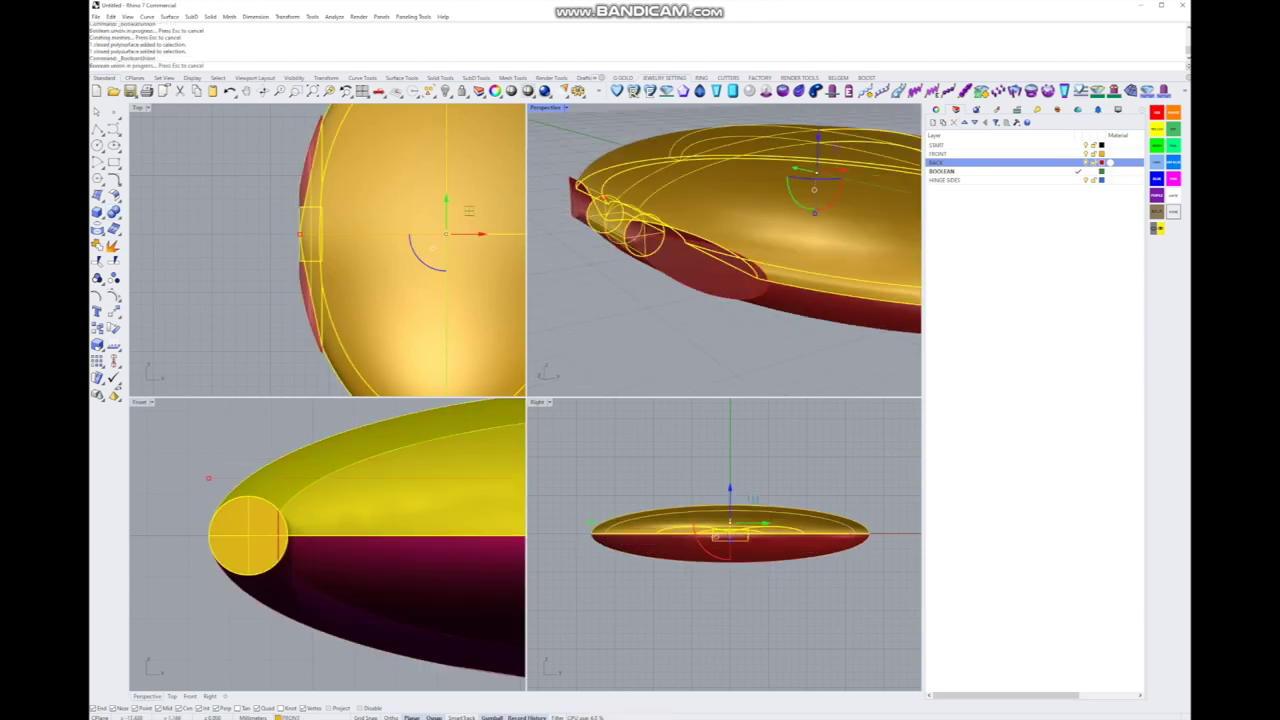
key(Return)
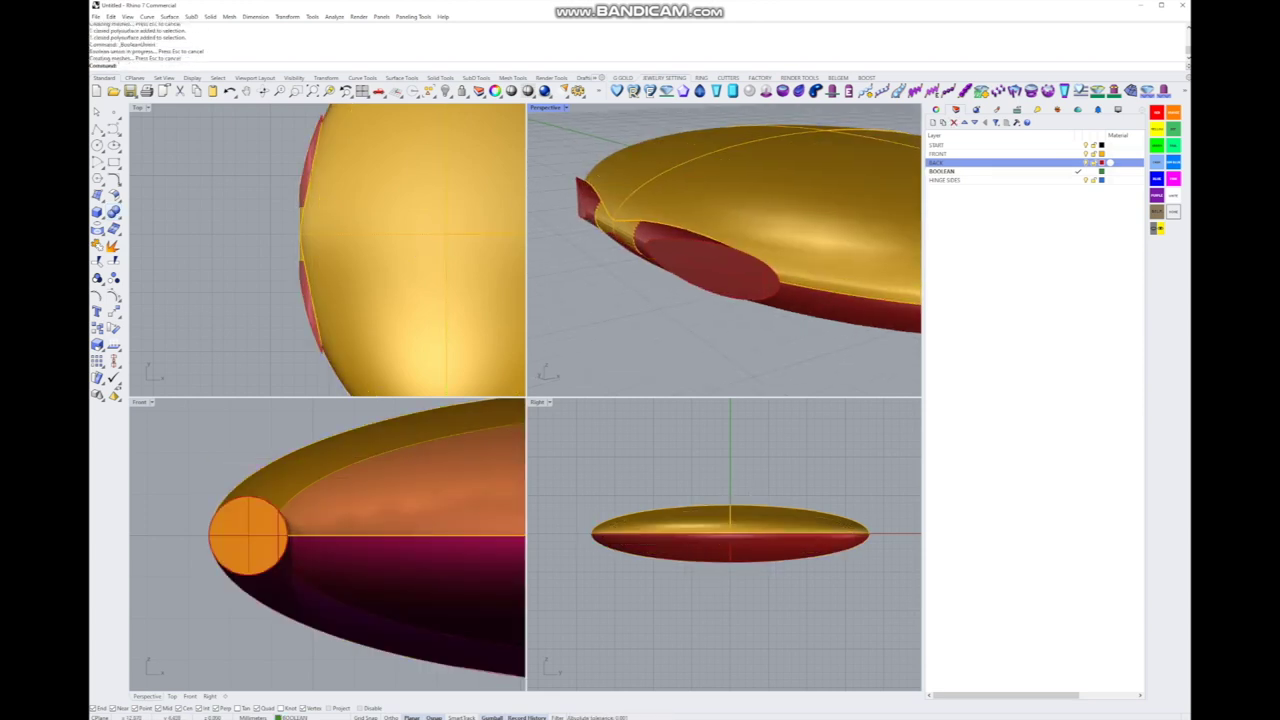
Step: Examine the front half's inside and its hinge knuckle in a maximized Perspective view with the BACK layer hidden
key(ctrl+m)
right_drag(525, 400, 640, 180)
scroll(640, 225, down, 5)
scroll(640, 180, up, 5)
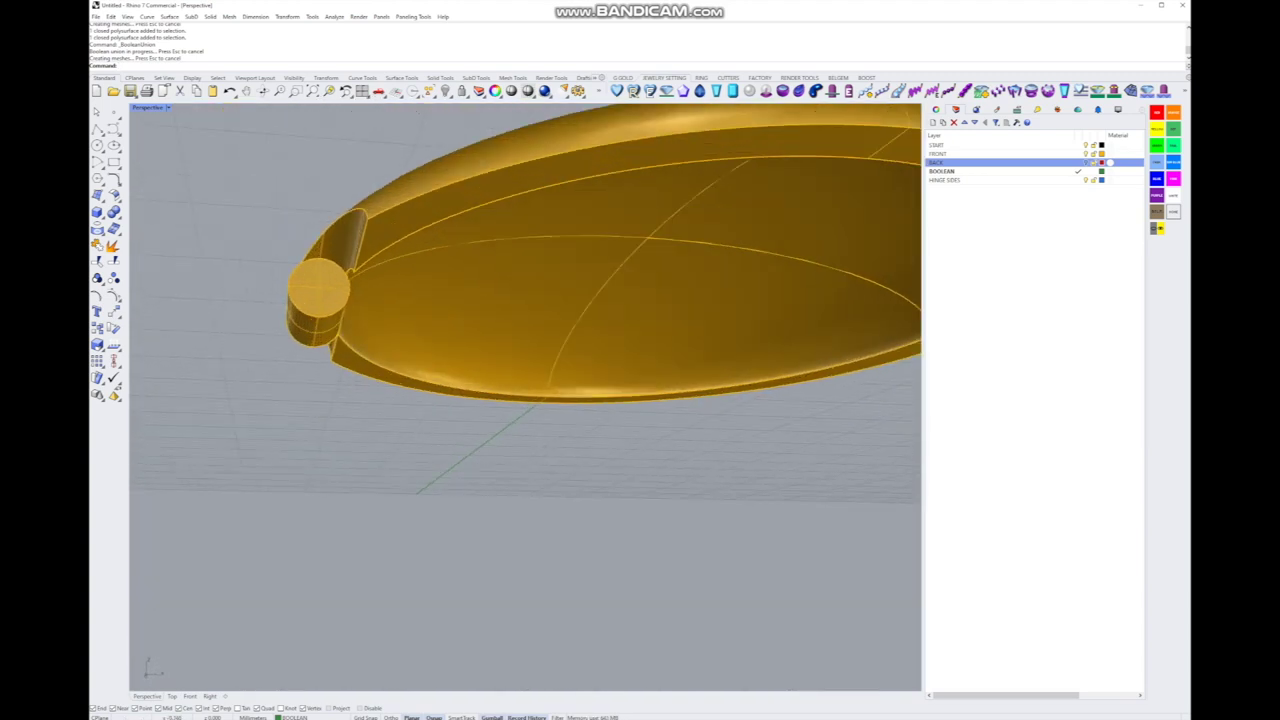
scroll(525, 400, down, 5)
right_drag(525, 400, 425, 270)
Step: Make BACK current and hide FRONT to examine the back half's knuckles, then show FRONT again and return to four viewports
click(1078, 153)
click(1086, 153)
scroll(525, 340, up, 3)
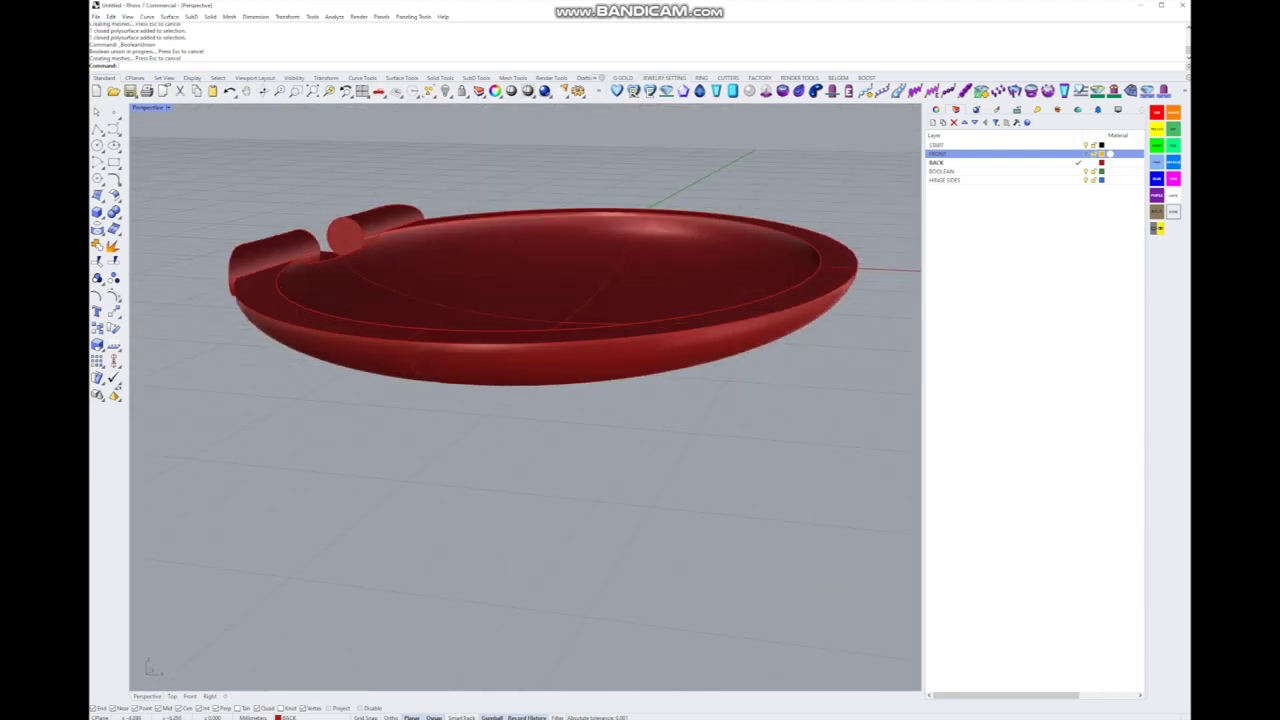
scroll(425, 270, up, 3)
scroll(525, 400, down, 3)
right_drag(525, 400, 560, 340)
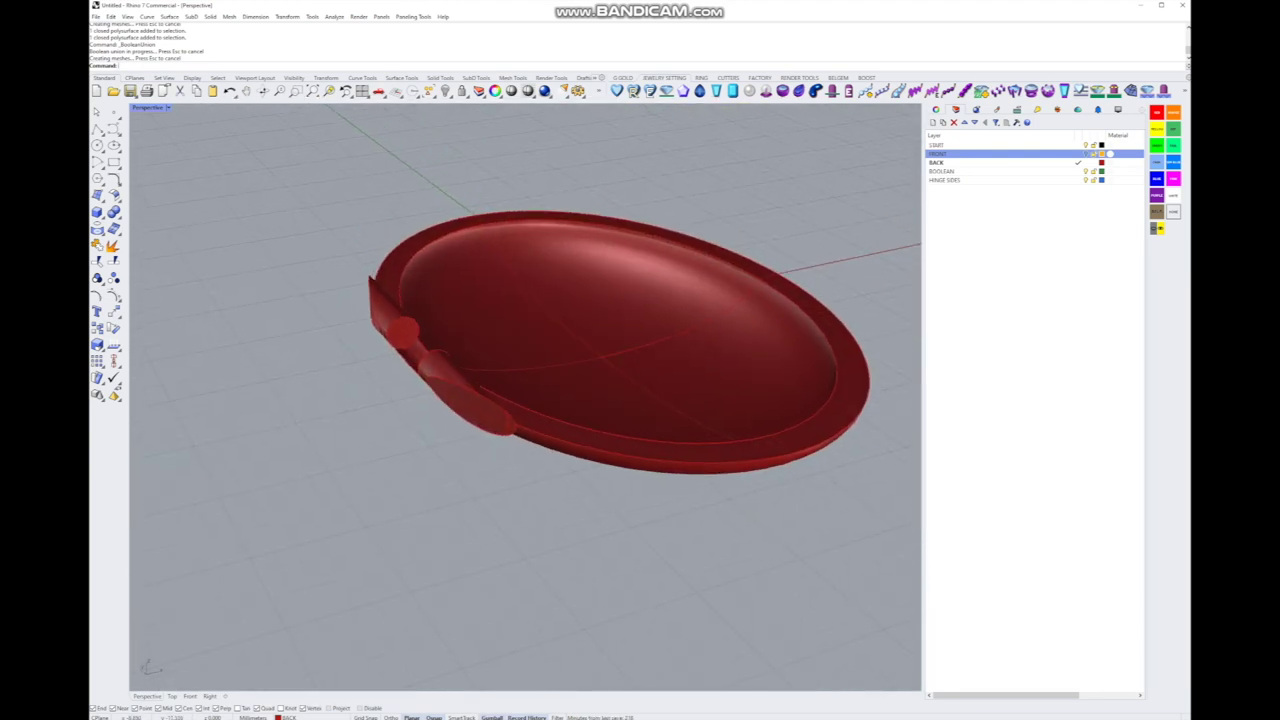
scroll(560, 340, up, 3)
scroll(590, 345, down, 2)
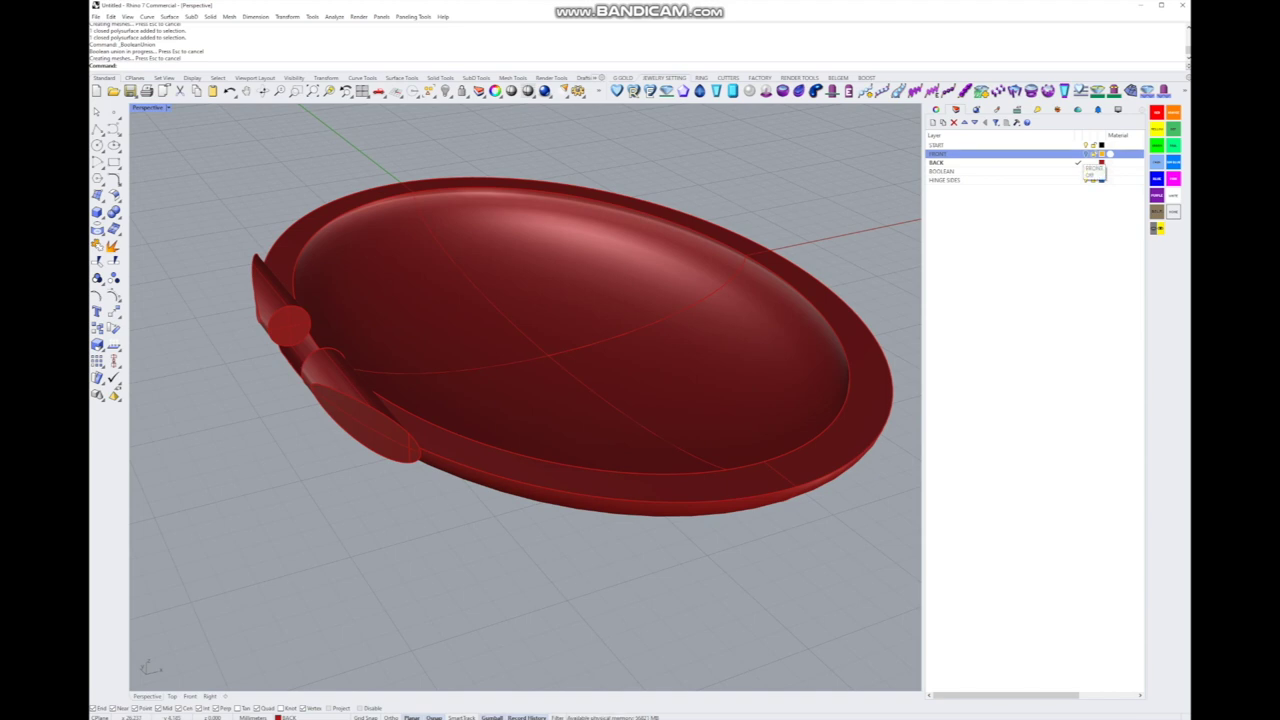
click(1086, 153)
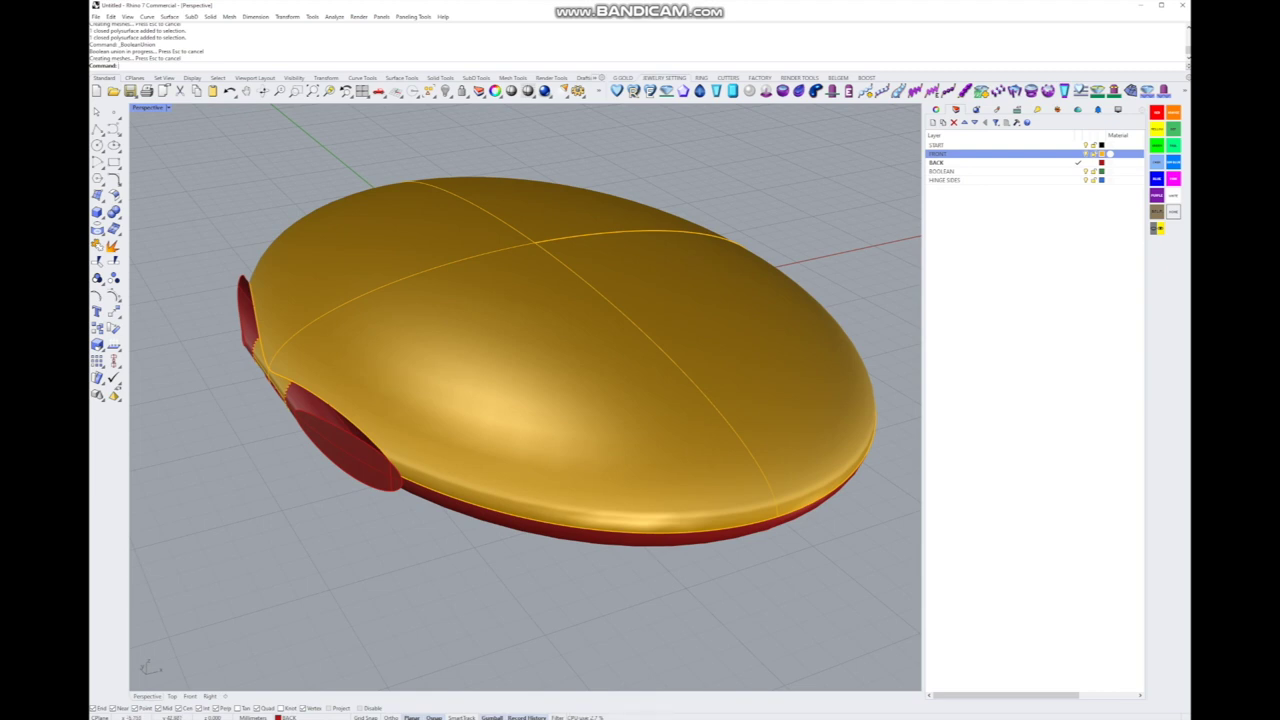
key(ctrl+m)
Step: Start a solid cylinder and make BOOLEAN the current layer
scroll(222, 536, up, 3)
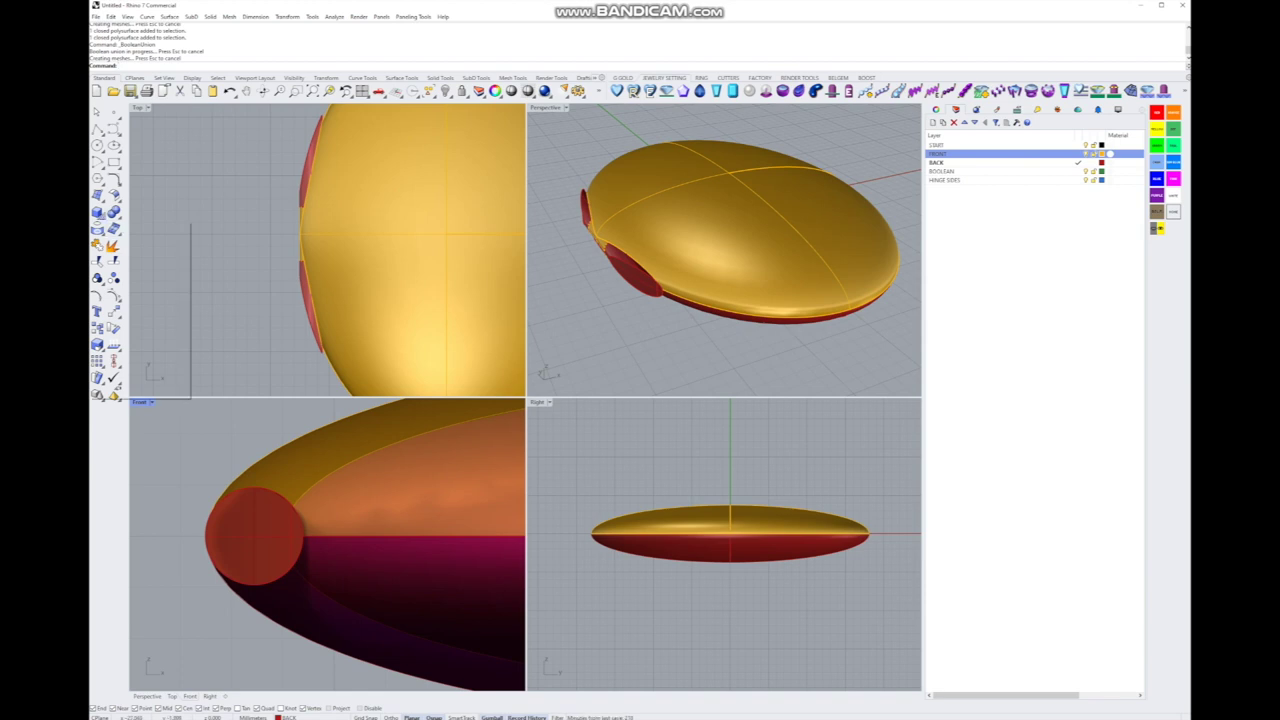
click(99, 212)
click(115, 241)
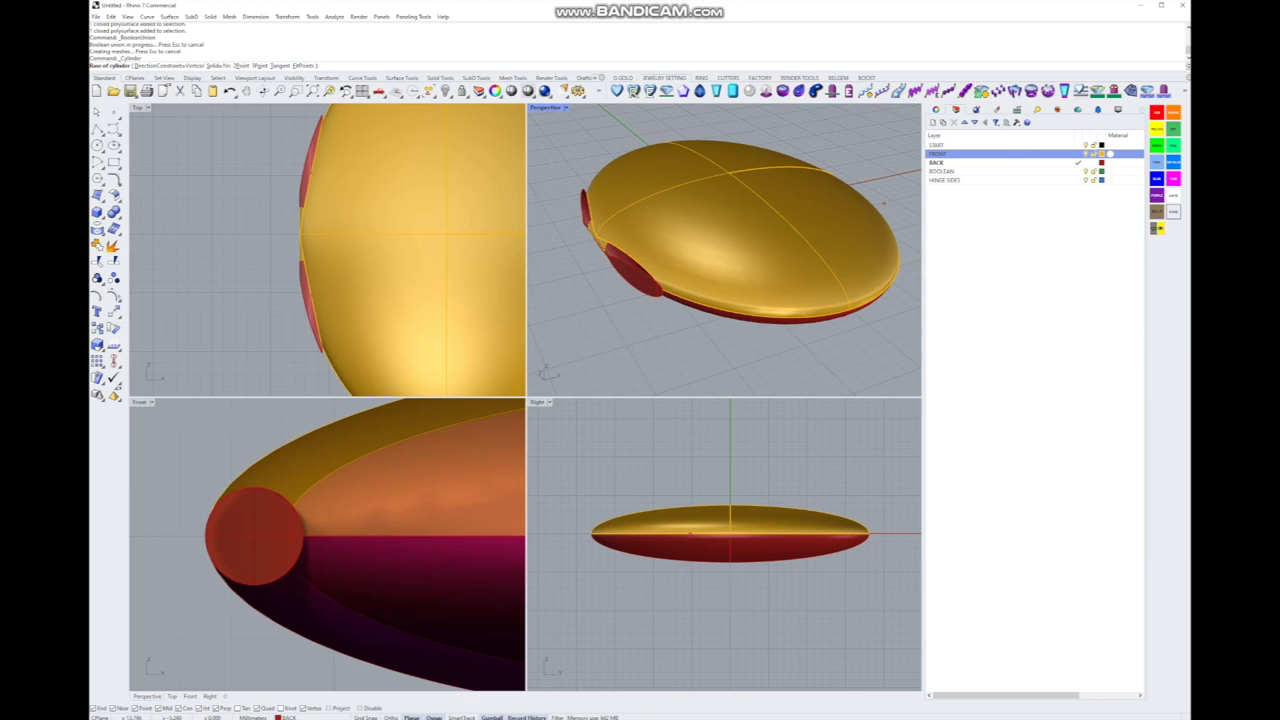
click(942, 171)
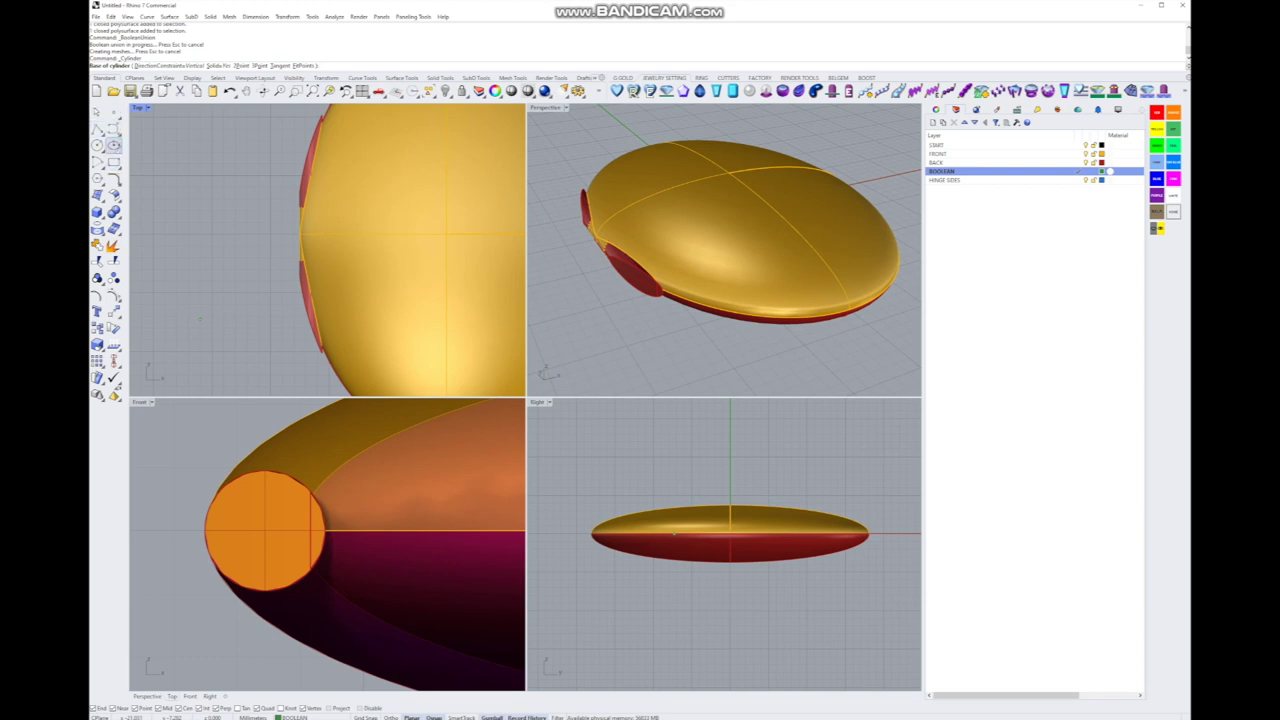
click(97, 145)
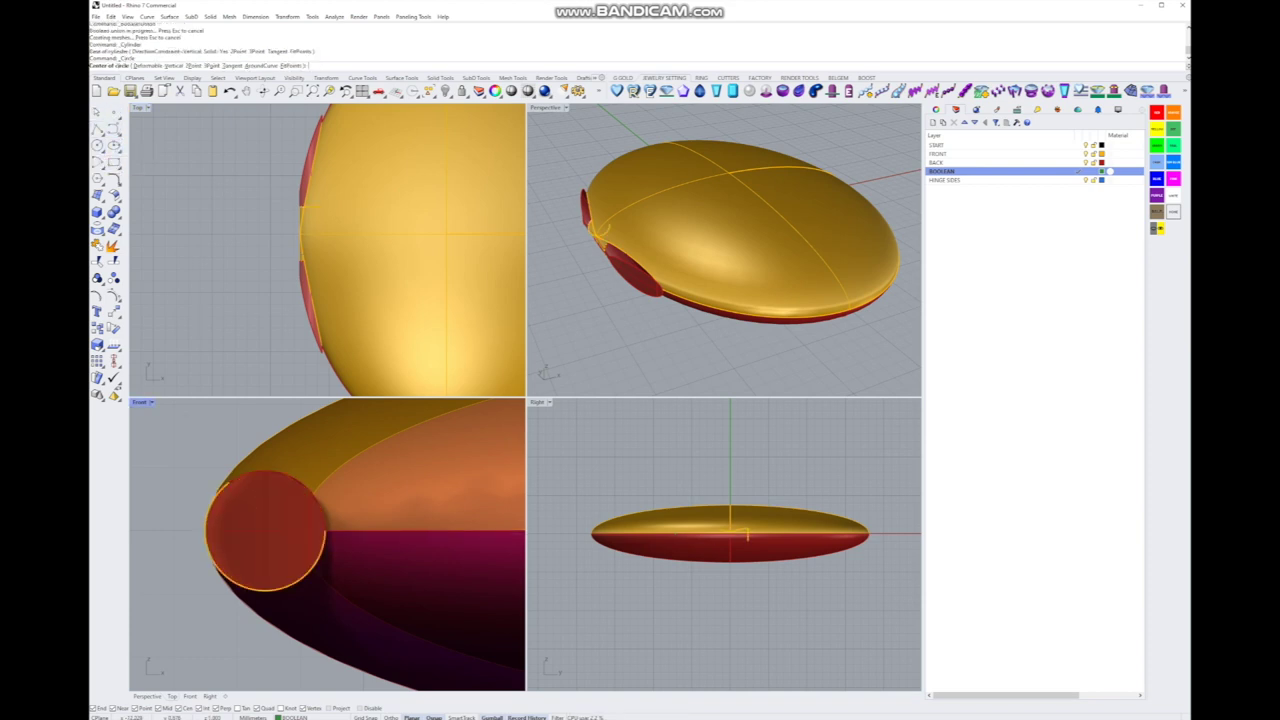
click(605, 240)
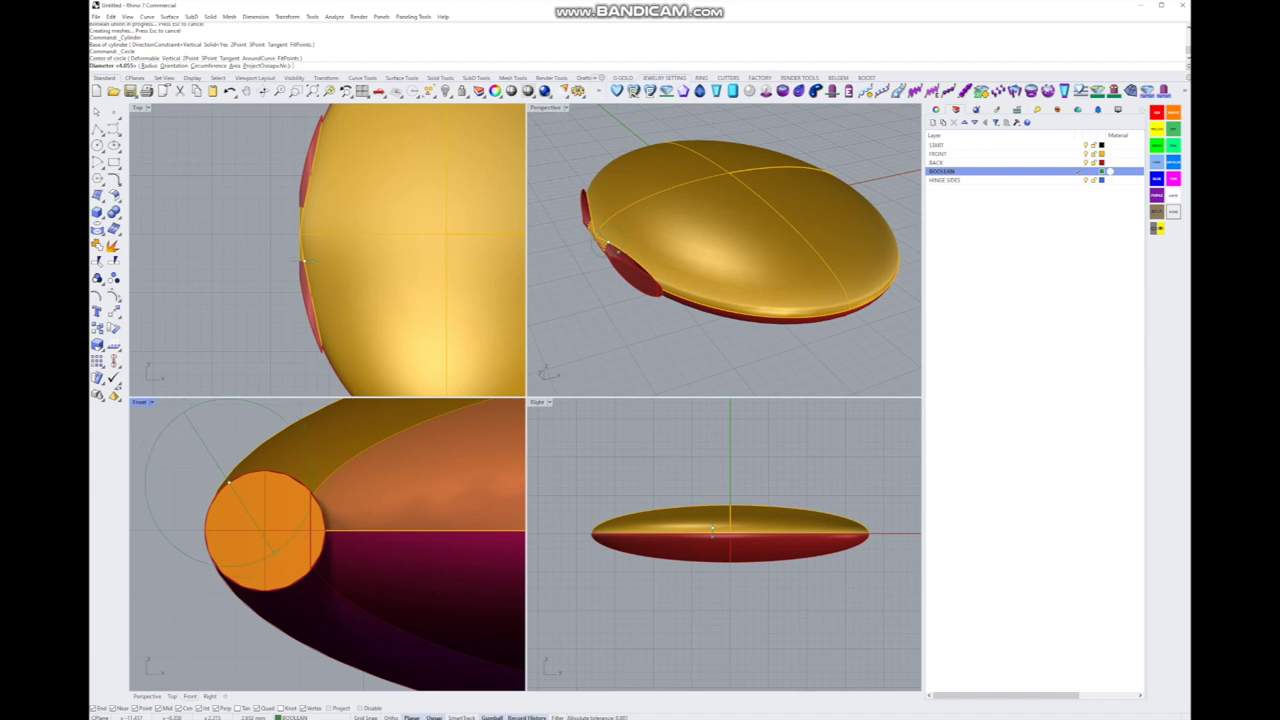
click(229, 482)
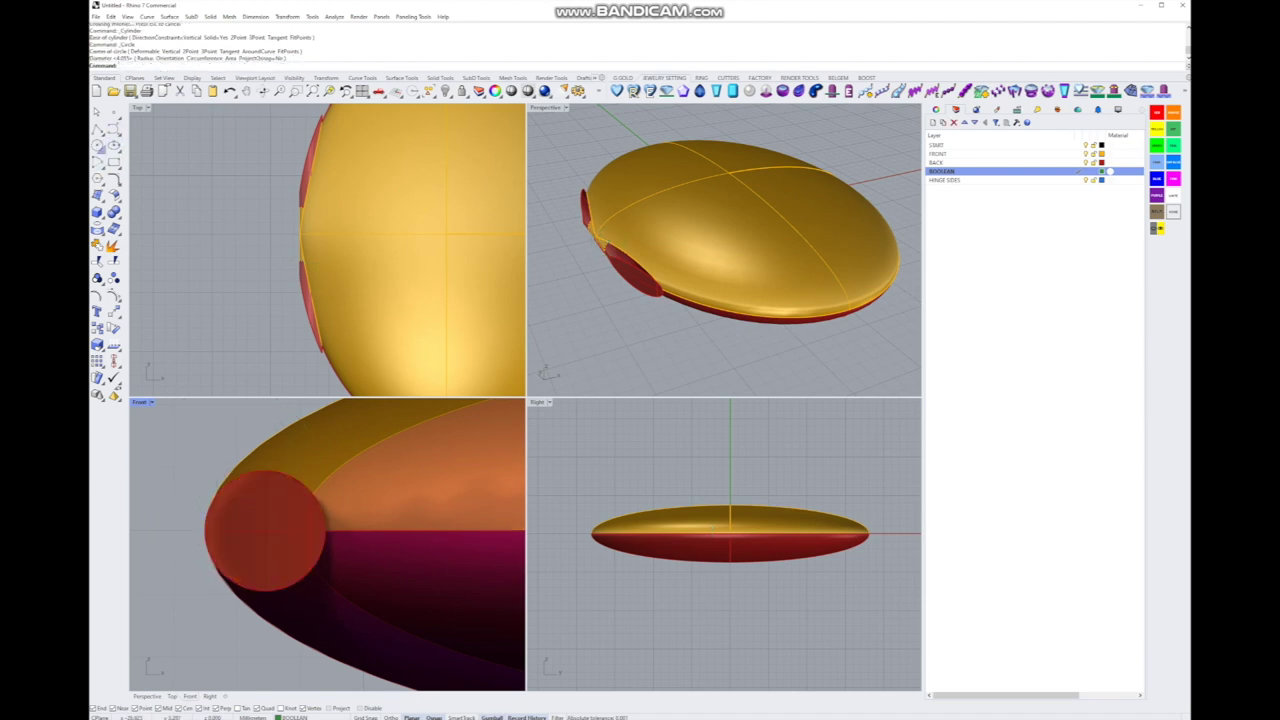
Step: Draw a circle by diameter across the middle knuckle's round end in the Front view and select the curve
click(97, 145)
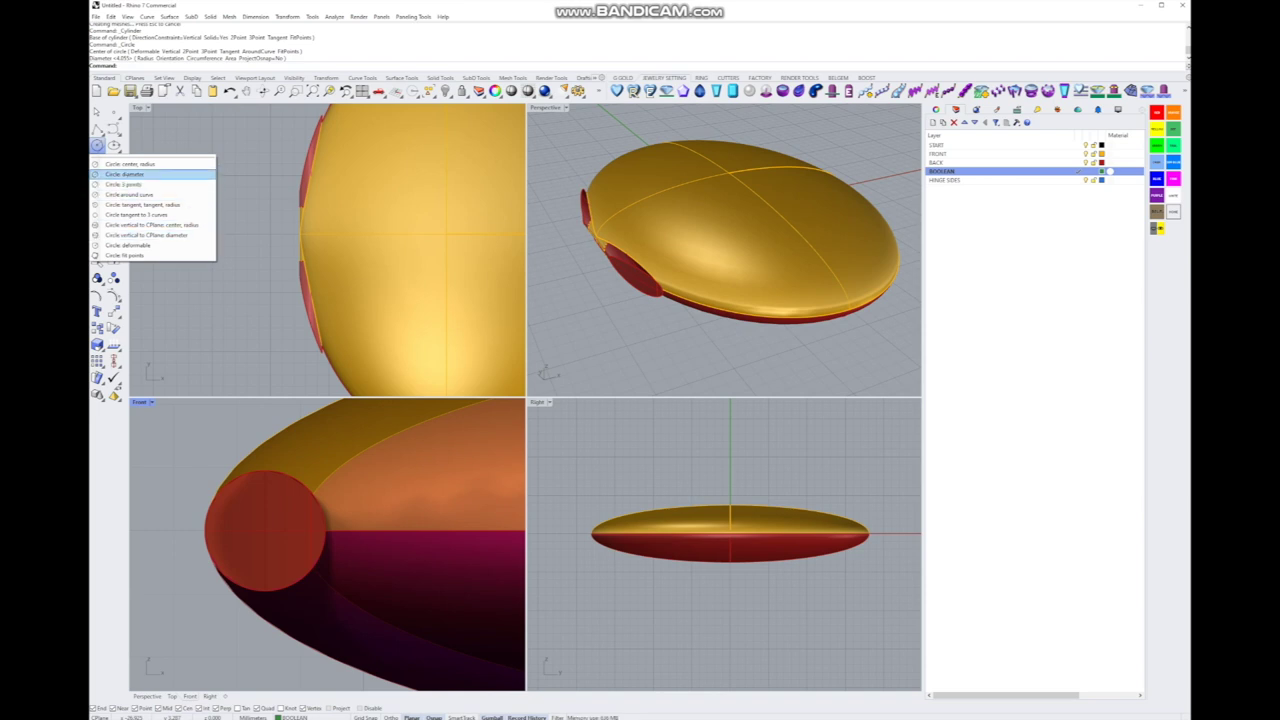
click(125, 174)
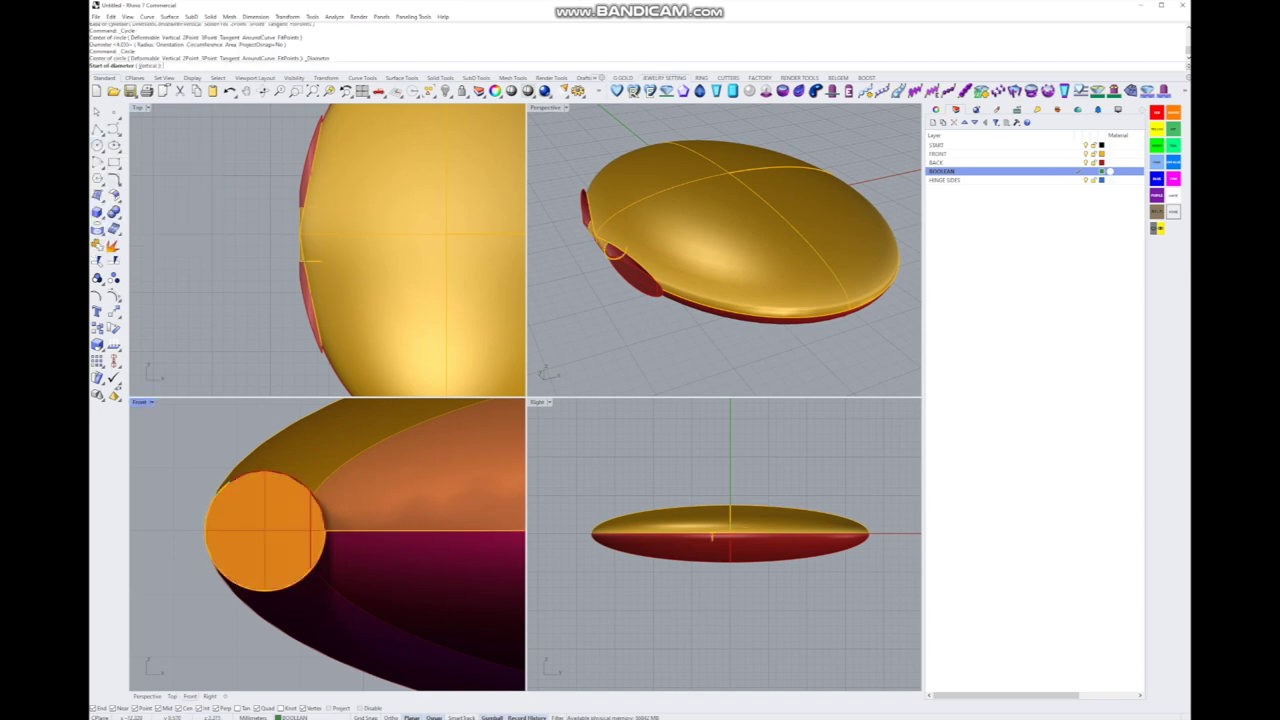
click(204, 530)
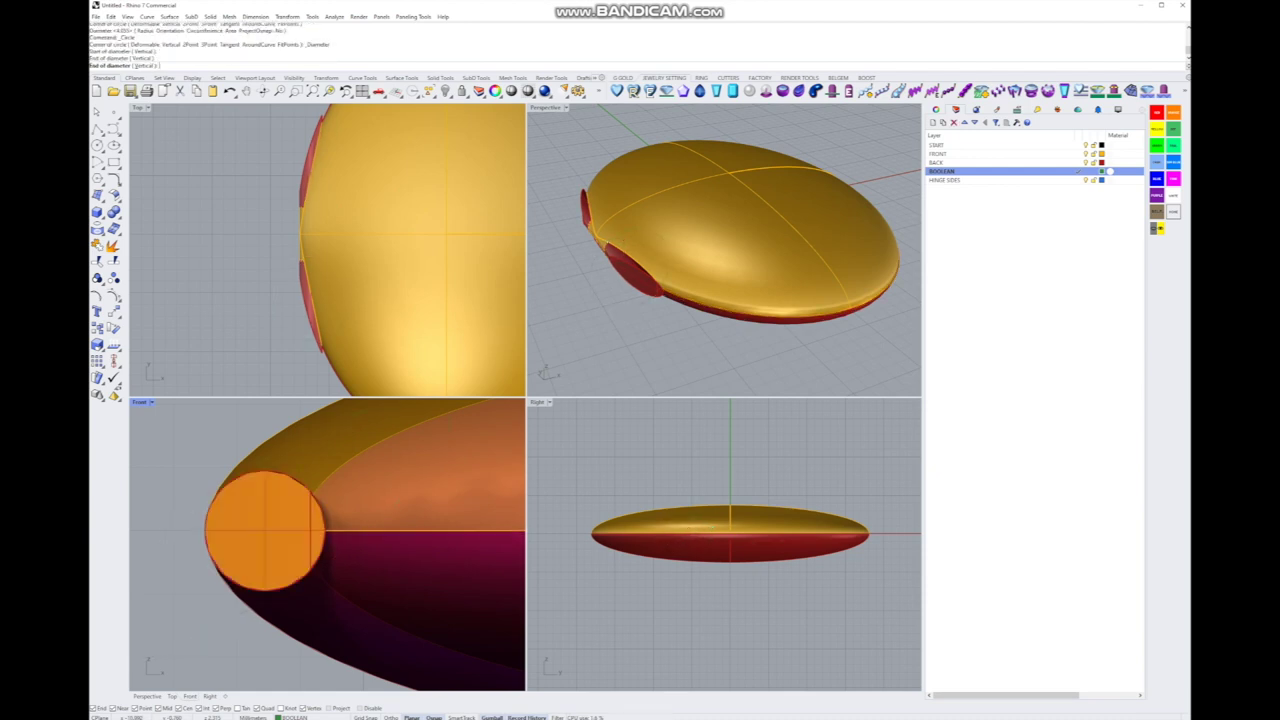
click(324, 530)
click(336, 536)
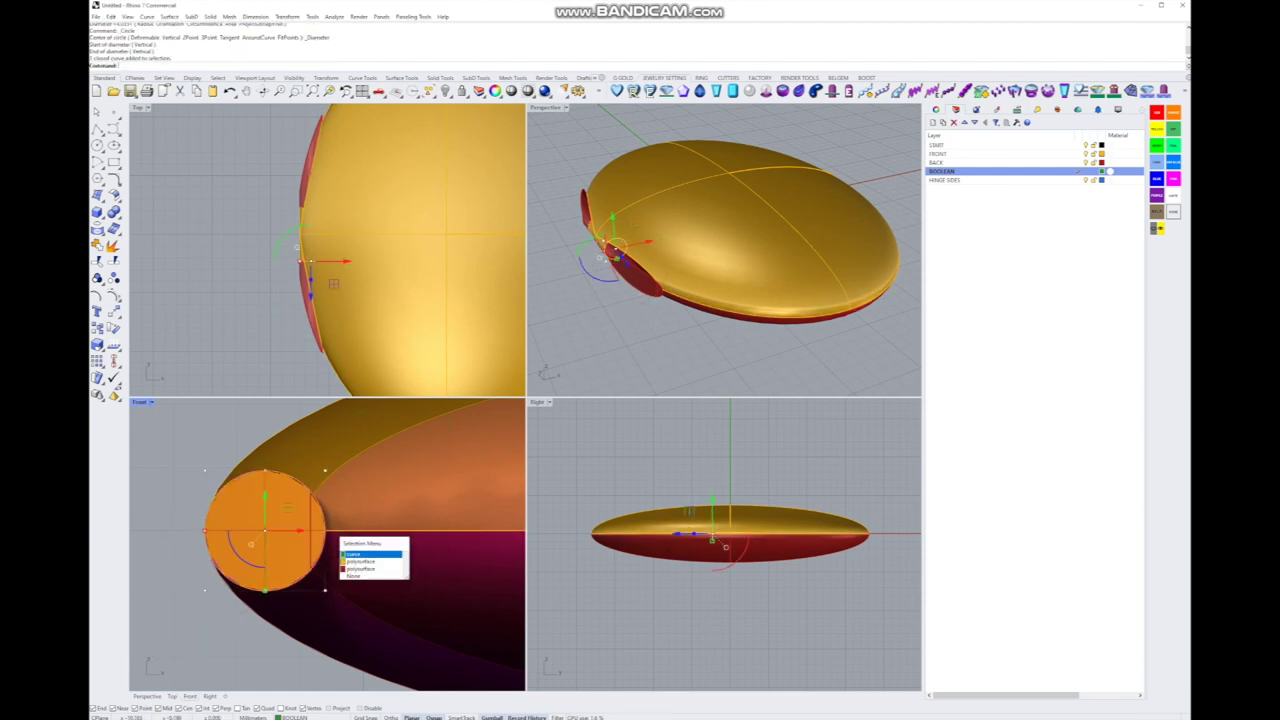
click(355, 553)
Step: Draw a solid cylinder 0.85 mm in diameter from the centre of the knuckle circle, extending to both sides through the whole hinge
scroll(310, 262, up, 8)
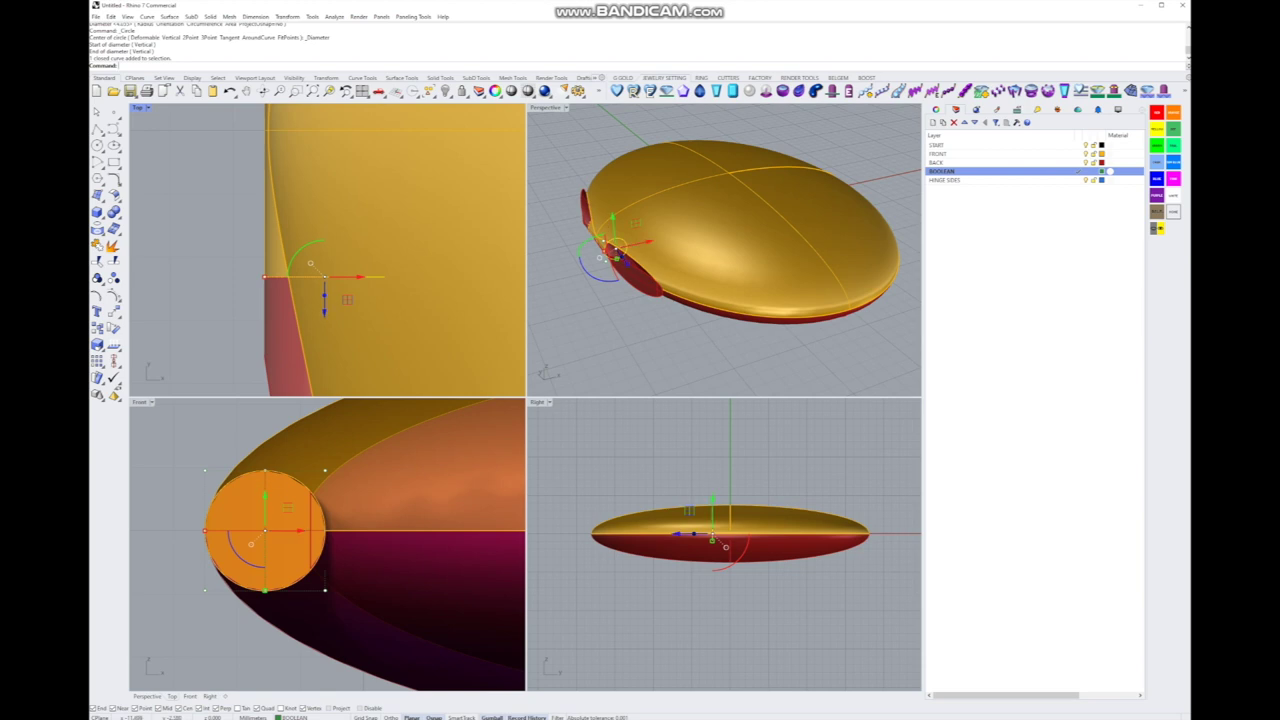
scroll(311, 263, down, 2)
right_drag(311, 263, 281, 263)
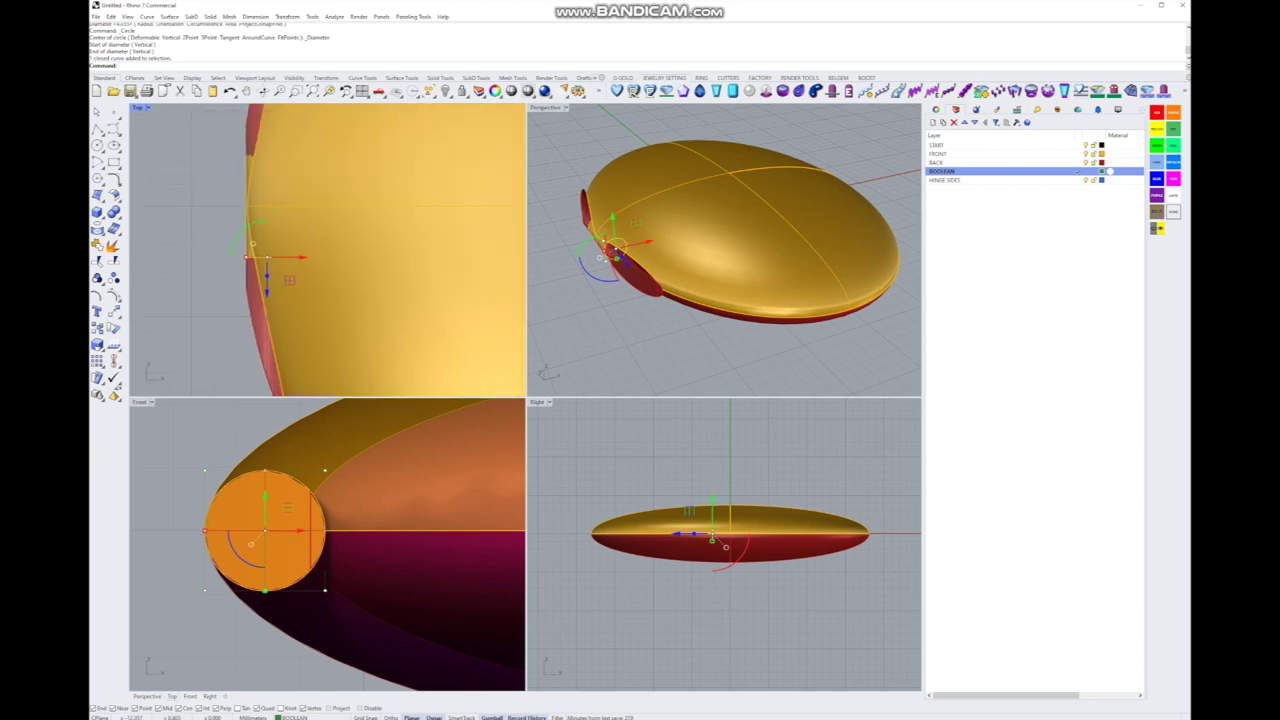
click(170, 640)
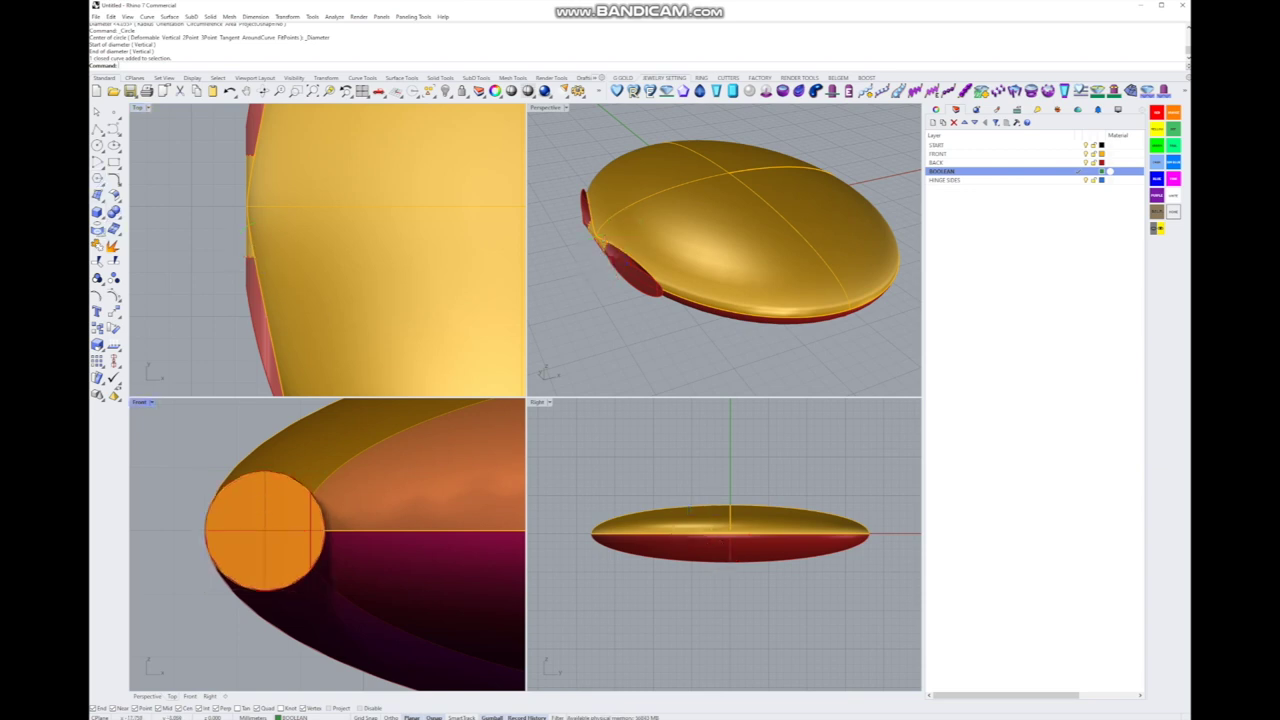
click(272, 478)
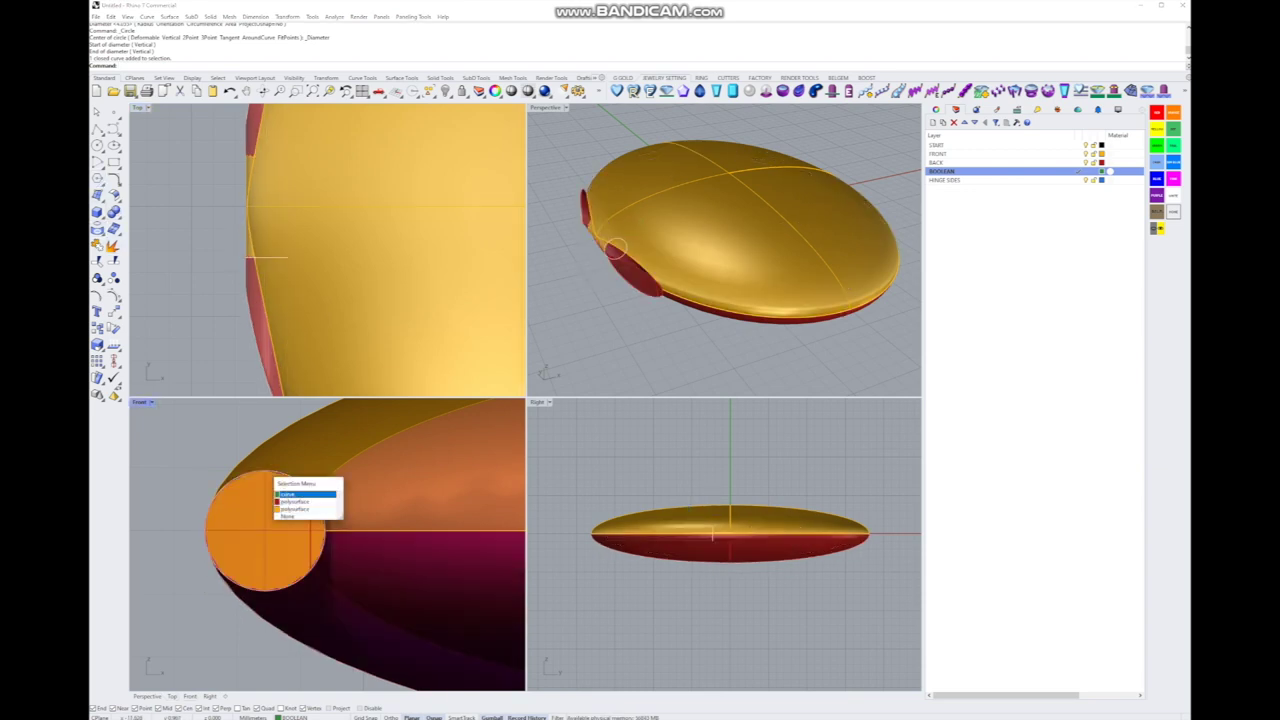
click(300, 496)
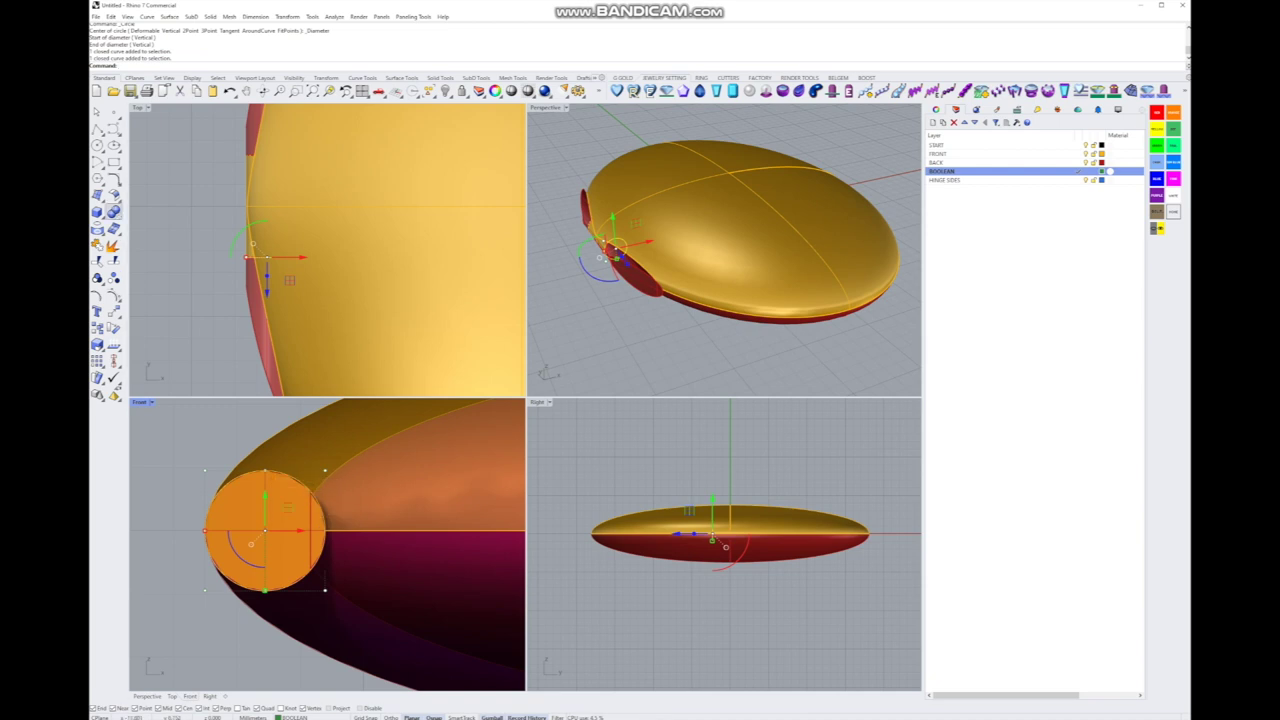
click(97, 212)
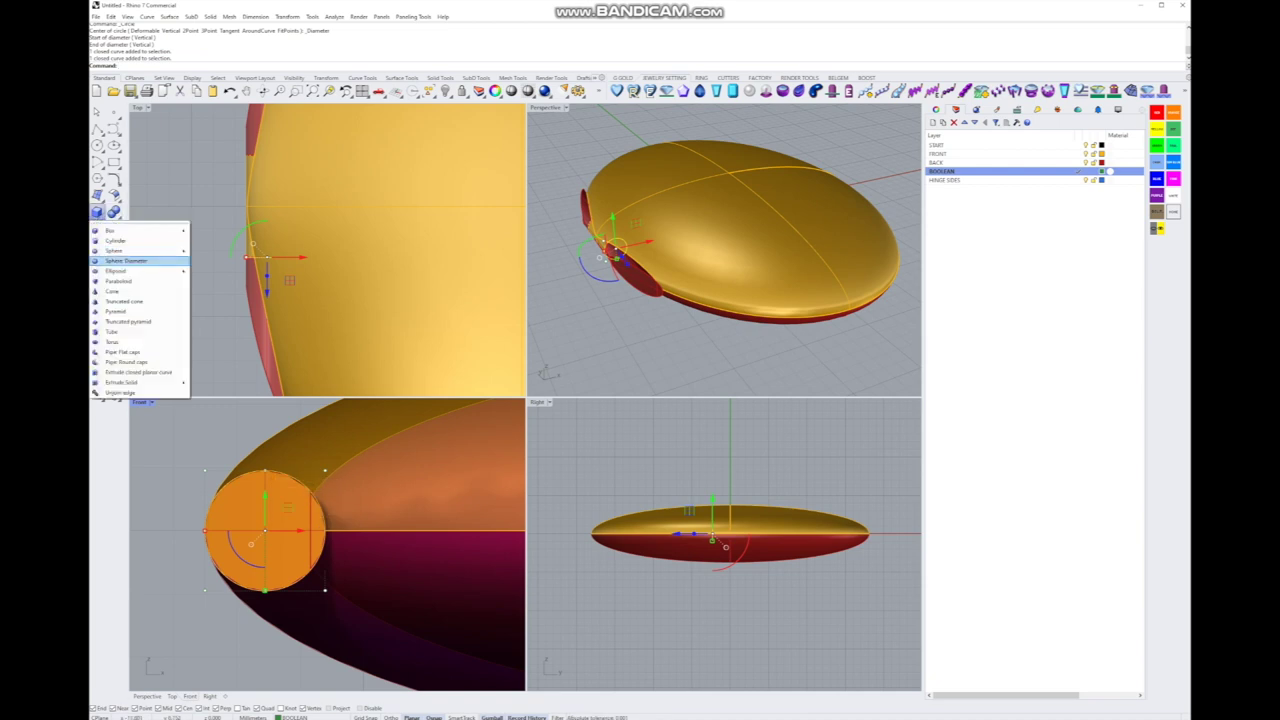
click(115, 240)
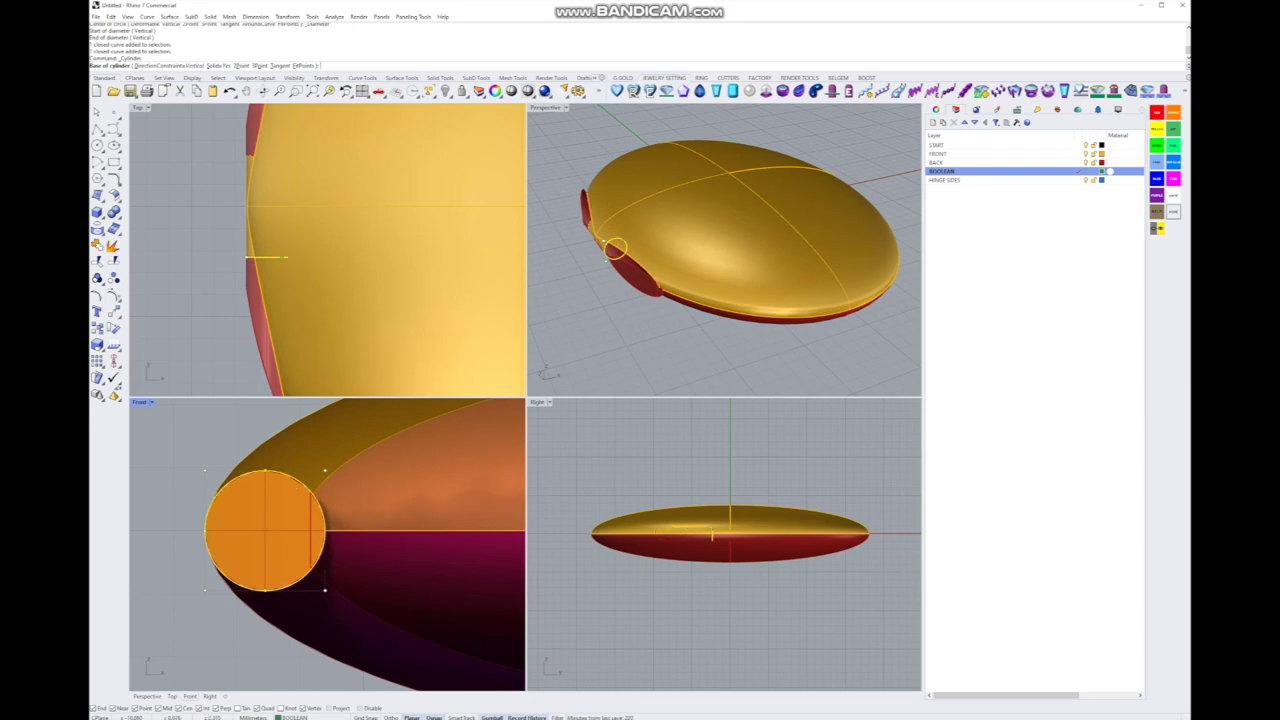
click(265, 530)
click(265, 530)
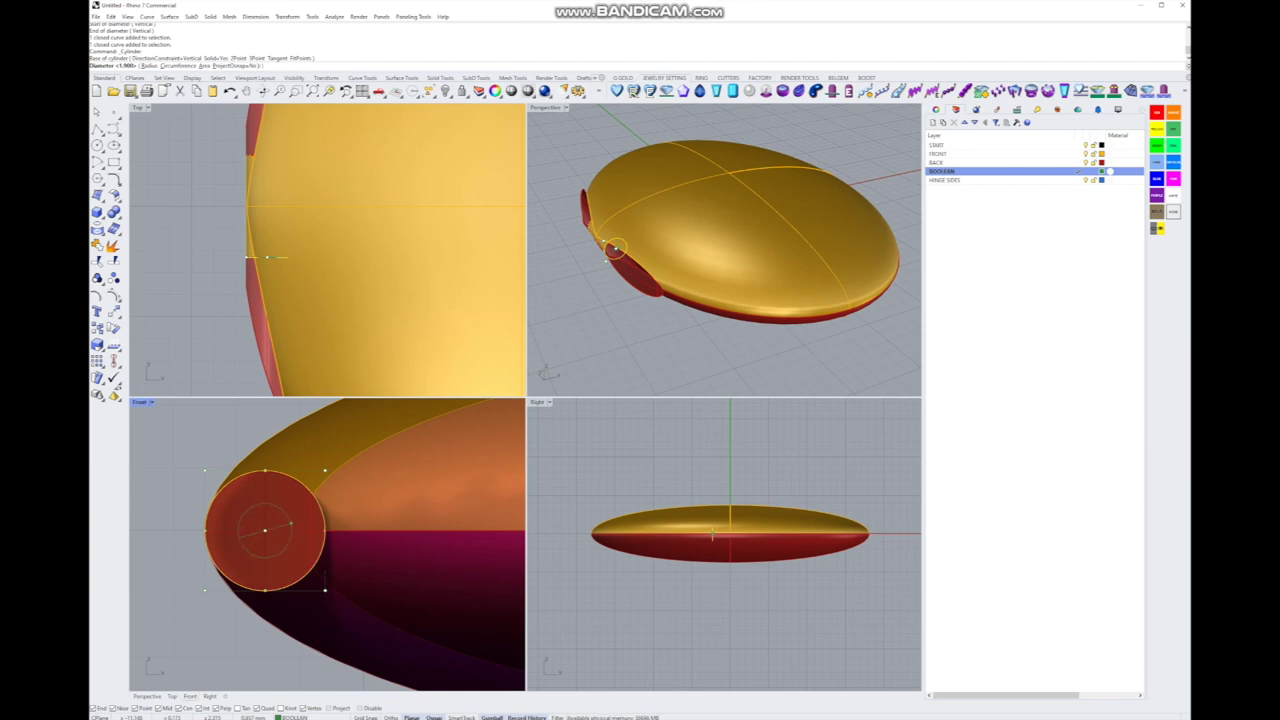
key(F8)
key(Return)
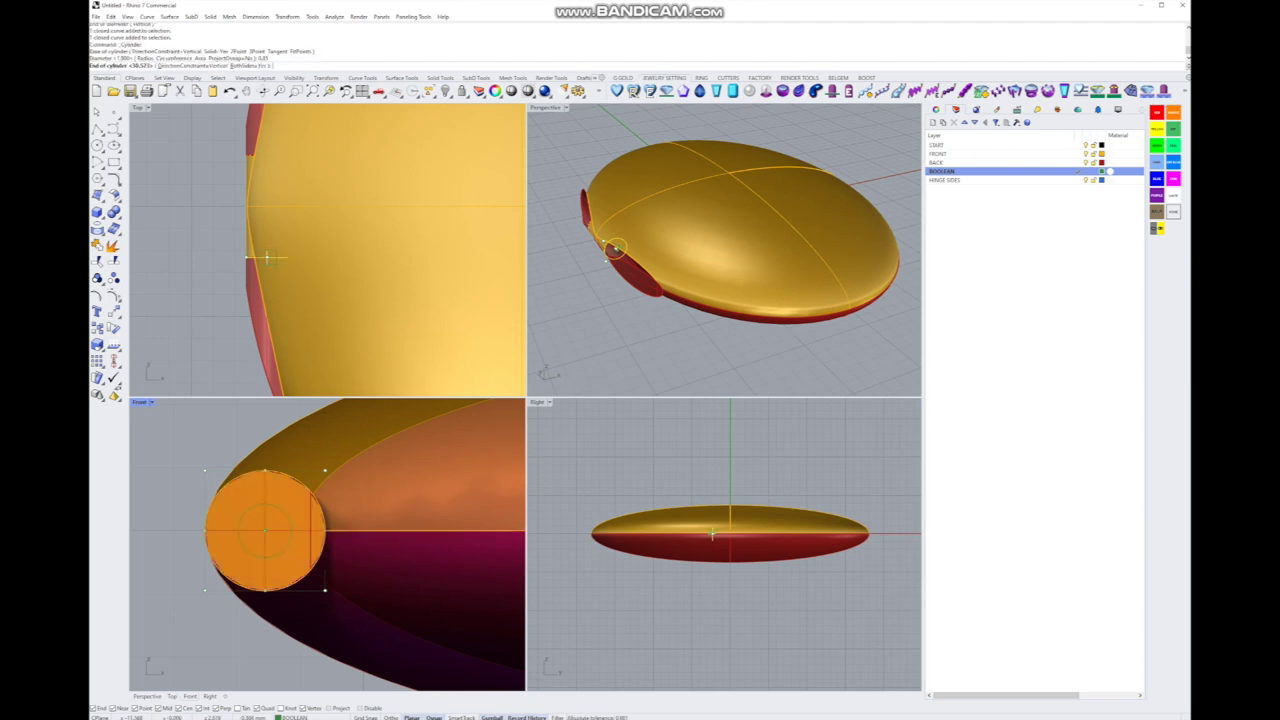
scroll(267, 257, down, 4)
key(Return)
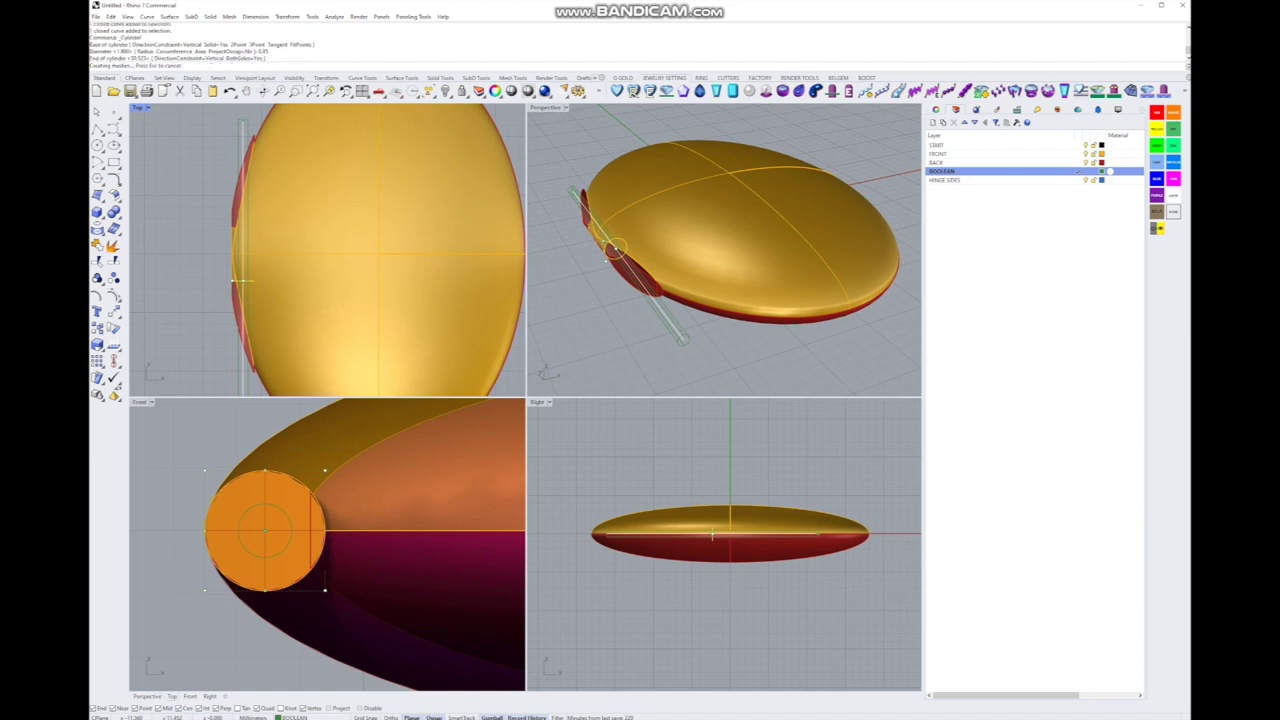
Step: Hide FRONT and subtract the cylinder from the back half and its knuckles with Boolean Difference, keeping the cylinder
scroll(724, 250, up, 5)
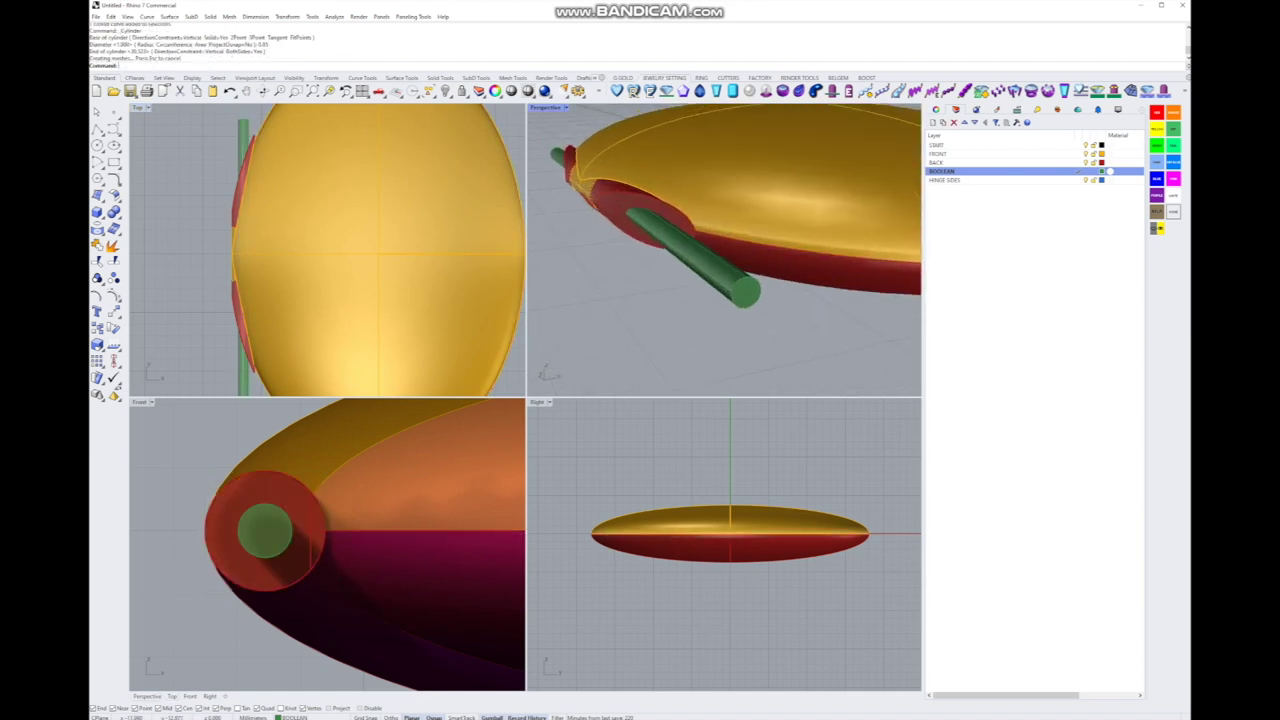
click(595, 238)
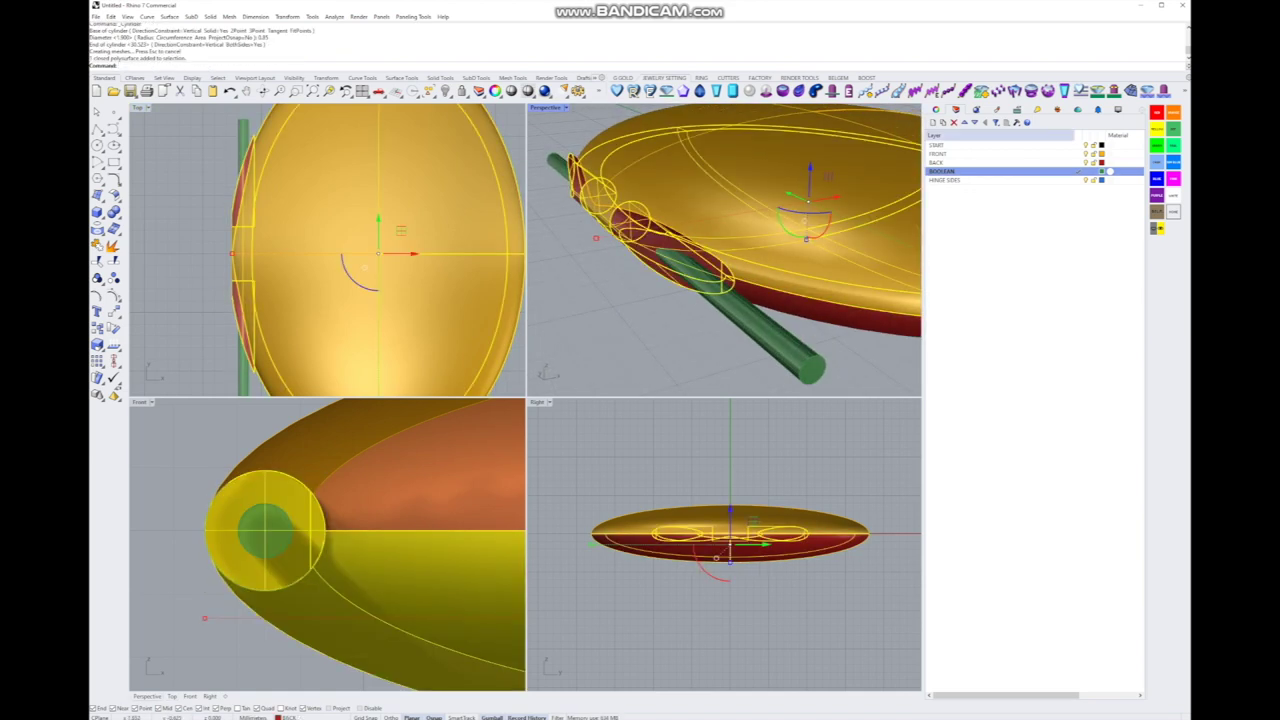
scroll(730, 250, up, 3)
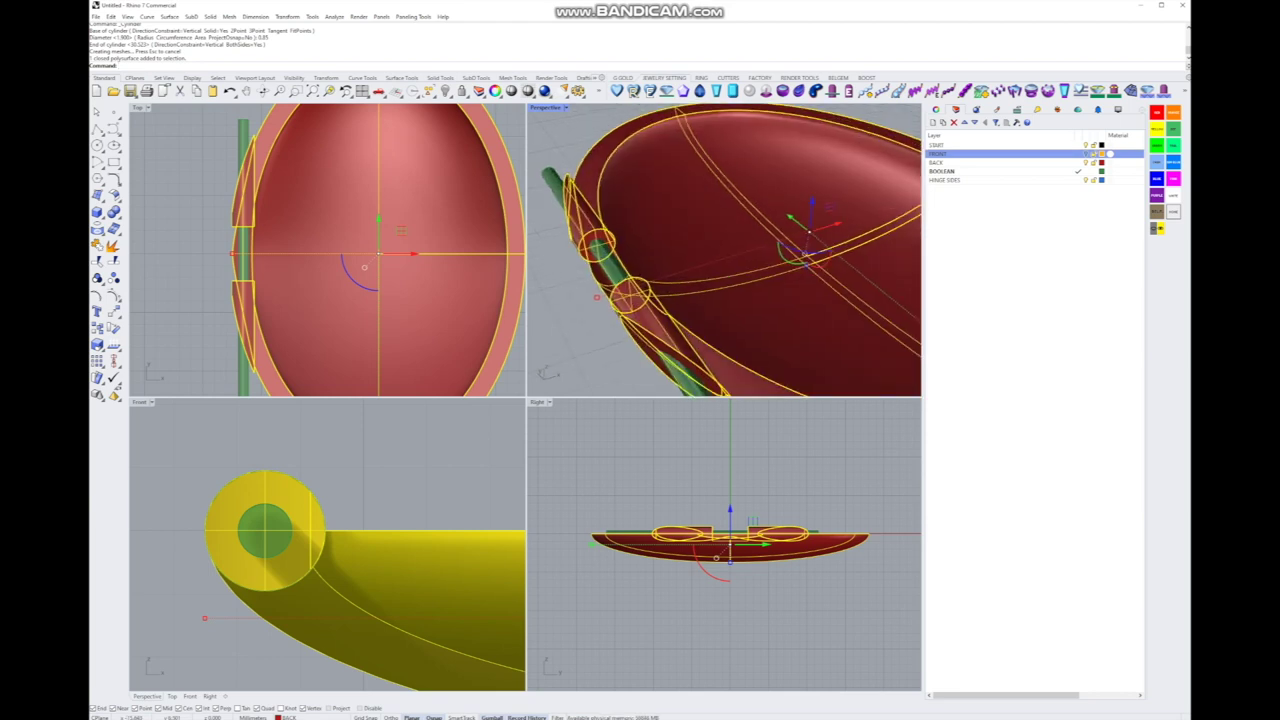
click(113, 212)
click(150, 242)
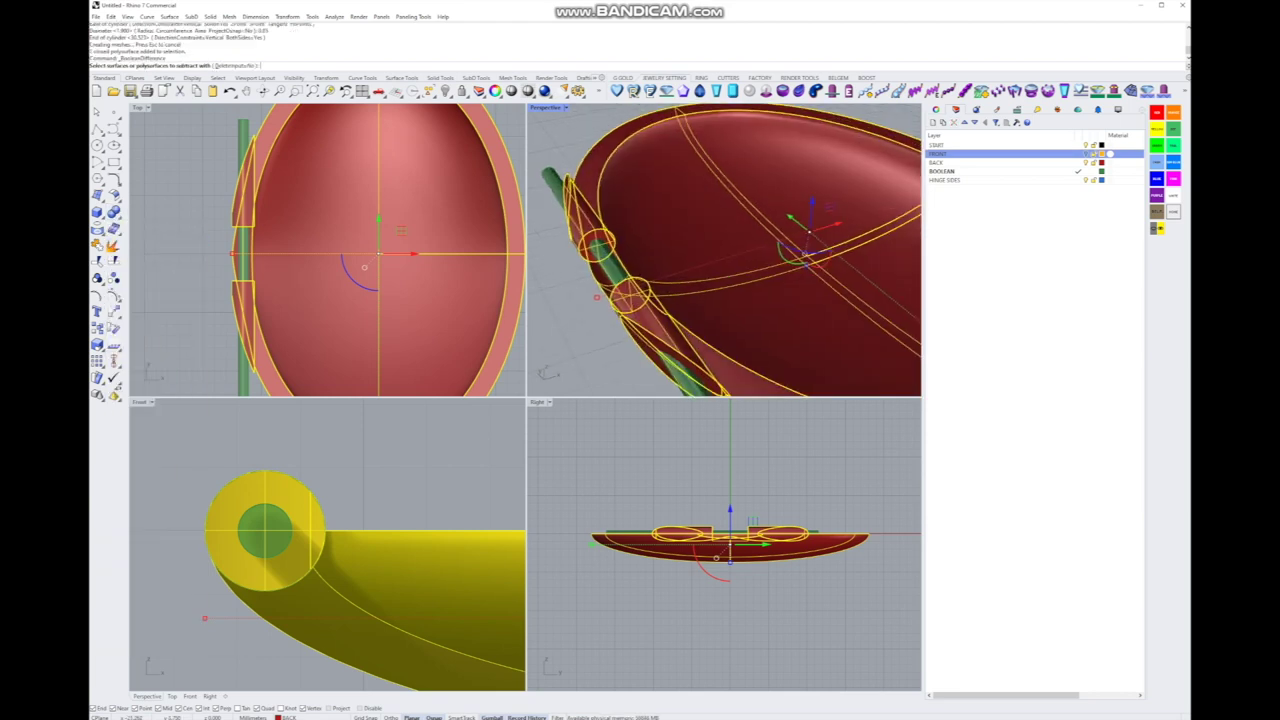
click(265, 530)
key(Return)
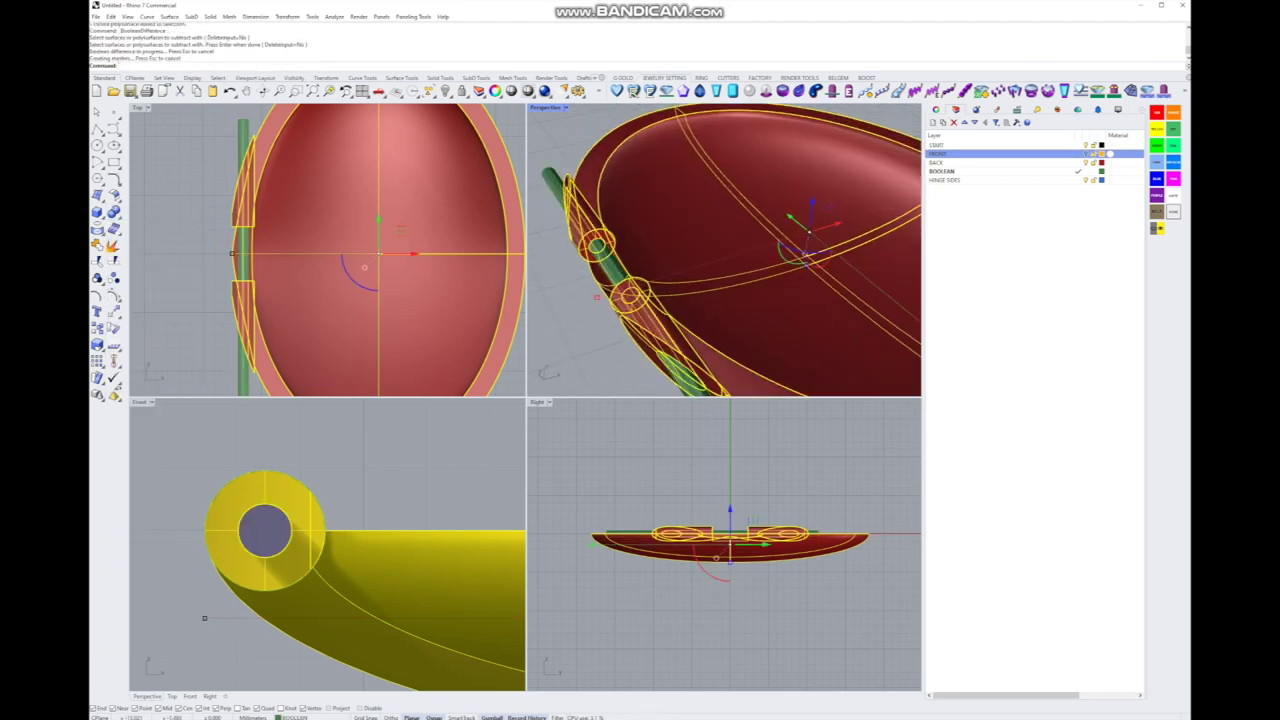
Step: Show FRONT and make it current, hide BACK, and subtract the same cylinder from the front half, keeping the cylinder
click(204, 617)
click(290, 590)
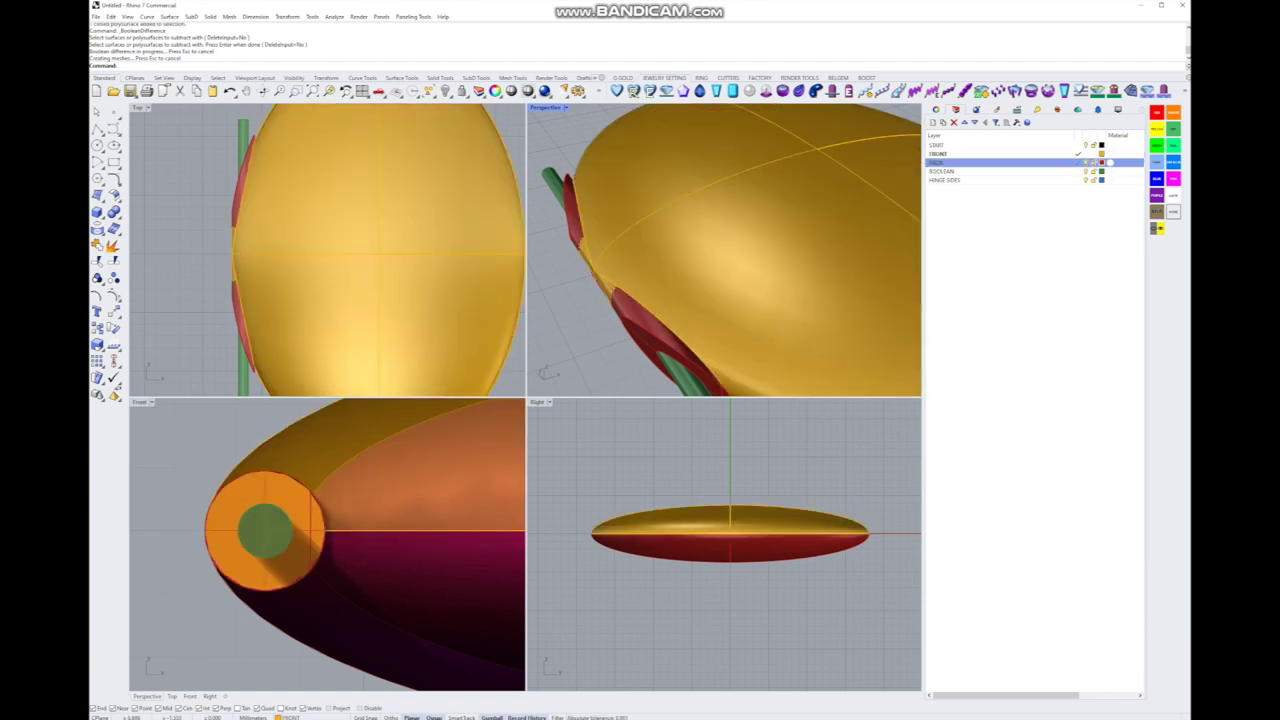
key(Return)
click(265, 530)
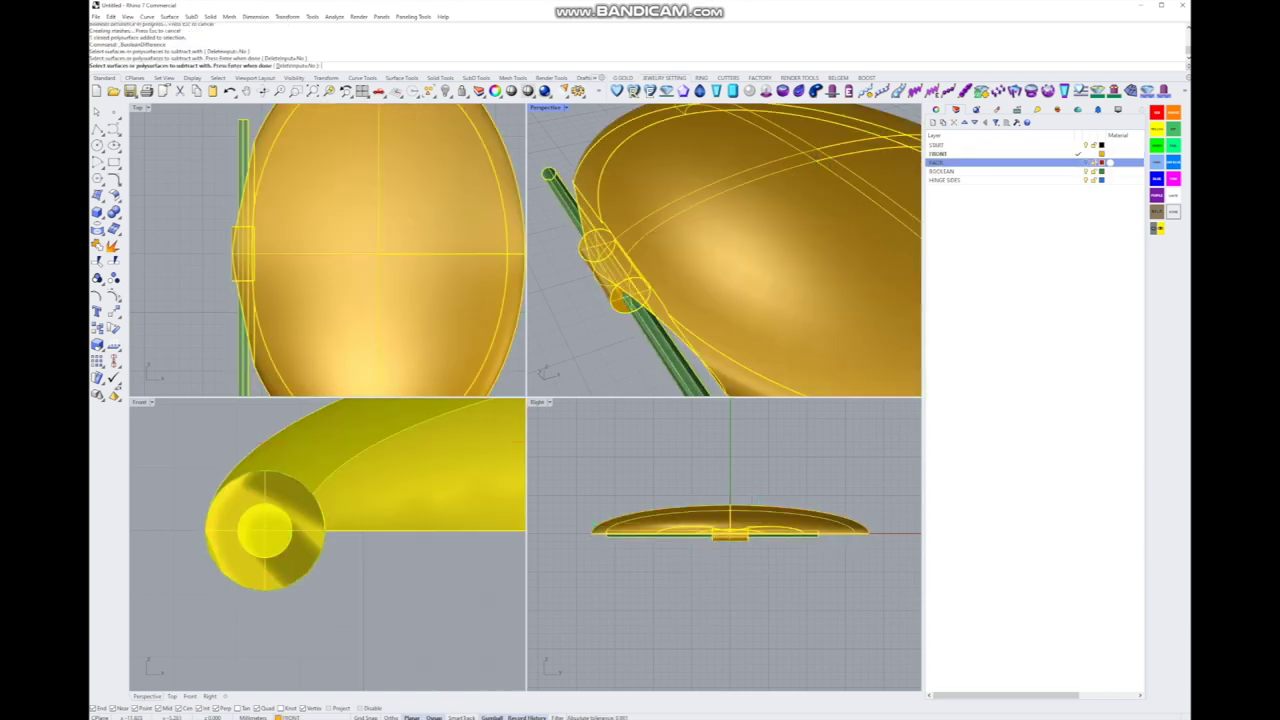
key(Return)
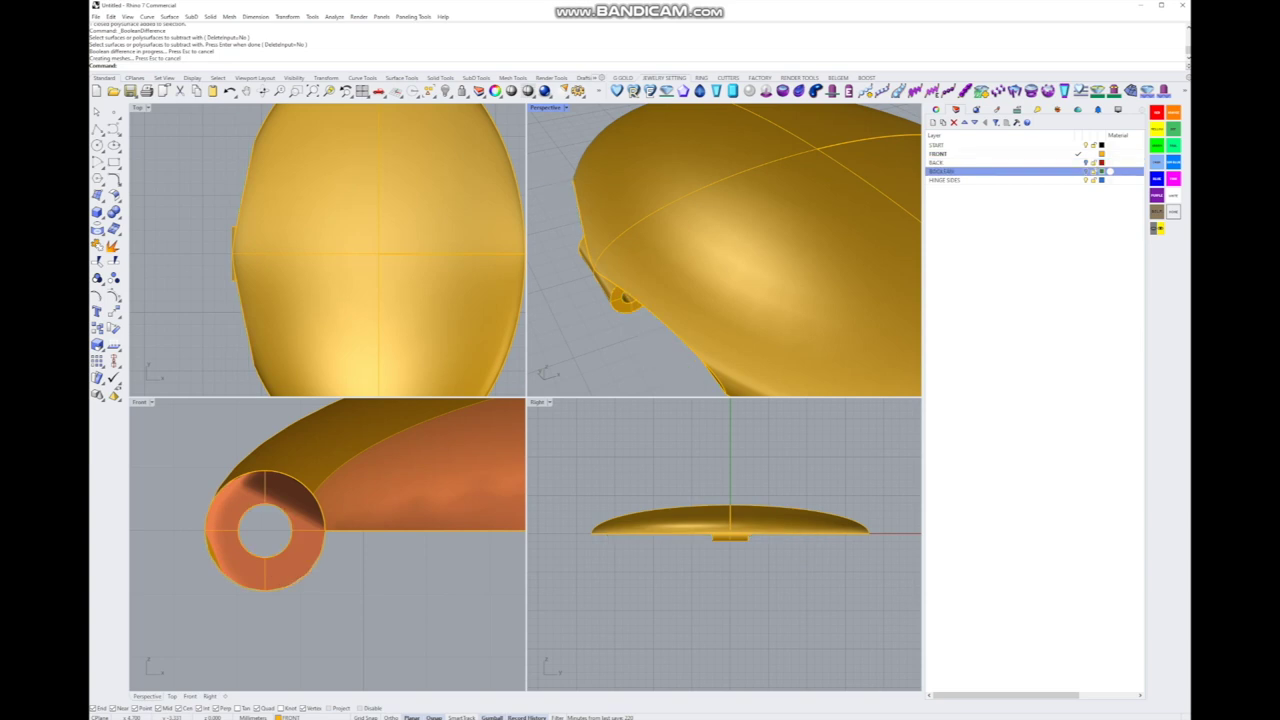
Step: Hide the BOOLEAN layer, show BACK again and examine the hinge hole running through both halves
right_drag(720, 250, 850, 192)
scroll(895, 260, down, 5)
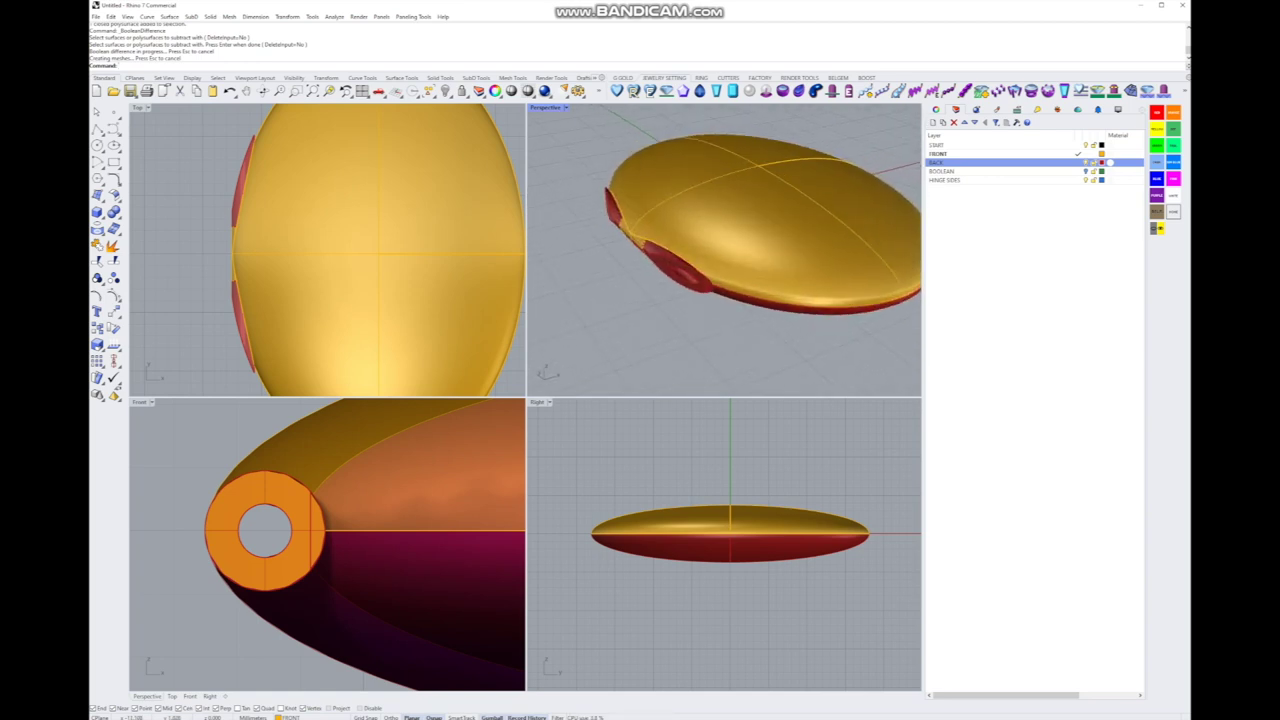
click(850, 195)
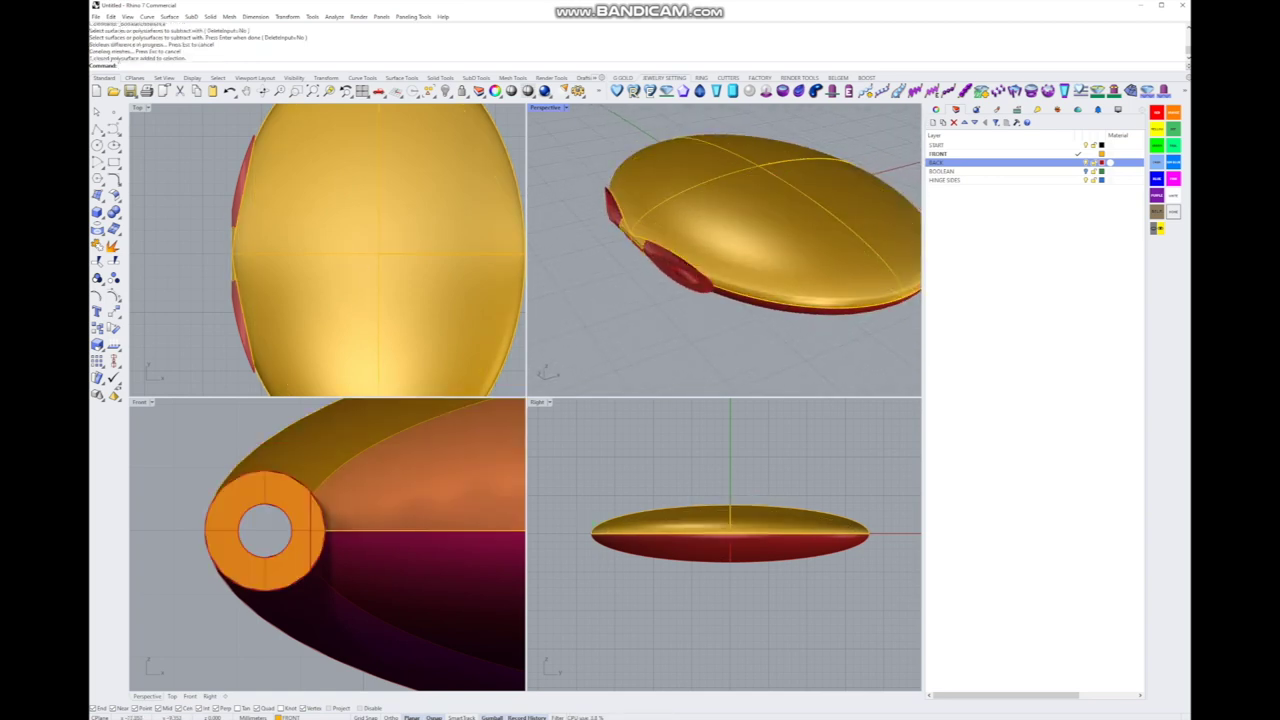
scroll(327, 545, down, 3)
scroll(724, 250, up, 2)
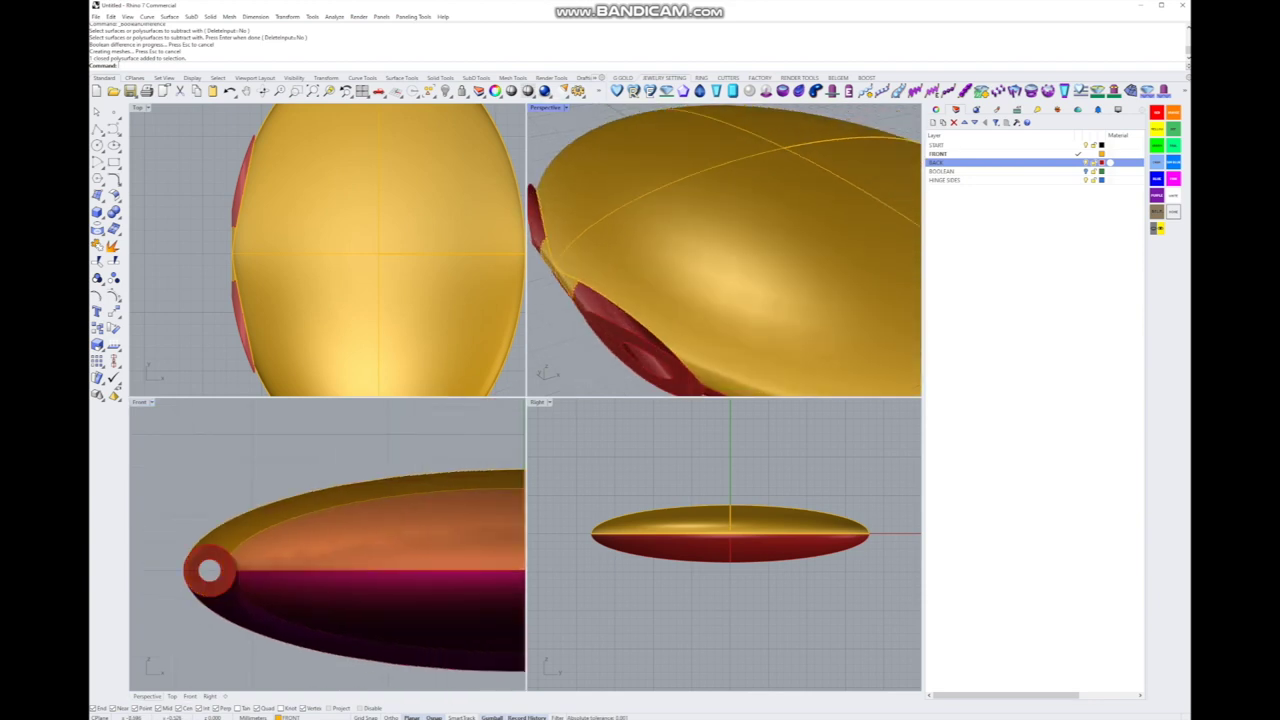
Step: Select the front half and relocate its gumball origin to the centre of the hinge hole, accepting the default axis direction
click(760, 220)
right_drag(760, 220, 770, 205)
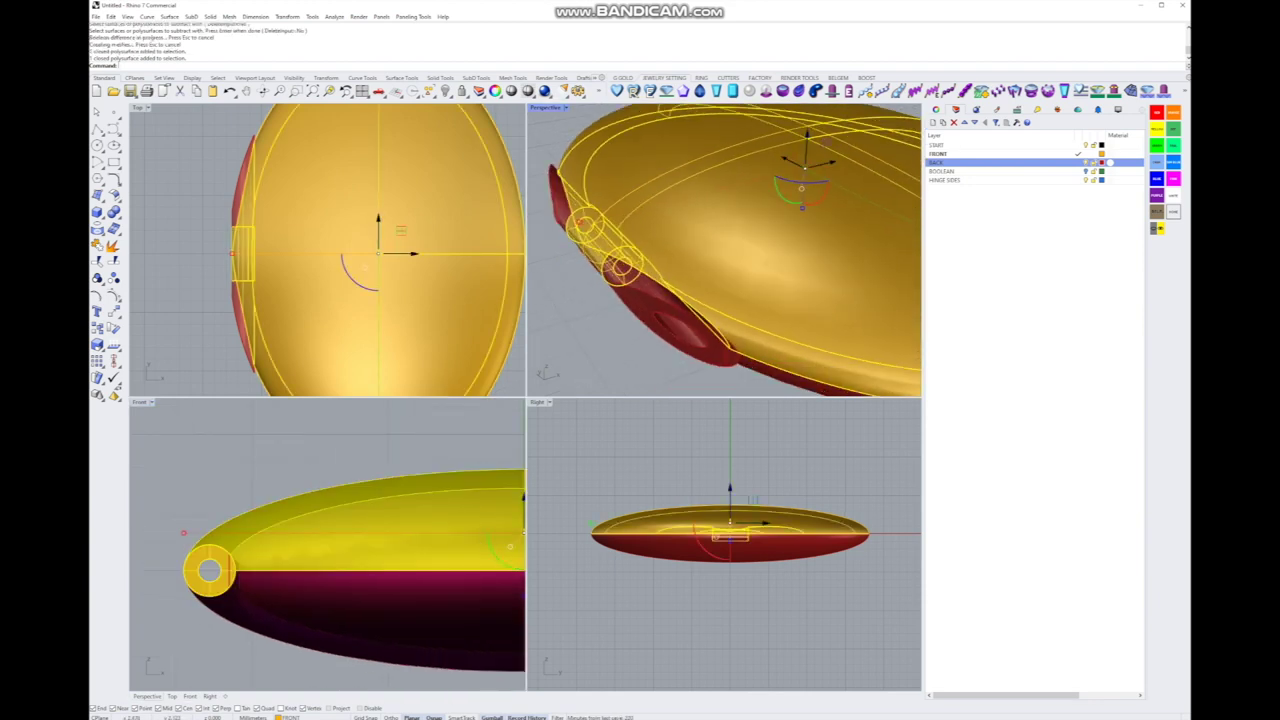
scroll(366, 277, down, 3)
scroll(390, 540, down, 3)
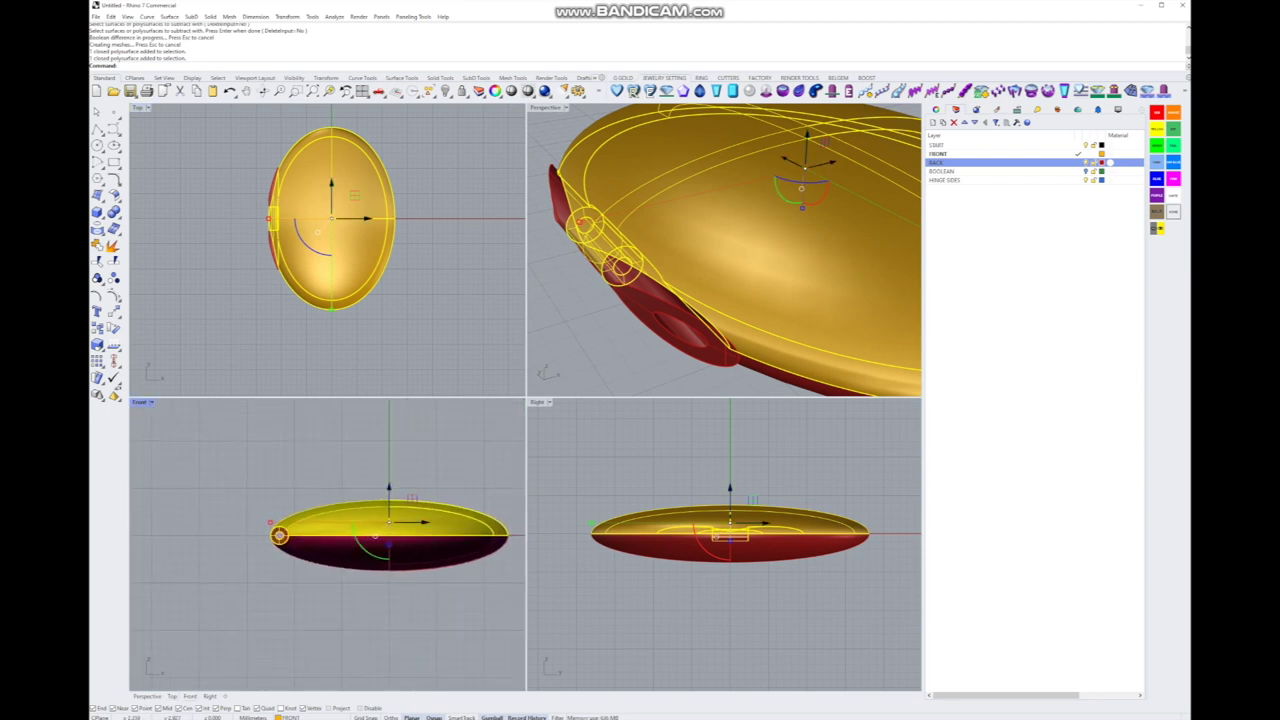
click(804, 167)
click(804, 167)
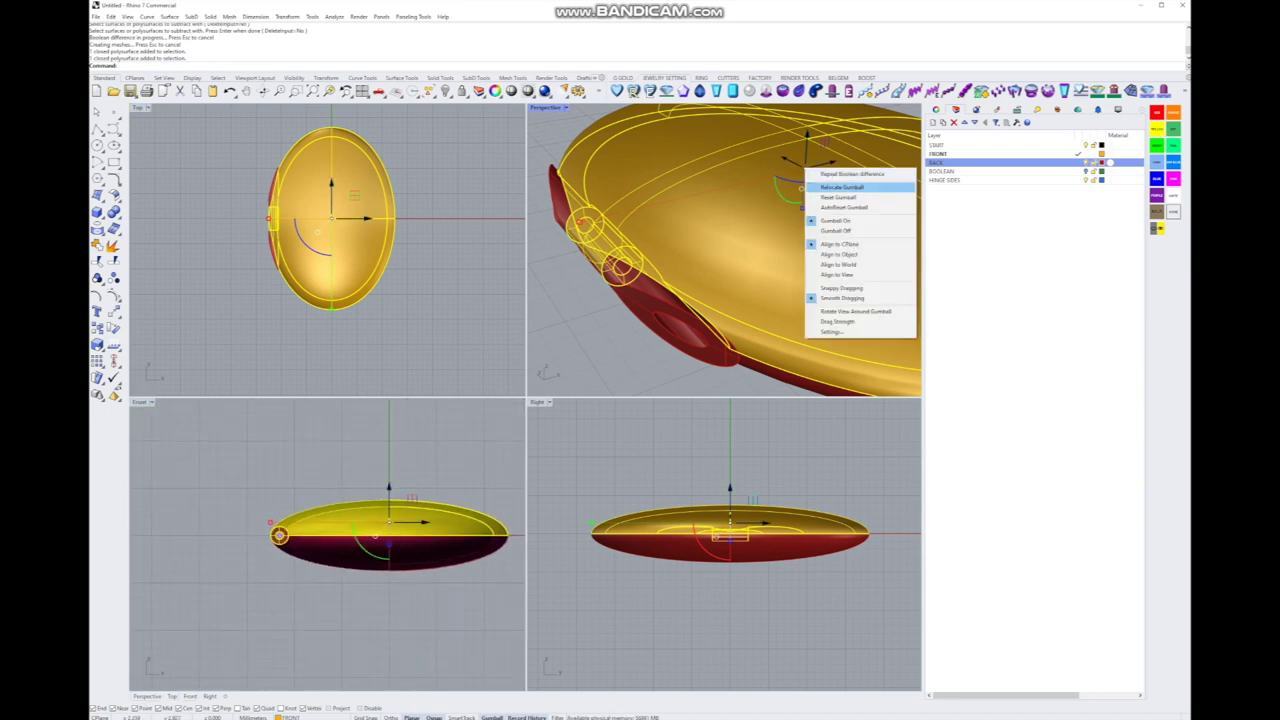
click(858, 187)
scroll(279, 535, up, 5)
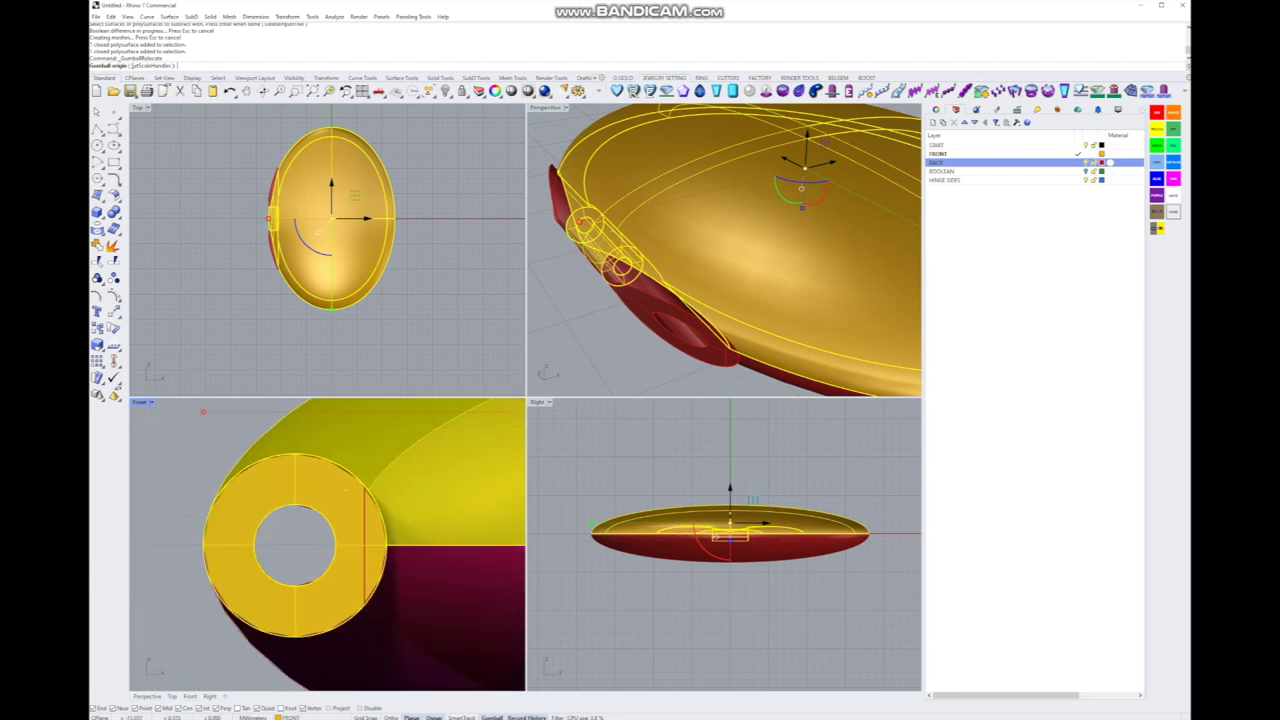
click(293, 545)
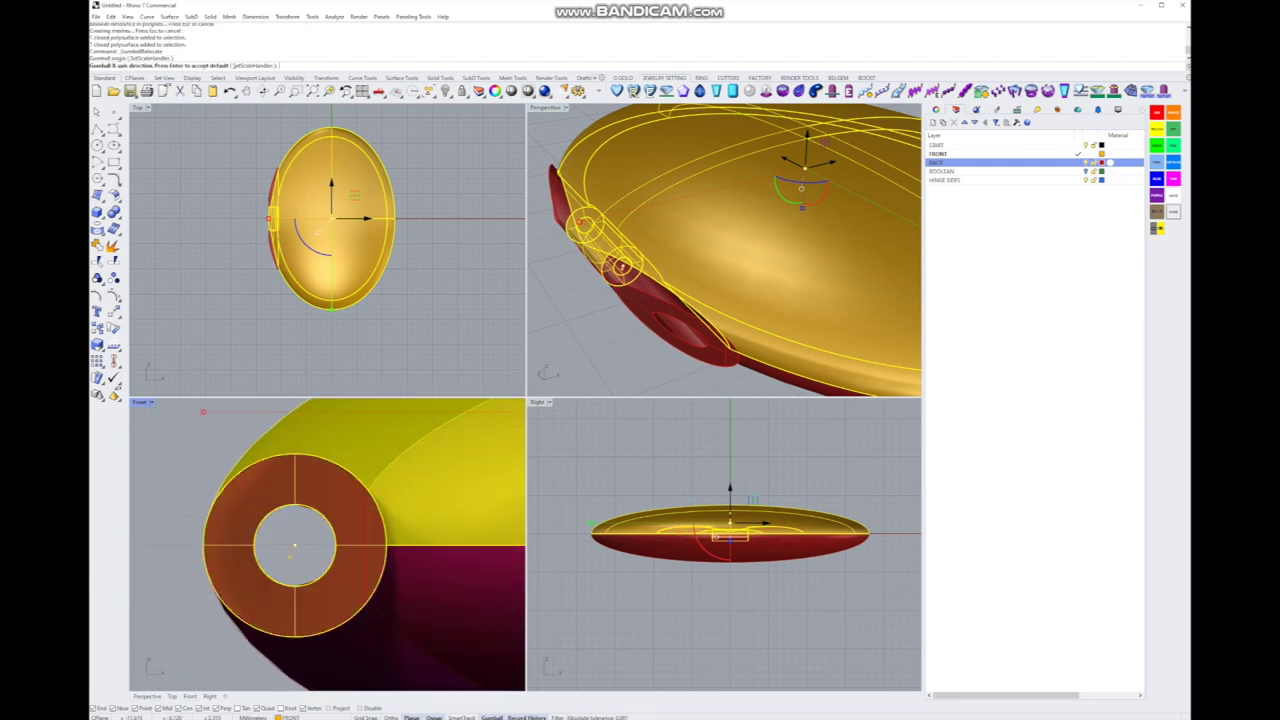
key(Return)
scroll(327, 545, down, 4)
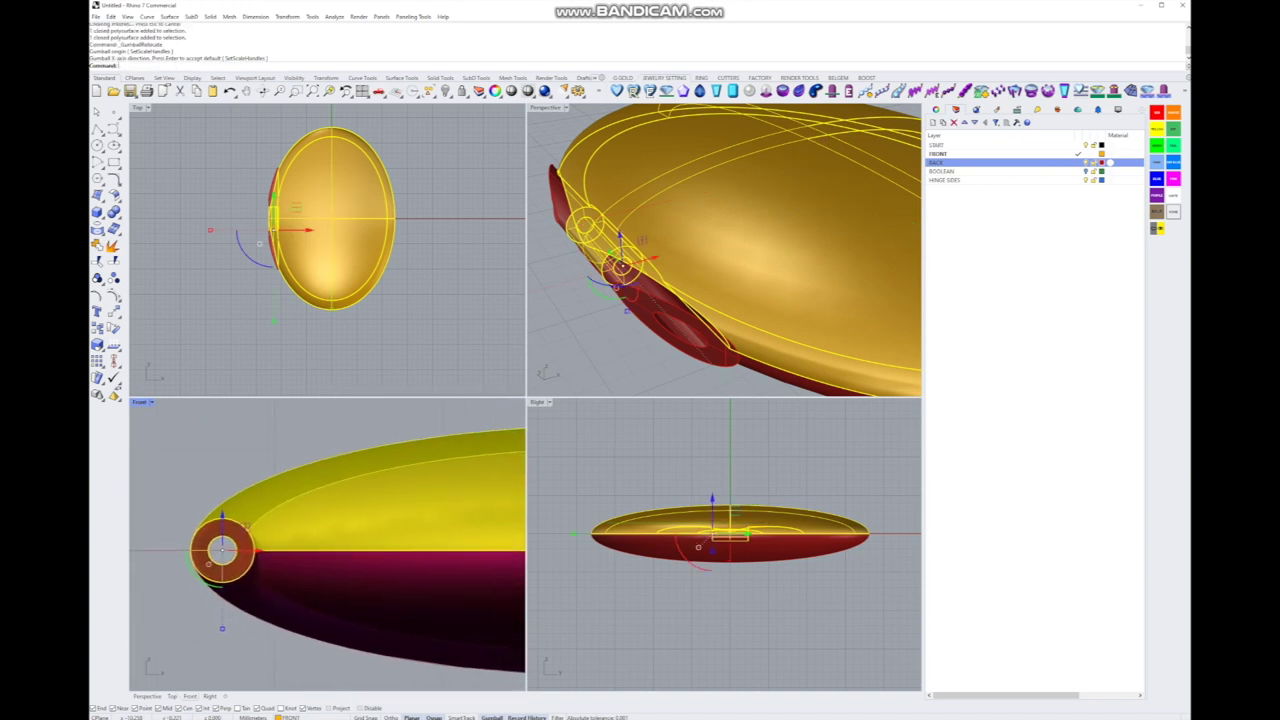
Step: Rotate the front half partly open around the hinge centre in a maximized Front view, then return to four viewports
key(ctrl+m)
scroll(320, 410, down, 5)
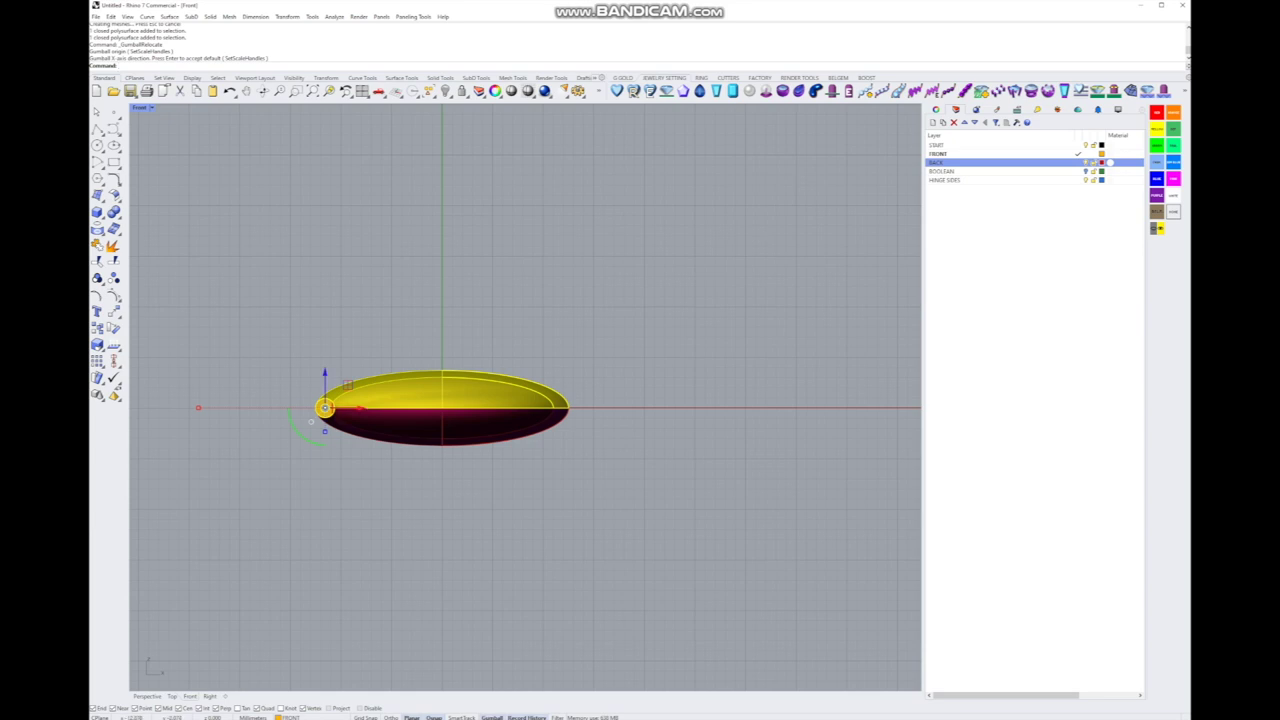
scroll(325, 408, up, 4)
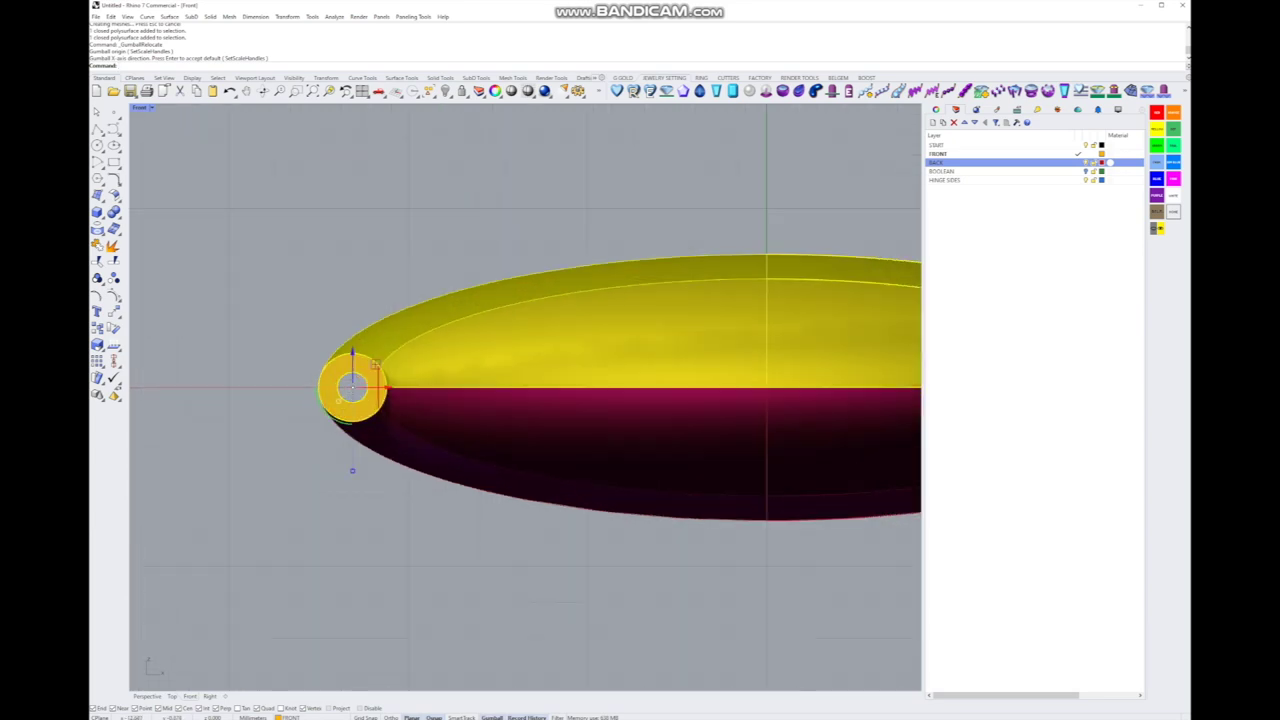
scroll(328, 406, down, 2)
drag(300, 425, 314, 437)
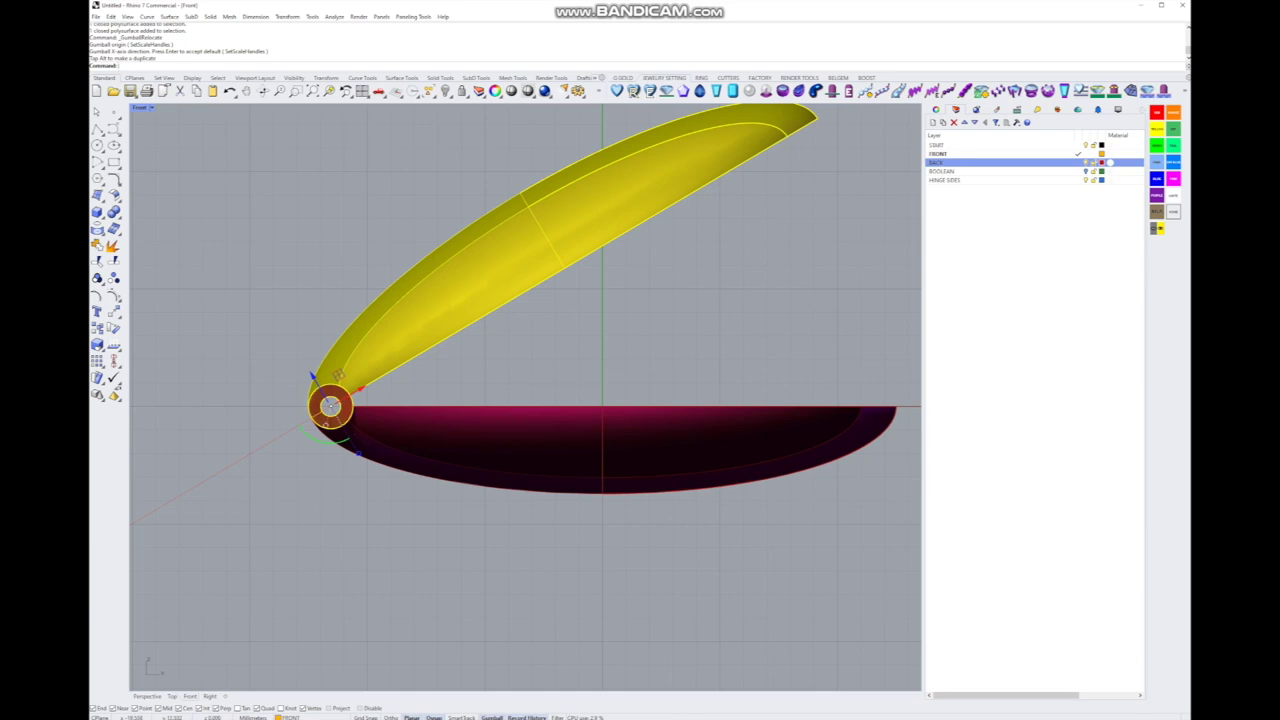
key(ctrl+m)
Step: Examine the partly opened locket and the knuckles around the hinge hole from several angles in the Perspective view
scroll(730, 520, down, 2)
scroll(720, 250, down, 6)
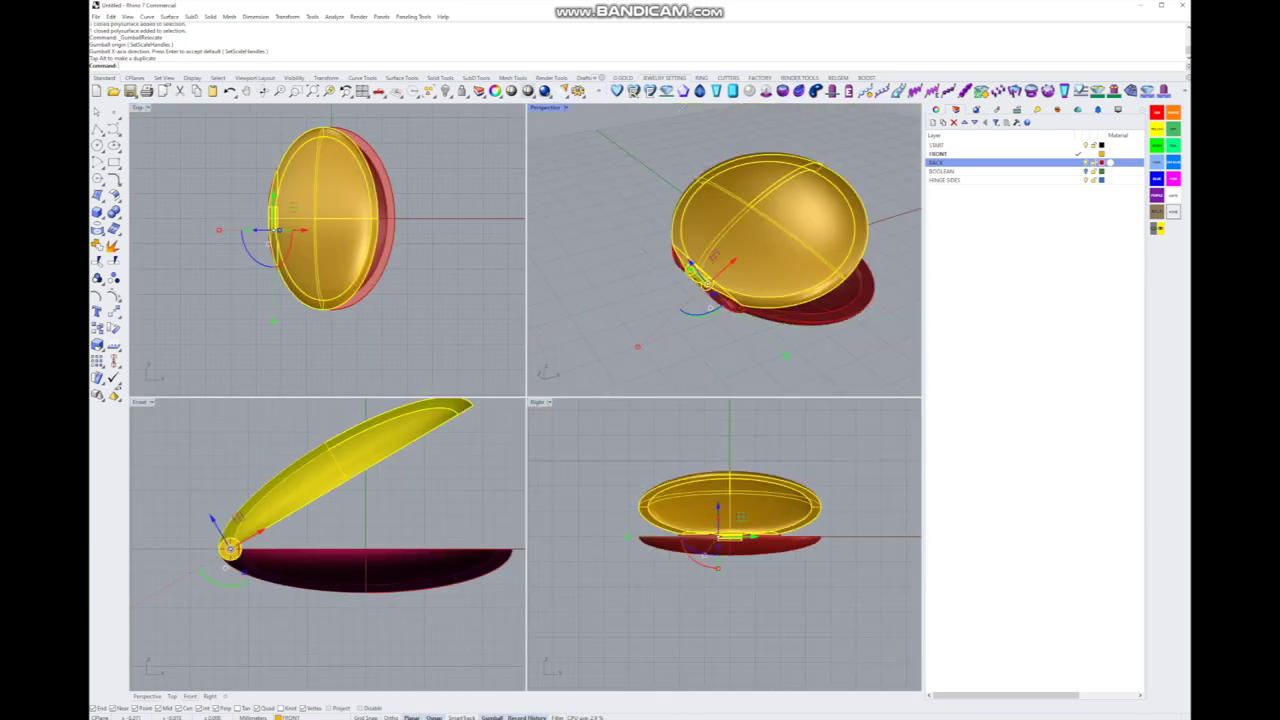
right_drag(720, 250, 669, 269)
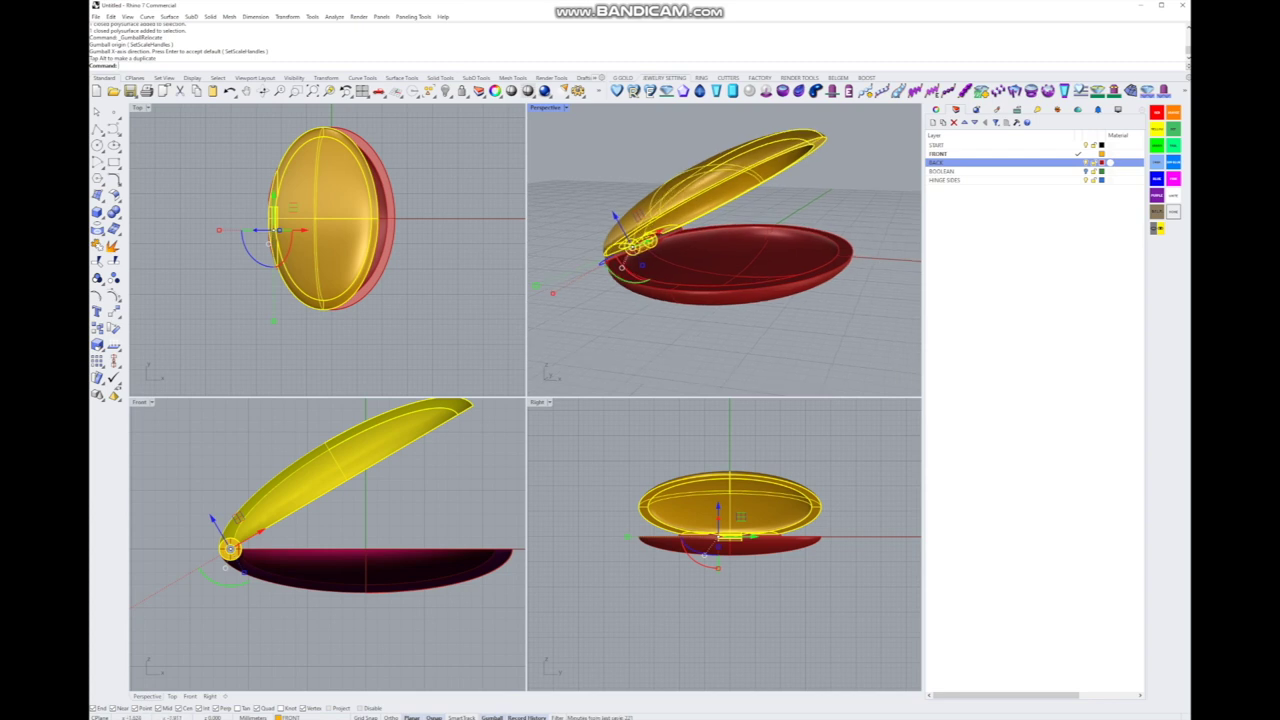
scroll(630, 240, up, 8)
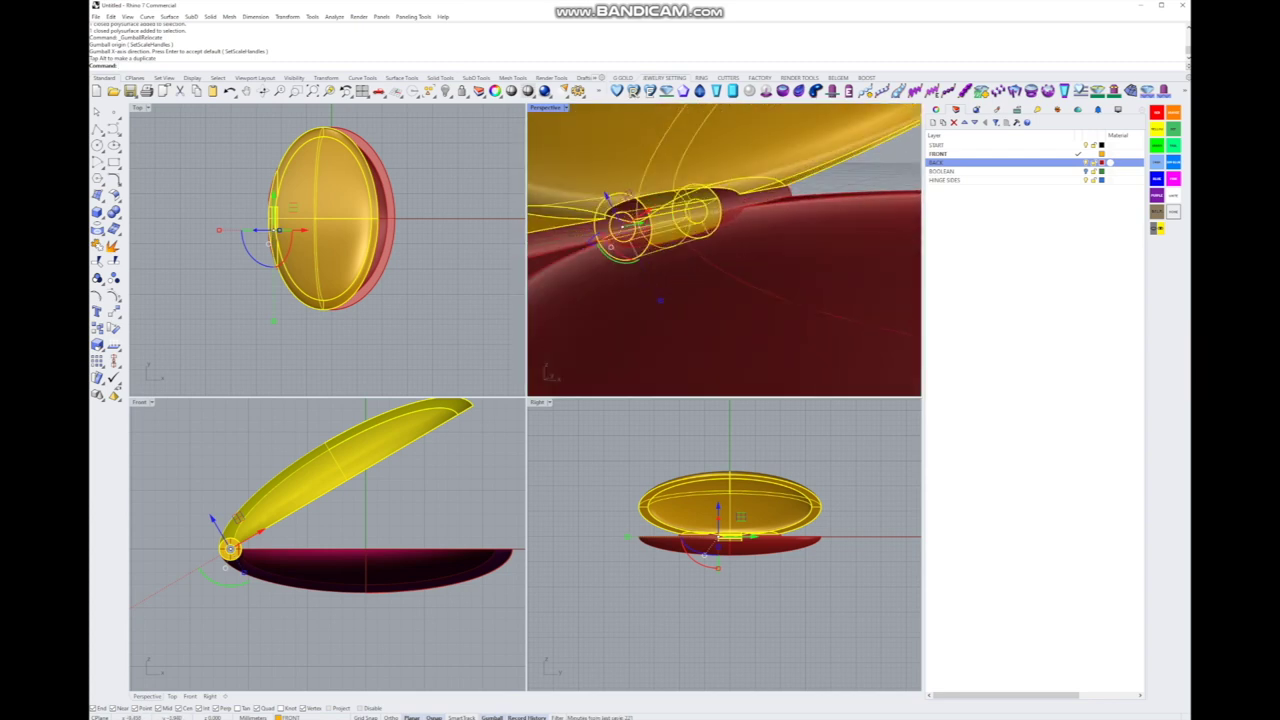
scroll(660, 300, down, 3)
right_drag(660, 300, 800, 305)
scroll(725, 250, up, 3)
scroll(725, 250, up, 5)
scroll(725, 250, down, 3)
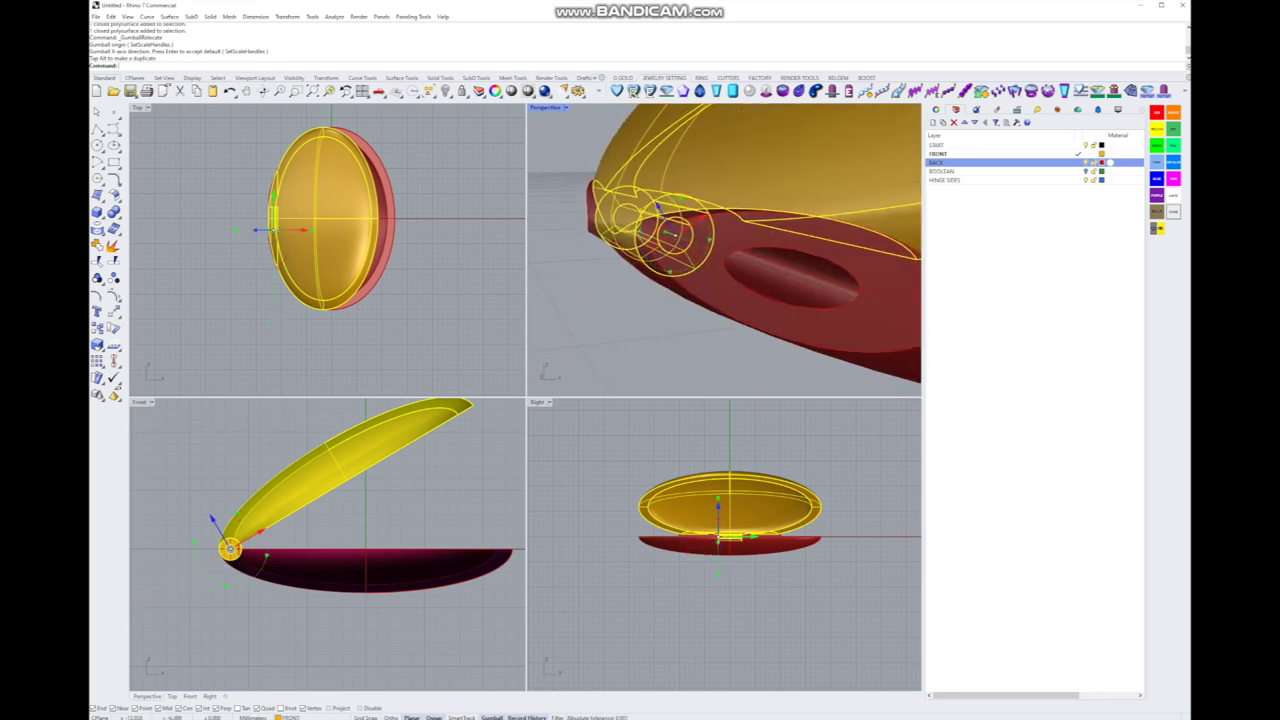
Step: Rotate the front half further open around the hinge and look closely at the clearance between the knuckles
drag(262, 558, 262, 545)
scroll(725, 250, up, 3)
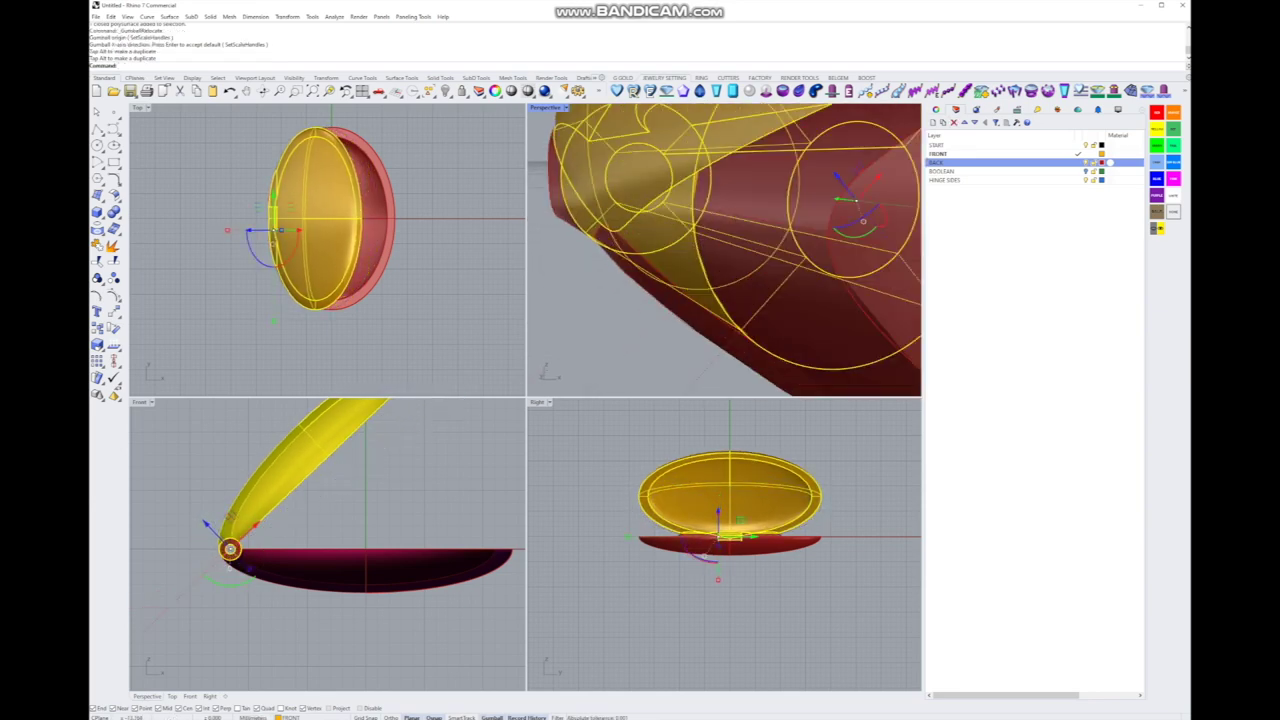
Step: Rotate the front half still further open around the hinge until it stands steeply above the back half, and deselect it
scroll(725, 250, down, 5)
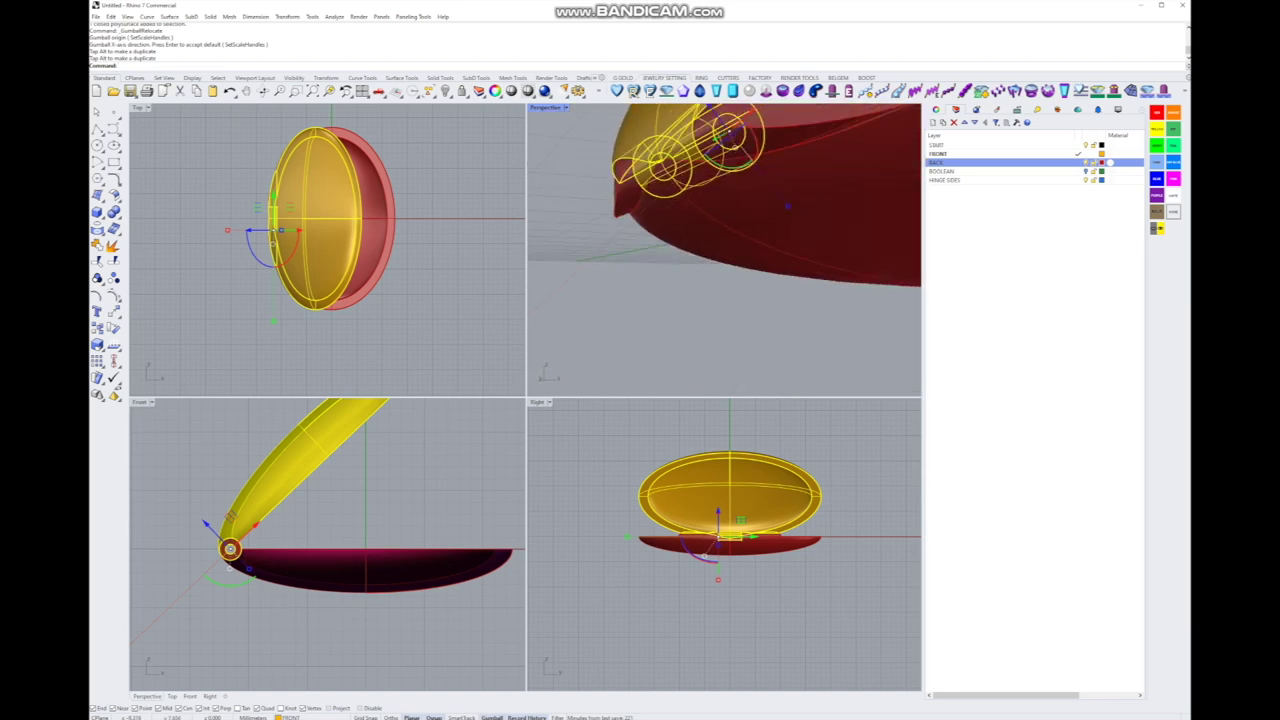
right_drag(787, 205, 771, 269)
drag(262, 545, 248, 518)
key(Escape)
Step: Examine the widely opened locket and its hinge knuckles from outside and inside in the Perspective view
right_drag(700, 250, 864, 242)
scroll(742, 214, down, 3)
scroll(772, 194, down, 2)
scroll(800, 218, up, 2)
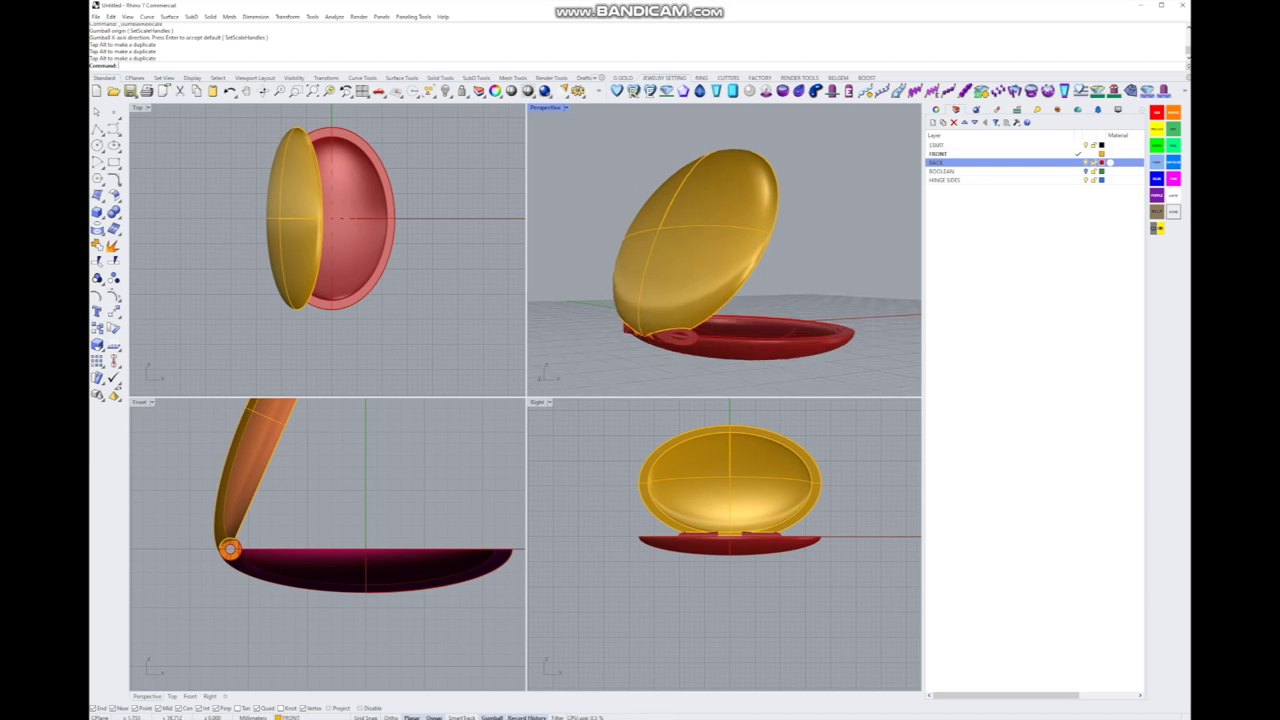
scroll(724, 249, up, 4)
scroll(724, 249, down, 5)
right_drag(724, 249, 719, 286)
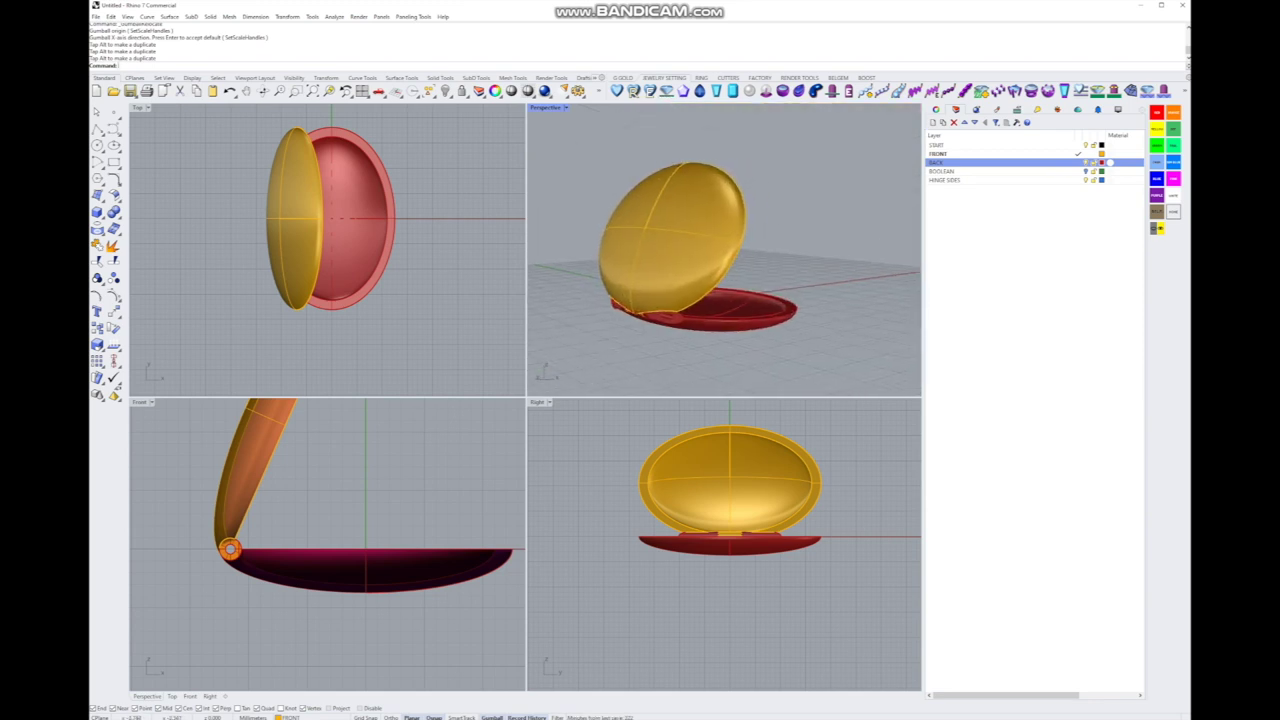
scroll(724, 249, up, 4)
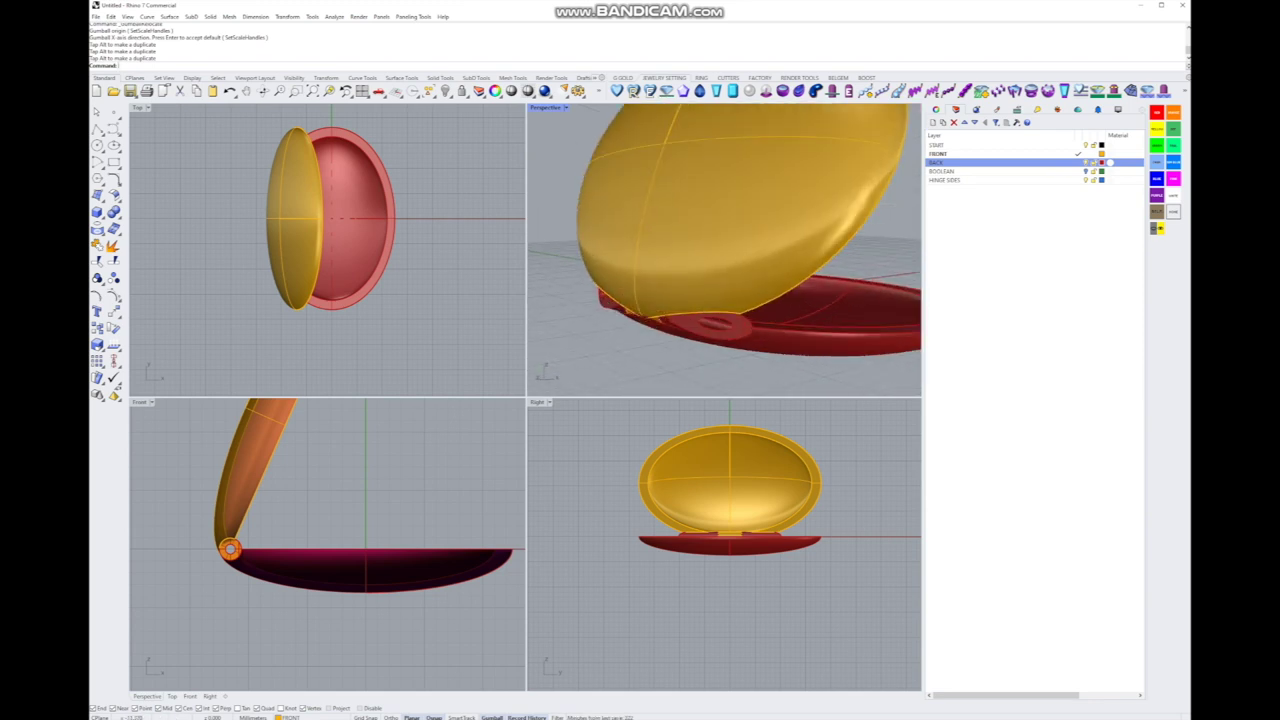
scroll(724, 249, down, 4)
right_drag(724, 249, 650, 262)
scroll(760, 241, up, 3)
scroll(760, 250, down, 2)
scroll(725, 255, down, 1)
scroll(297, 580, down, 4)
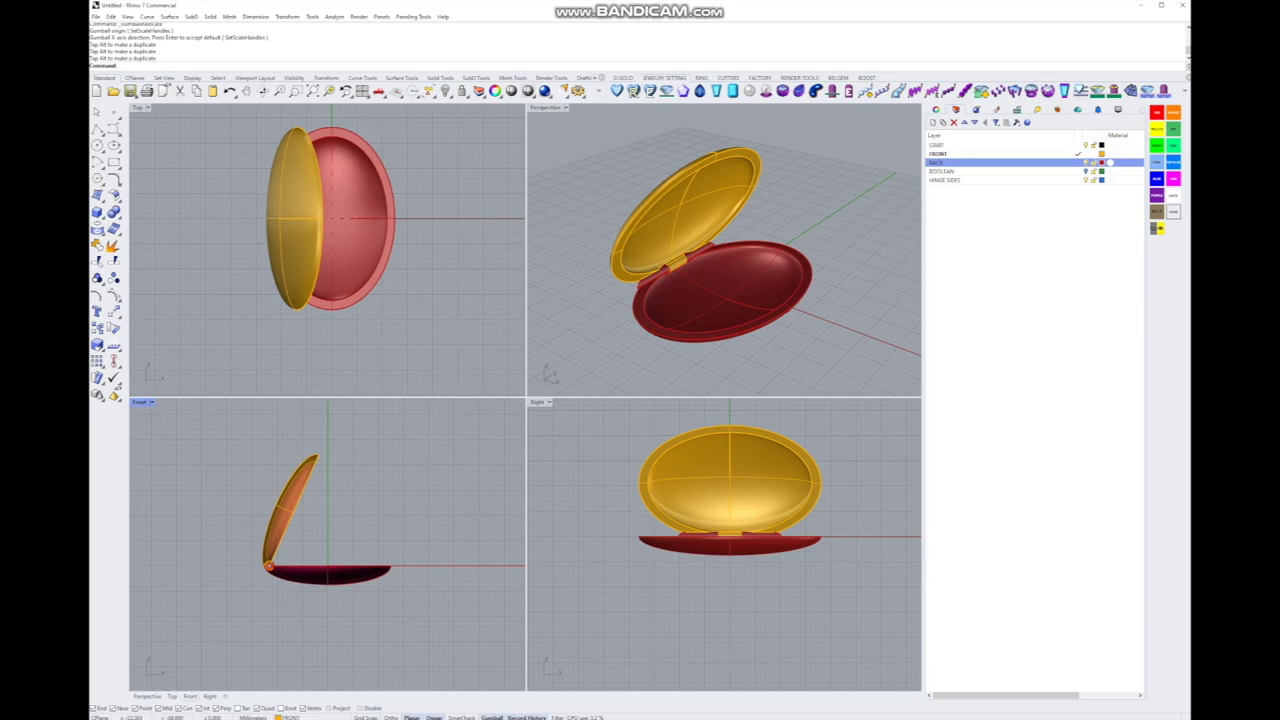
Step: Import the Illustrator file Peace.ai into the Top view, scaled with Fit to default screen
key(ctrl+Tab)
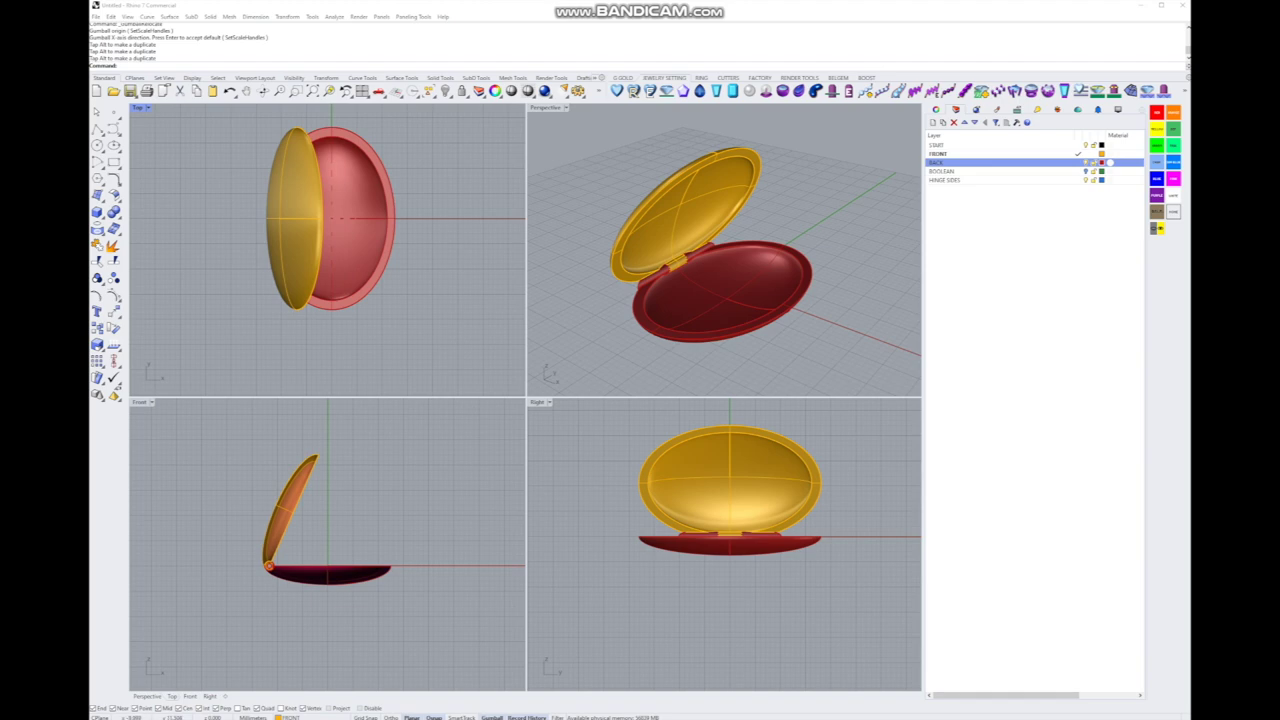
click(96, 16)
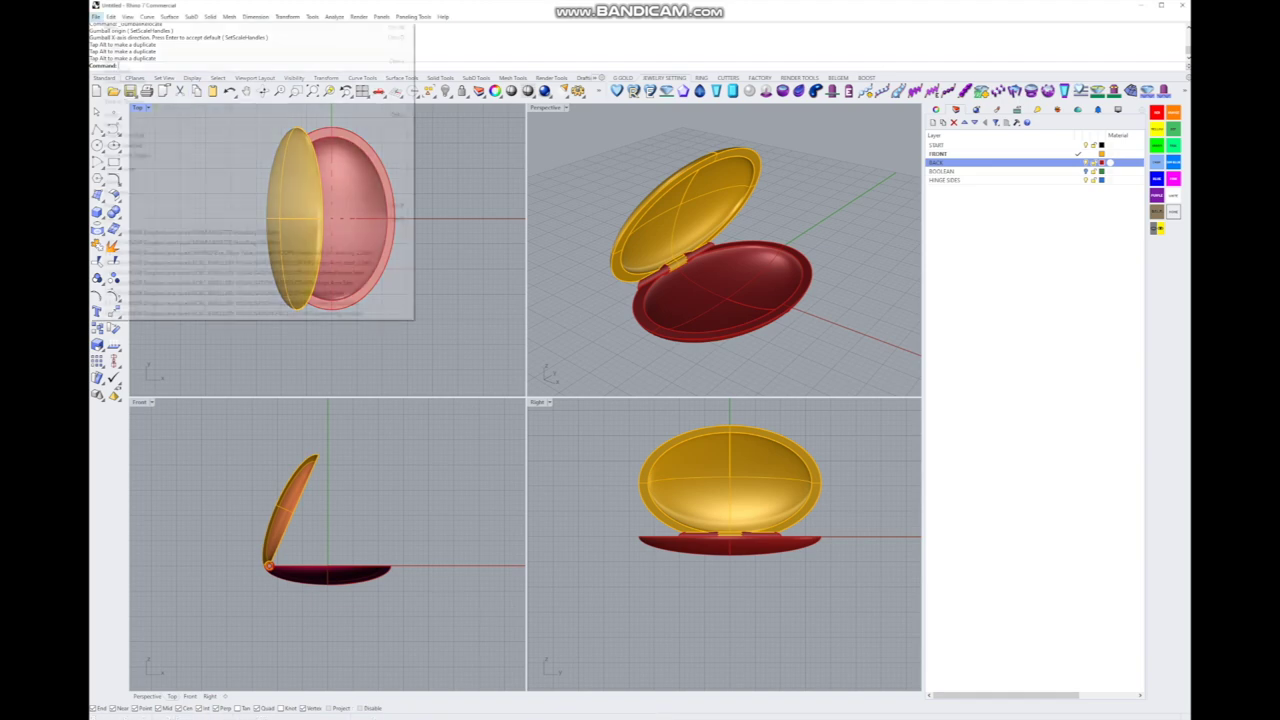
click(115, 124)
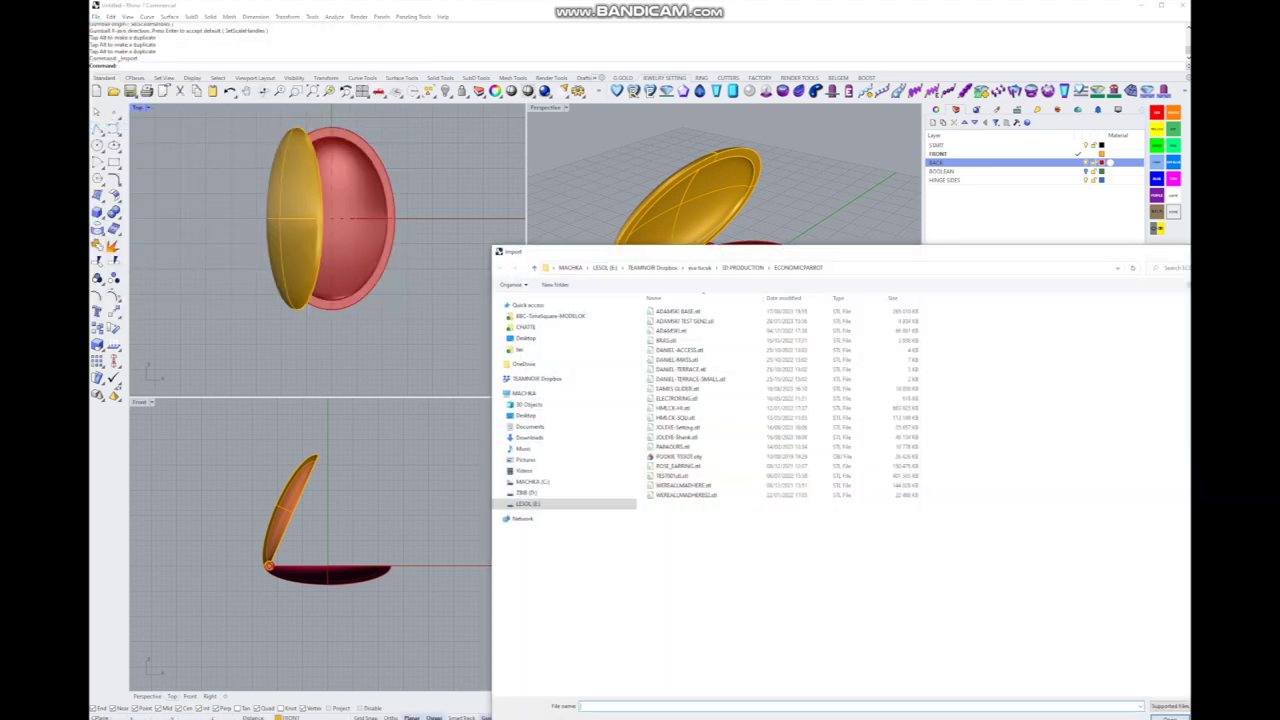
key(alt+Up)
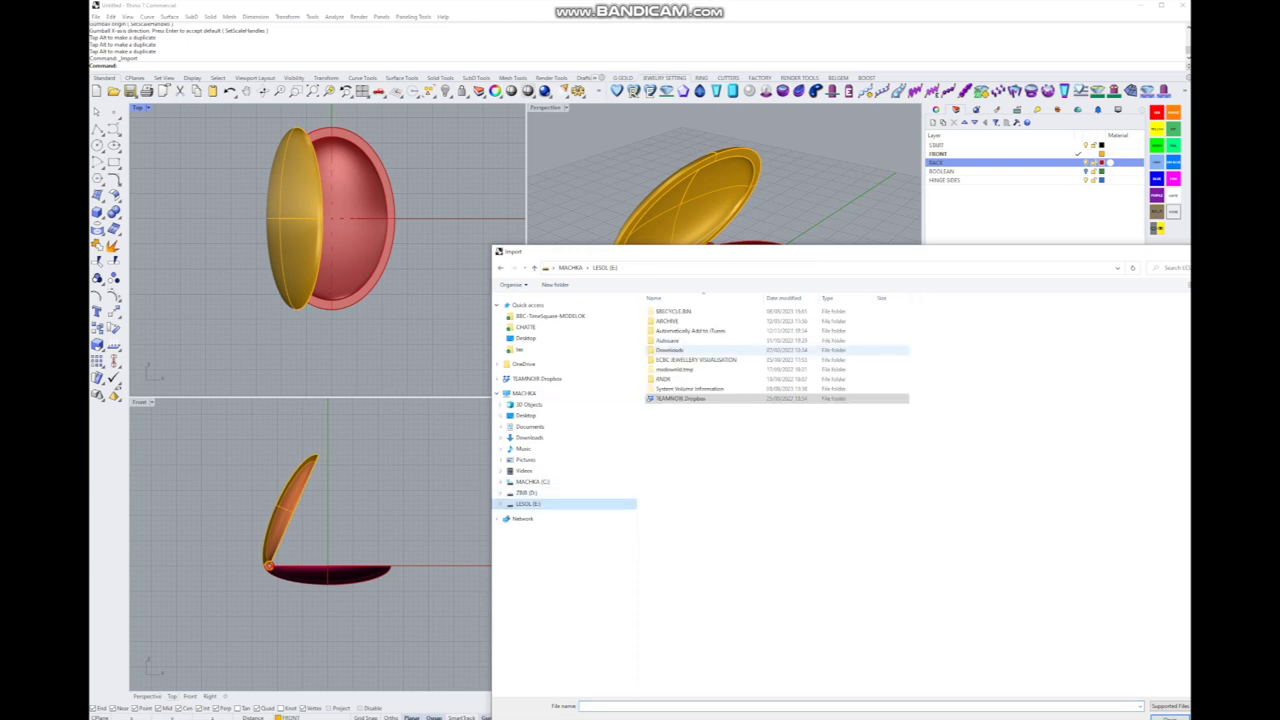
key(alt+Up)
key(alt+Up)
double_click(667, 331)
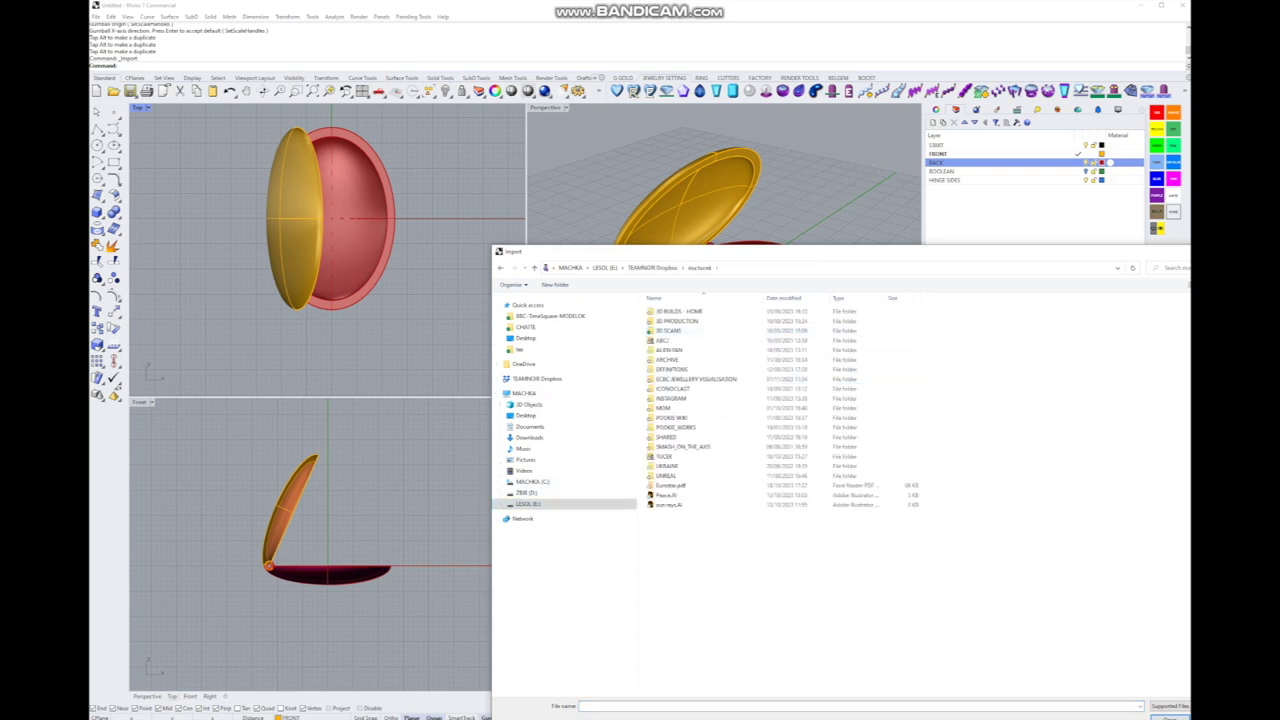
double_click(680, 495)
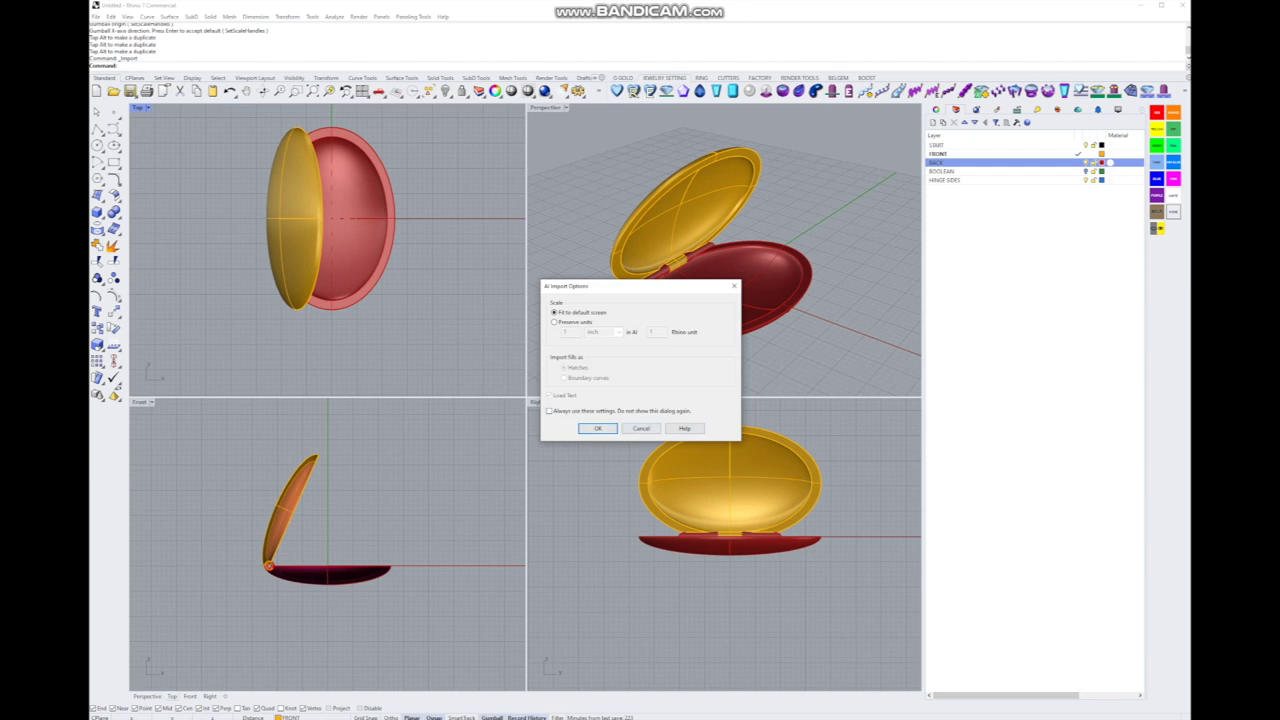
key(Return)
Step: Move the imported peace sign curves along the X axis clear of the locket and scale them down to less than half size
scroll(254, 302, down, 3)
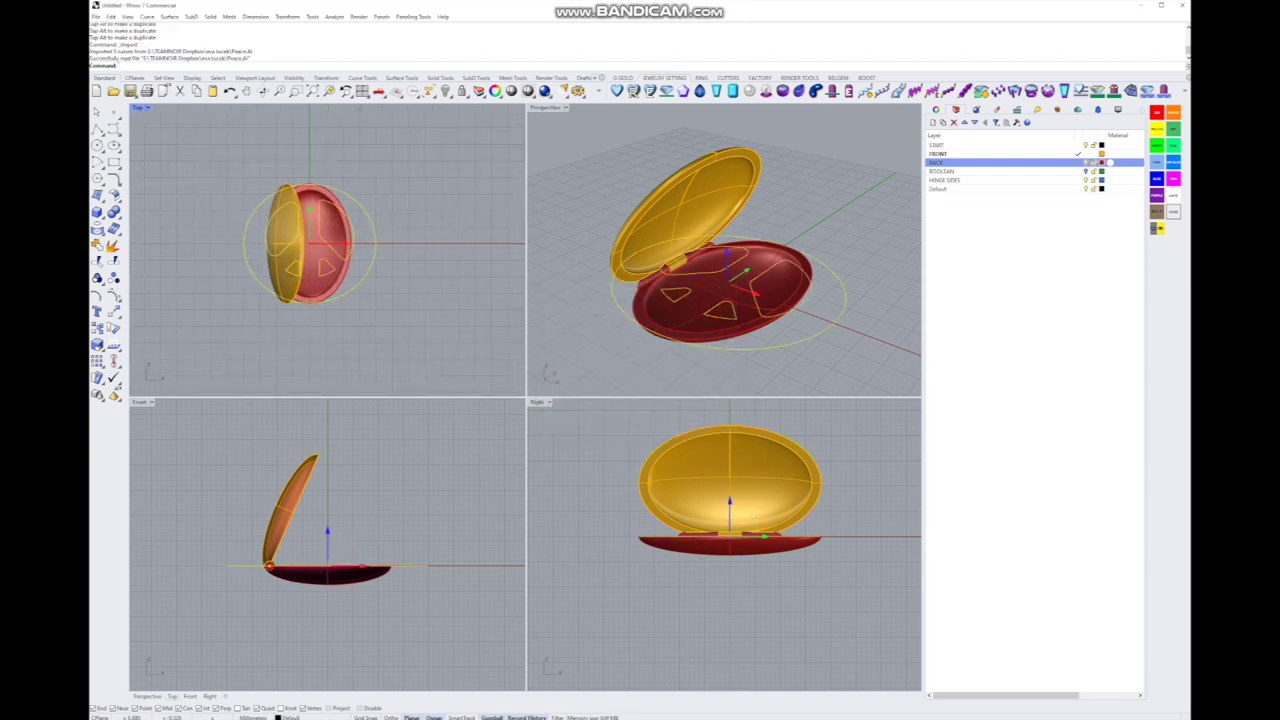
drag(310, 243, 400, 243)
right_drag(400, 243, 315, 243)
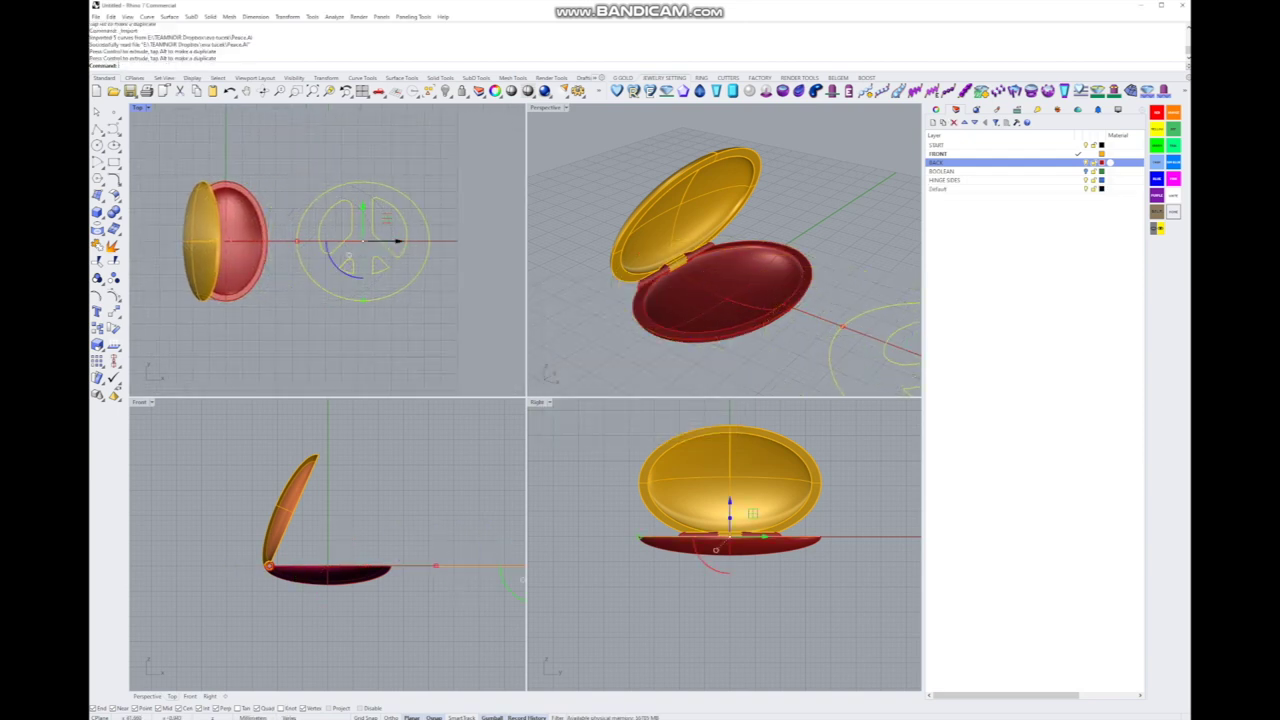
drag(296, 241, 342, 242)
scroll(246, 212, up, 2)
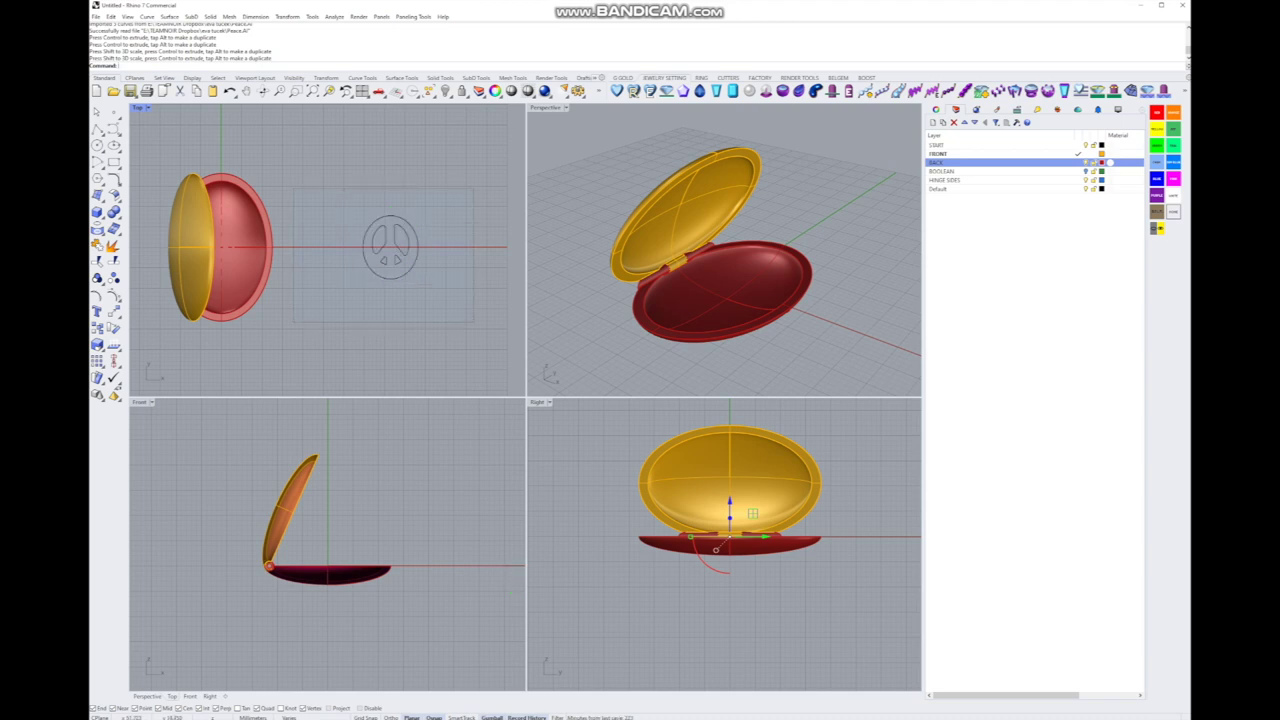
click(412, 232)
key(Escape)
Step: Rotate the front half back around the hinge in the Front view to close the locket, and deselect it
click(279, 540)
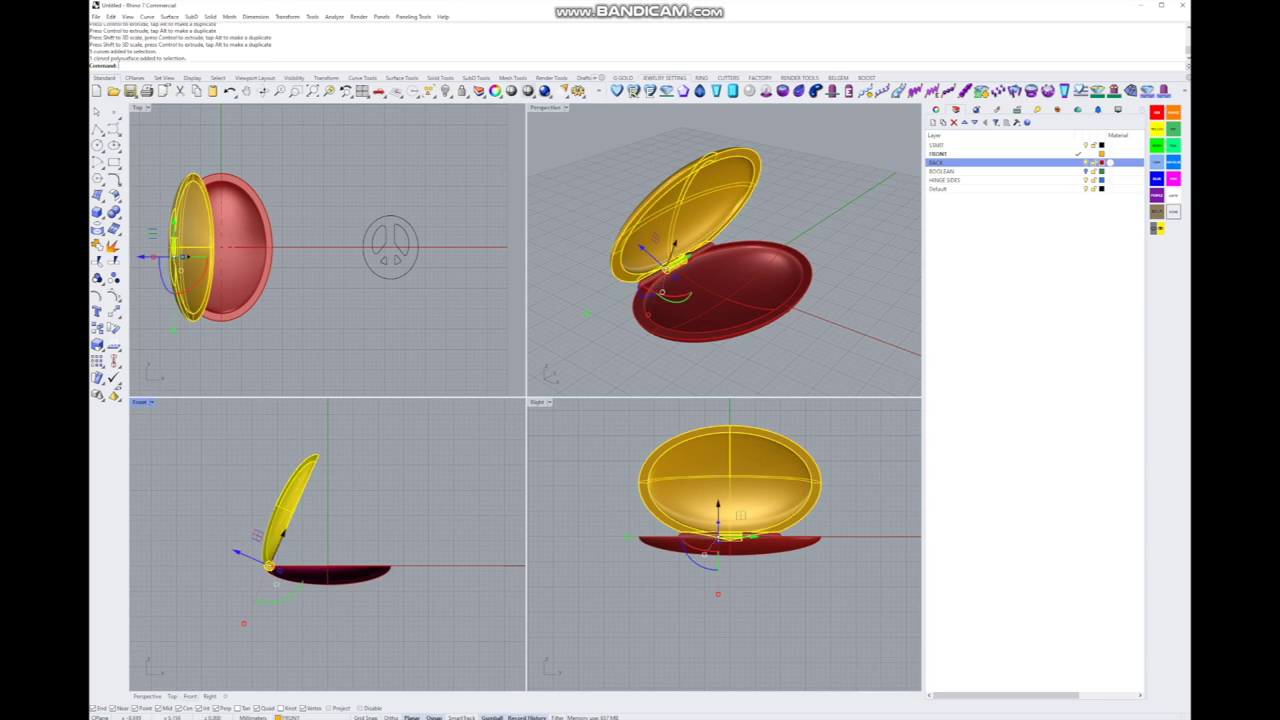
scroll(265, 566, up, 2)
drag(280, 598, 249, 578)
key(Escape)
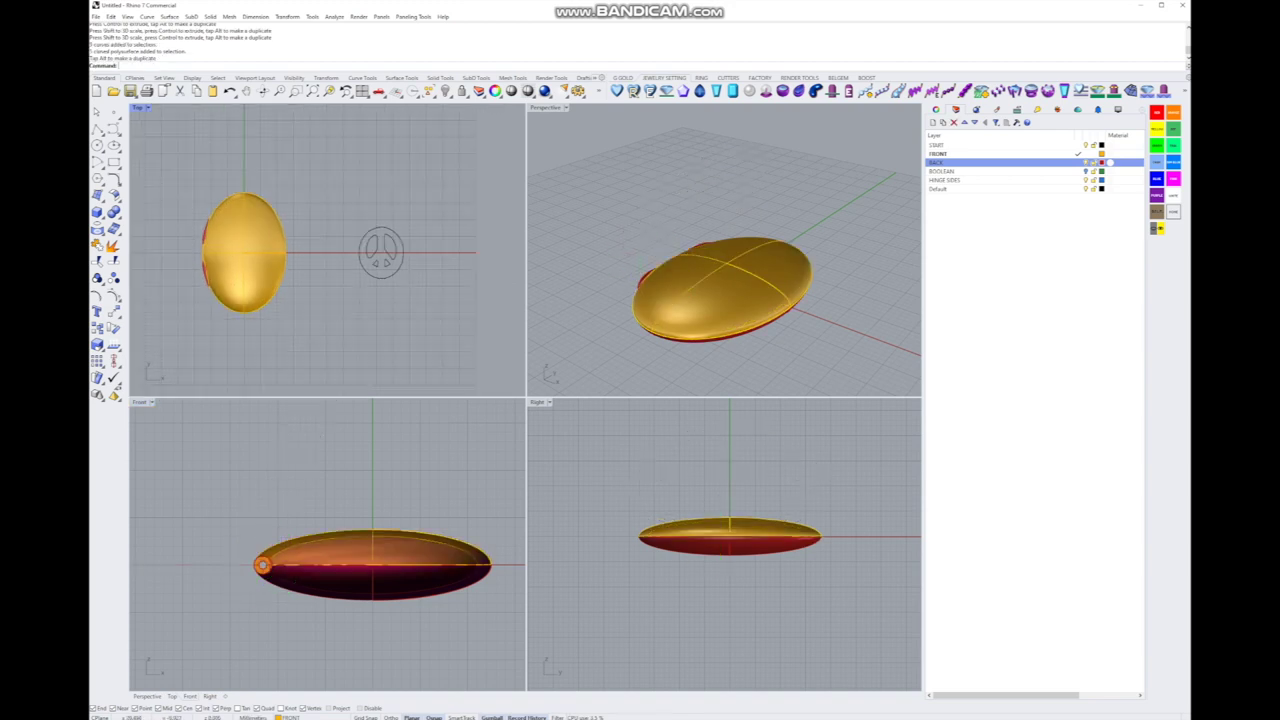
Step: Centre the peace sign curves over the closed locket and raise them above the front half's dome
click(381, 252)
right_drag(400, 300, 434, 304)
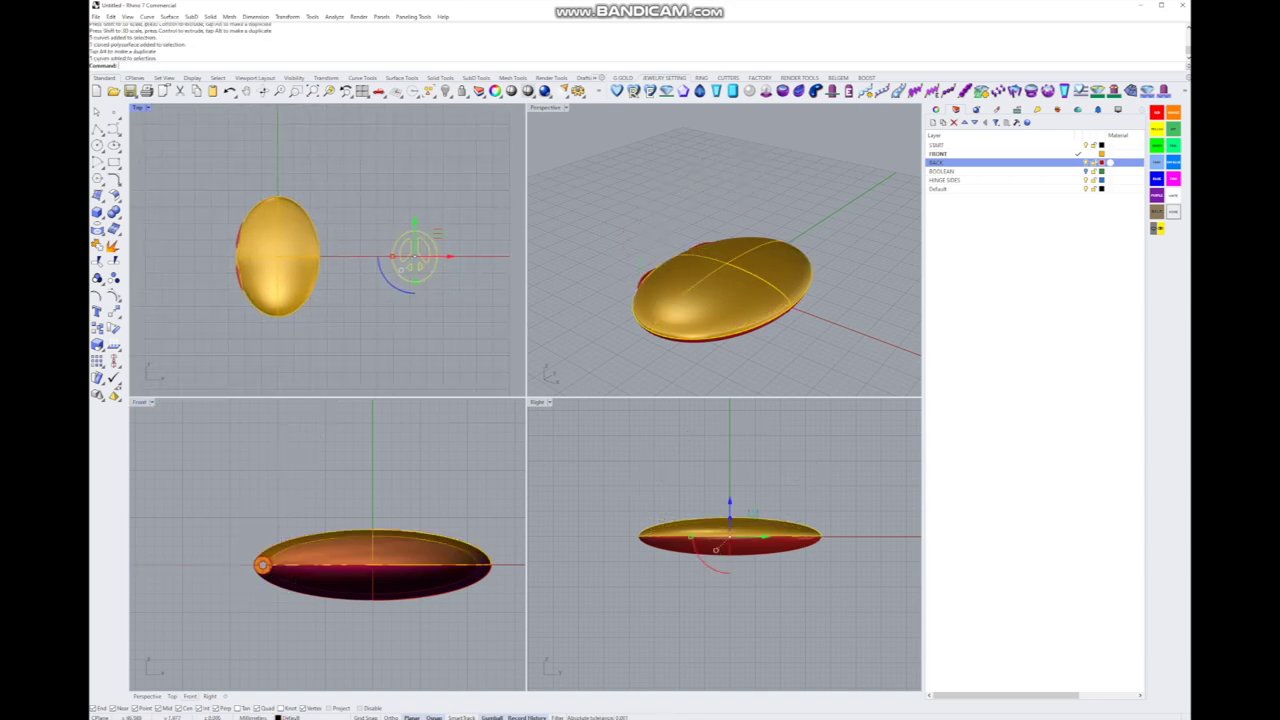
scroll(724, 260, down, 4)
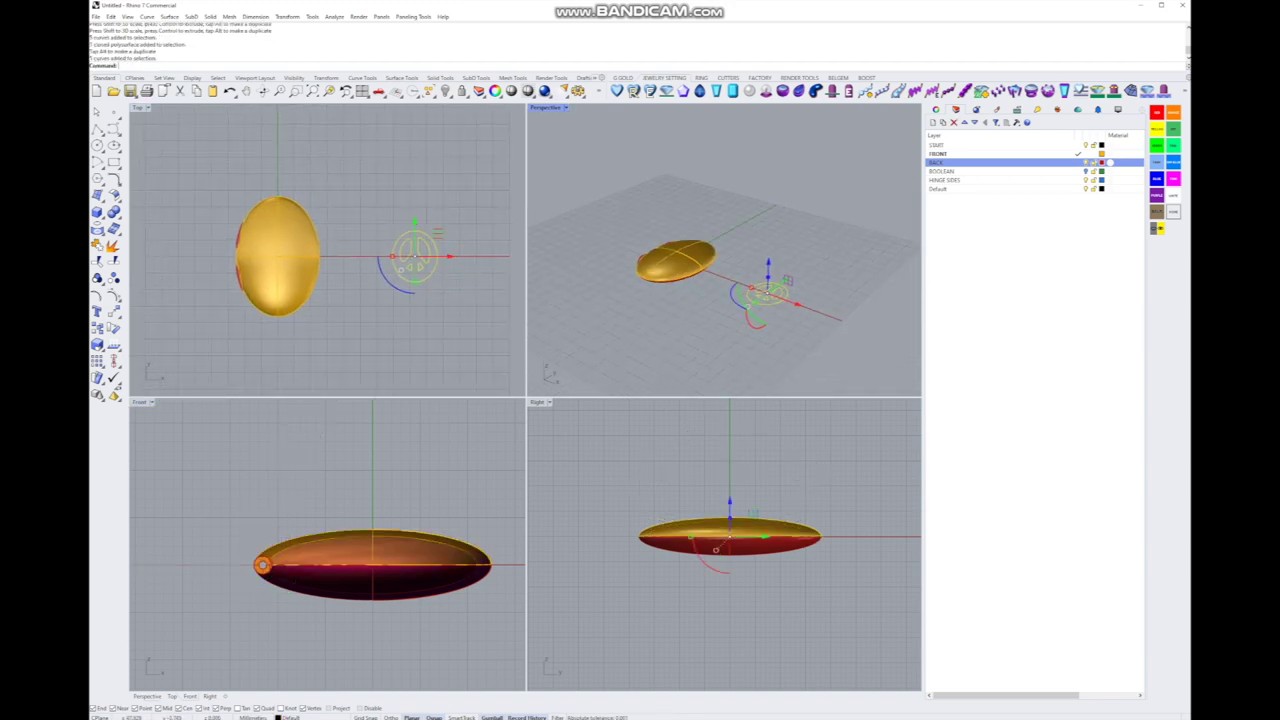
drag(767, 292, 676, 258)
drag(373, 528, 372, 475)
Step: Enlarge and stretch the peace sign curves lengthwise into an oval that follows the locket's outline in the Top view
scroll(372, 475, up, 3)
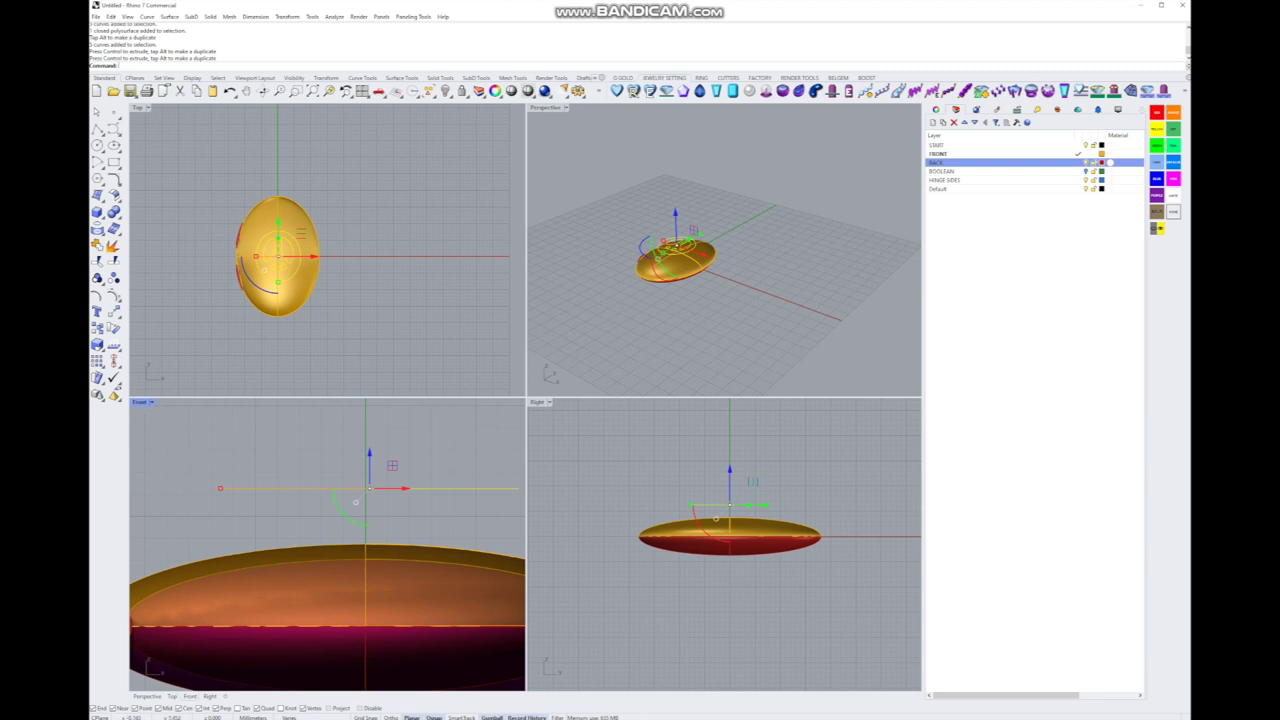
scroll(193, 566, down, 2)
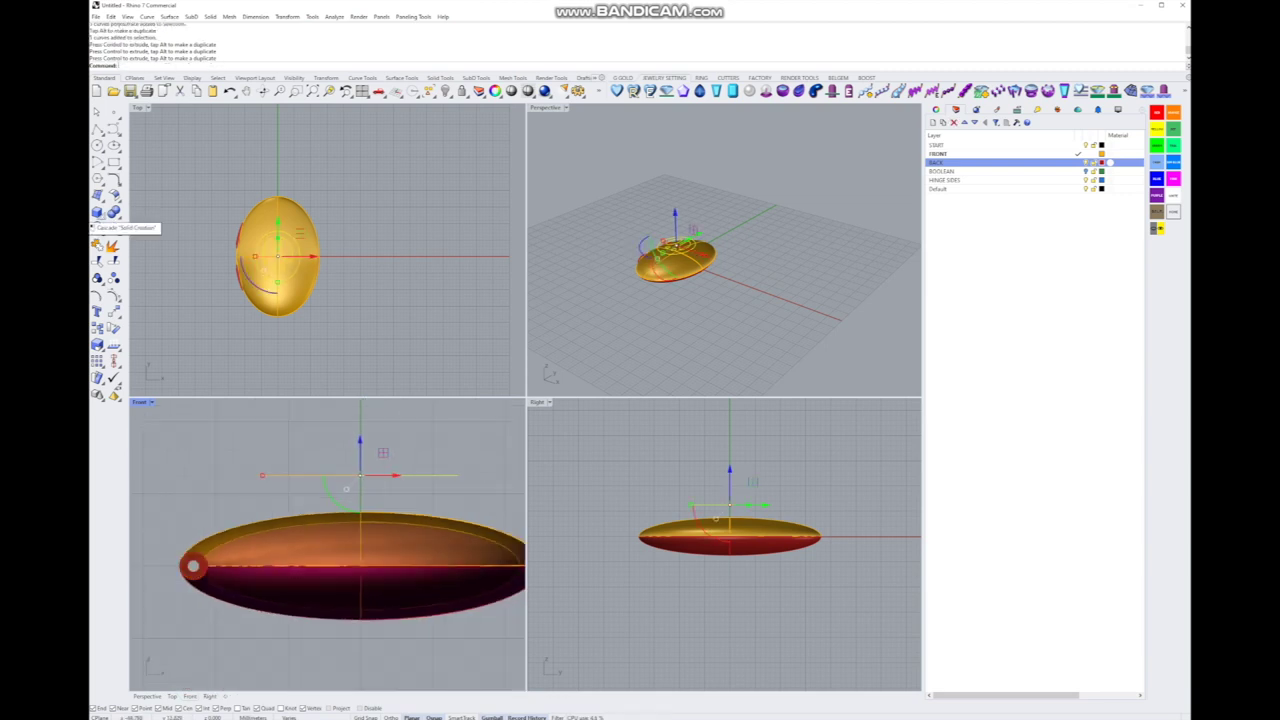
drag(277, 282, 302, 297)
Step: Extrude the peace sign curves to both sides as a solid and assign the solid to the Default layer
click(97, 212)
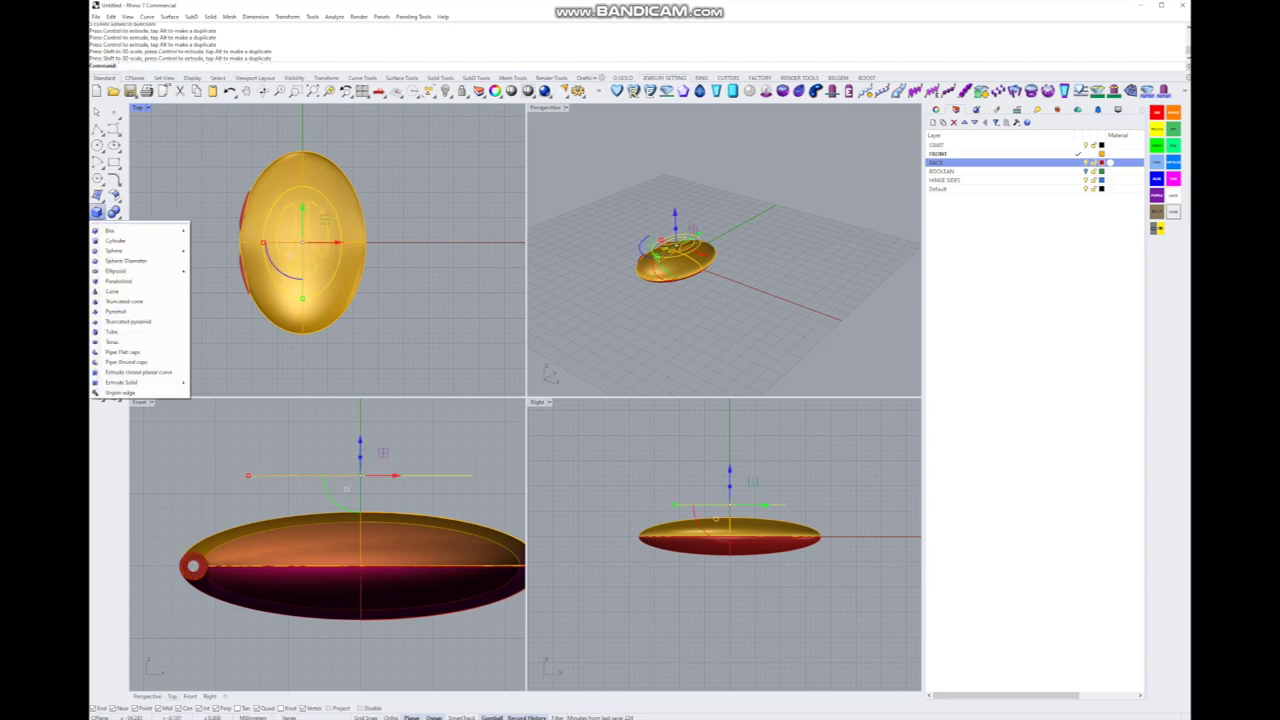
click(140, 366)
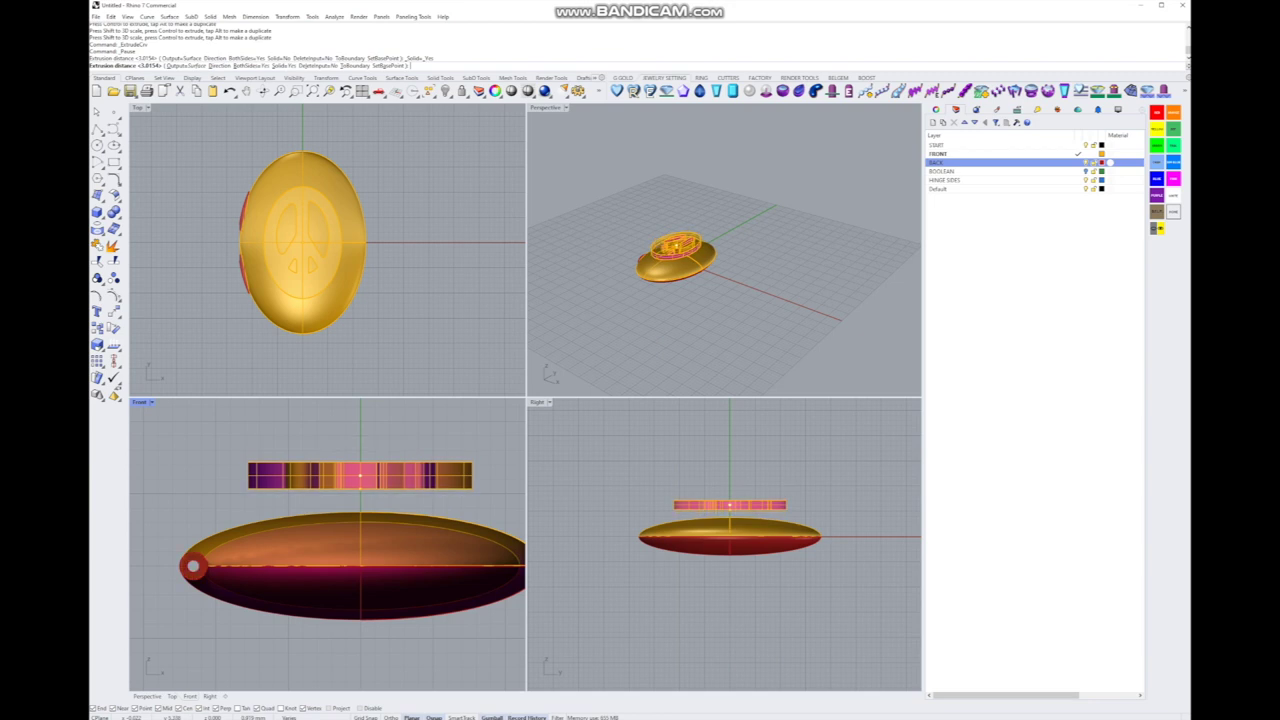
click(360, 490)
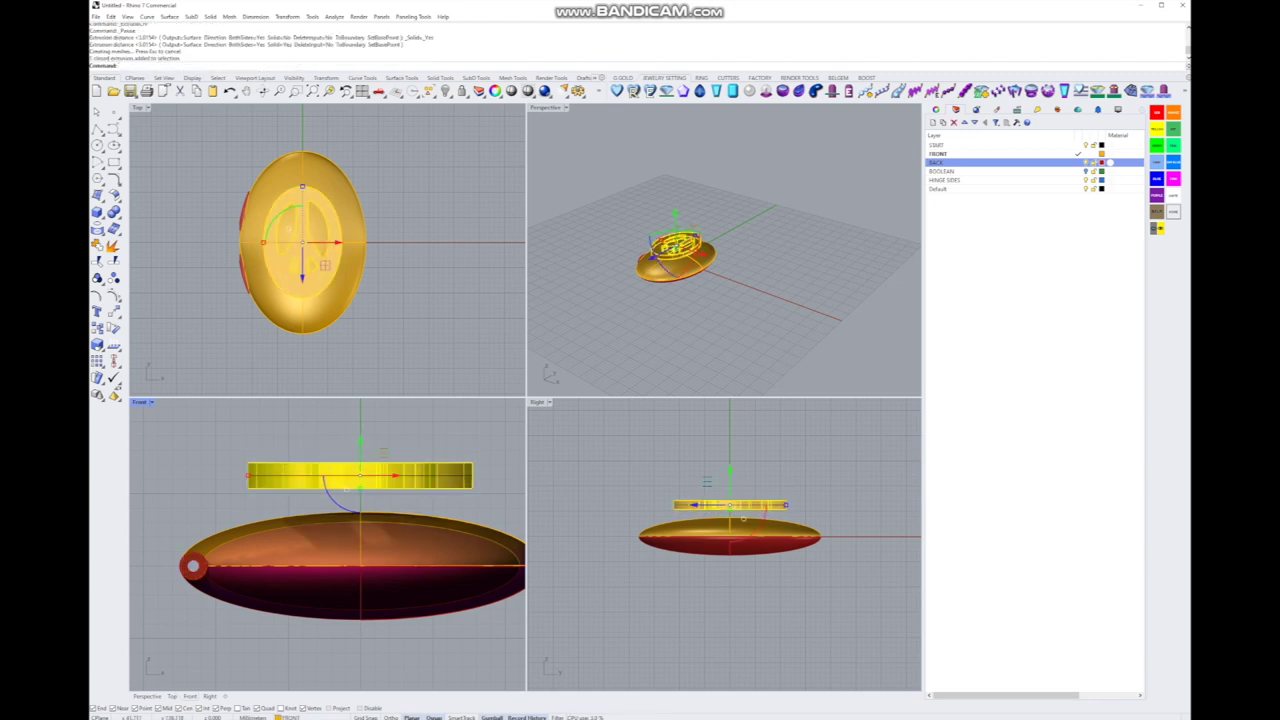
right_click(1004, 188)
click(1050, 350)
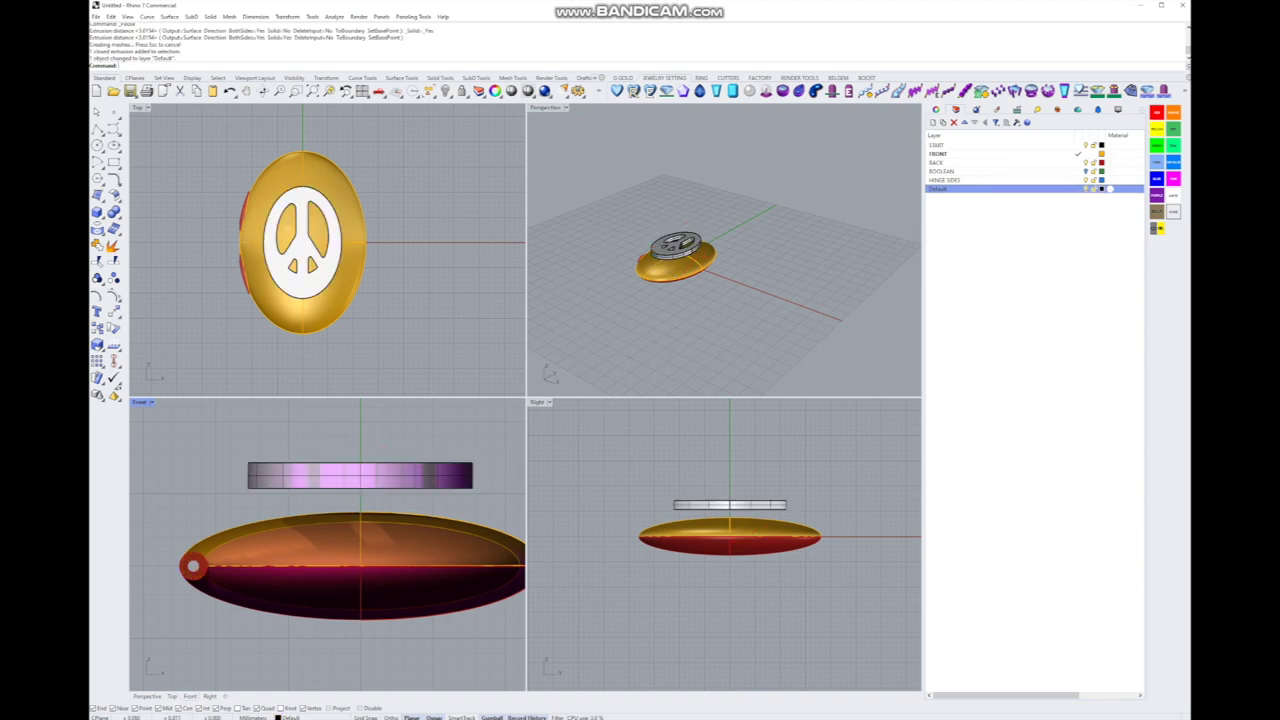
Step: Lower the peace sign solid in the Front view until it rests on top of the front half's dome, accepting the broken history
click(360, 475)
drag(360, 475, 360, 505)
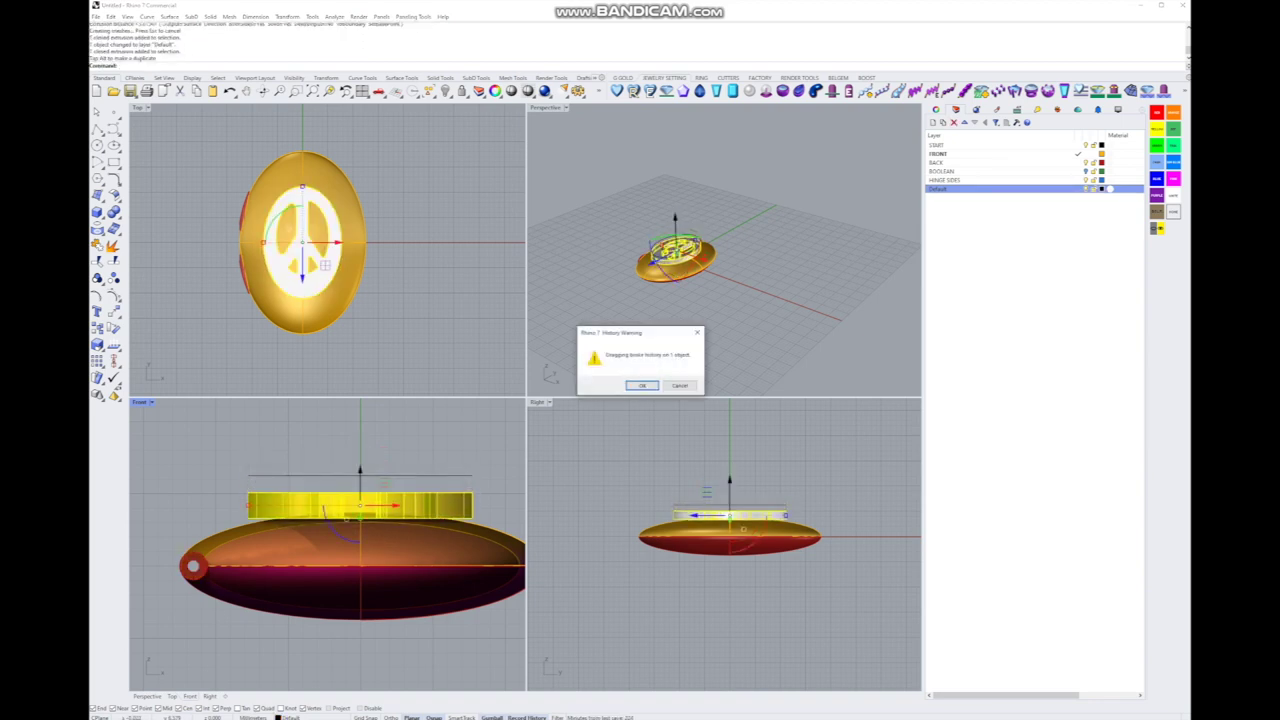
key(Return)
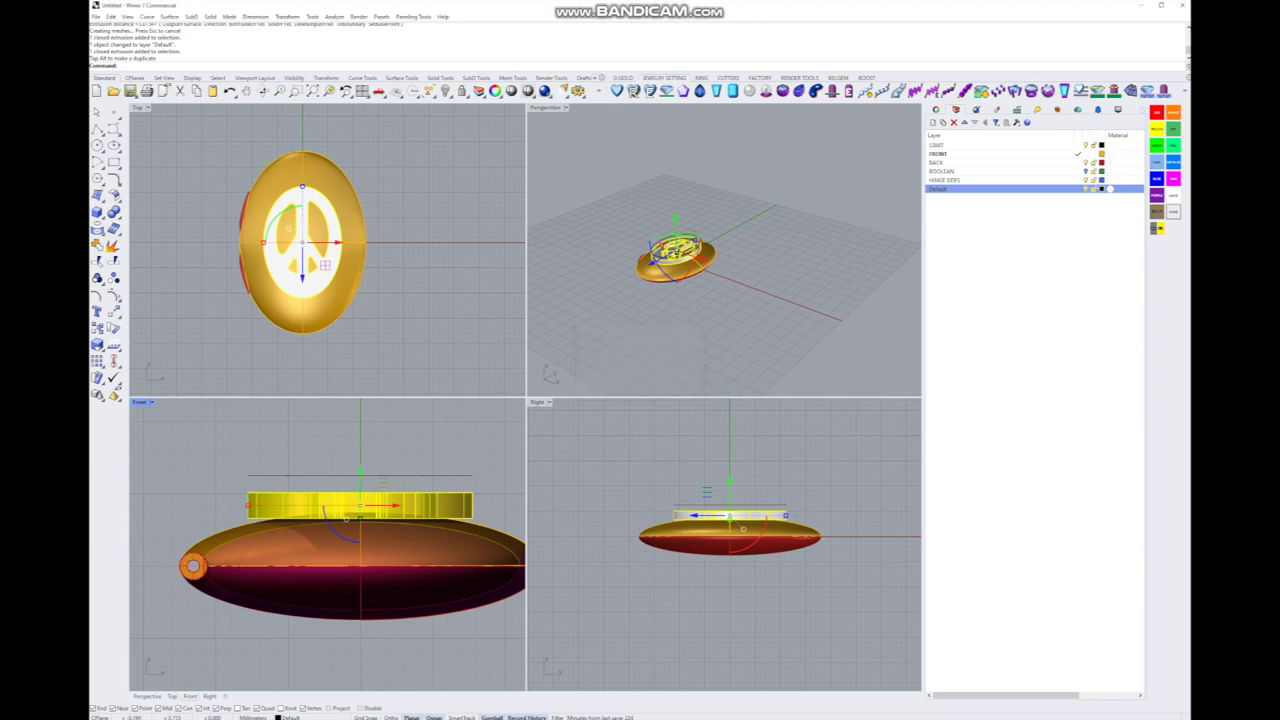
scroll(358, 515, up, 6)
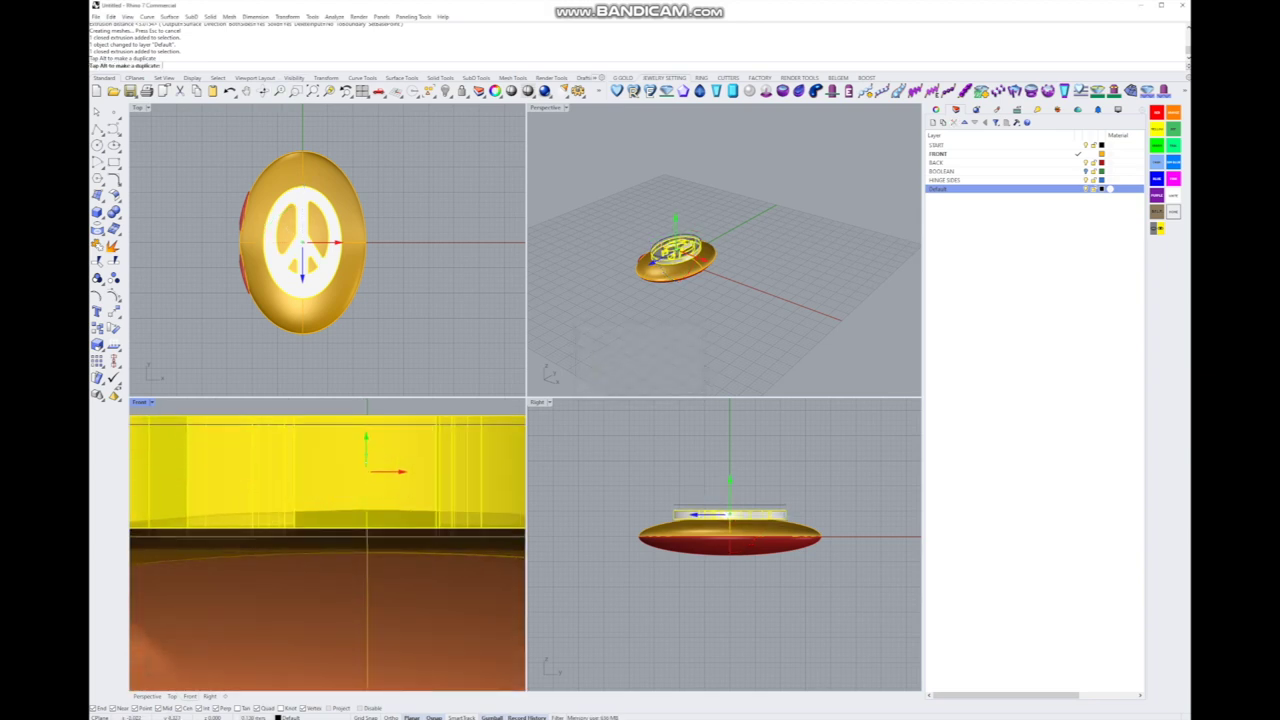
scroll(358, 515, down, 3)
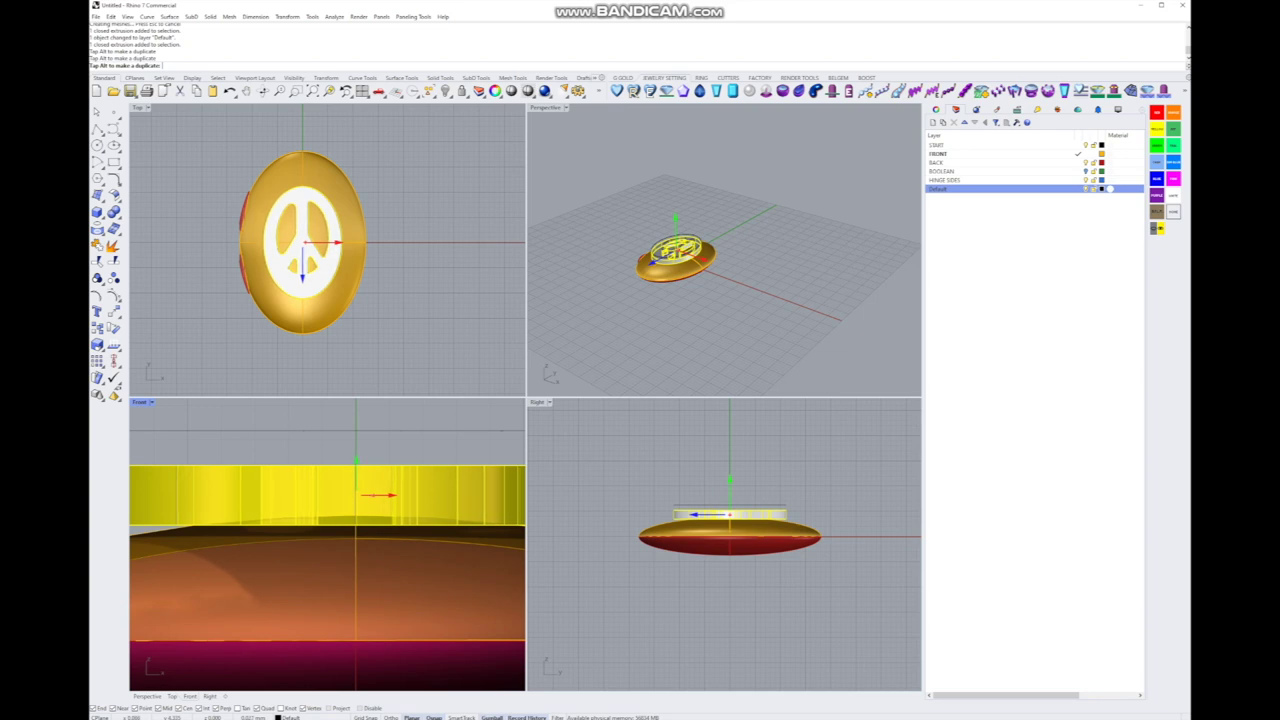
click(330, 505)
Step: Bend the peace sign solid symmetrically downward in the Front view, starting from its centre, to follow the curve of the dome
click(287, 16)
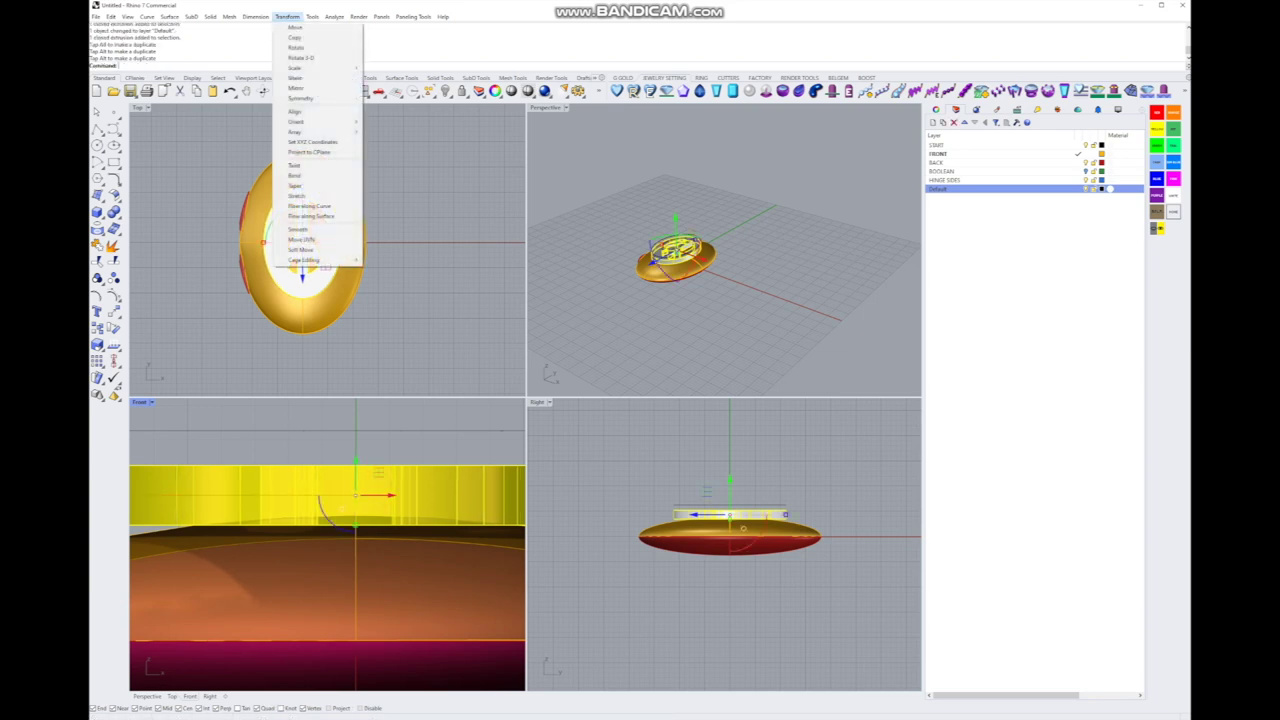
right_drag(380, 520, 411, 522)
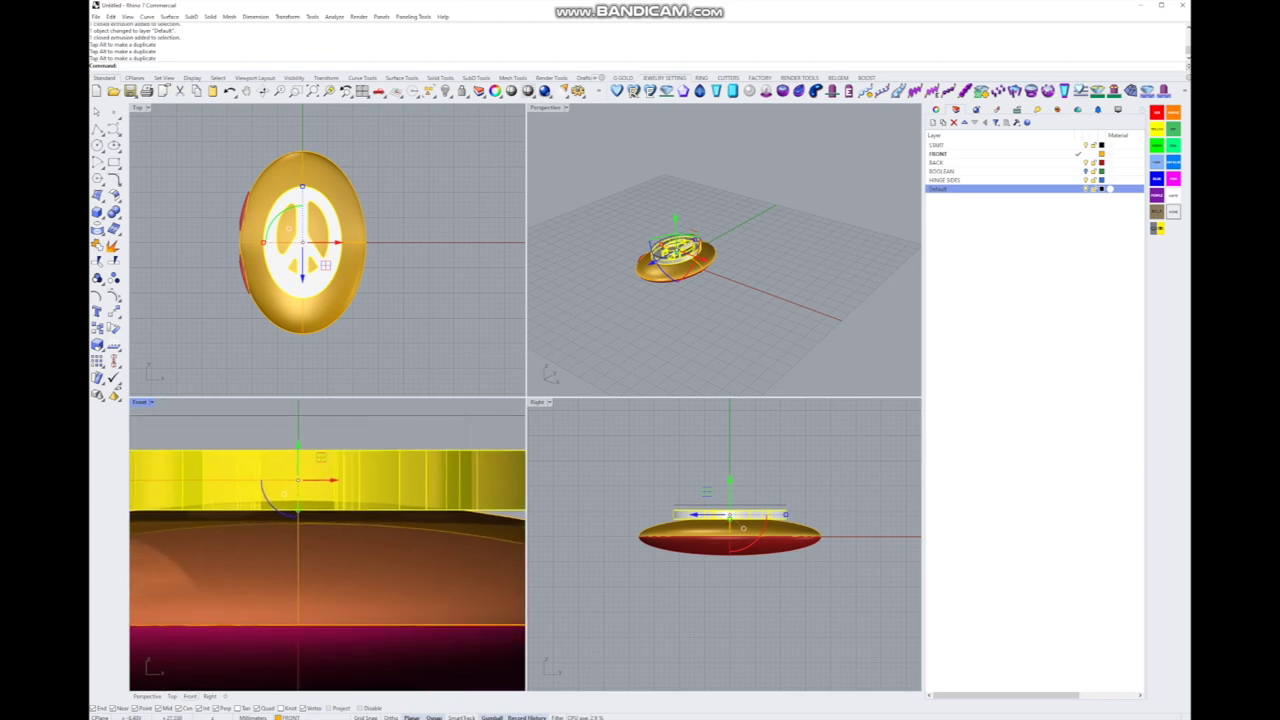
click(256, 16)
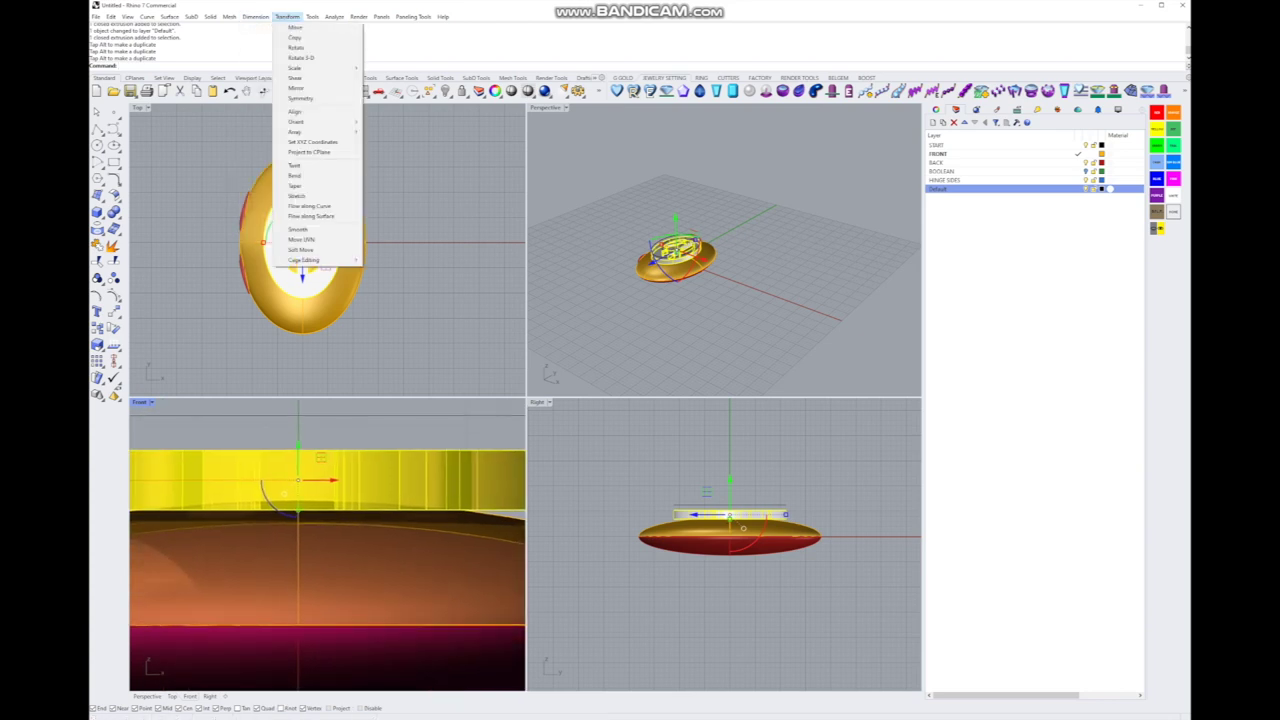
click(300, 176)
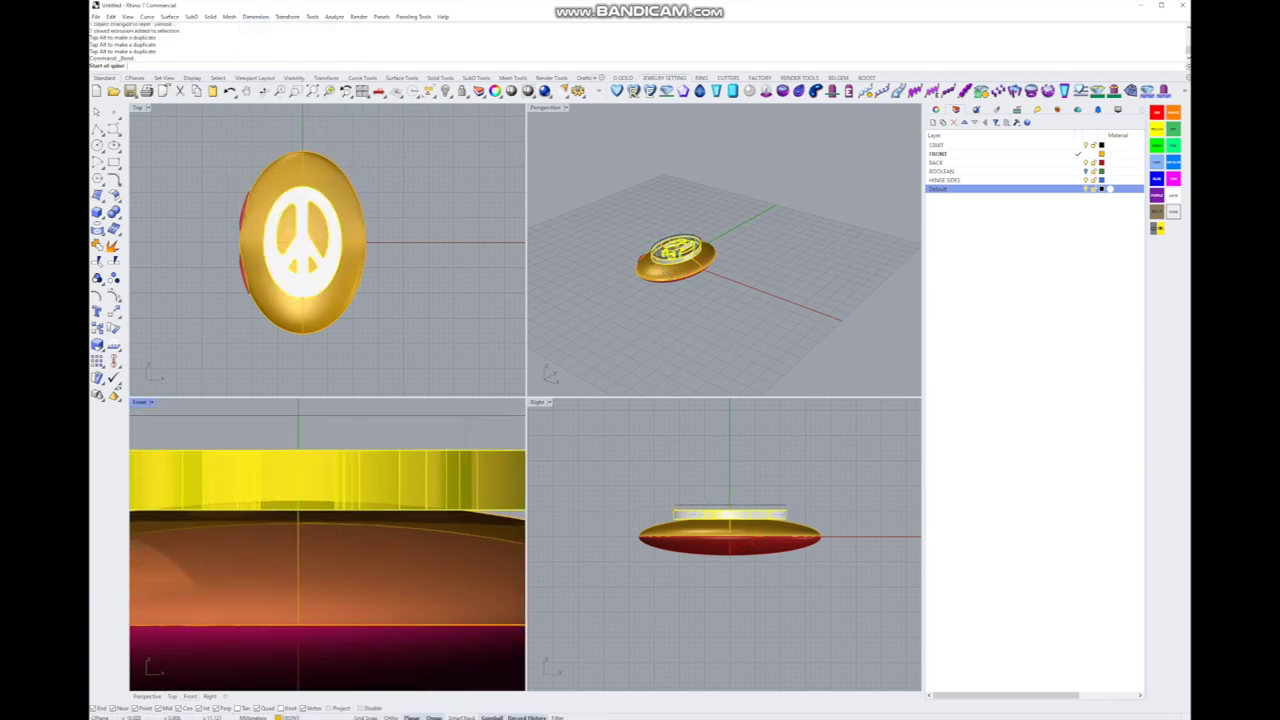
click(250, 488)
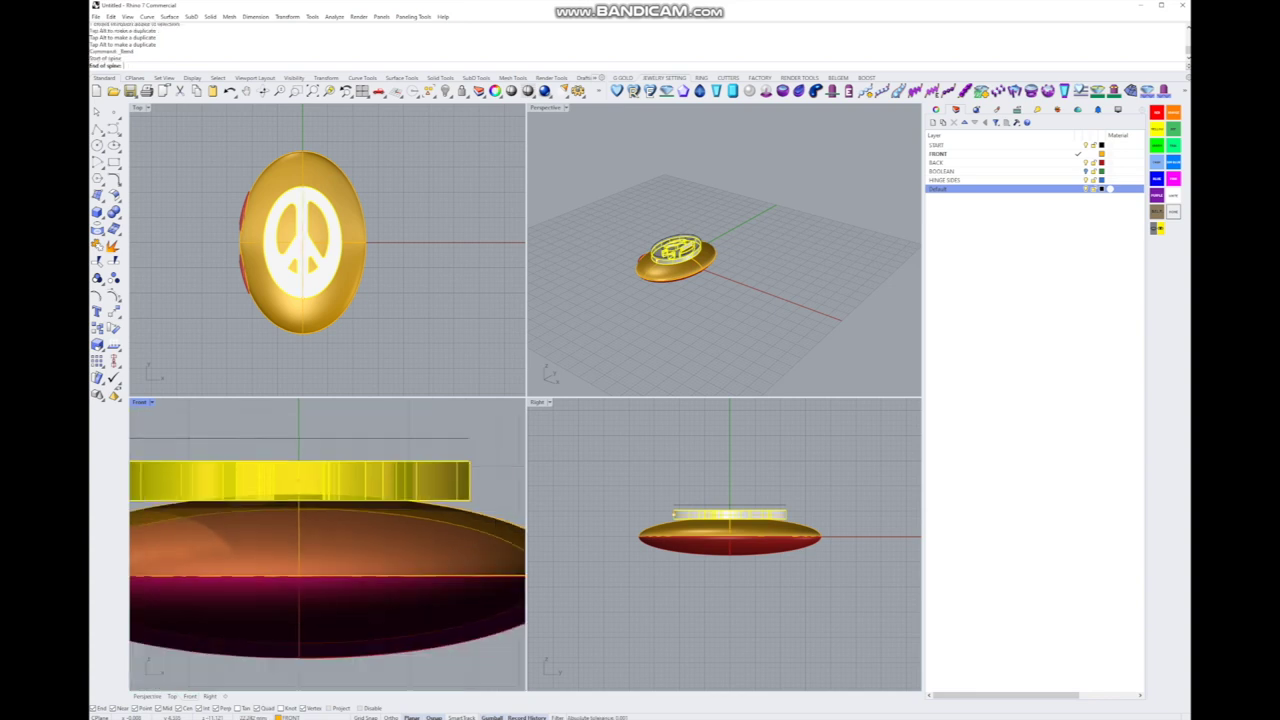
scroll(250, 488, down, 2)
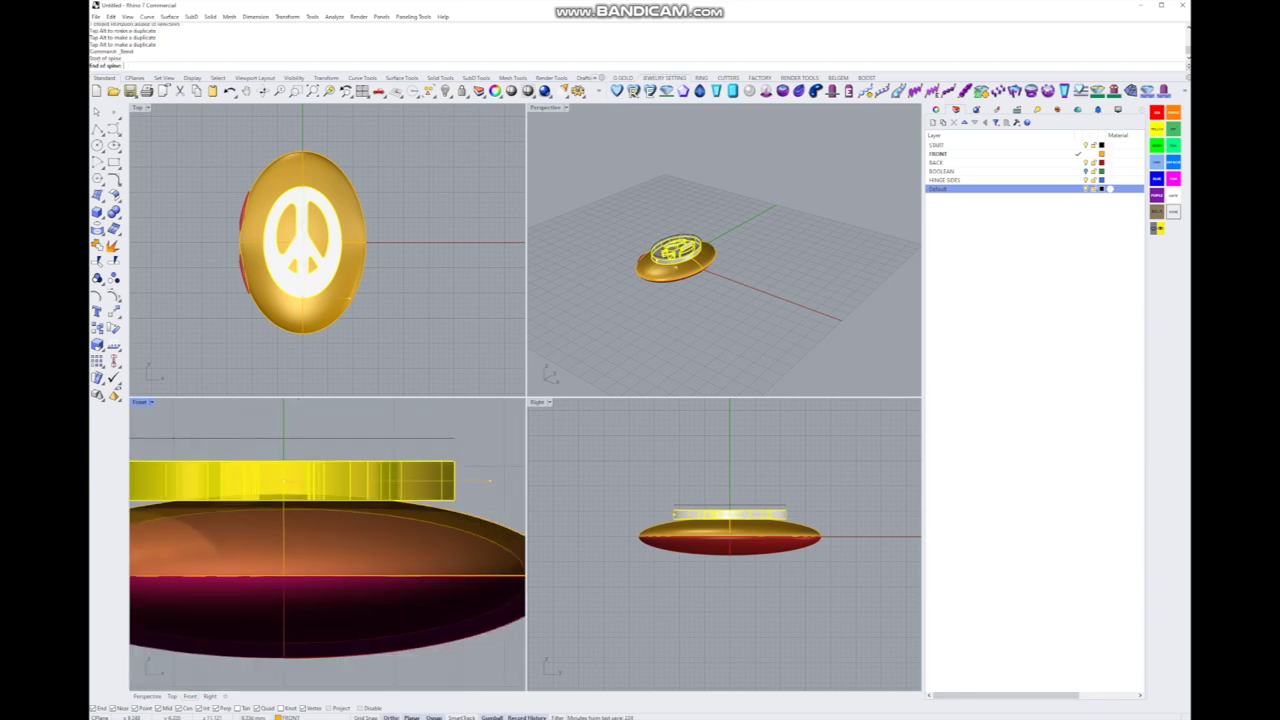
click(490, 481)
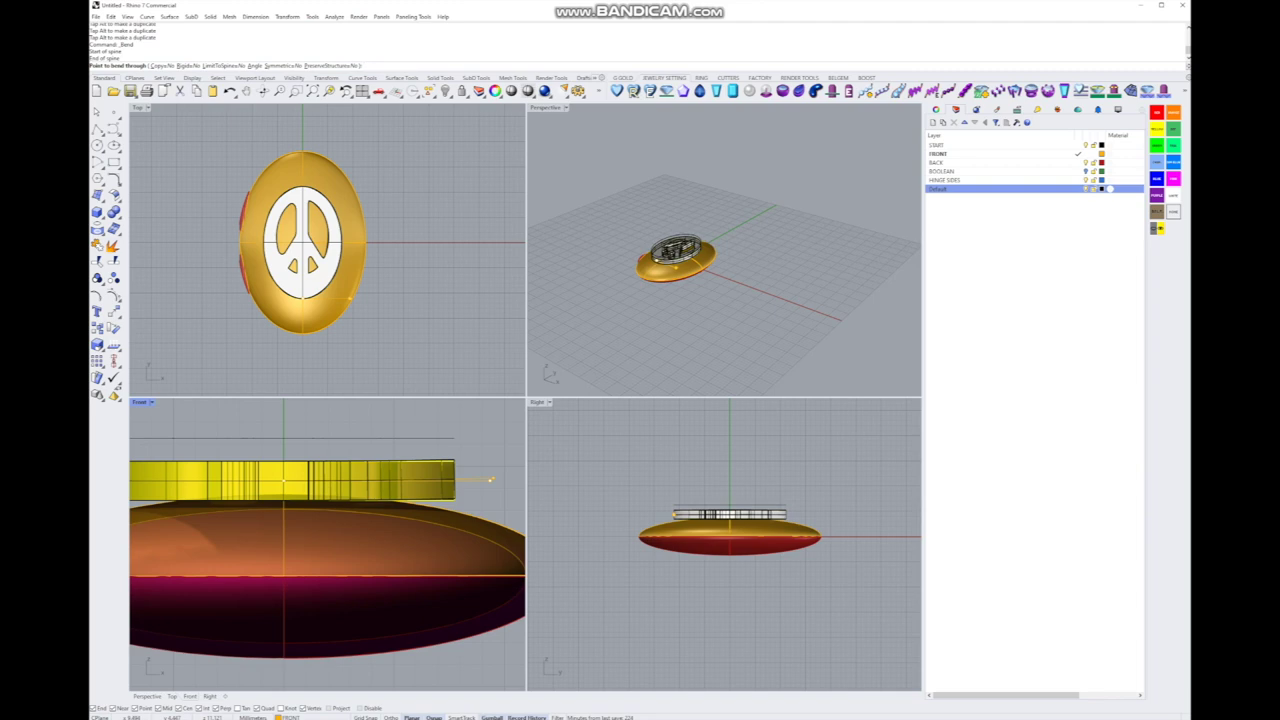
click(285, 66)
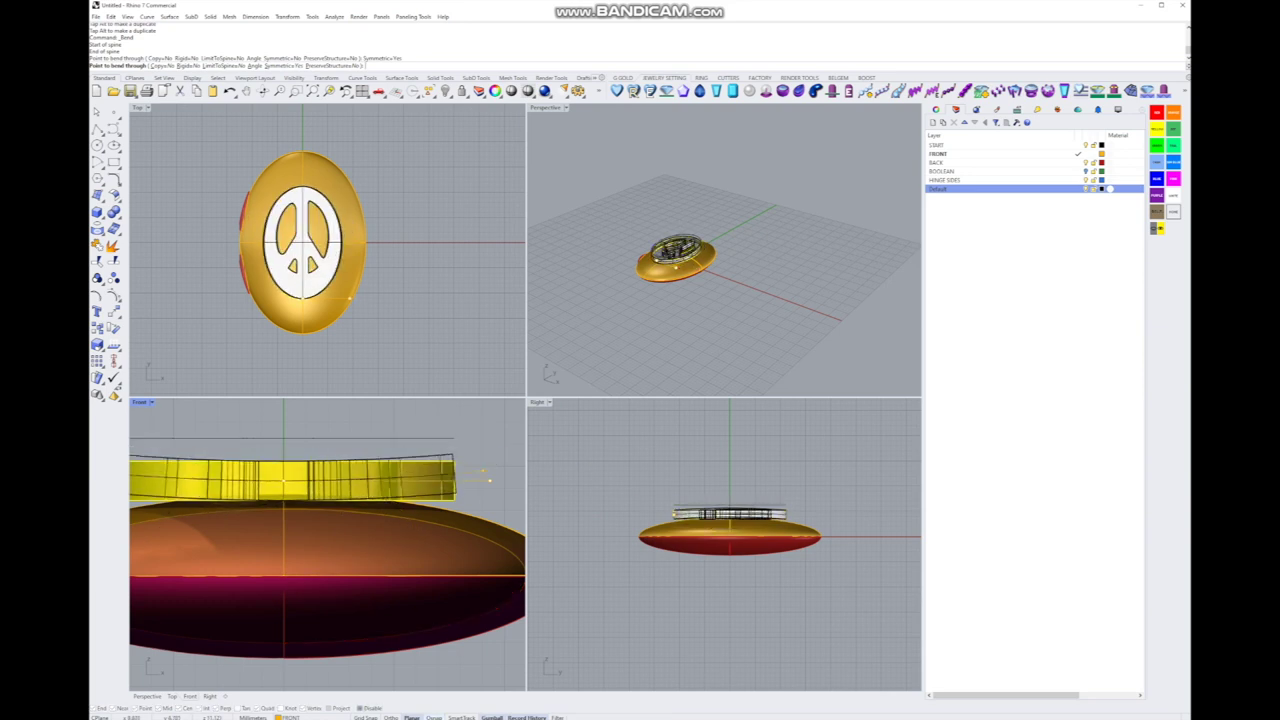
scroll(487, 480, down, 2)
right_drag(487, 480, 491, 481)
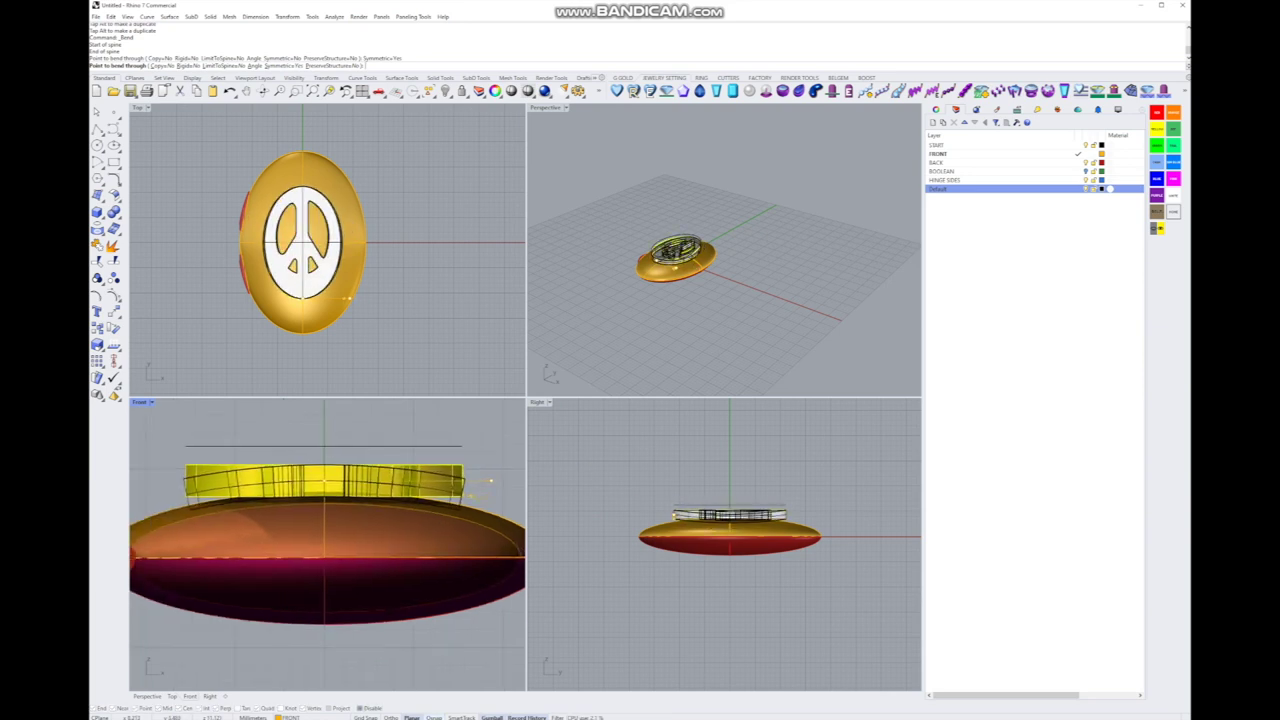
click(490, 481)
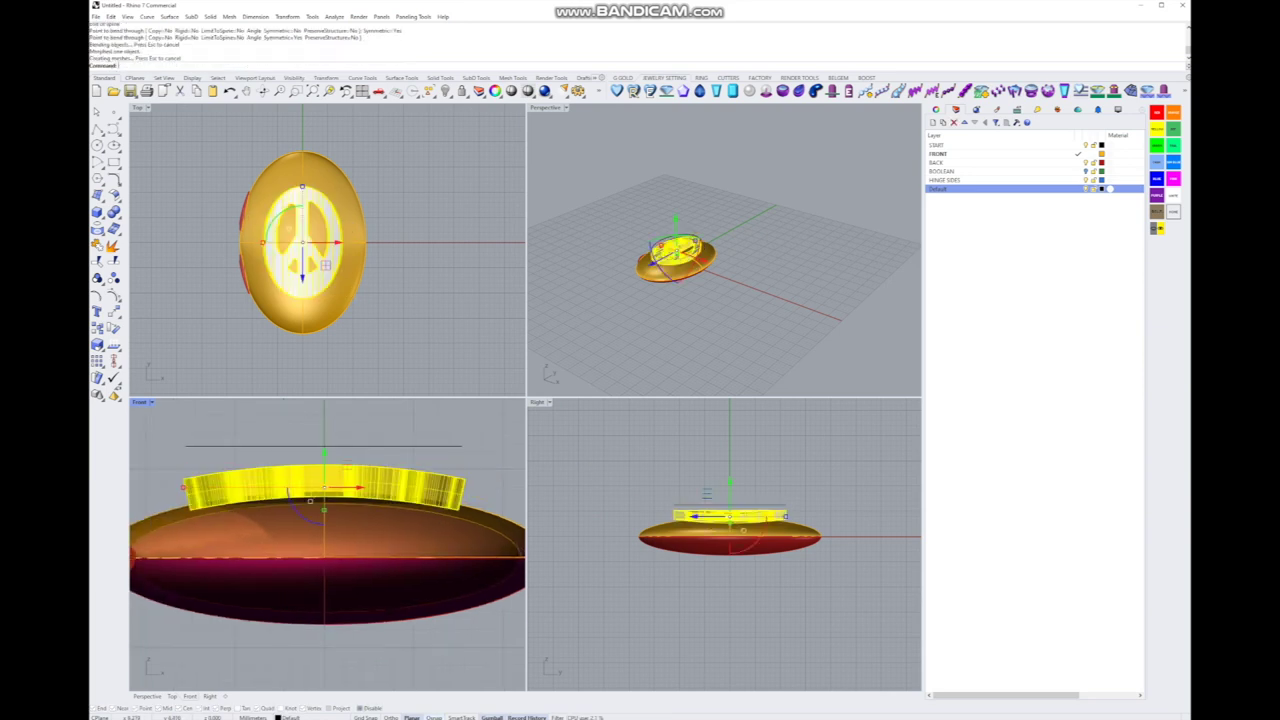
Step: Bend the peace sign solid symmetrically downward from its centre in the Right view to follow the dome's lengthwise curve
right_drag(700, 300, 730, 320)
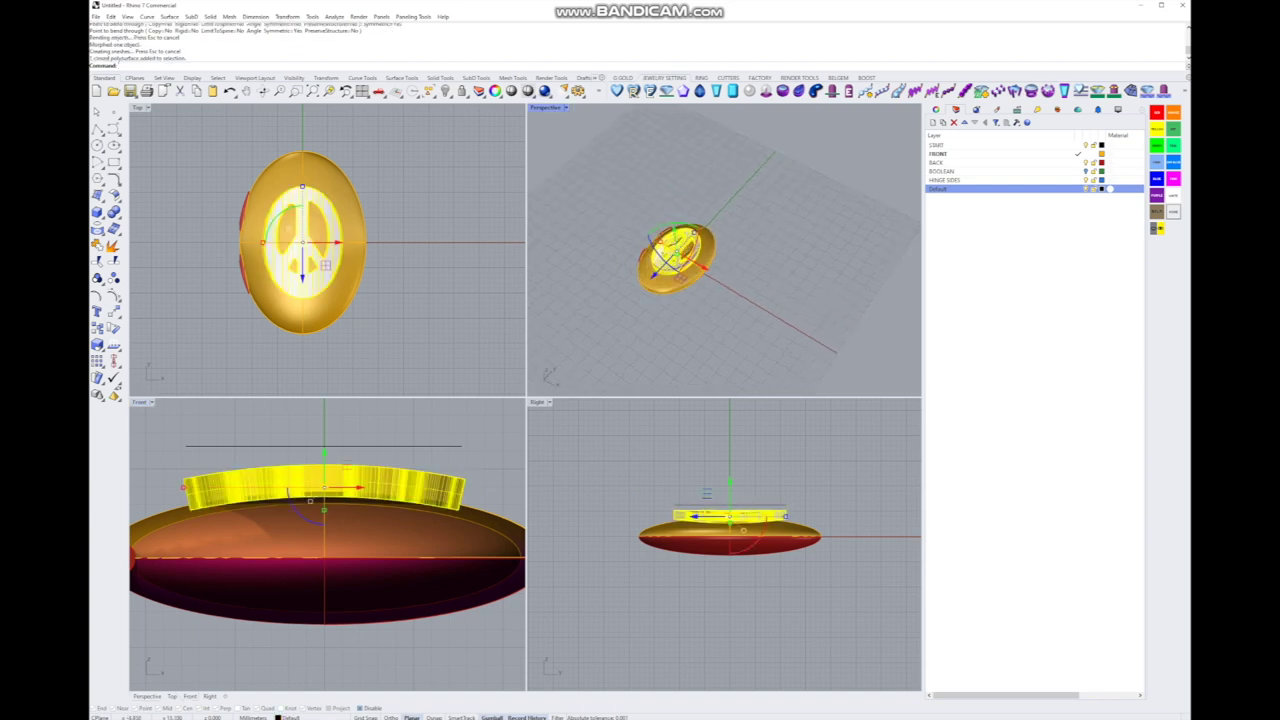
scroll(724, 520, up, 3)
key(Return)
scroll(724, 520, up, 3)
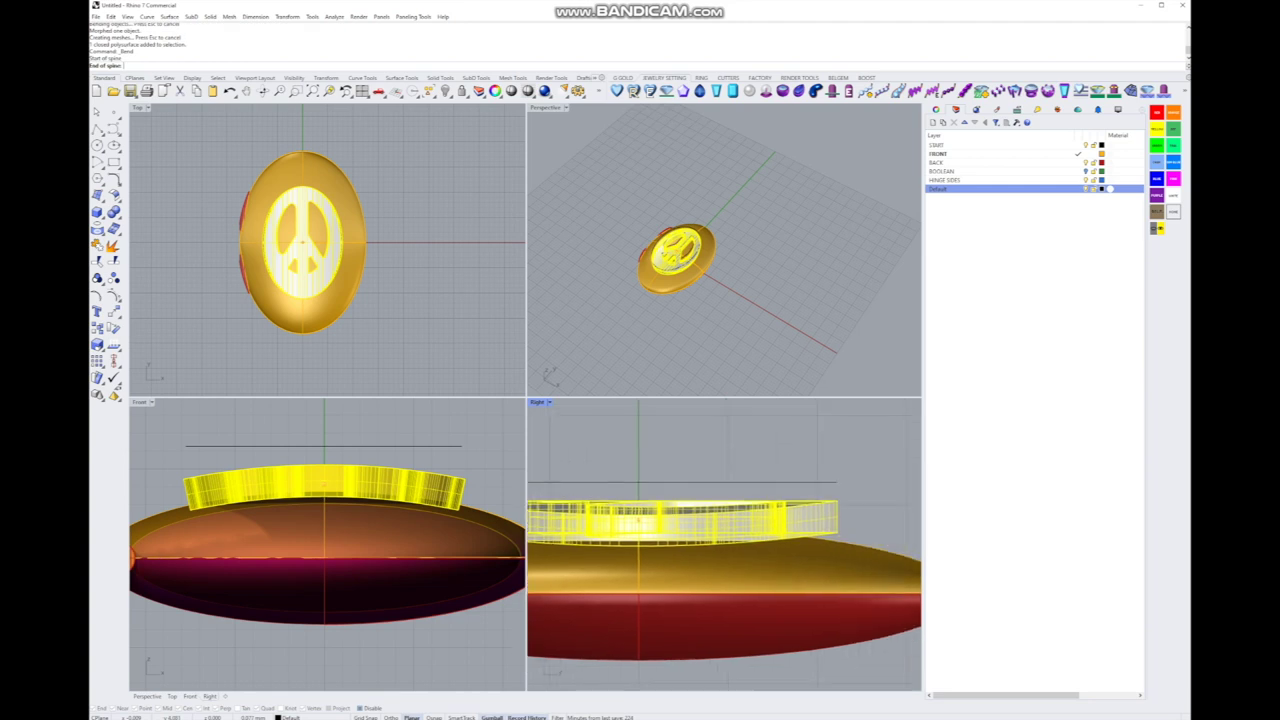
scroll(724, 530, down, 2)
click(838, 522)
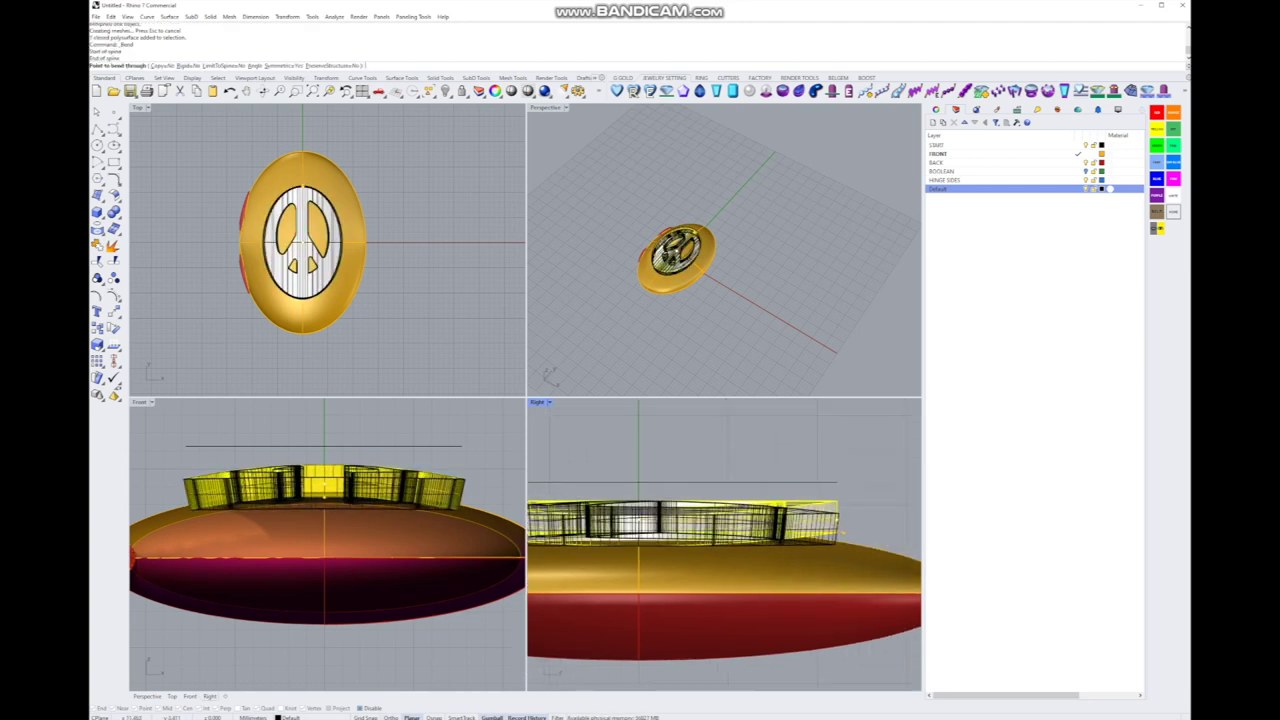
click(840, 532)
Step: Set the Right viewport's display mode to Ghosted and deselect the peace sign solid
click(539, 402)
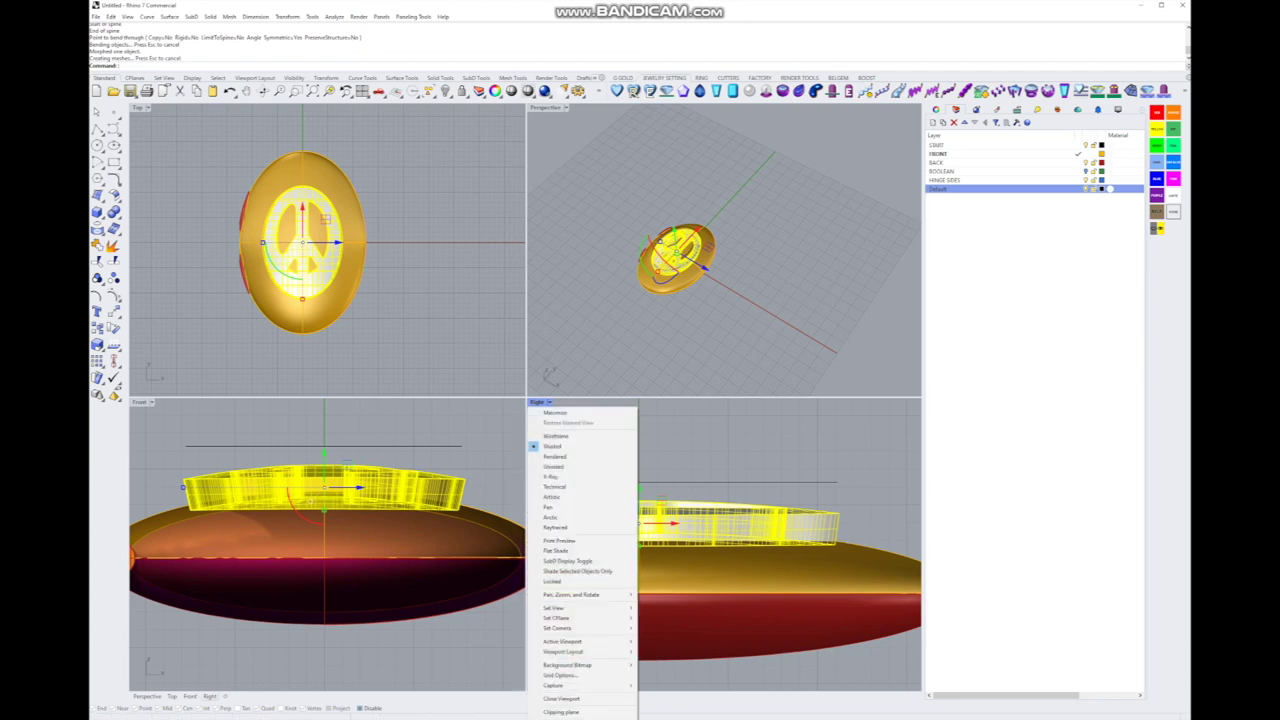
click(565, 466)
scroll(724, 530, up, 1)
key(Escape)
scroll(724, 560, up, 1)
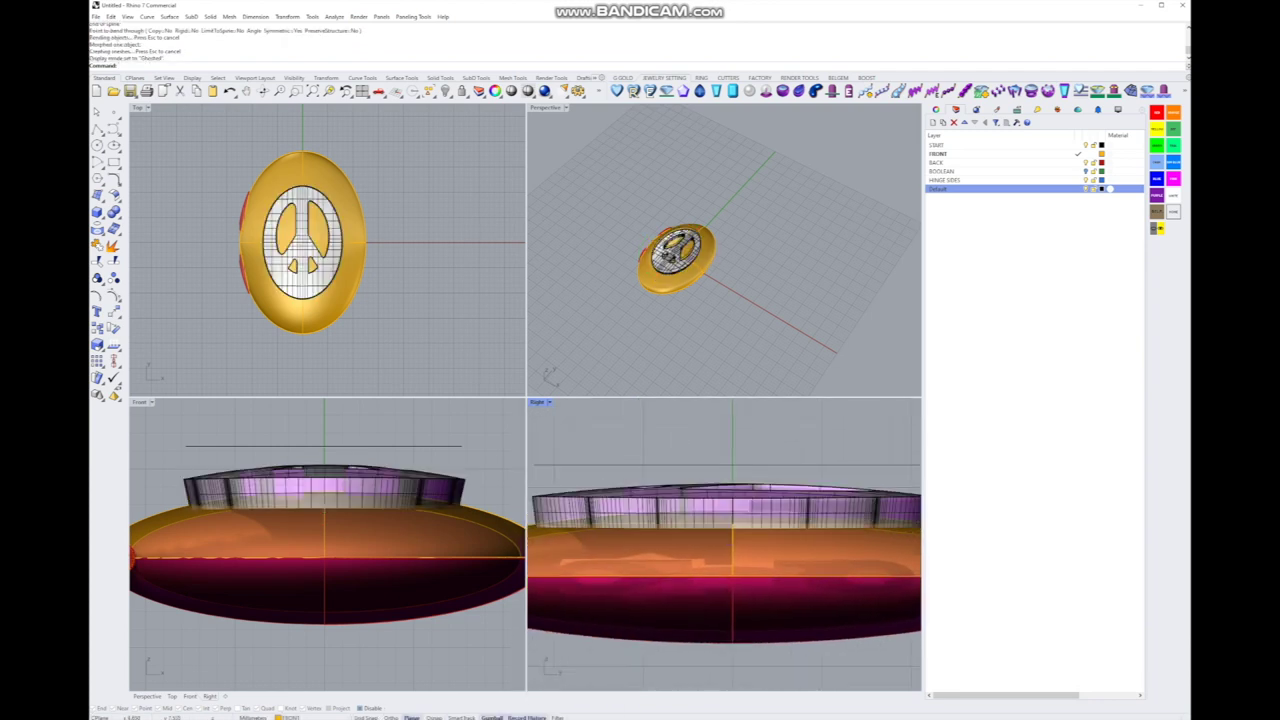
Step: Delete the flat peace sign outline curves floating above the bent solid
right_drag(700, 300, 720, 260)
scroll(680, 250, up, 4)
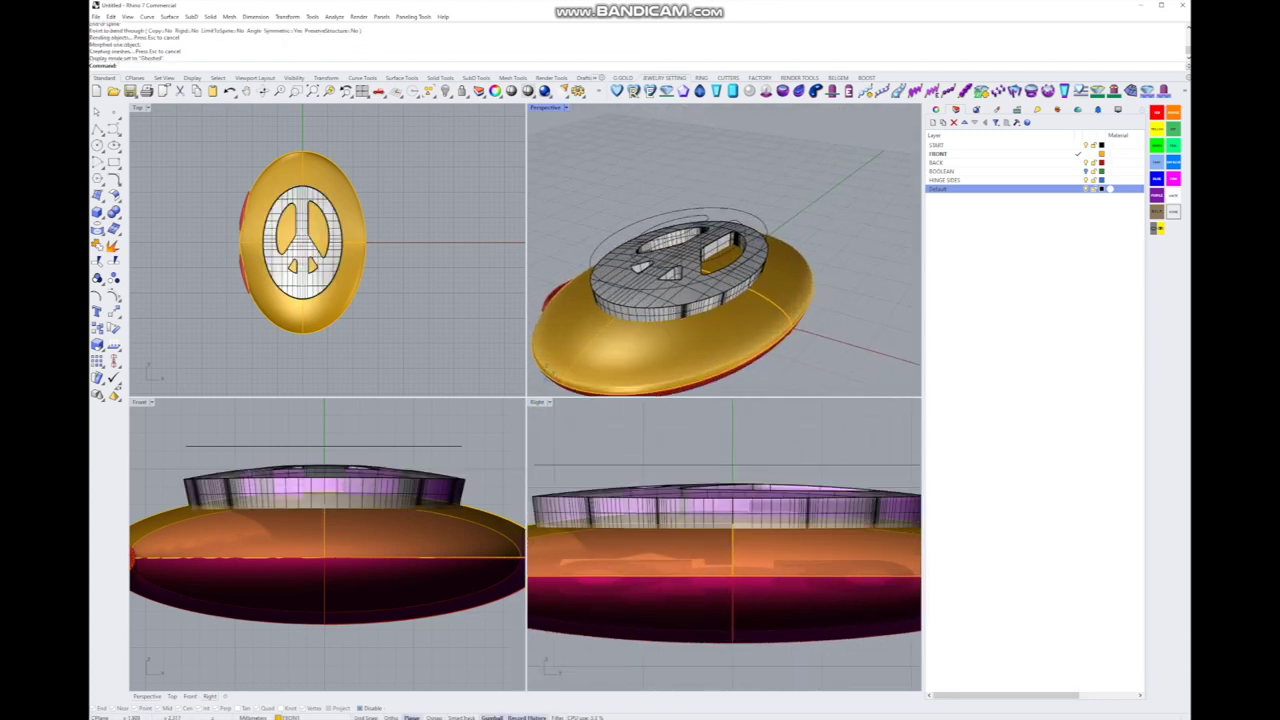
click(620, 183)
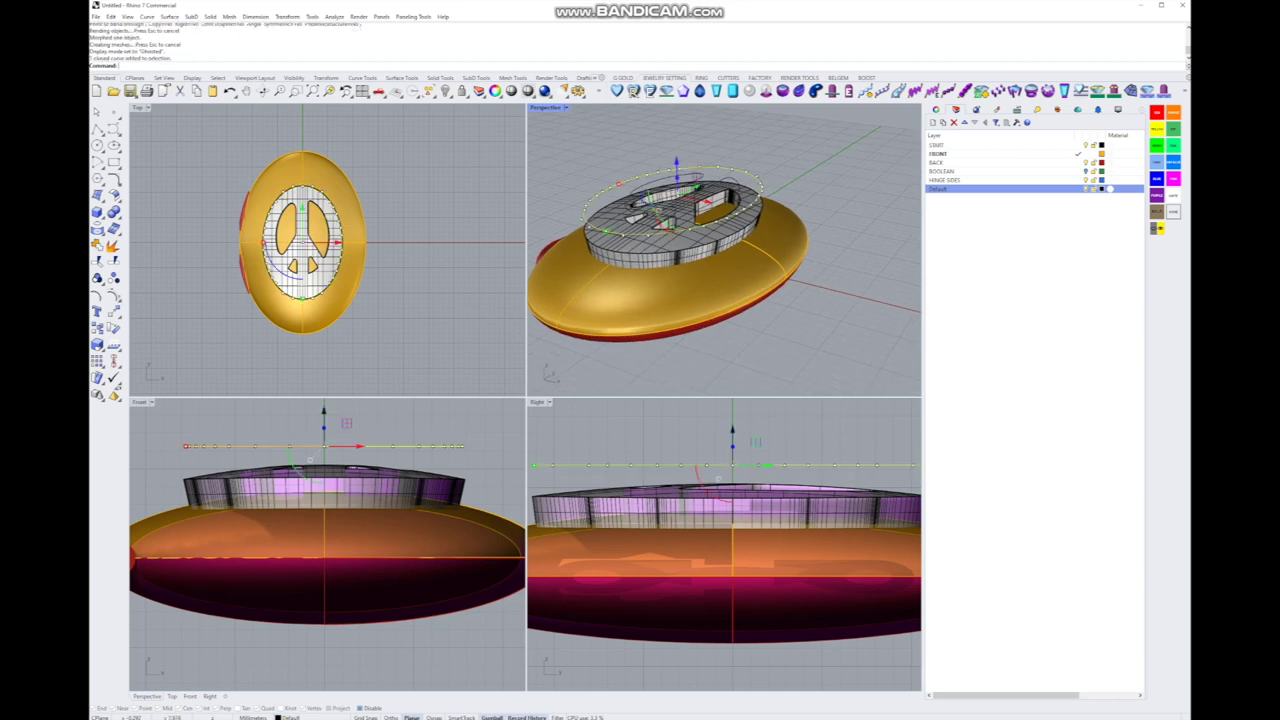
scroll(724, 520, down, 3)
drag(606, 438, 857, 463)
key(Delete)
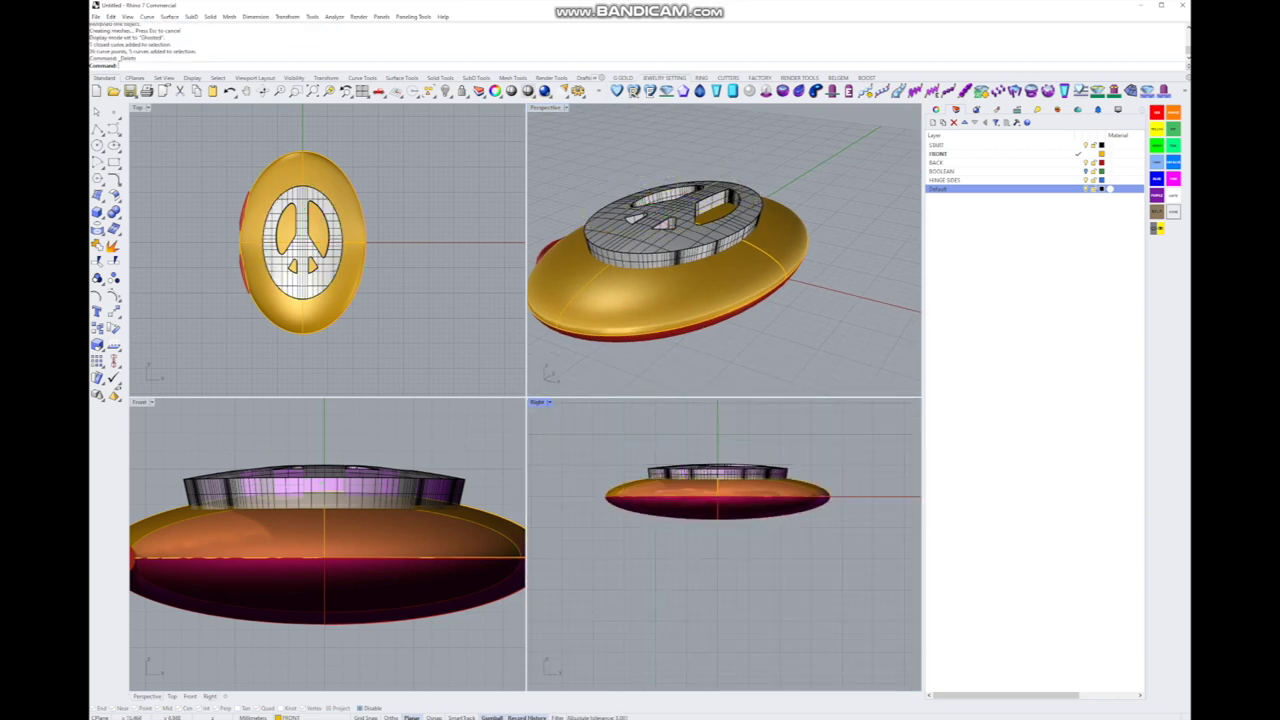
Step: Subtract the bent peace sign solid from the locket's front half with DeleteInput=No, and hide the Default layer
scroll(690, 240, up, 3)
click(690, 232)
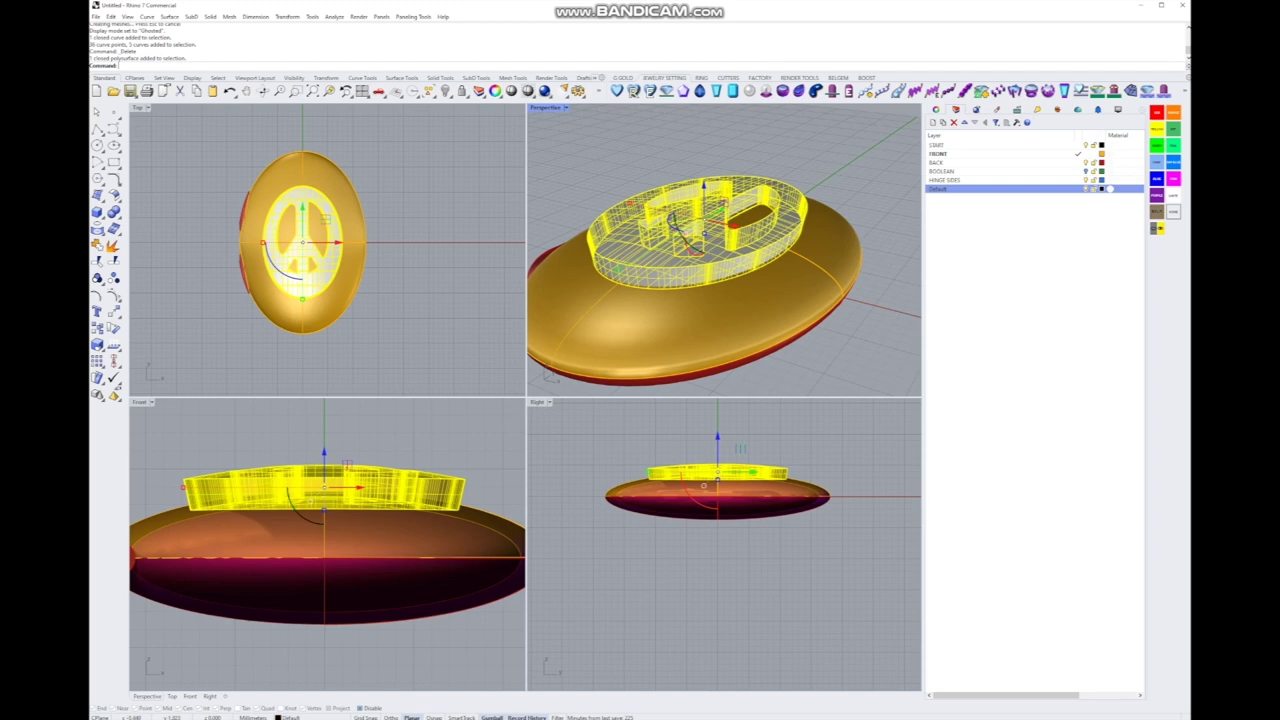
click(272, 320)
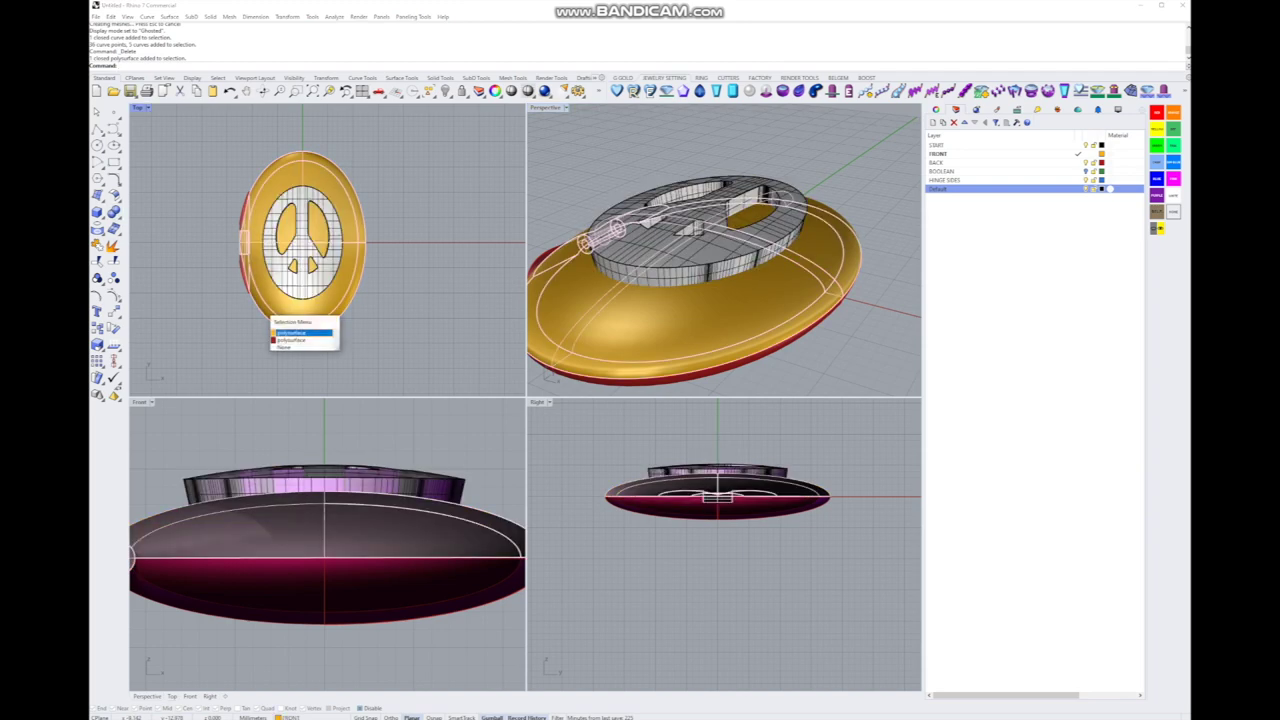
click(300, 332)
click(113, 212)
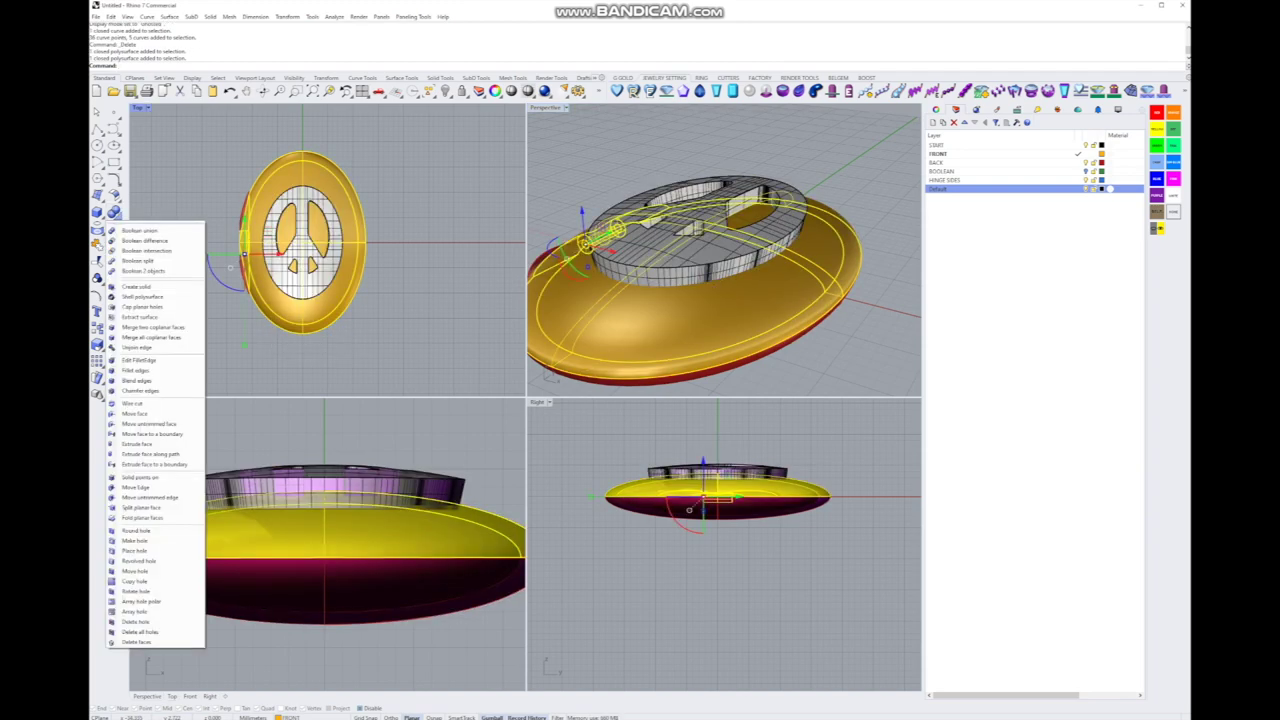
click(145, 250)
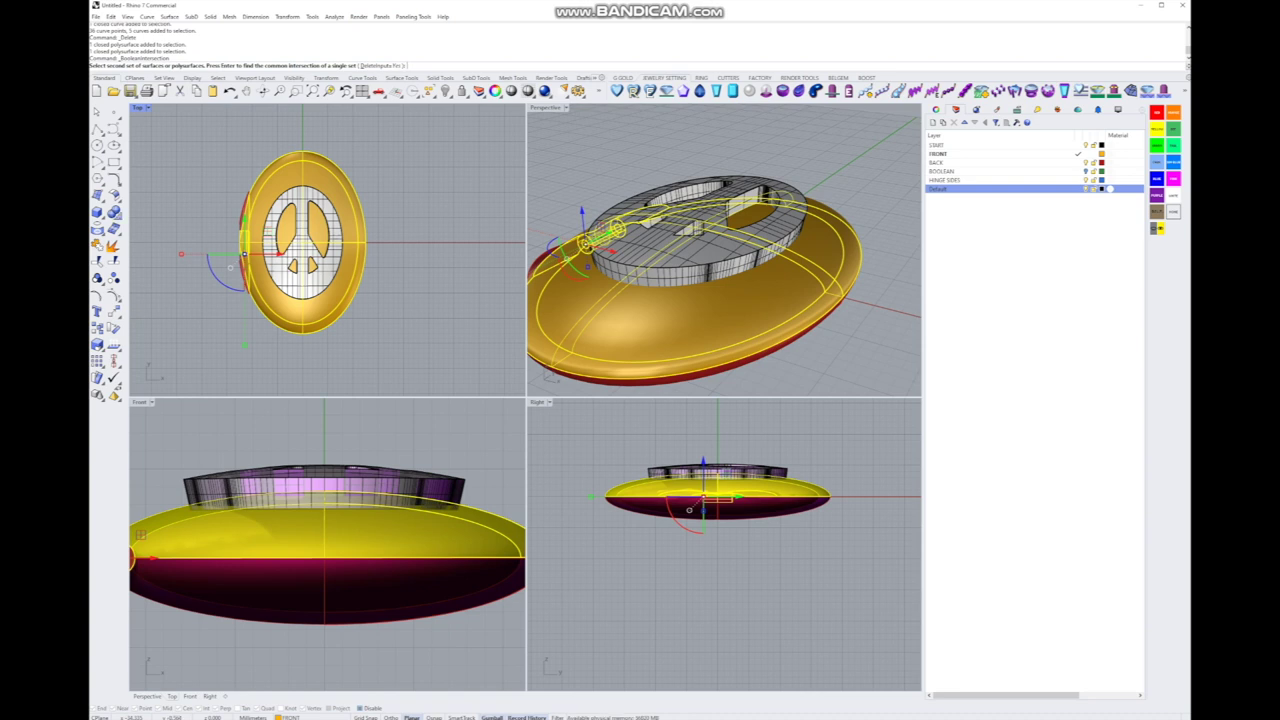
click(113, 212)
click(145, 241)
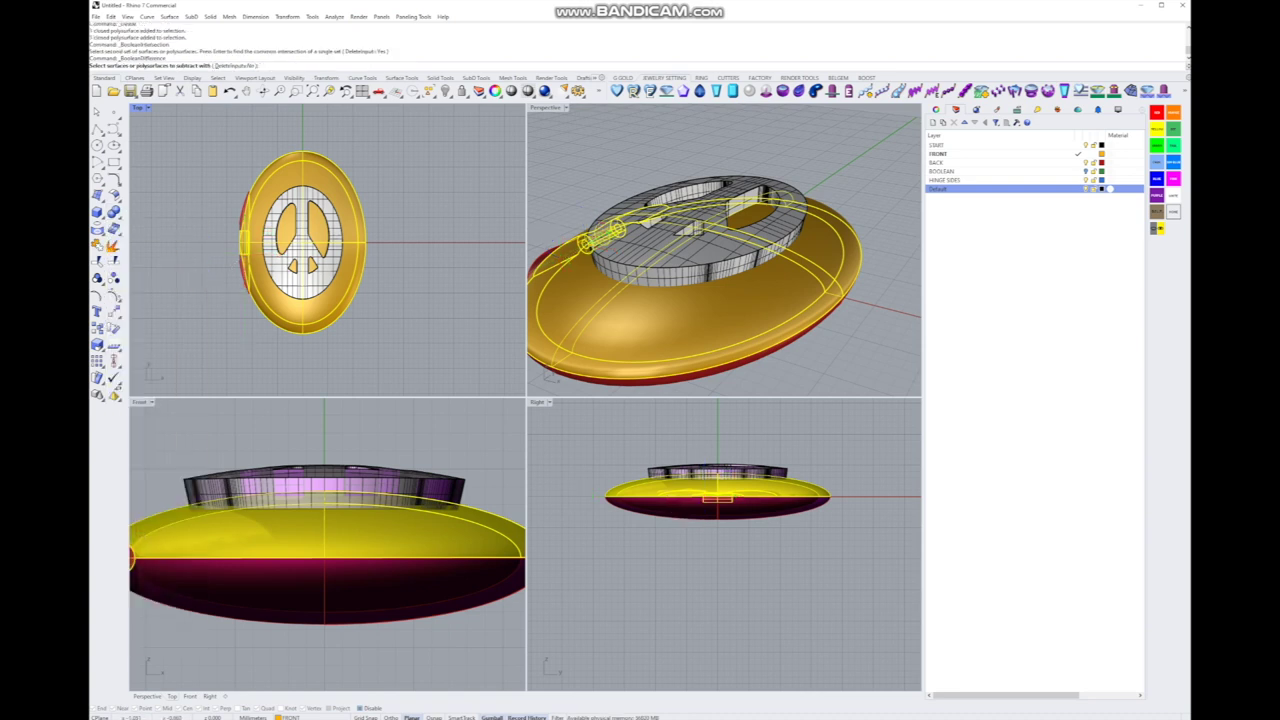
click(700, 200)
key(Return)
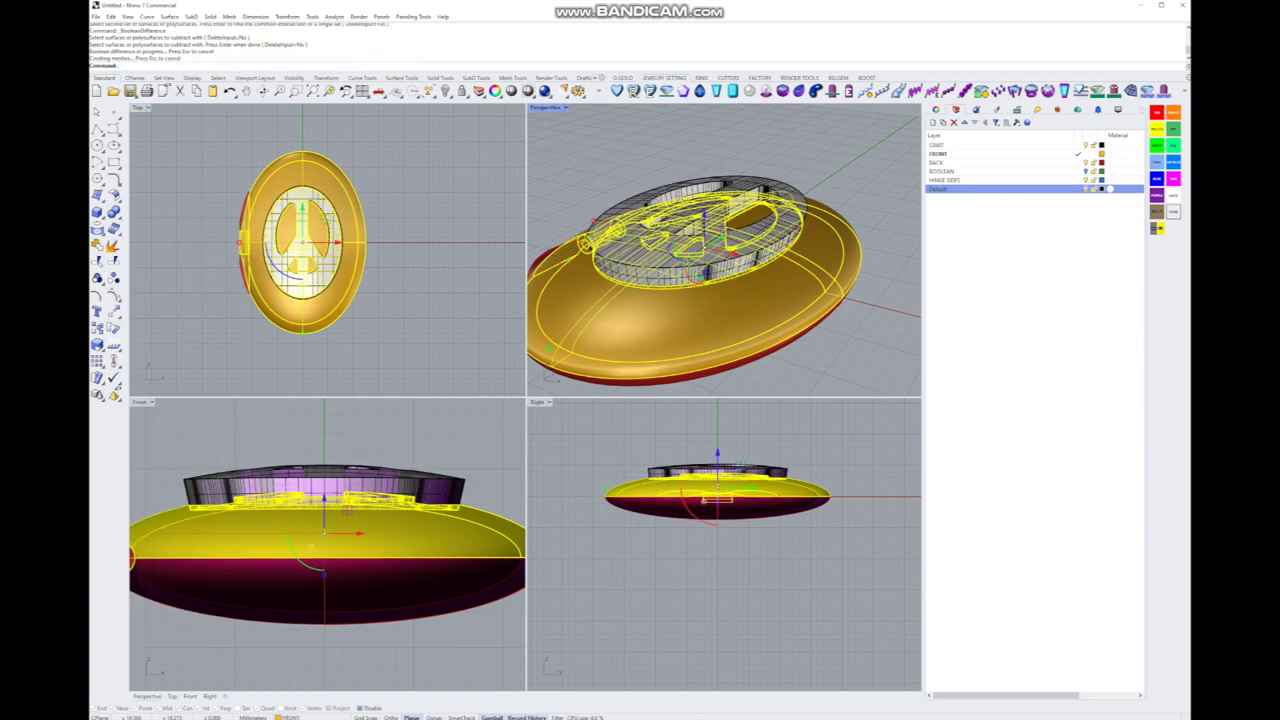
key(Escape)
click(942, 180)
Step: Examine the peace sign recess on the locket's front half from all views and in a maximized Perspective view
scroll(724, 250, up, 5)
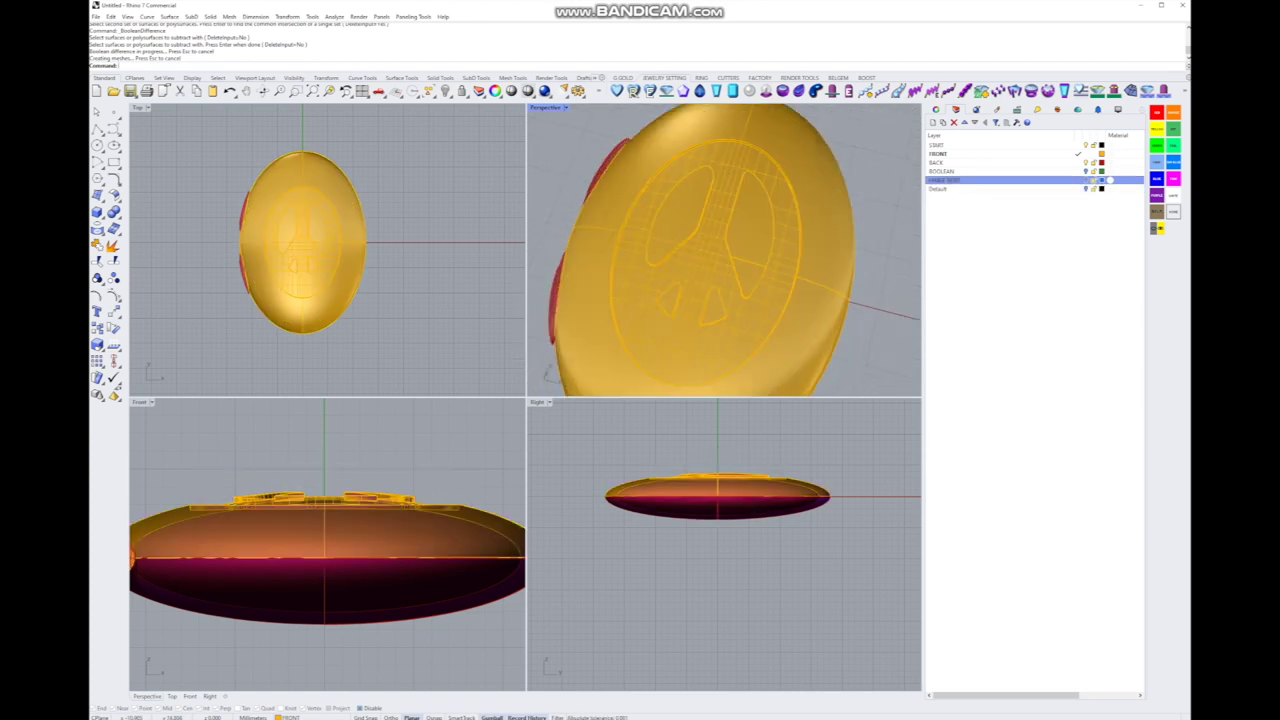
scroll(724, 250, down, 4)
mouse_move(724, 250)
right_down()
mouse_move(700, 260)
mouse_move(735, 245)
right_up()
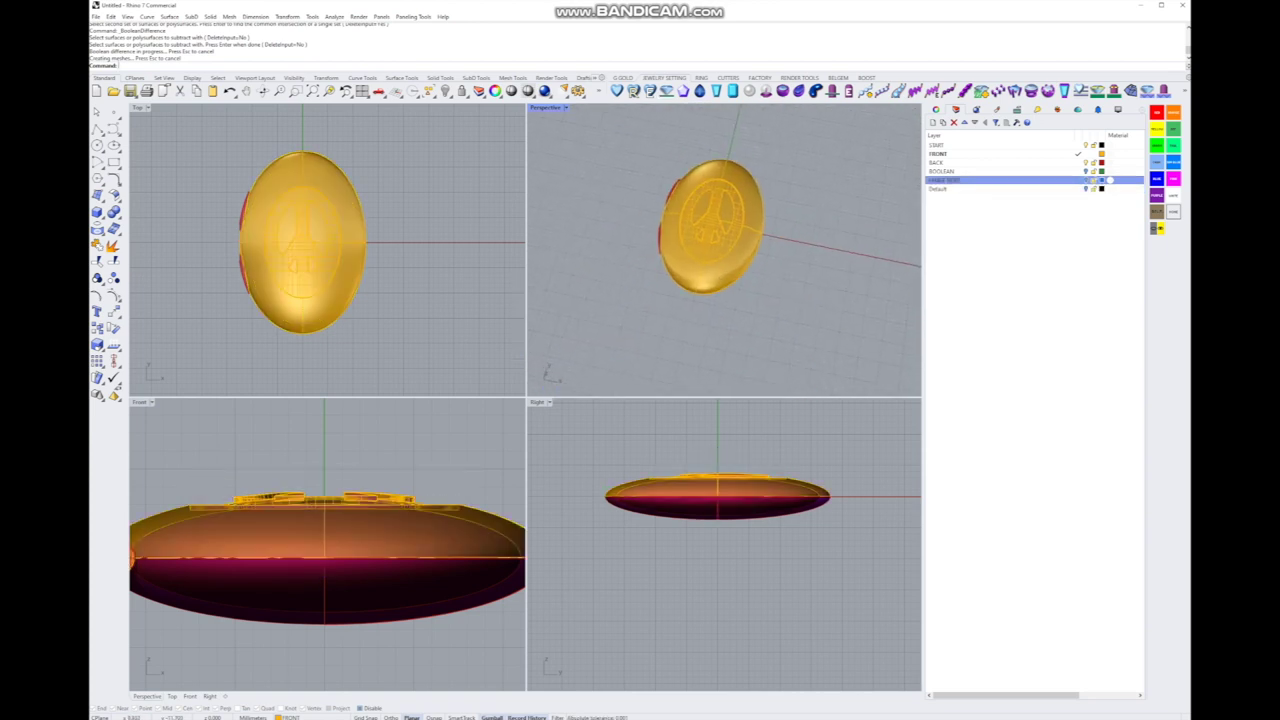
scroll(392, 192, down, 2)
scroll(315, 487, down, 4)
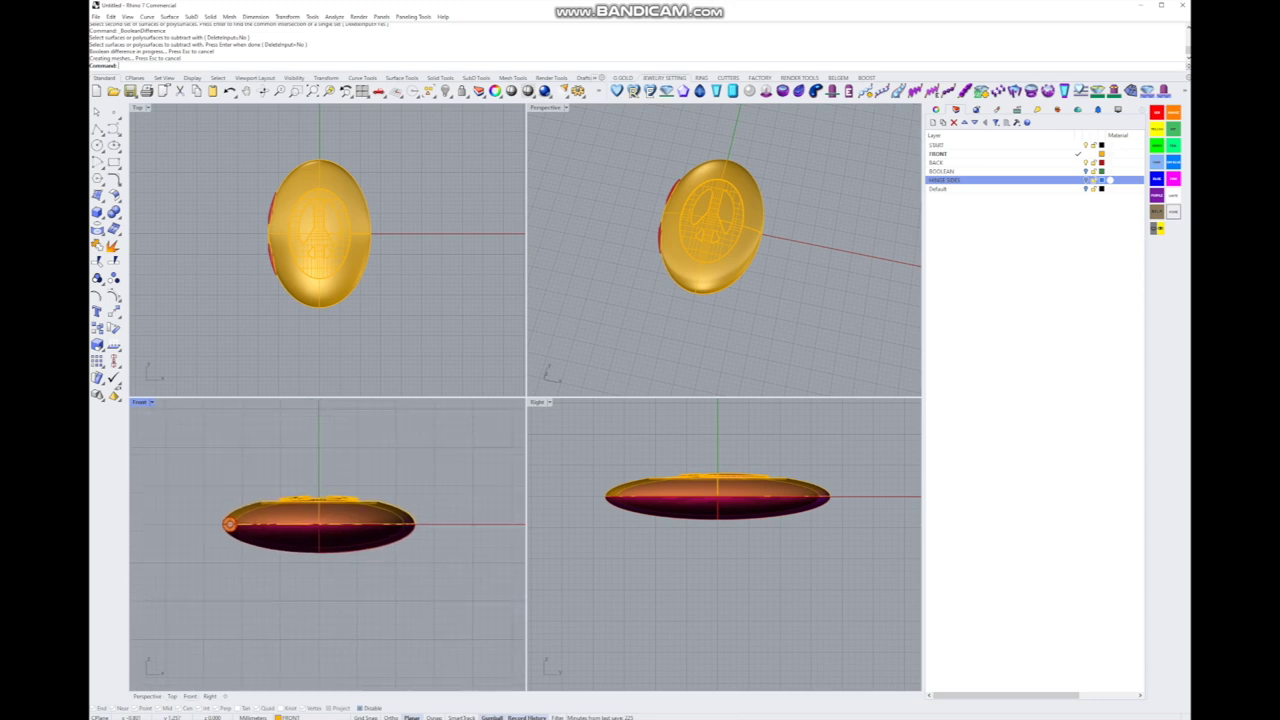
scroll(611, 513, down, 2)
right_drag(700, 480, 736, 507)
scroll(716, 510, up, 2)
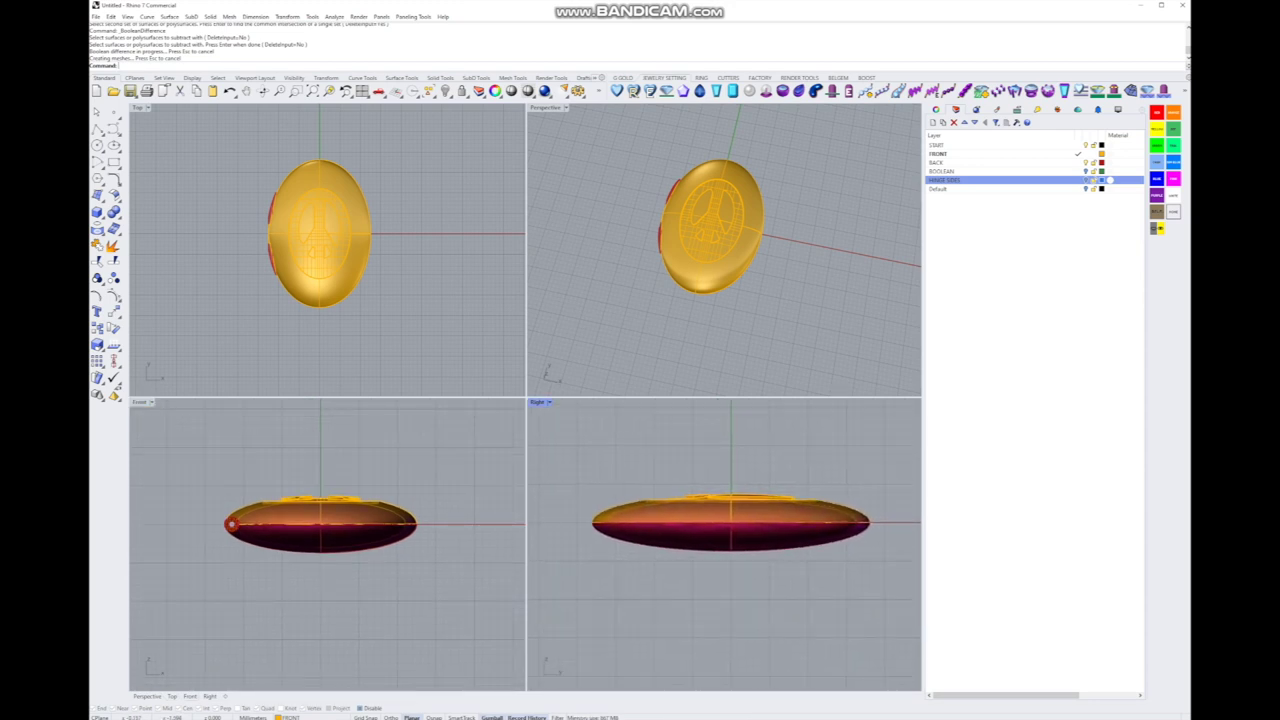
double_click(546, 107)
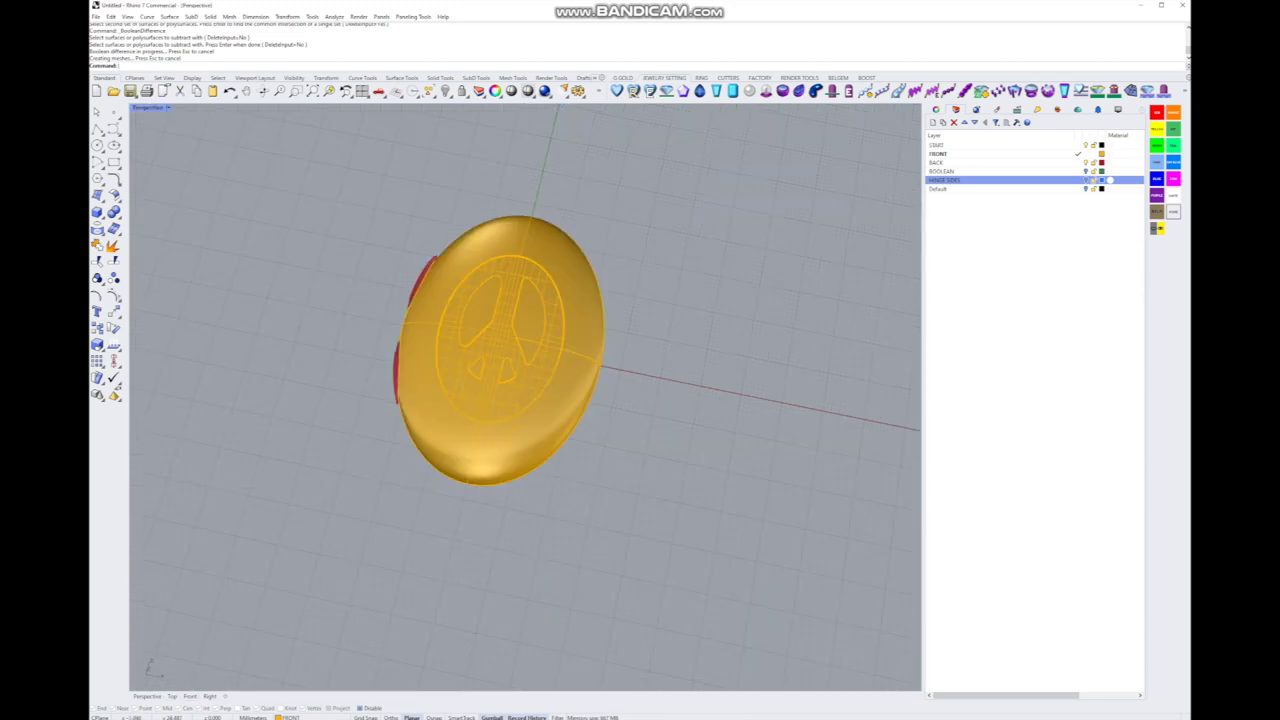
right_drag(600, 400, 572, 375)
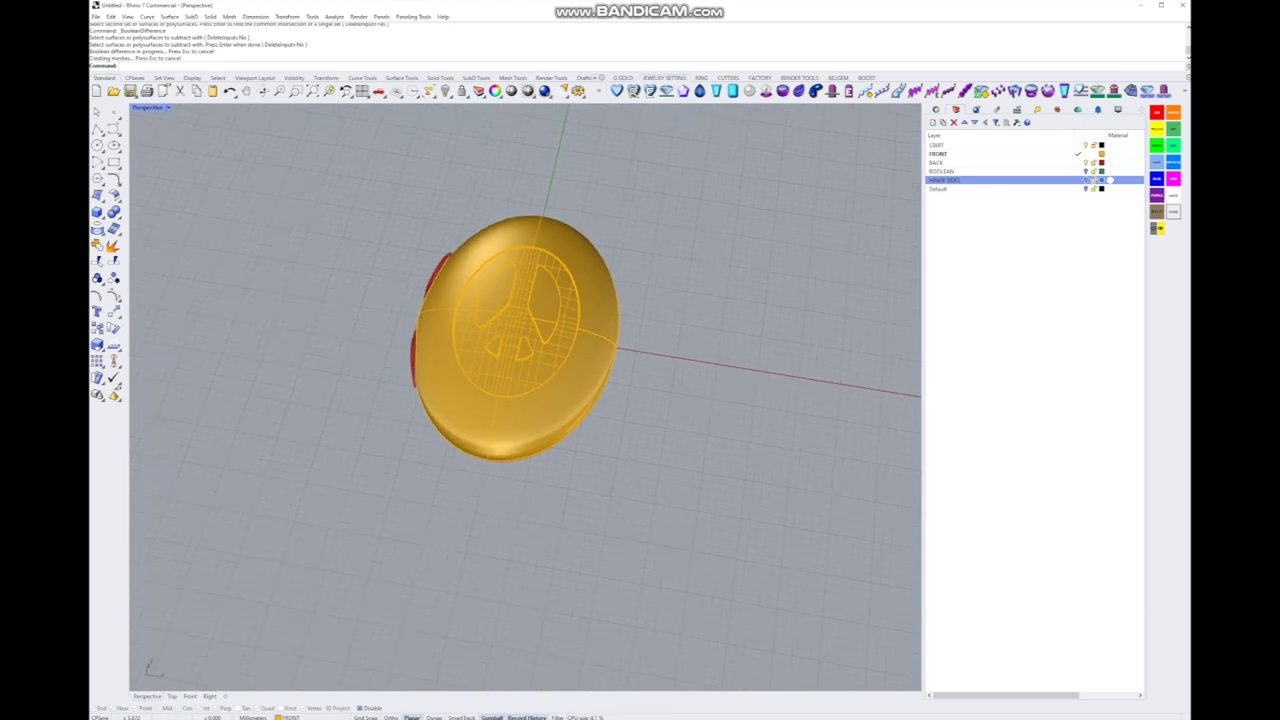
right_drag(600, 450, 490, 398)
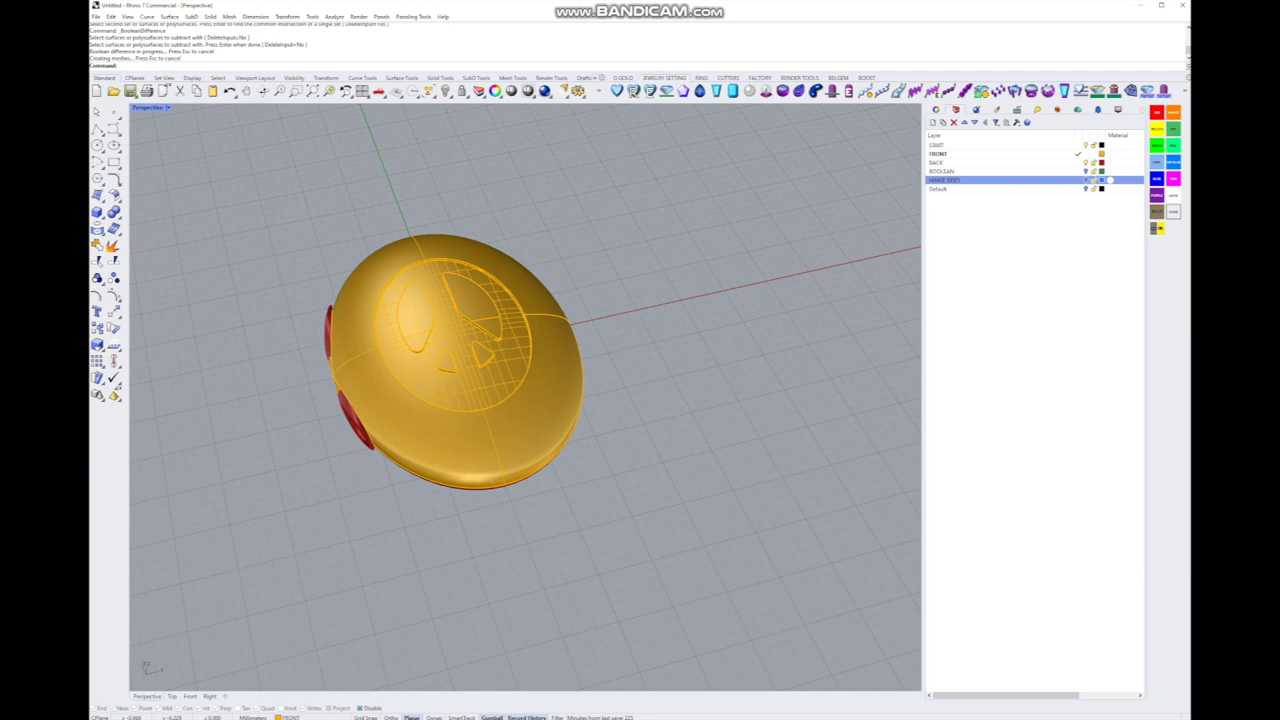
mouse_move(490, 398)
right_down()
mouse_move(460, 402)
mouse_move(500, 390)
right_up()
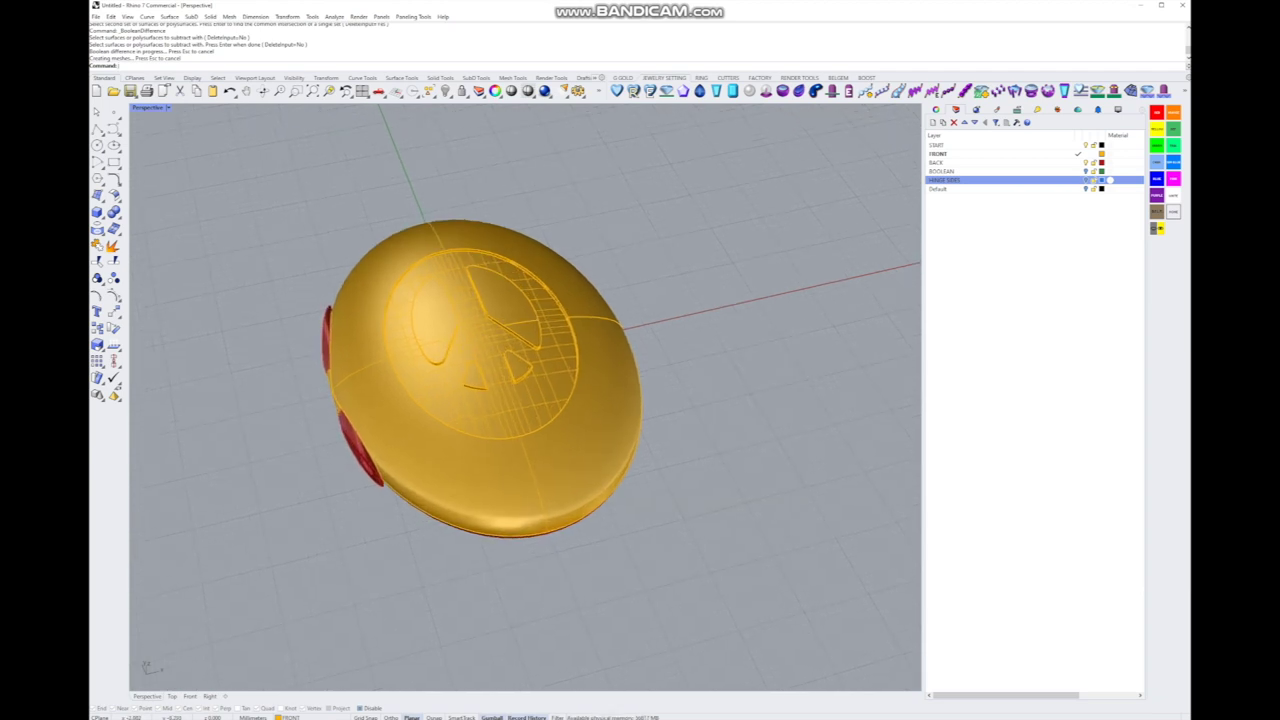